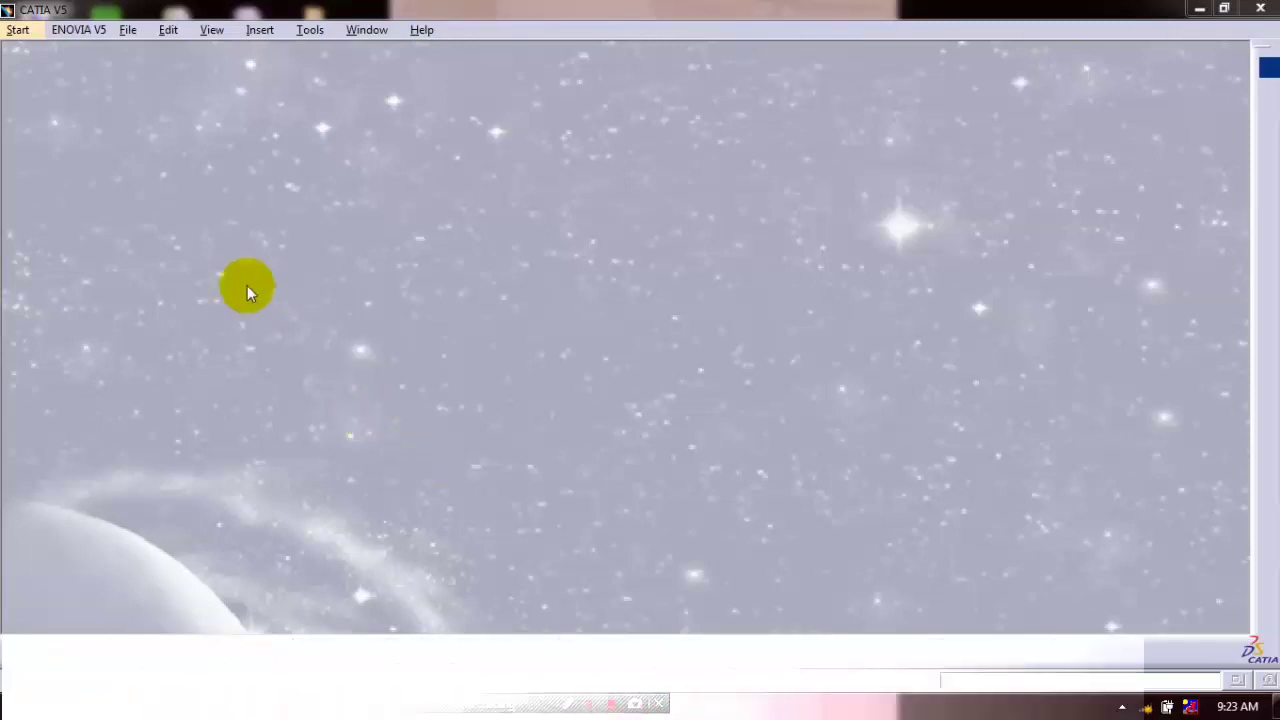
Create a new part in Part Design and open a sketch on the yz plane.
{"action": "left_click", "coordinate": [18, 30]}
{"action": "mouse_move", "coordinate": [72, 75]}
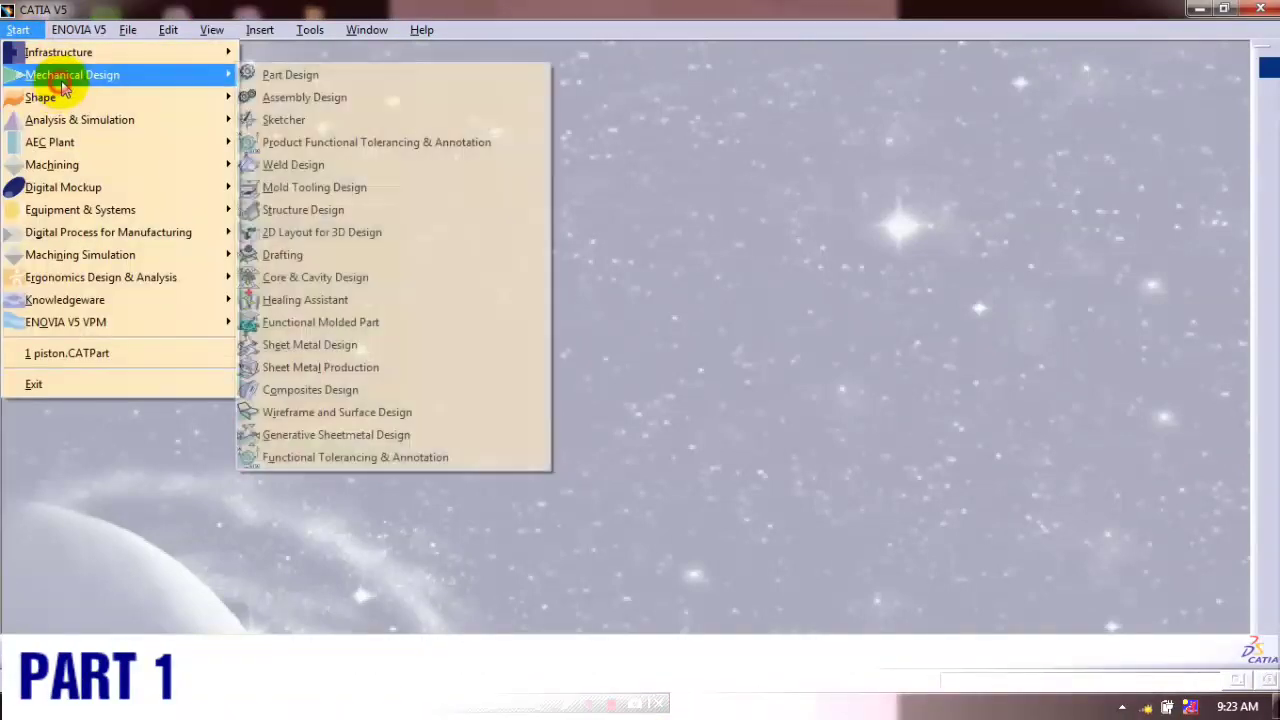
{"action": "left_click", "coordinate": [250, 75]}
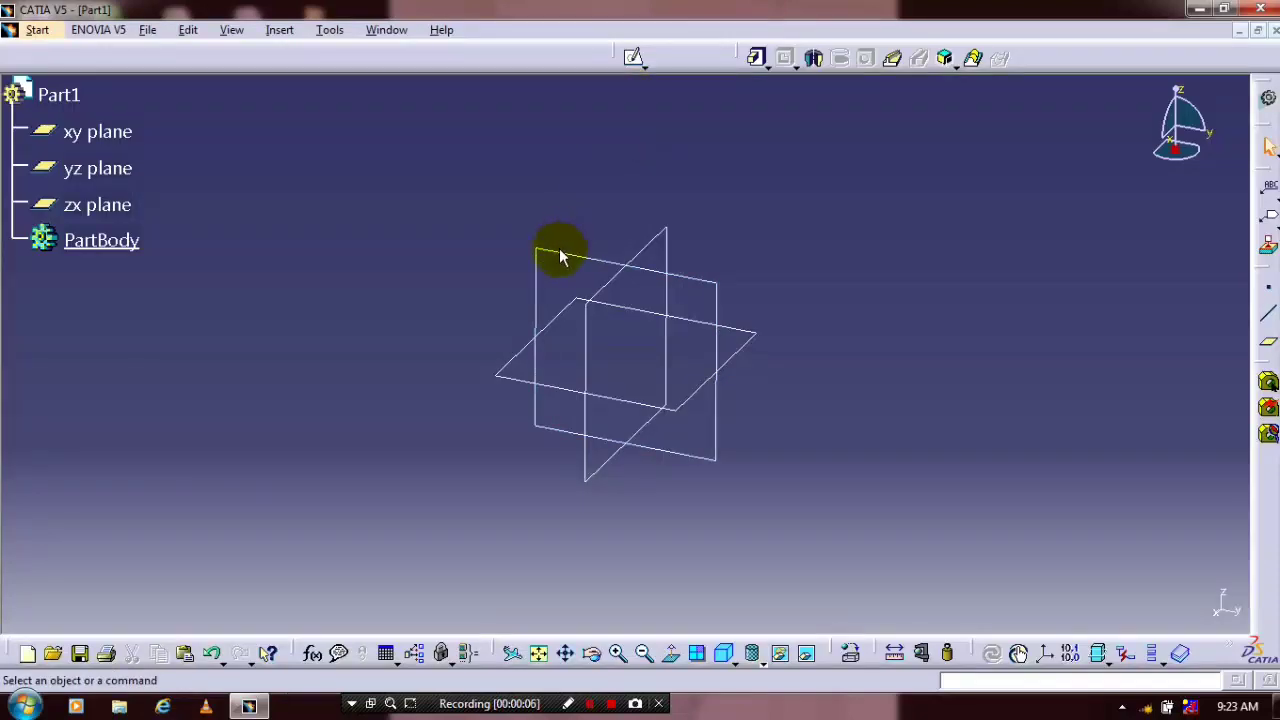
{"action": "left_click", "coordinate": [560, 256]}
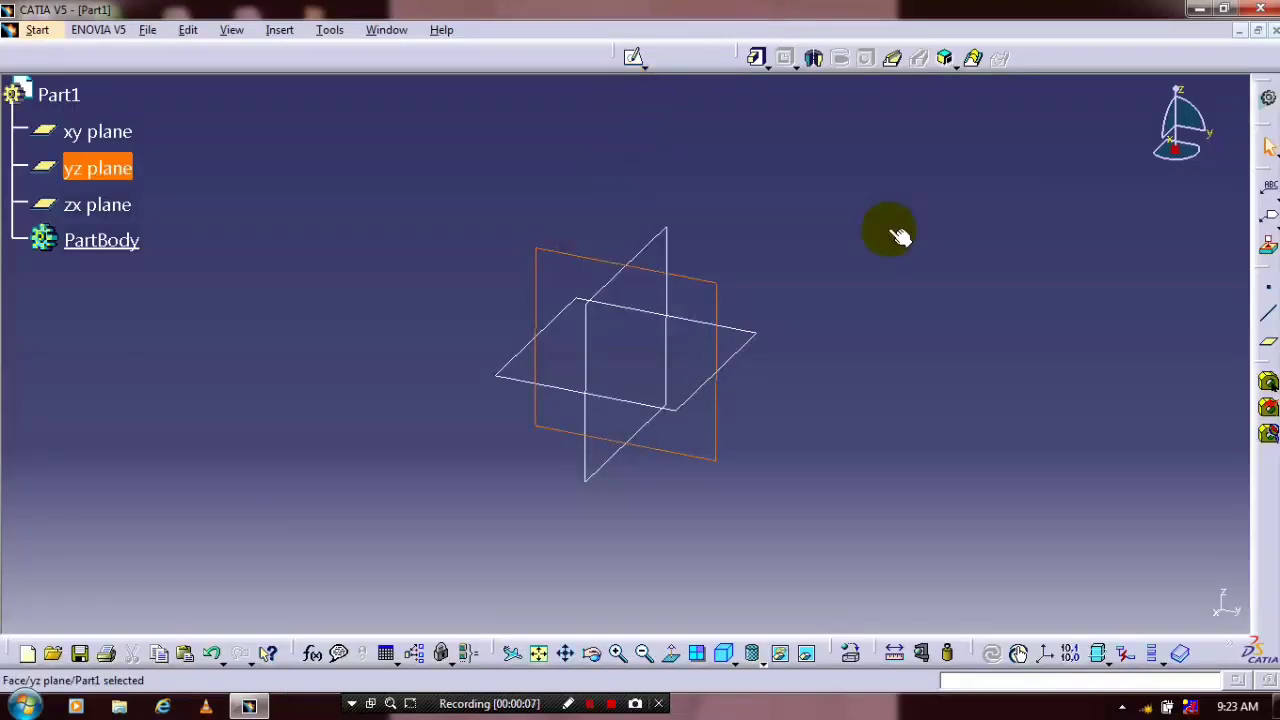
Draw one concentric circle pair above the origin and another below it, both centred on the vertical axis, the upper outer circle about 62 mm in diameter.
{"action": "left_click", "coordinate": [1232, 224]}
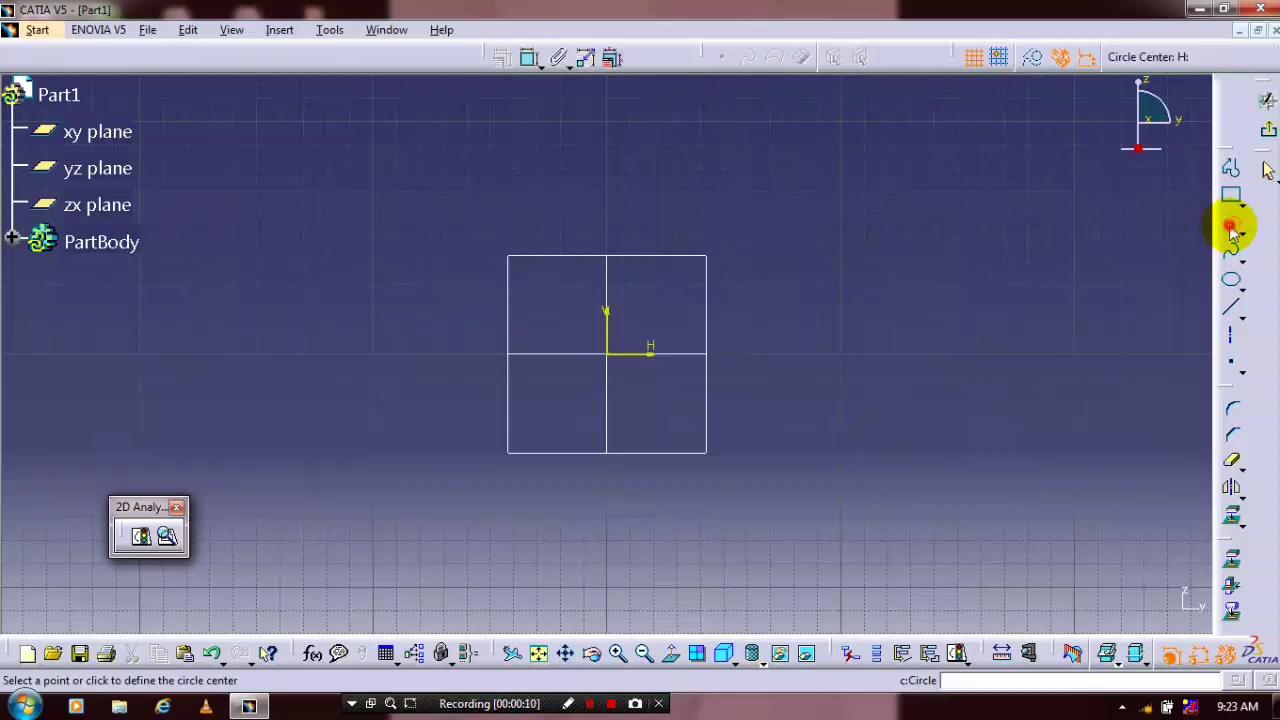
{"action": "left_click", "coordinate": [614, 232]}
{"action": "left_click", "coordinate": [612, 224]}
{"action": "left_click", "coordinate": [654, 283]}
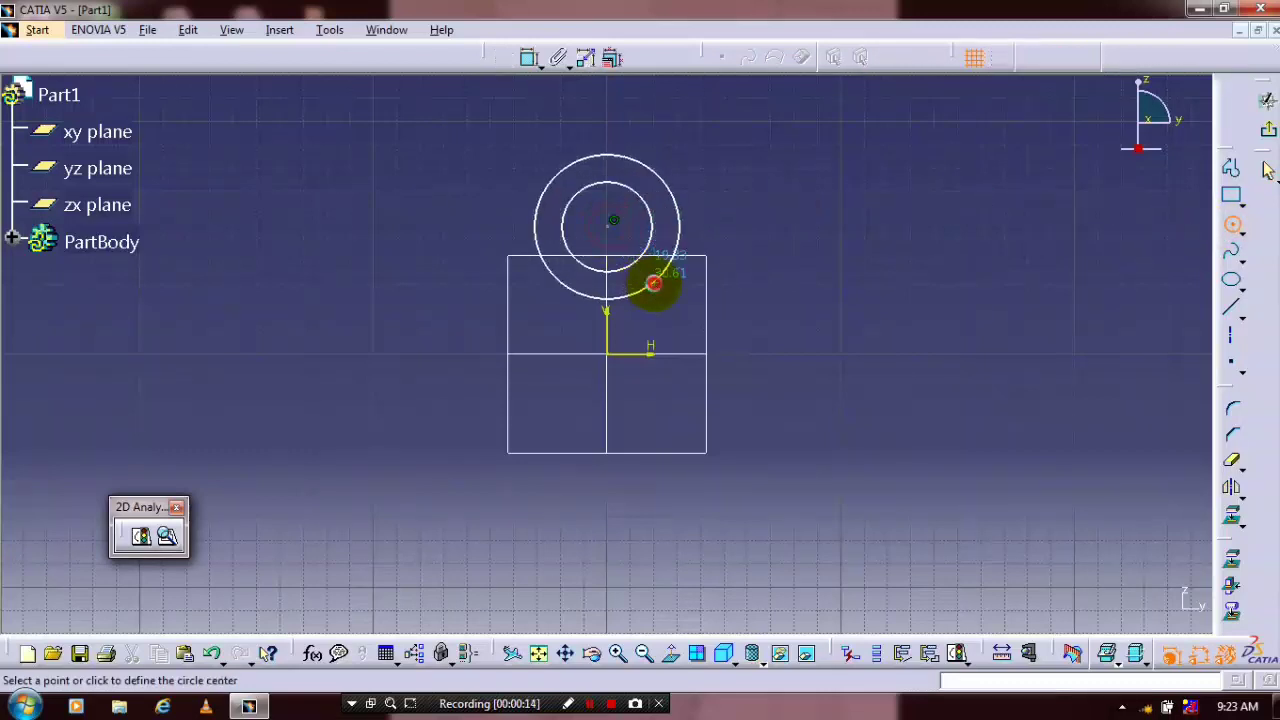
{"action": "left_click", "coordinate": [614, 476]}
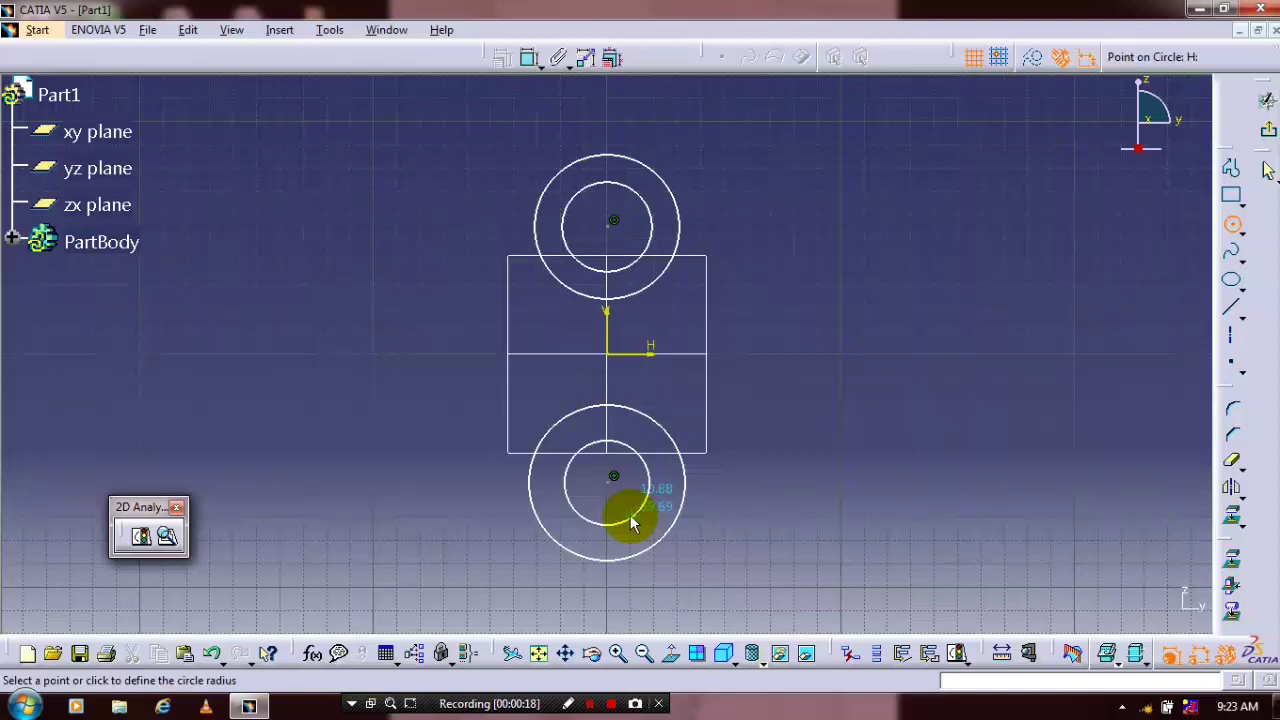
{"action": "left_click", "coordinate": [632, 522]}
Dimension the upper circle pair with a 7 mm inner diameter and a 10 mm outer diameter.
{"action": "left_click", "coordinate": [531, 57]}
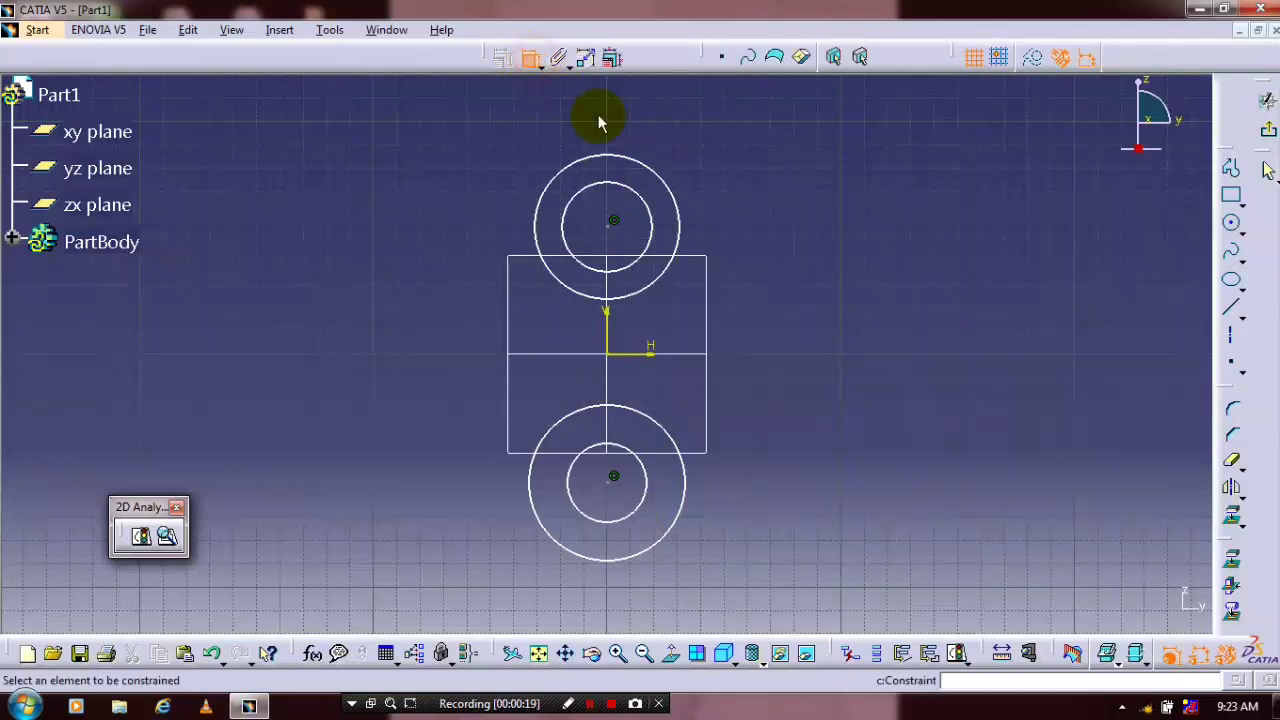
{"action": "left_click", "coordinate": [647, 192]}
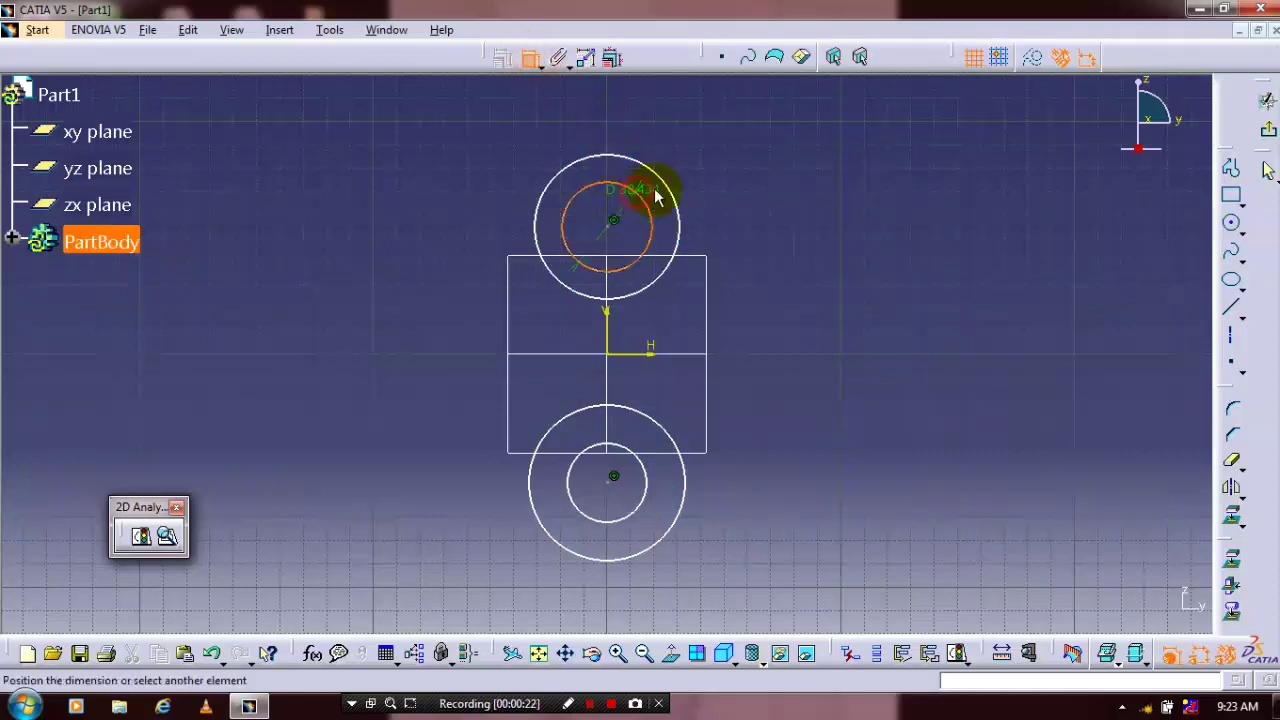
{"action": "left_click", "coordinate": [759, 195]}
{"action": "double_click", "coordinate": [748, 192]}
{"action": "type", "text": "7mm"}
{"action": "left_click", "coordinate": [1066, 506]}
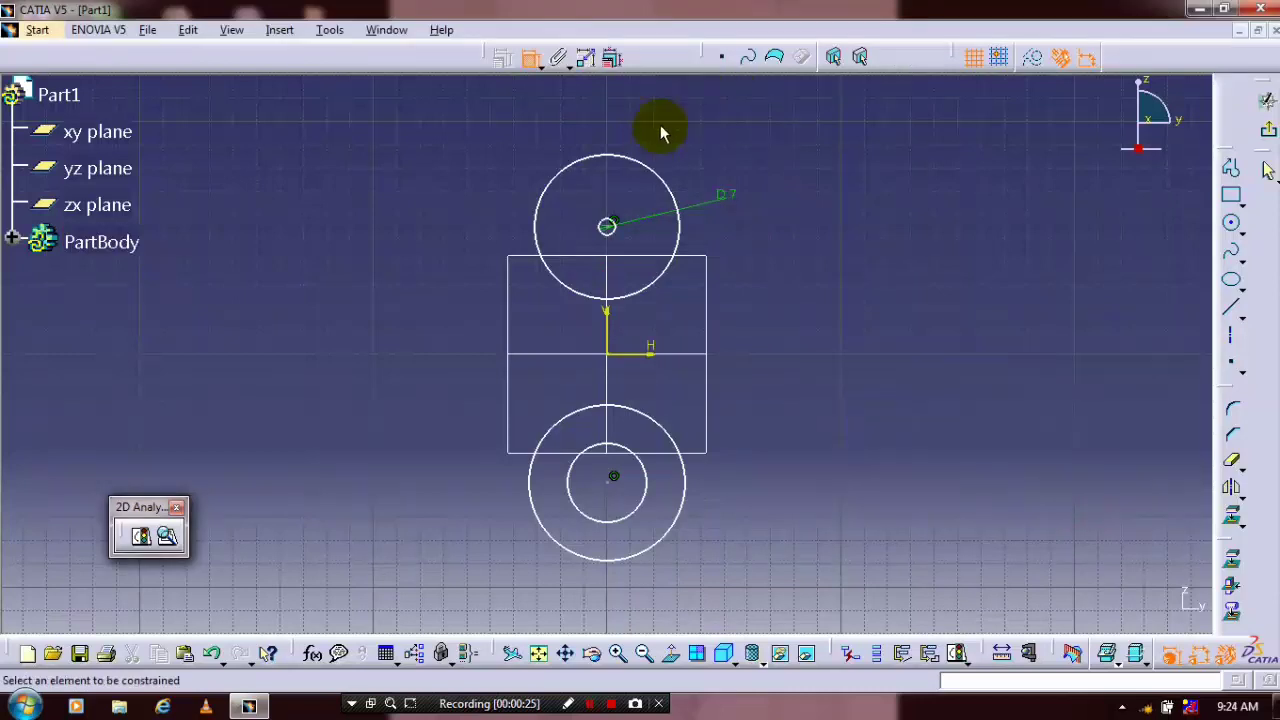
{"action": "left_click", "coordinate": [669, 182]}
{"action": "left_click", "coordinate": [712, 143]}
{"action": "double_click", "coordinate": [712, 143]}
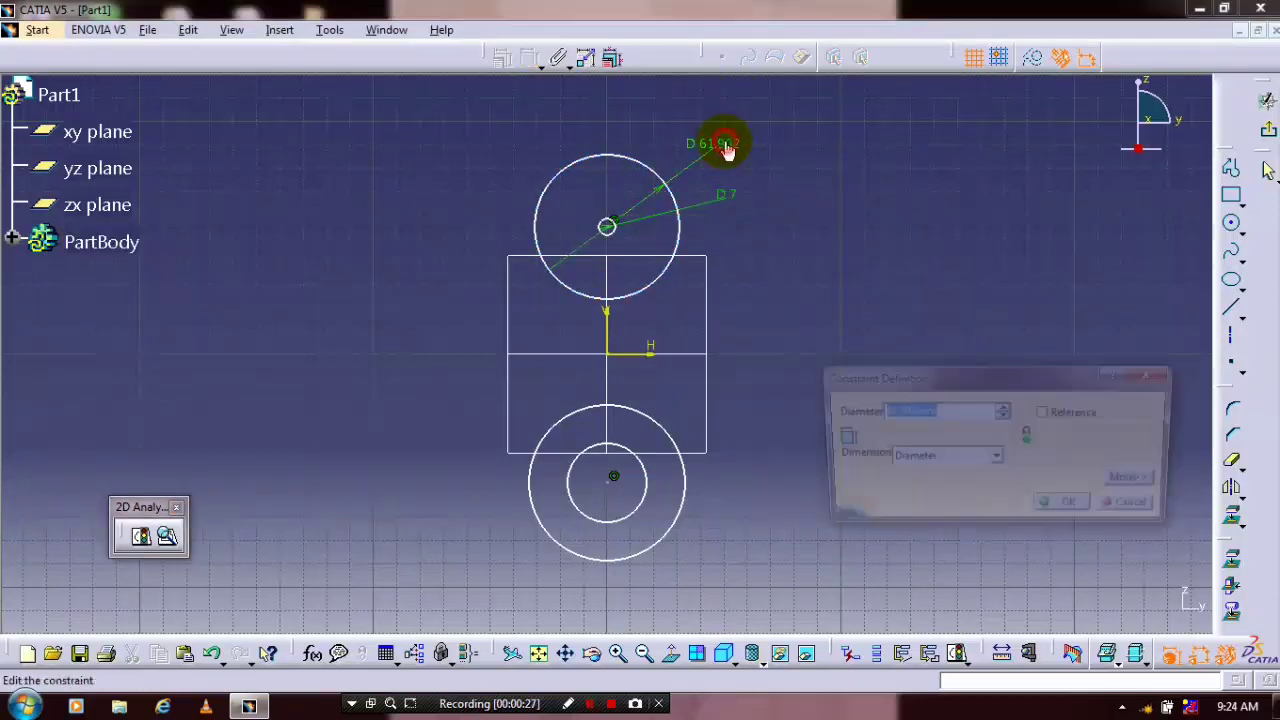
{"action": "type", "text": "10mm"}
{"action": "key", "text": "Return"}
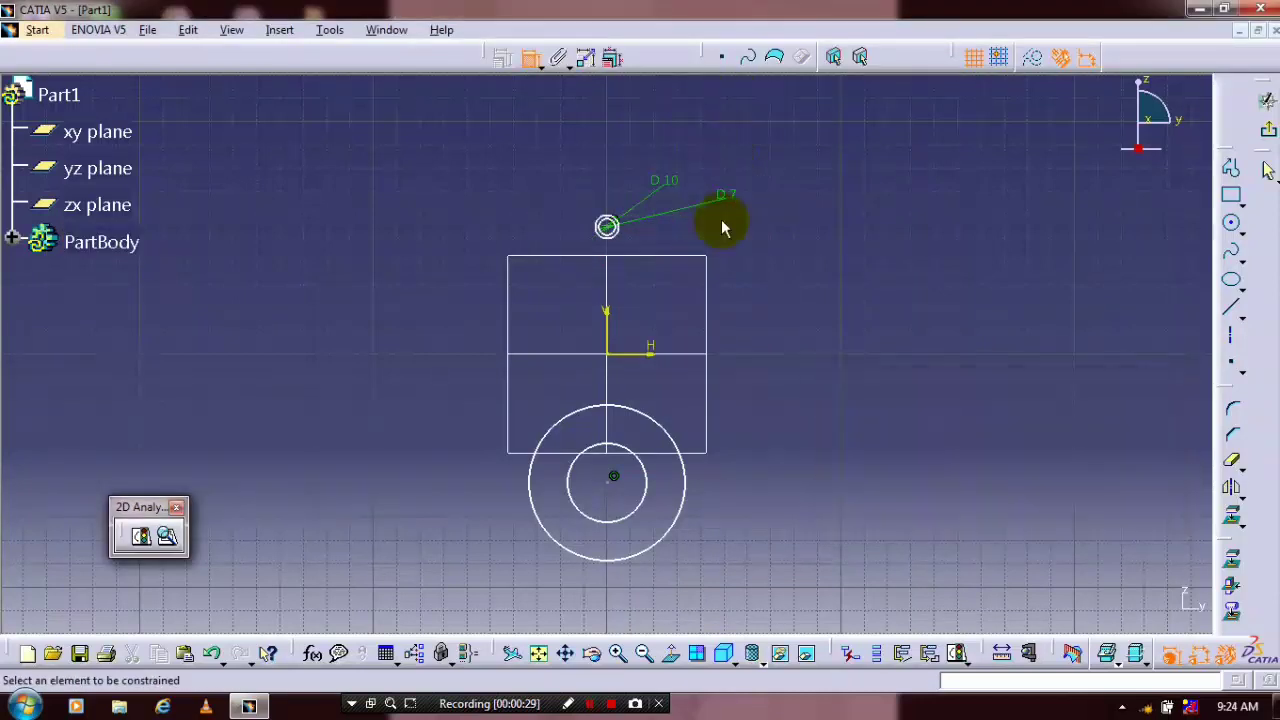
Dimension the lower circle pair with a 12 mm inner diameter and a 16 mm outer diameter.
{"action": "left_click", "coordinate": [648, 490]}
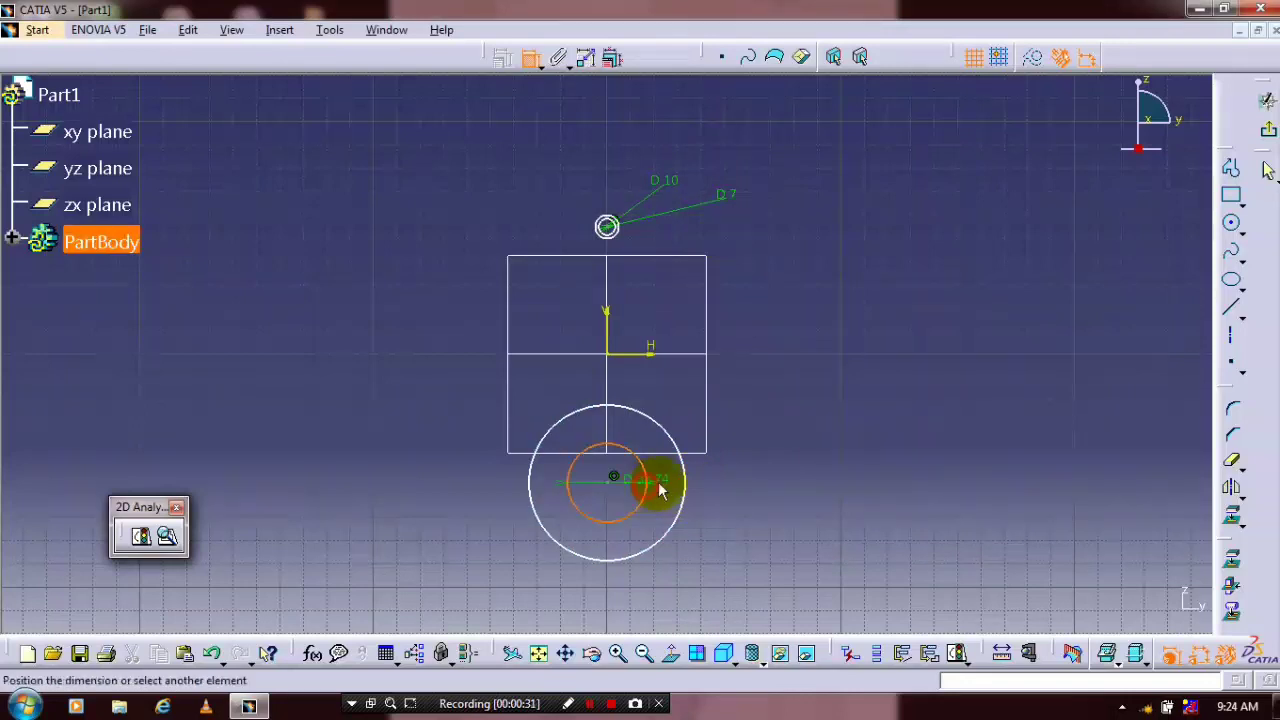
{"action": "left_click", "coordinate": [794, 443]}
{"action": "double_click", "coordinate": [798, 443]}
{"action": "type", "text": "12"}
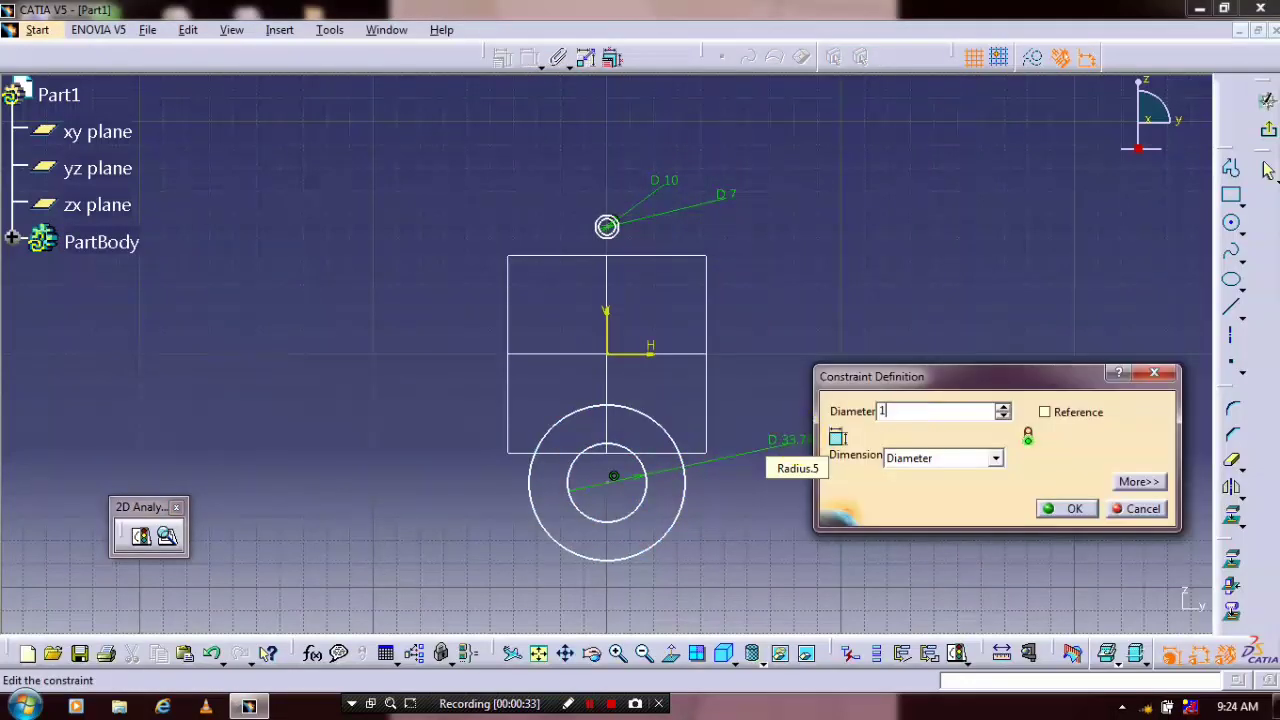
{"action": "key", "text": "Return"}
{"action": "double_click", "coordinate": [760, 478]}
{"action": "type", "text": "16"}
{"action": "key", "text": "Return"}
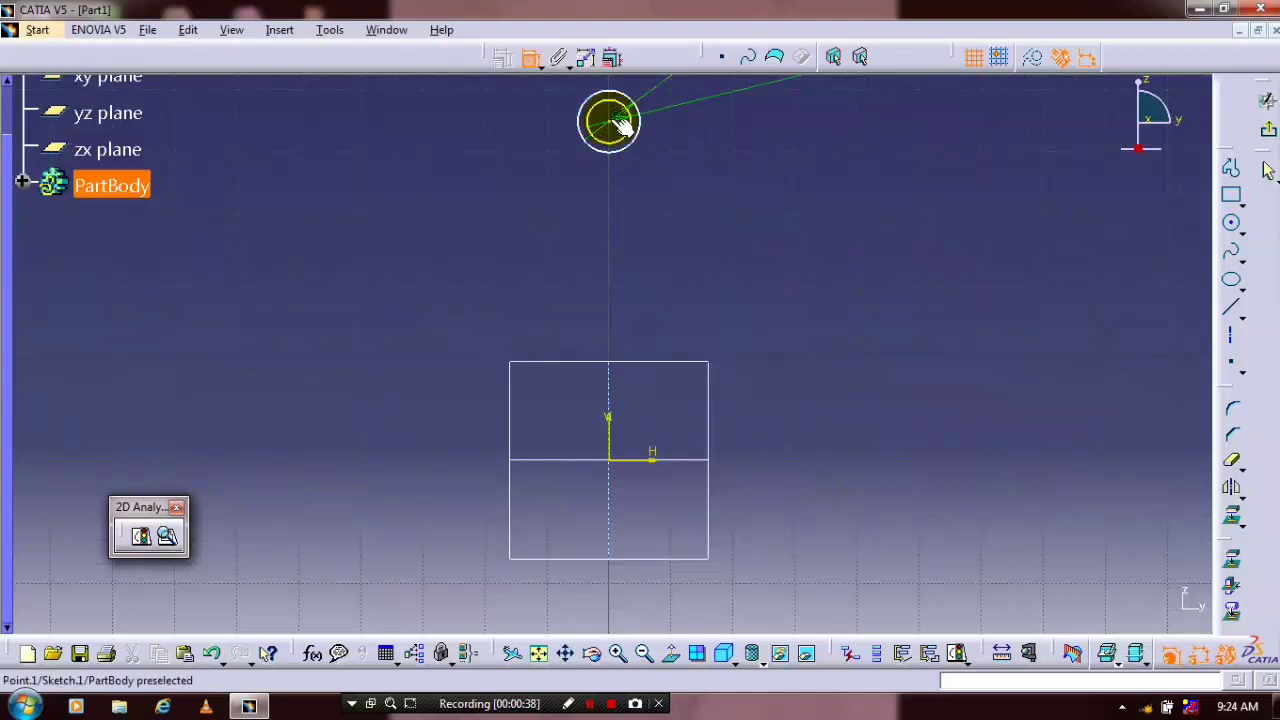
Constrain the vertical distance between the centres of the upper and lower circle pairs to 60 mm.
{"action": "left_click", "coordinate": [608, 122]}
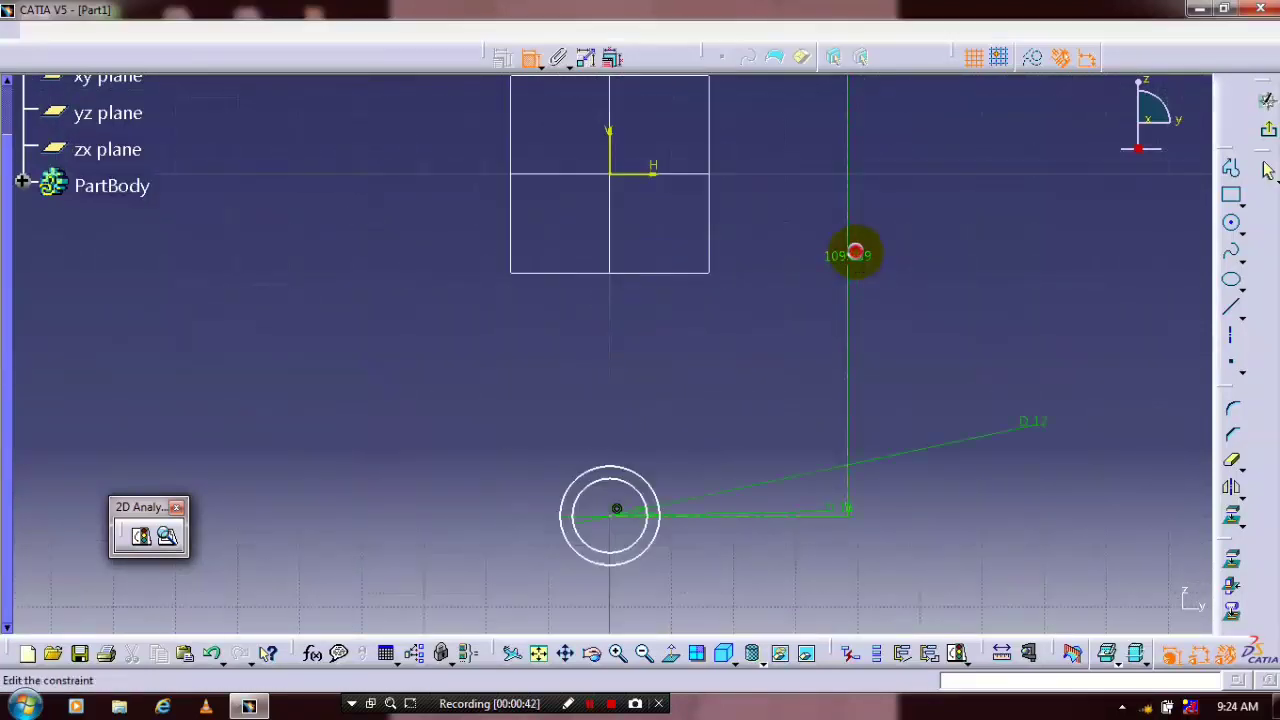
{"action": "double_click", "coordinate": [848, 256]}
{"action": "type", "text": "60"}
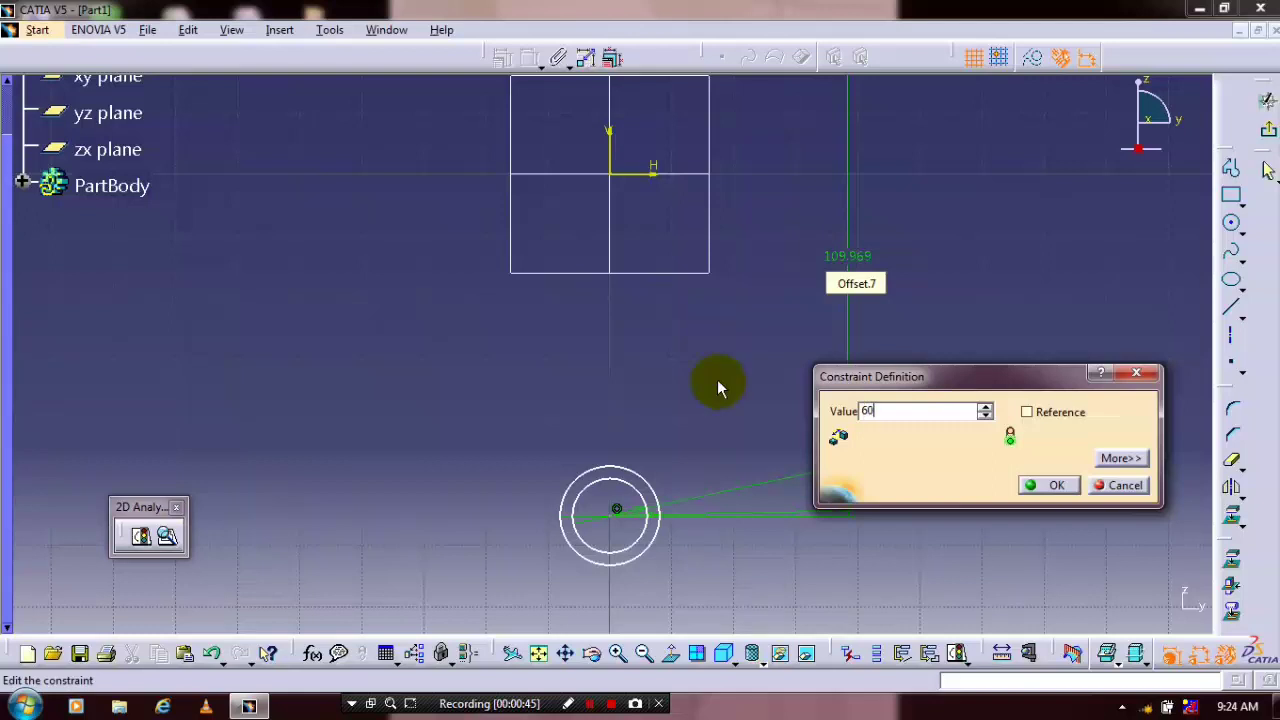
{"action": "key", "text": "Return"}
{"action": "middle_click_drag", "start_coordinate": [689, 377], "coordinate": [650, 305]}
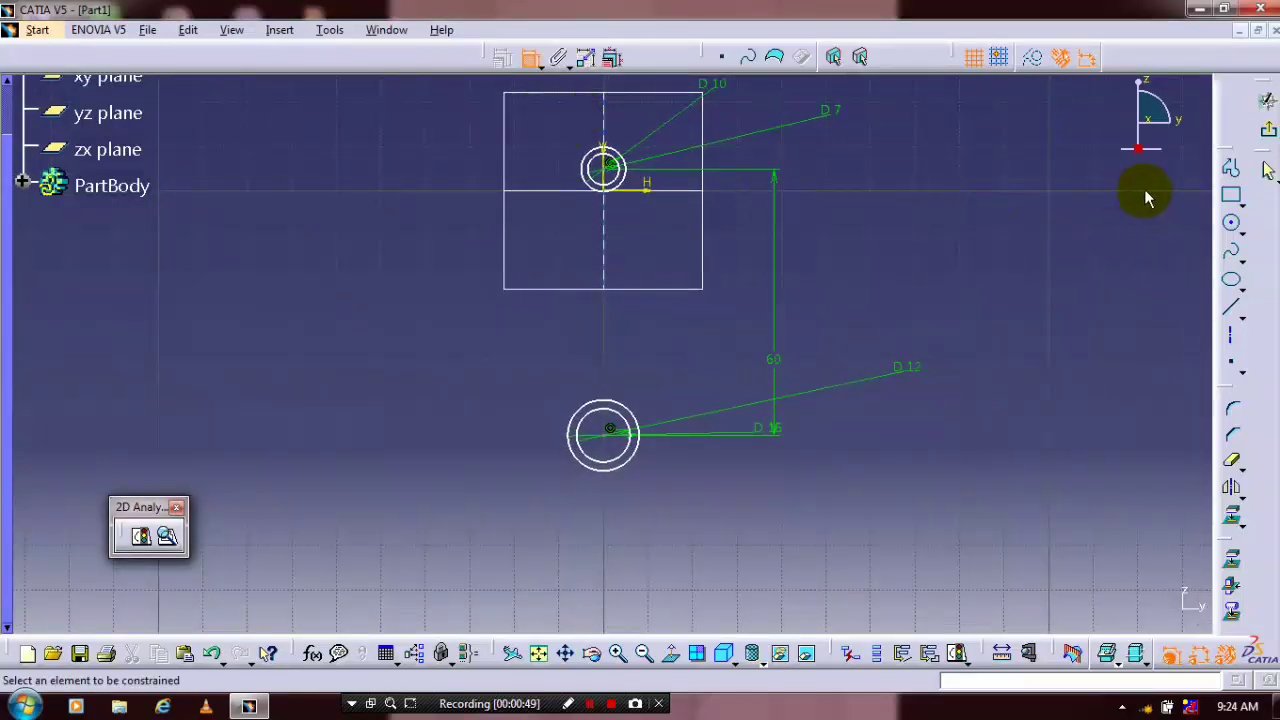
Draw a horizontal profile line through the lower circles' centre, spanning the full width of the outer circle.
{"action": "left_click", "coordinate": [540, 62]}
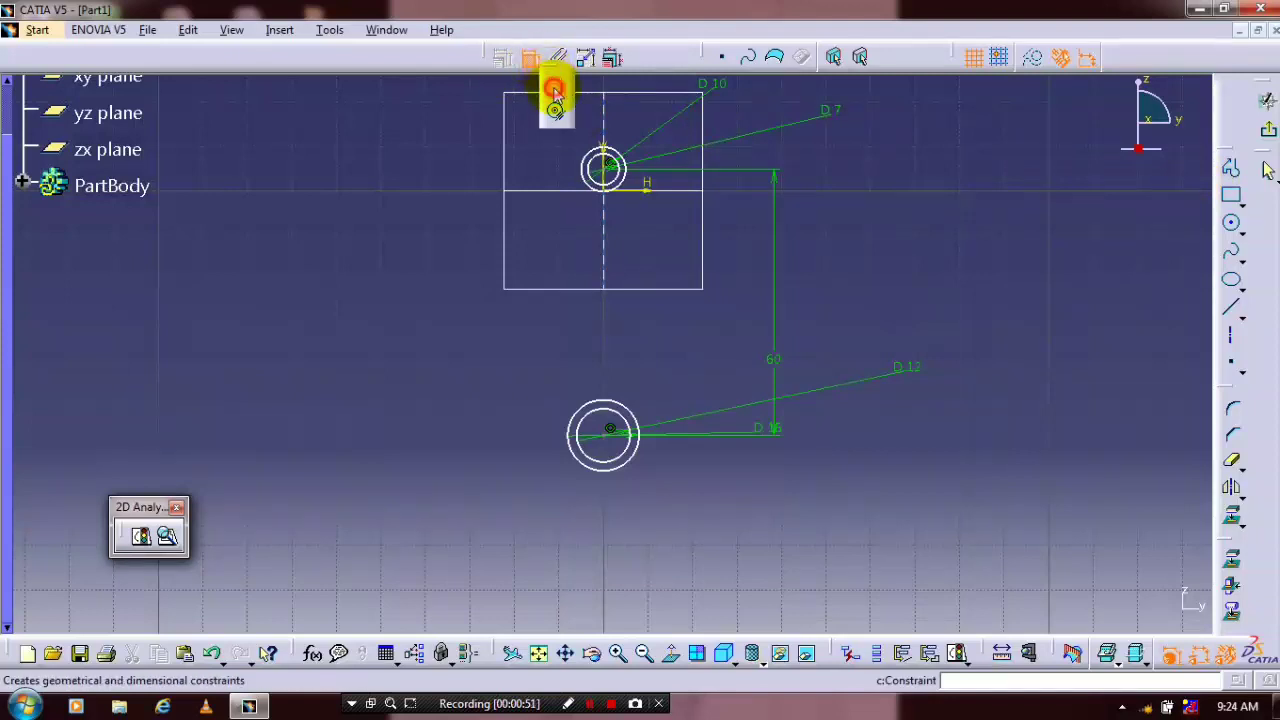
{"action": "left_click", "coordinate": [1236, 175]}
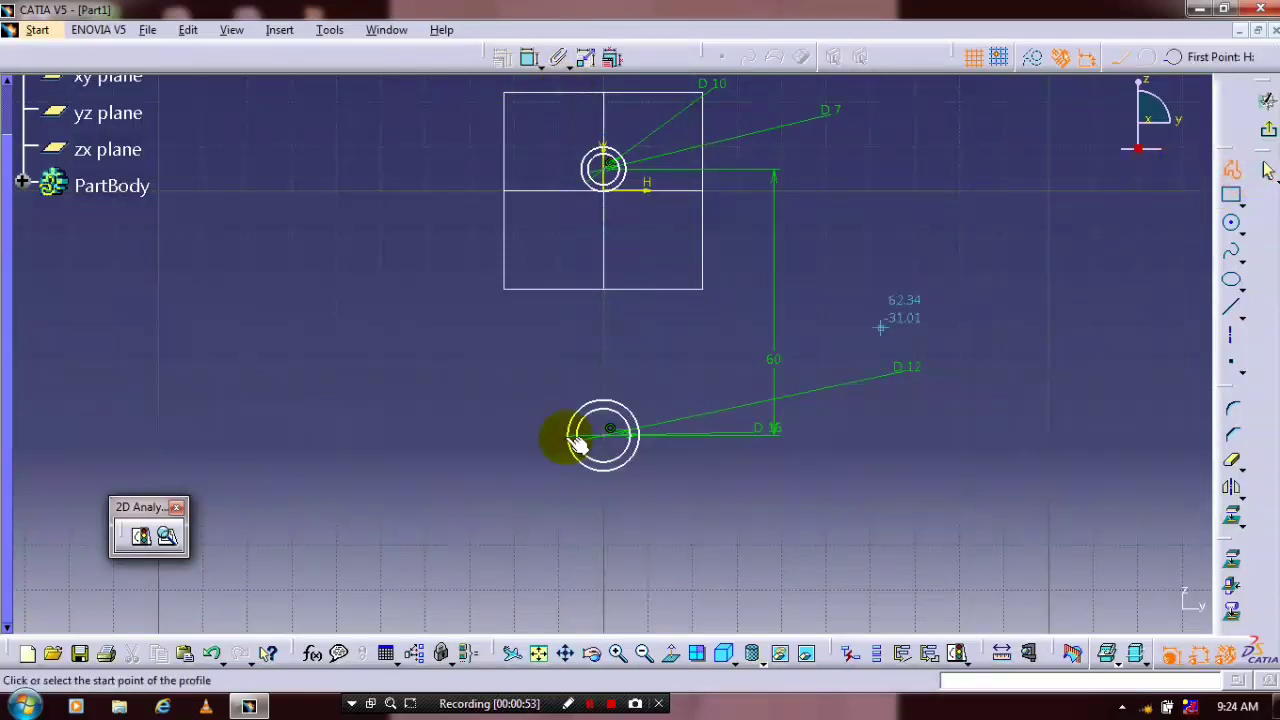
{"action": "left_click", "coordinate": [575, 434]}
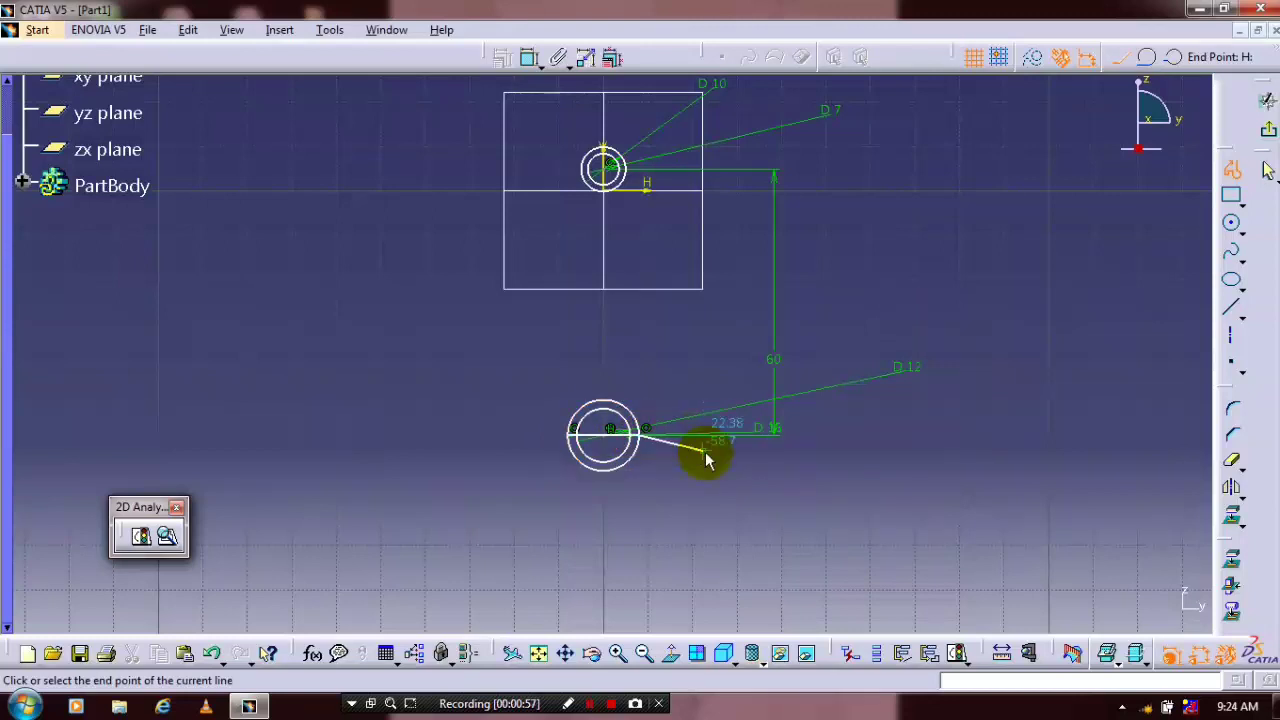
{"action": "key", "text": "Escape"}
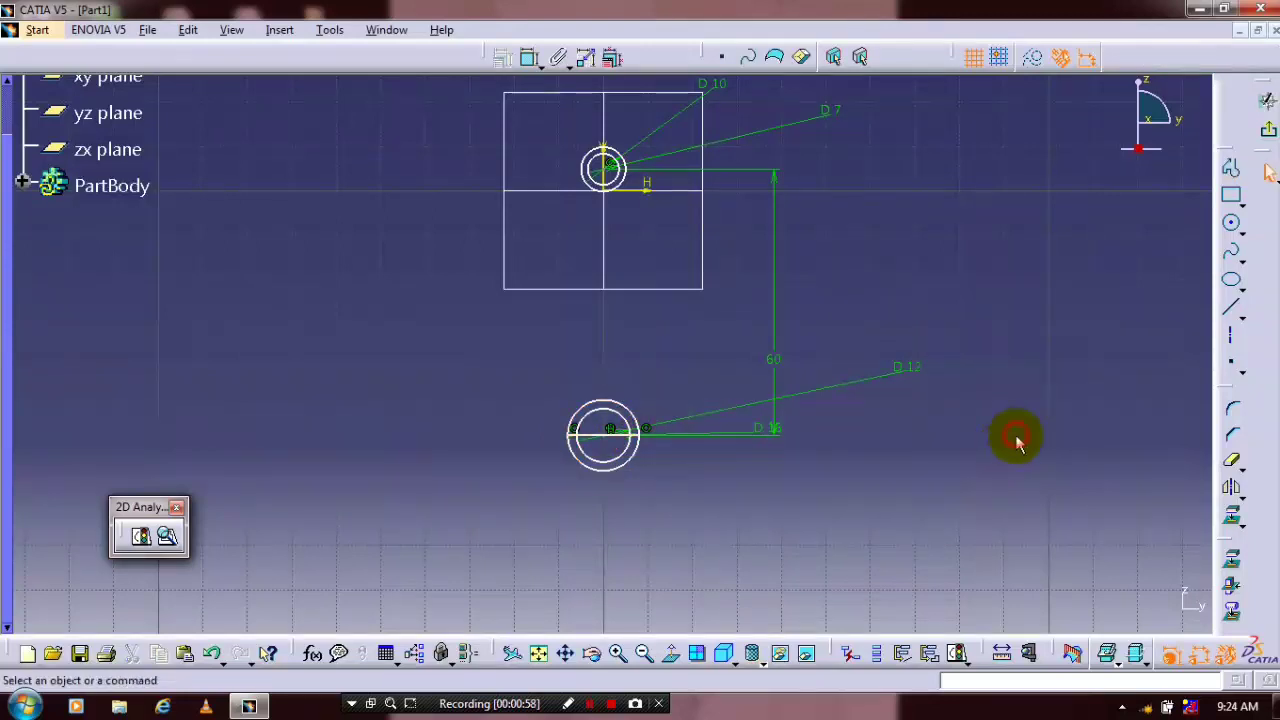
Quick-trim the lower circles and line into a closed upper half ring, and exit the sketch.
{"action": "left_click", "coordinate": [1233, 462]}
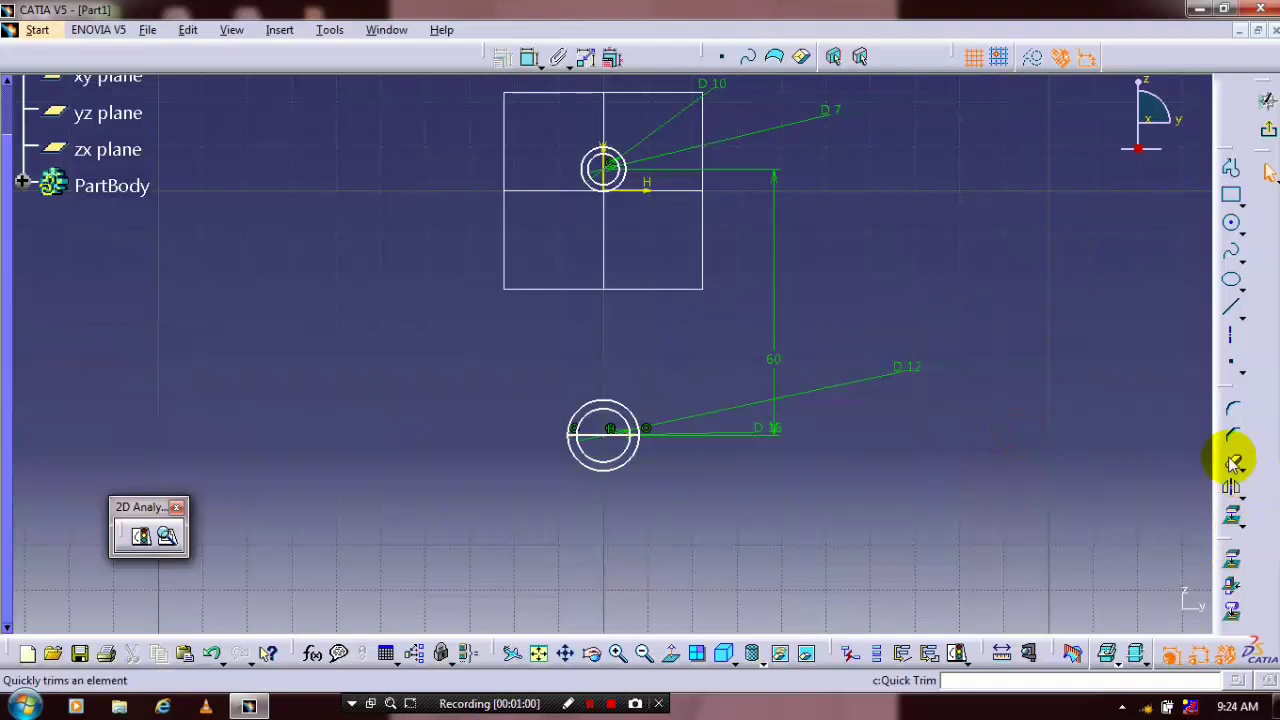
{"action": "left_click", "coordinate": [612, 450]}
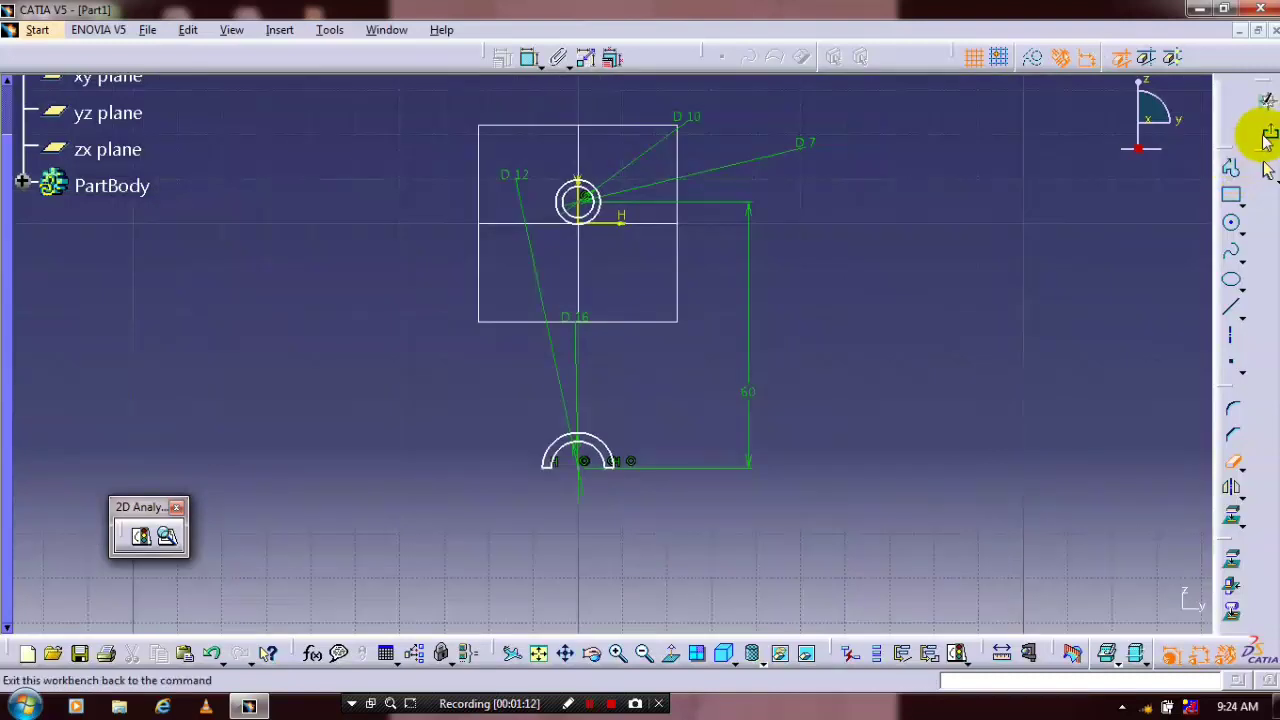
{"action": "left_click", "coordinate": [1267, 130]}
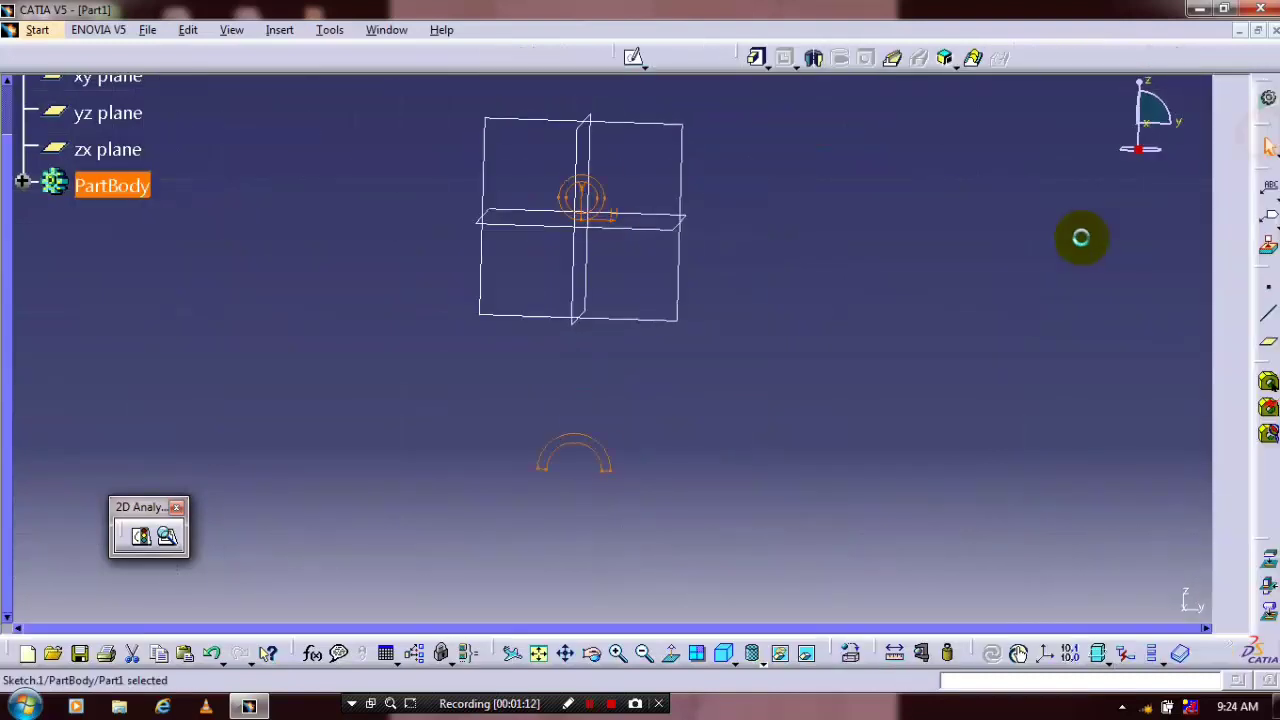
Pad the sketch with a first limit of 5 mm and a second limit of 5 mm.
{"action": "left_click", "coordinate": [758, 57]}
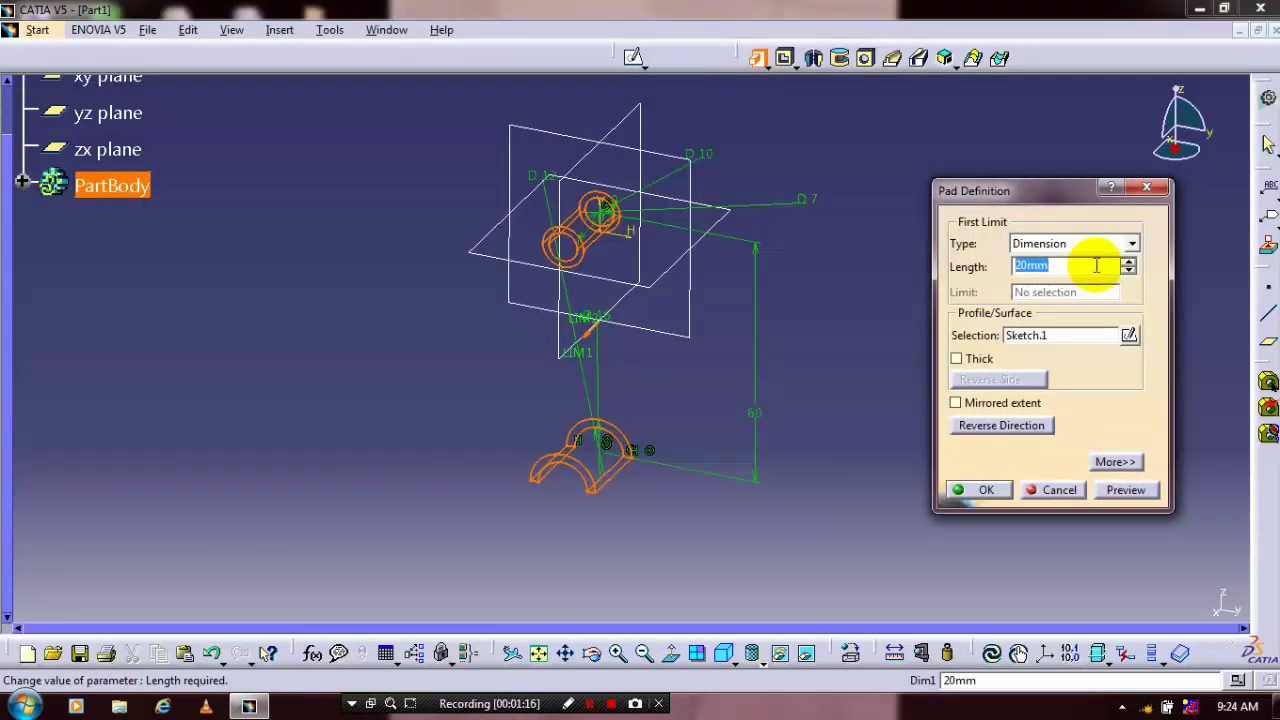
{"action": "type", "text": "5"}
{"action": "left_click", "coordinate": [1118, 461]}
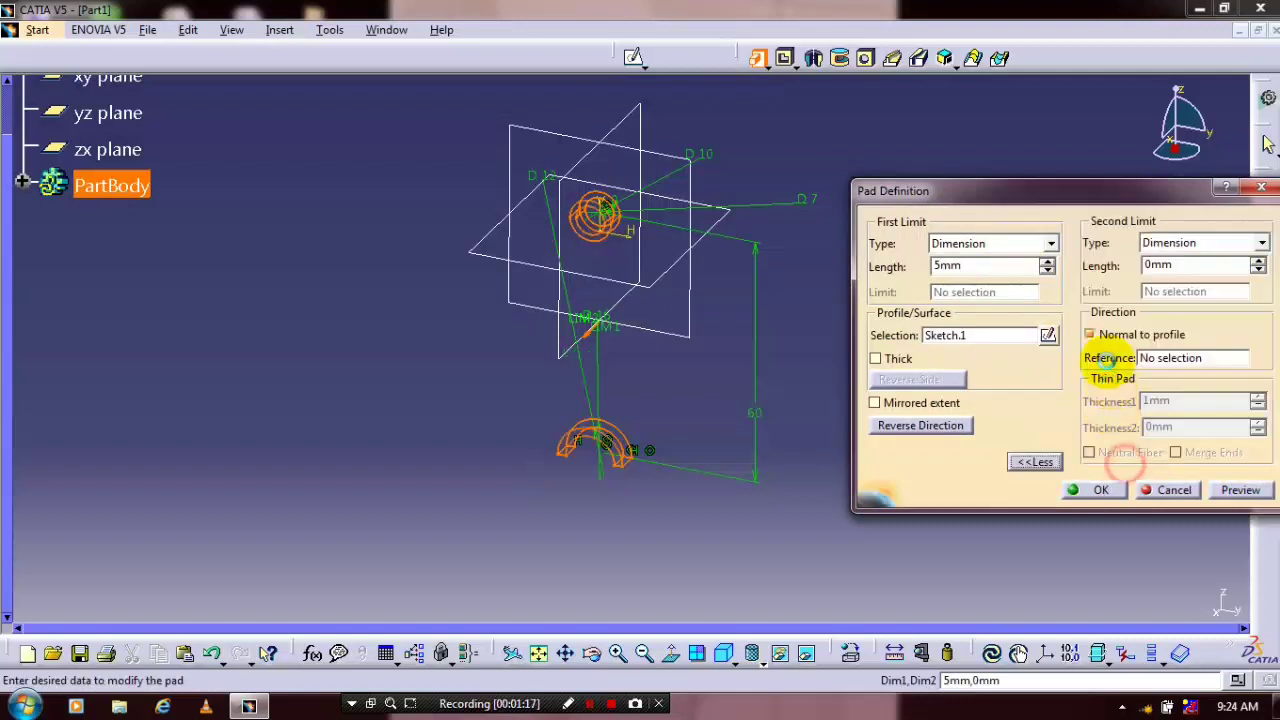
{"action": "left_click", "coordinate": [1183, 266]}
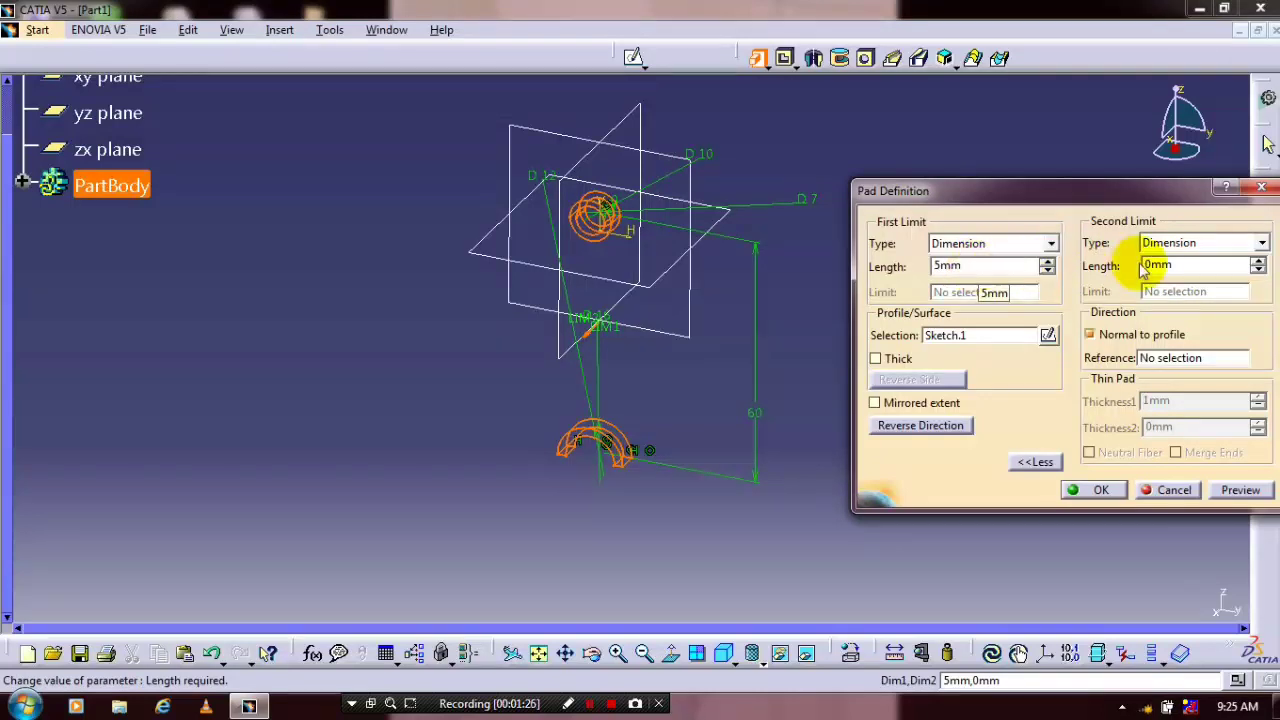
{"action": "type", "text": "5"}
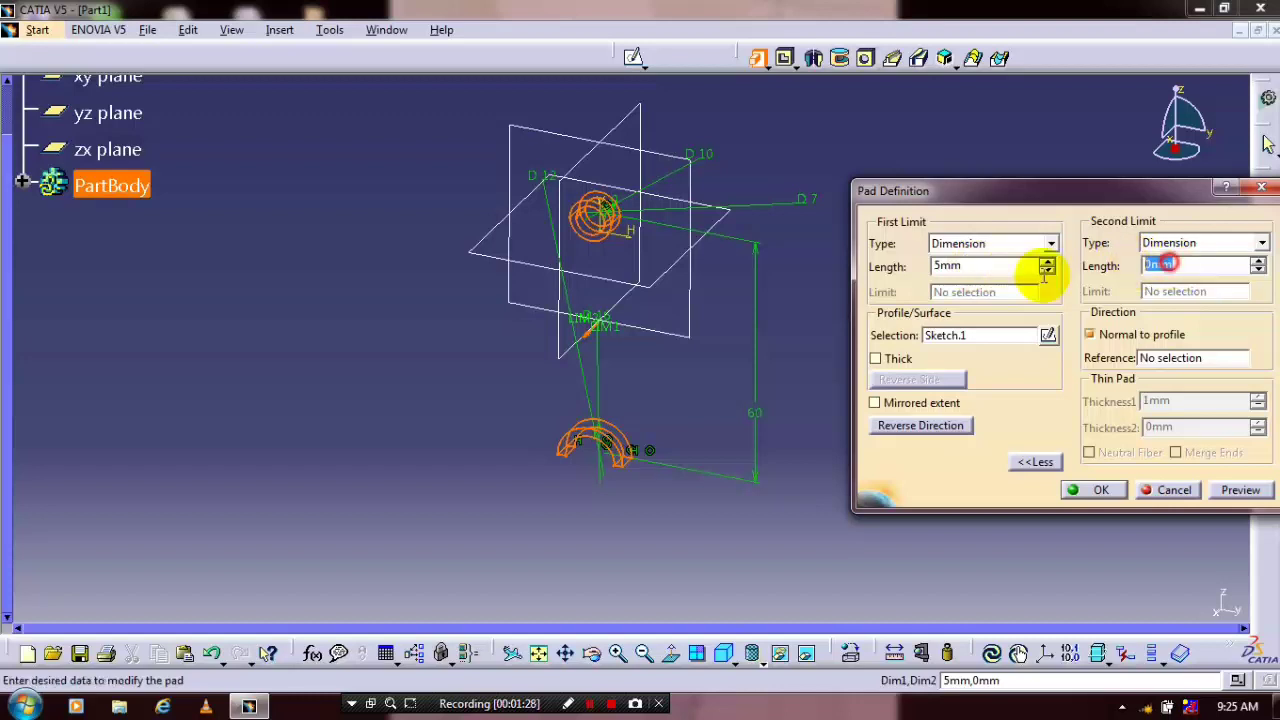
{"action": "left_click", "coordinate": [1093, 489]}
{"action": "left_click", "coordinate": [1043, 470]}
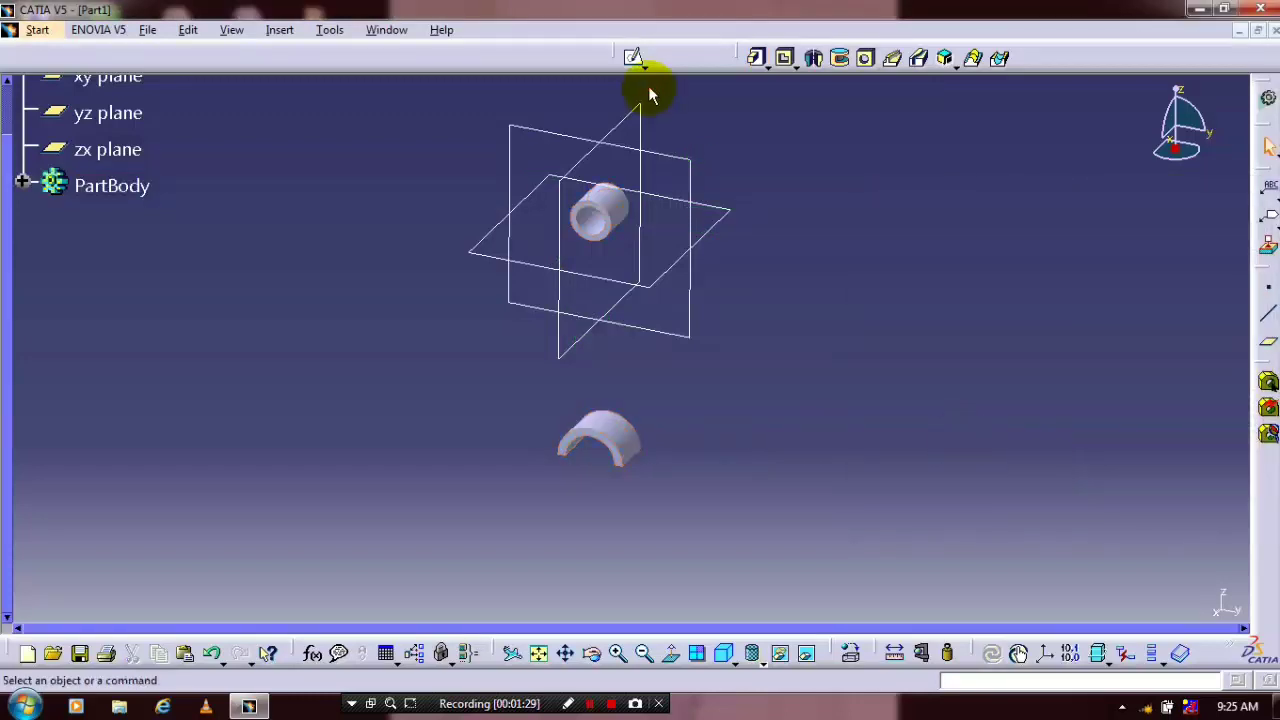
Open a new sketch on the yz plane, viewed normal to the plane.
{"action": "left_click", "coordinate": [643, 102]}
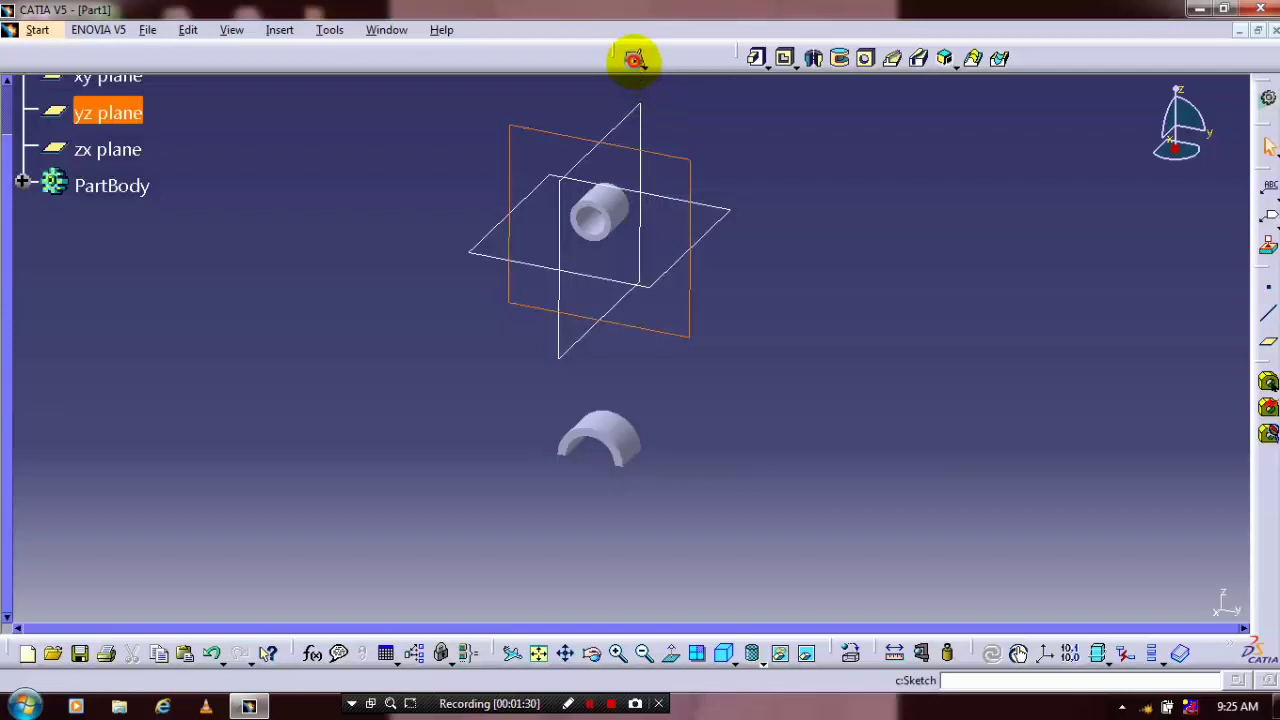
{"action": "left_click", "coordinate": [632, 57]}
{"action": "mouse_move", "coordinate": [730, 362]}
{"action": "middle_mouse_down"}
{"action": "mouse_move", "coordinate": [817, 403]}
{"action": "mouse_move", "coordinate": [794, 306]}
{"action": "mouse_move", "coordinate": [814, 406]}
{"action": "mouse_move", "coordinate": [785, 422]}
{"action": "mouse_move", "coordinate": [785, 450]}
{"action": "middle_mouse_up"}
{"action": "left_click", "coordinate": [670, 653]}
{"action": "middle_click_drag", "start_coordinate": [657, 426], "coordinate": [659, 460]}
{"action": "middle_click_drag", "start_coordinate": [791, 380], "coordinate": [934, 451]}
Project the upper ring's outer circle and the lower half ring's outer arc onto the sketch plane.
{"action": "left_click", "coordinate": [1232, 518]}
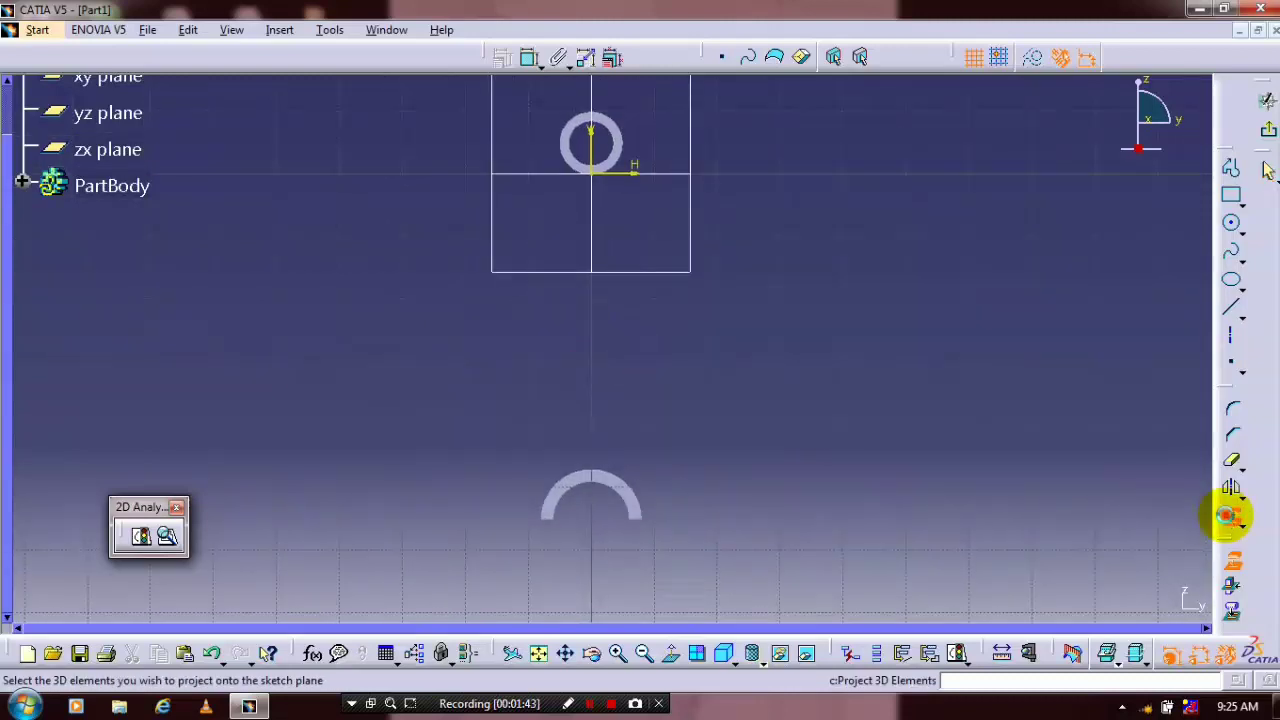
{"action": "left_click", "coordinate": [632, 155]}
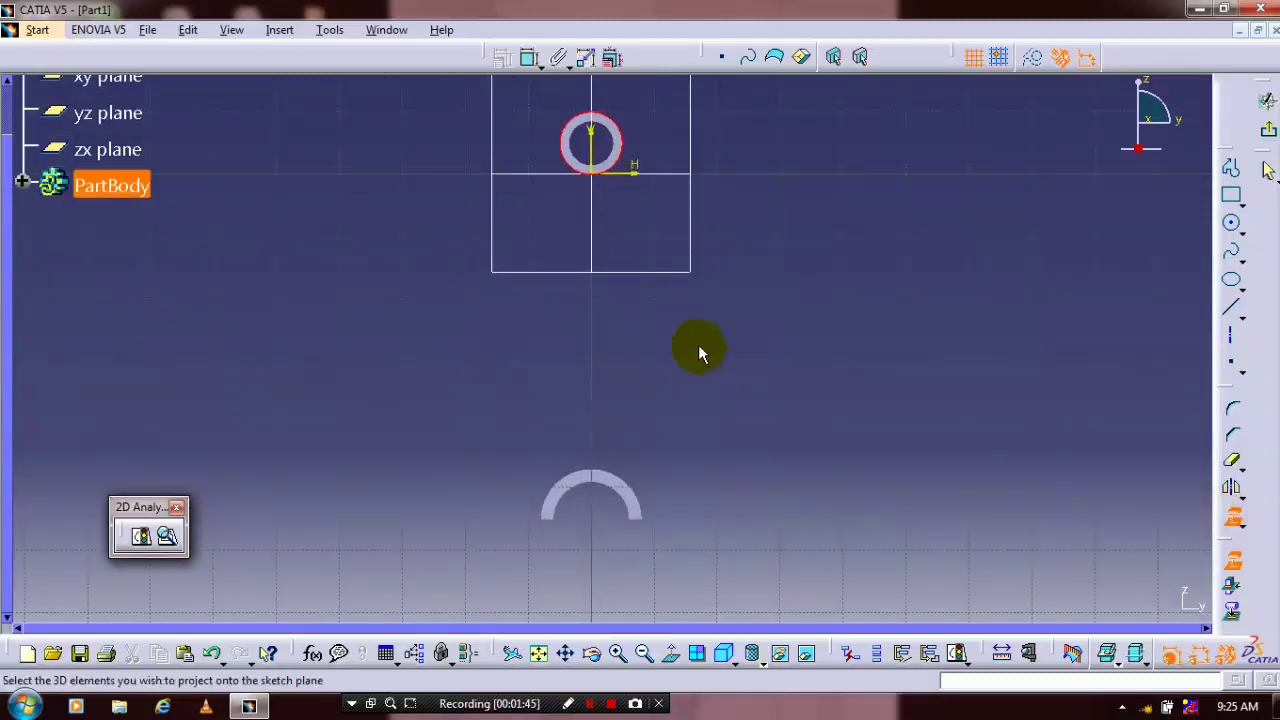
{"action": "left_click", "coordinate": [698, 344]}
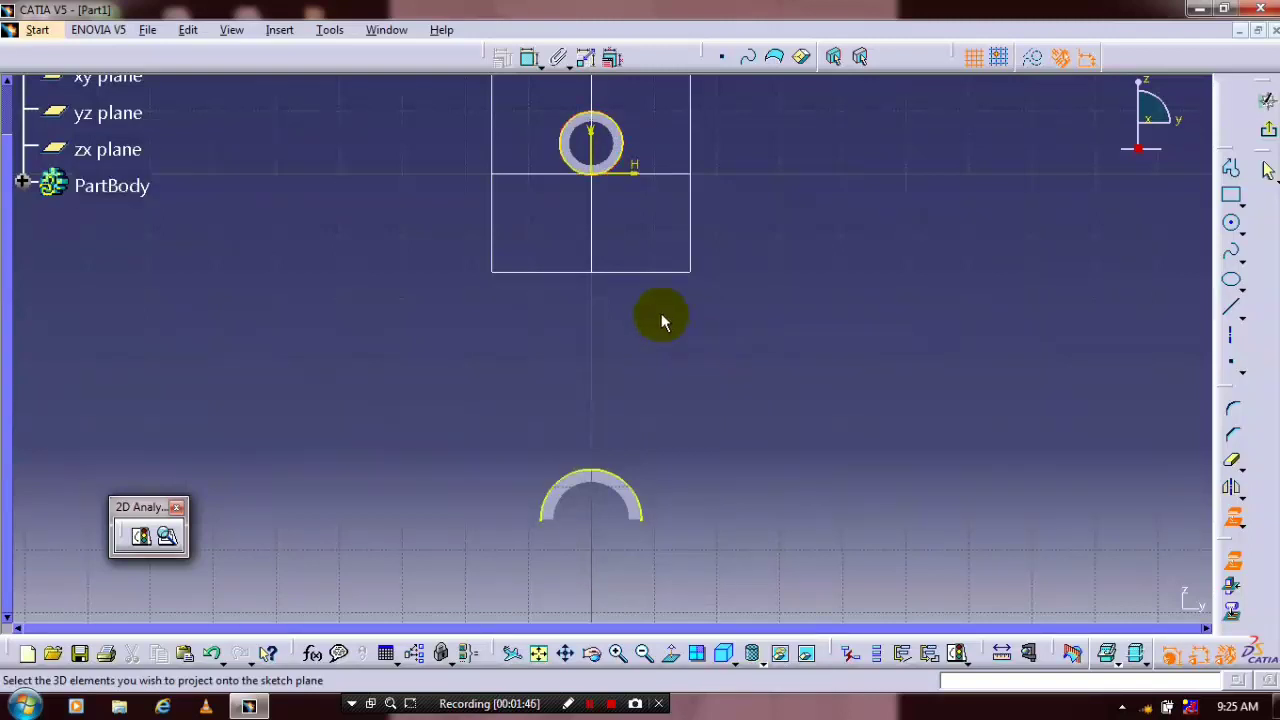
Draw a slightly slanted line from the upper ring's projected circle to the lower half ring's projected arc, left of the centreline.
{"action": "left_click", "coordinate": [1231, 167]}
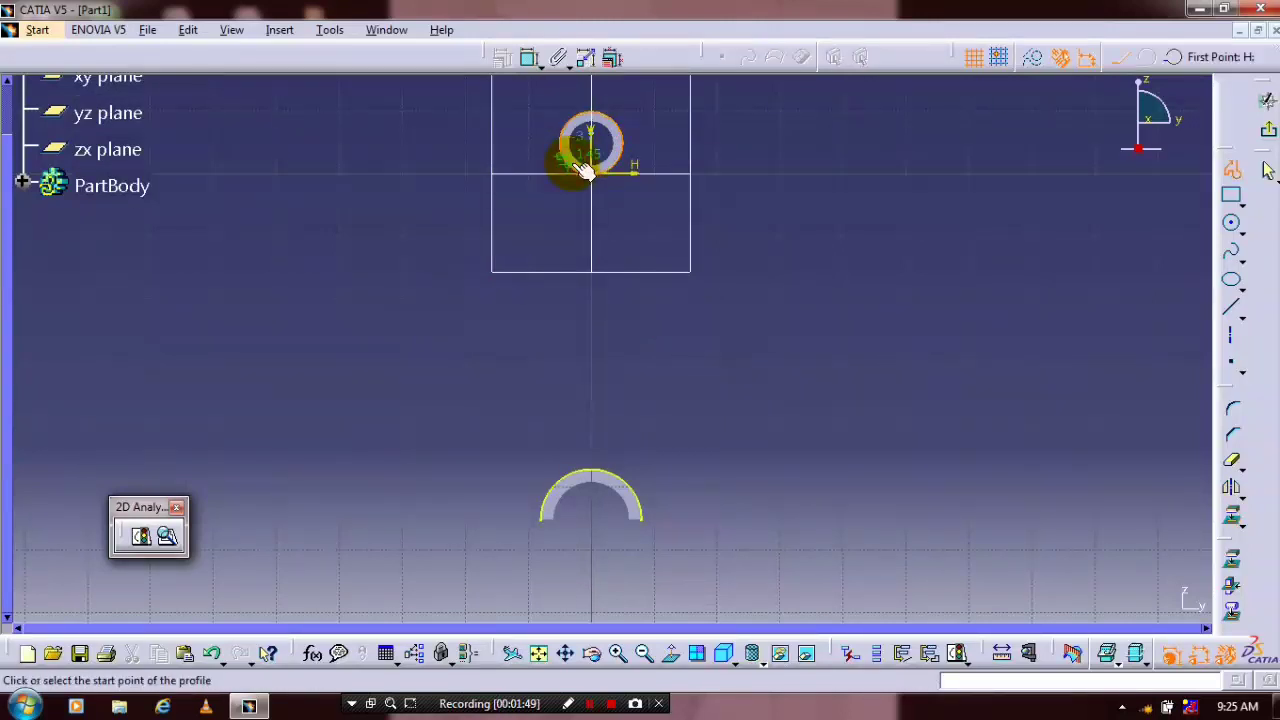
{"action": "left_click", "coordinate": [580, 163]}
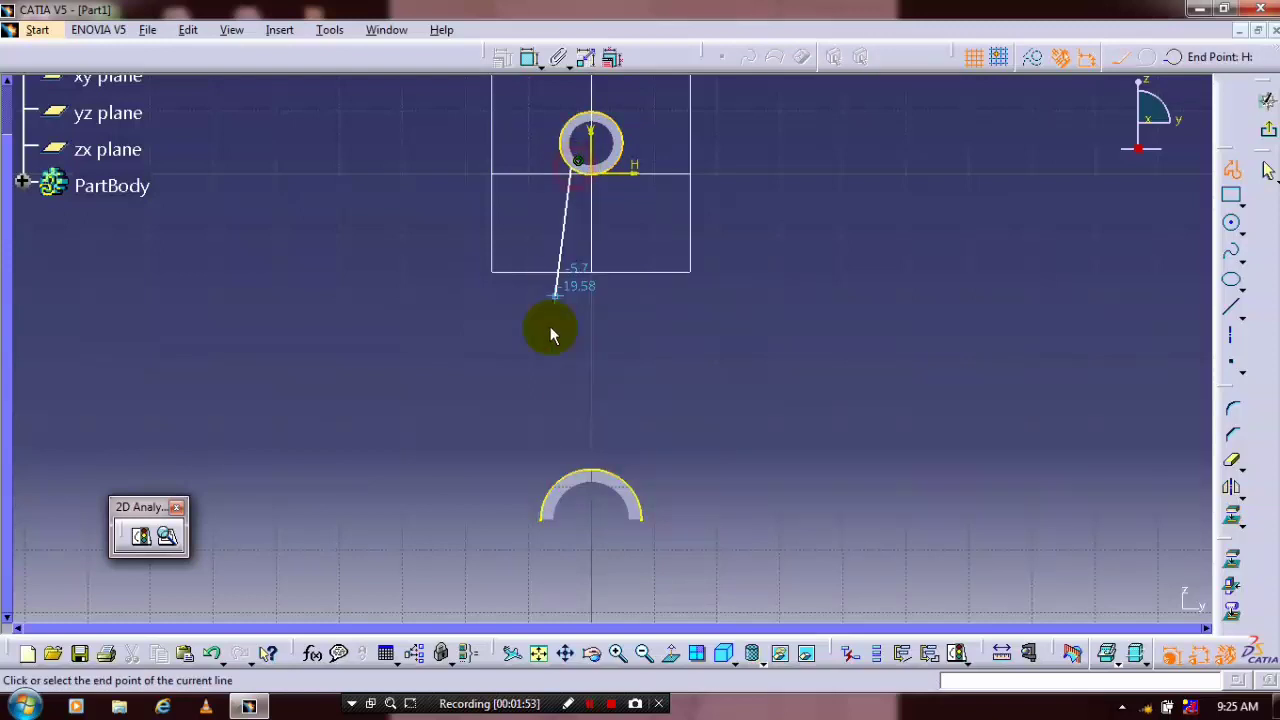
{"action": "left_click", "coordinate": [566, 471]}
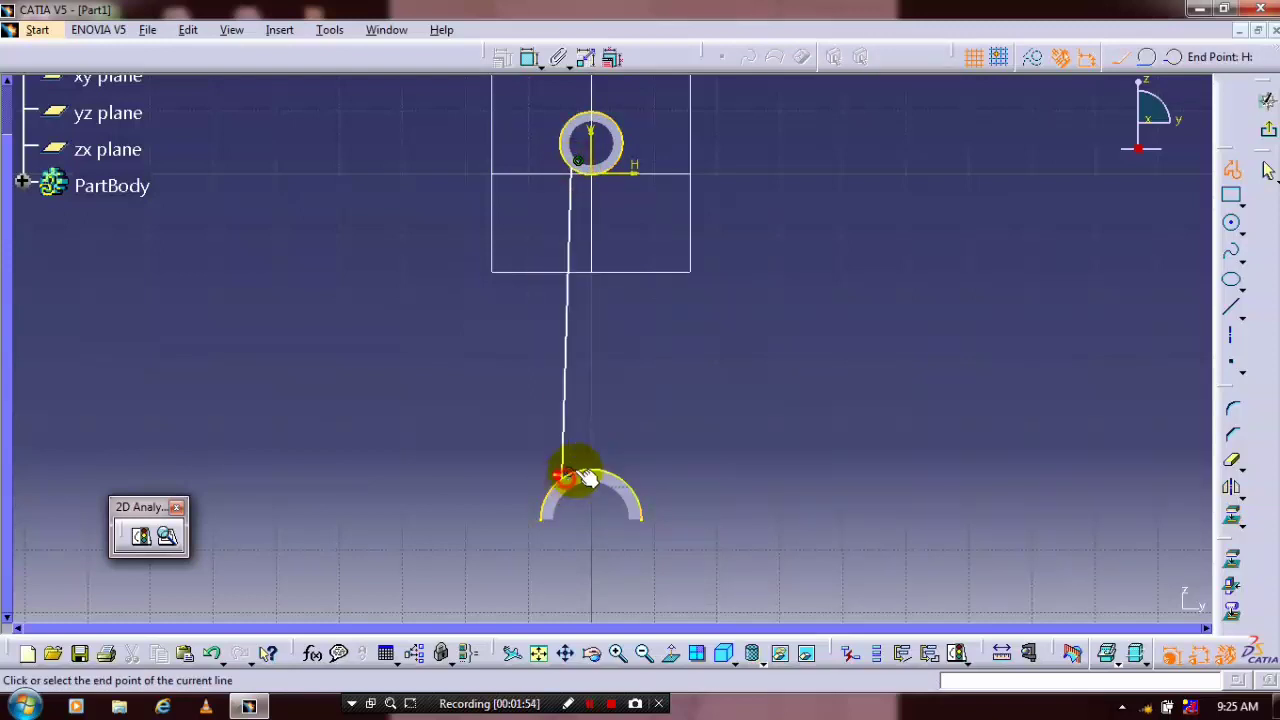
{"action": "key", "text": "Escape"}
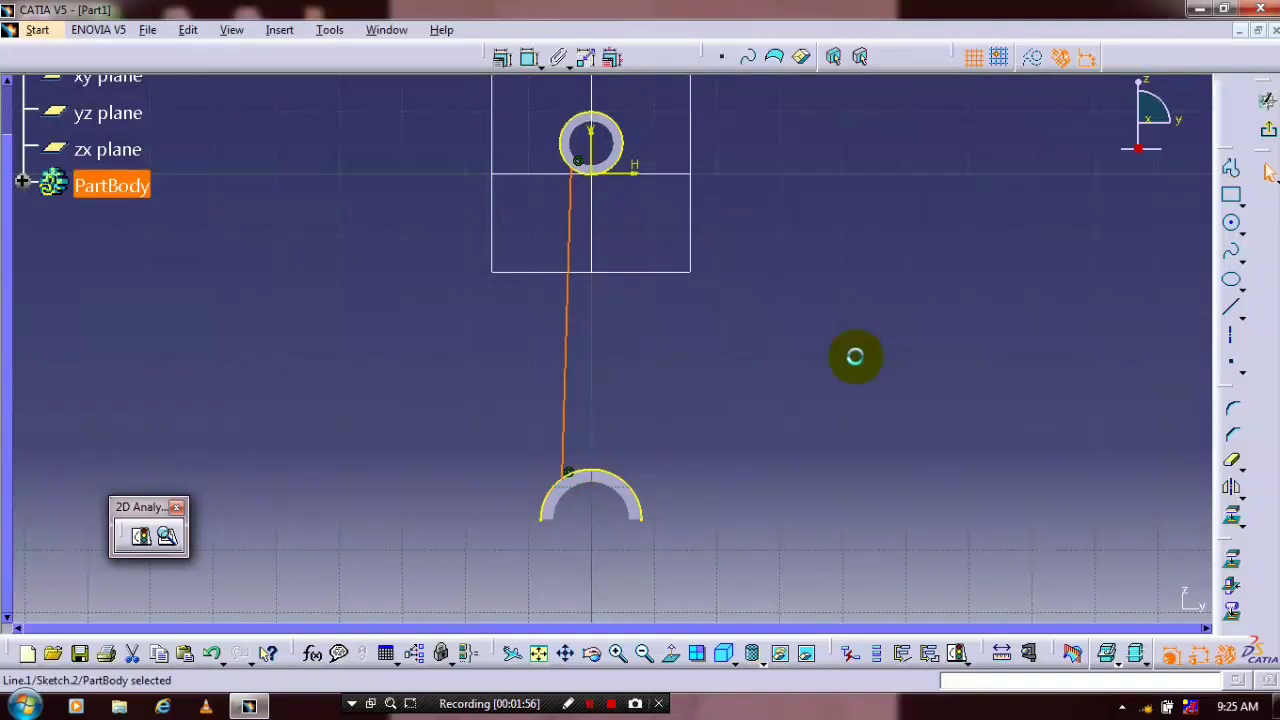
{"action": "left_click", "coordinate": [1230, 335]}
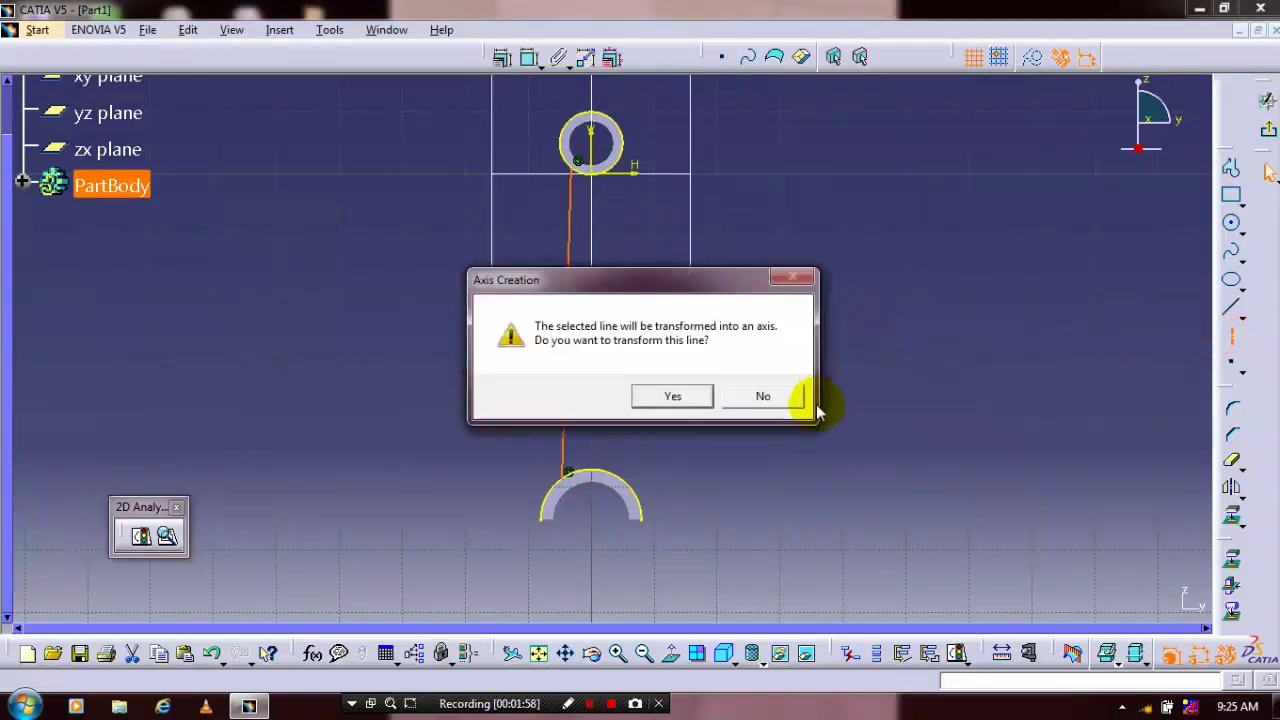
{"action": "left_click", "coordinate": [688, 394]}
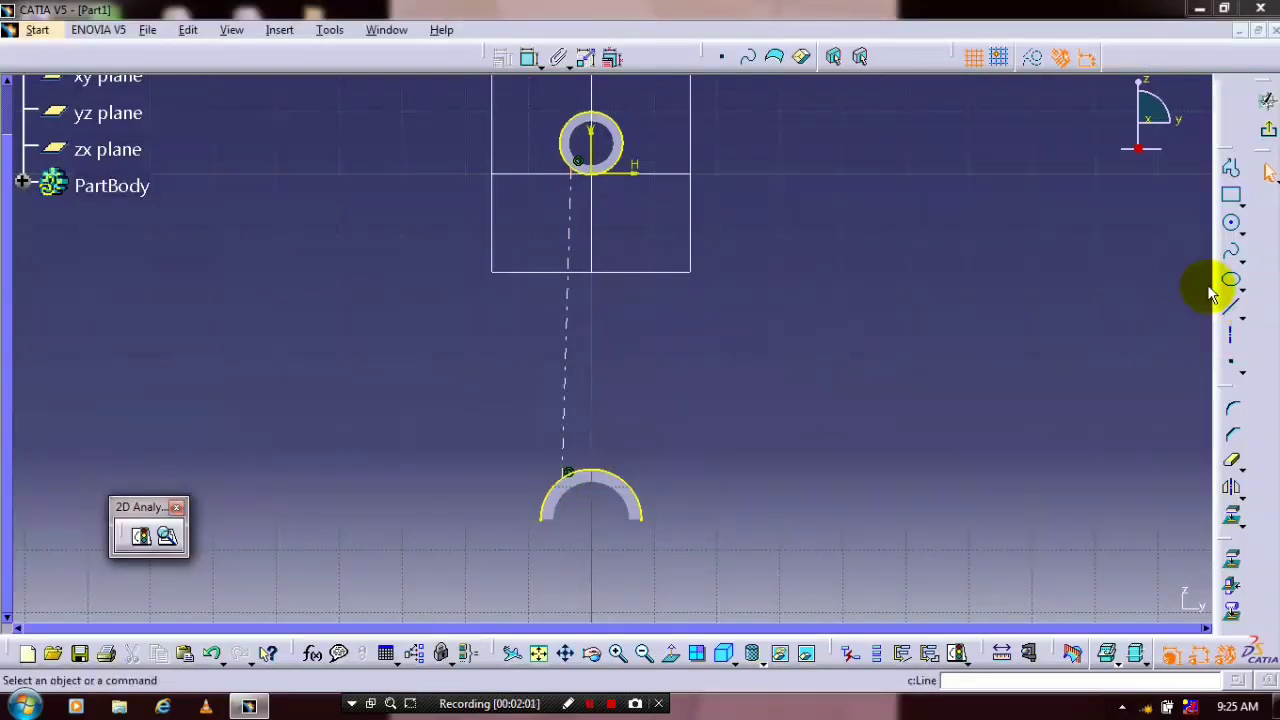
{"action": "key", "text": "ctrl+z"}
{"action": "left_click", "coordinate": [1026, 351]}
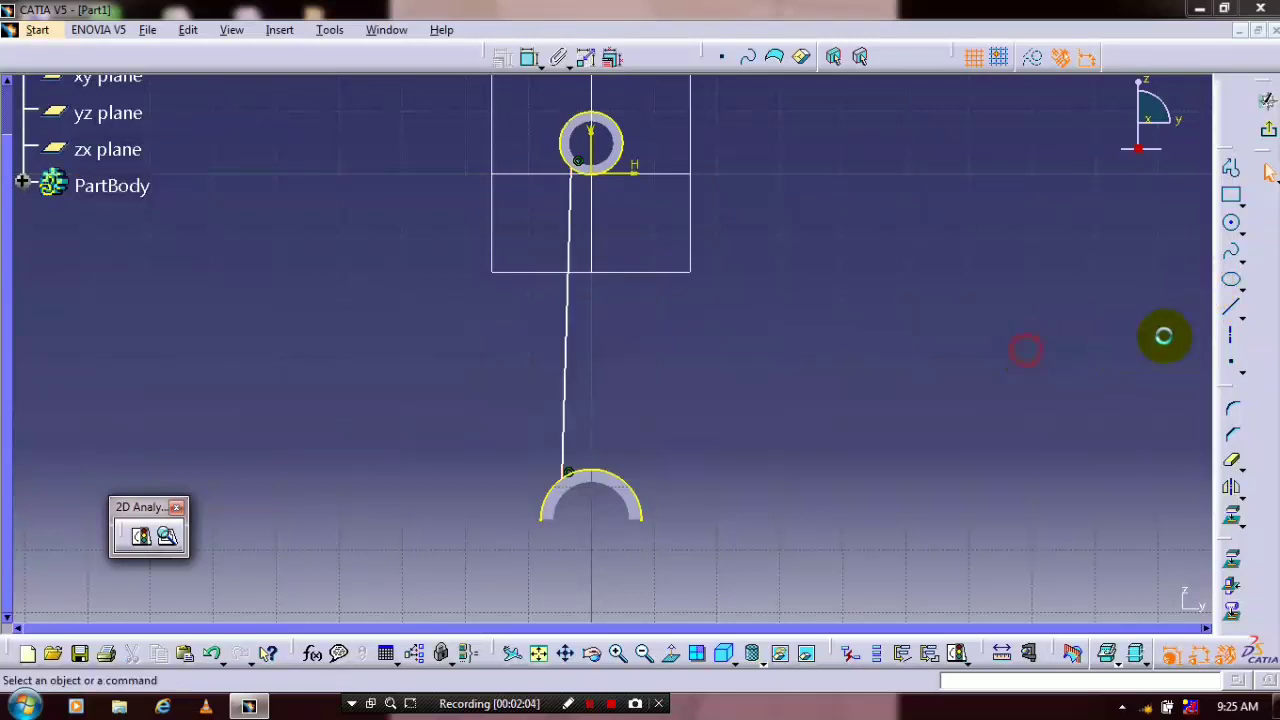
Draw a vertical axis along the sketch's centreline, running downward from the upper ring.
{"action": "left_click", "coordinate": [1232, 335]}
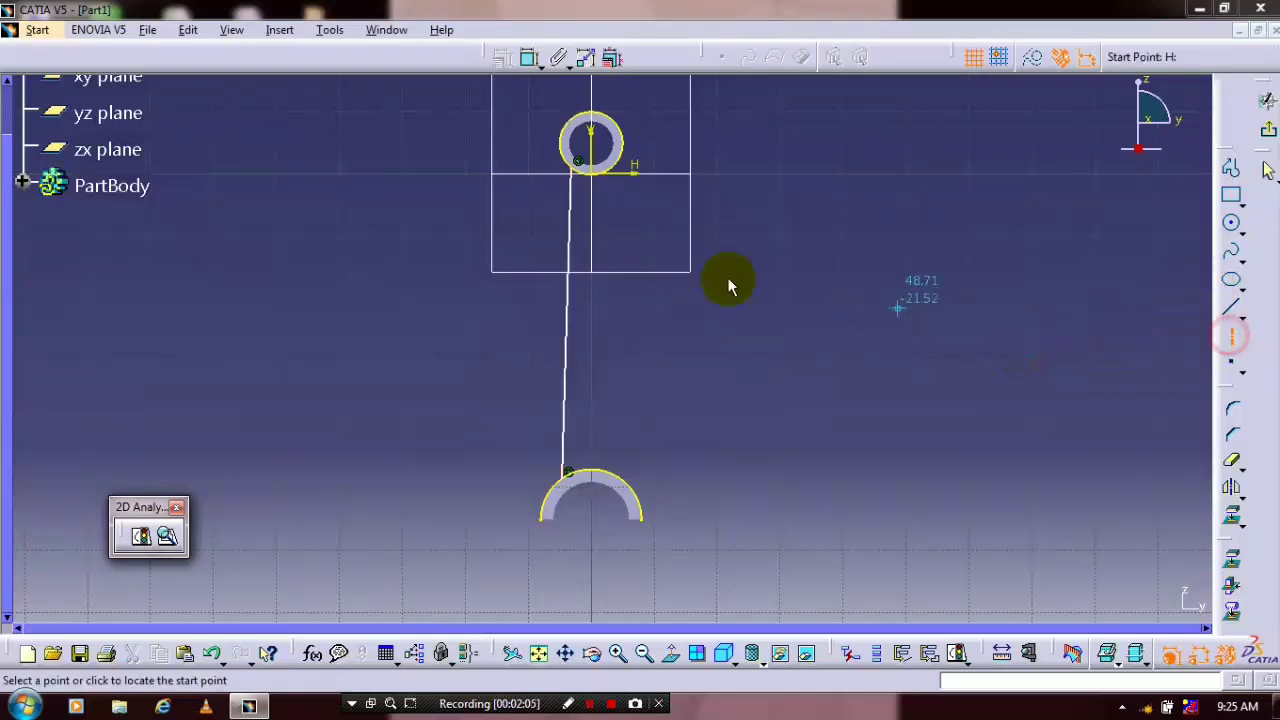
{"action": "left_click", "coordinate": [593, 297]}
{"action": "left_click", "coordinate": [587, 336]}
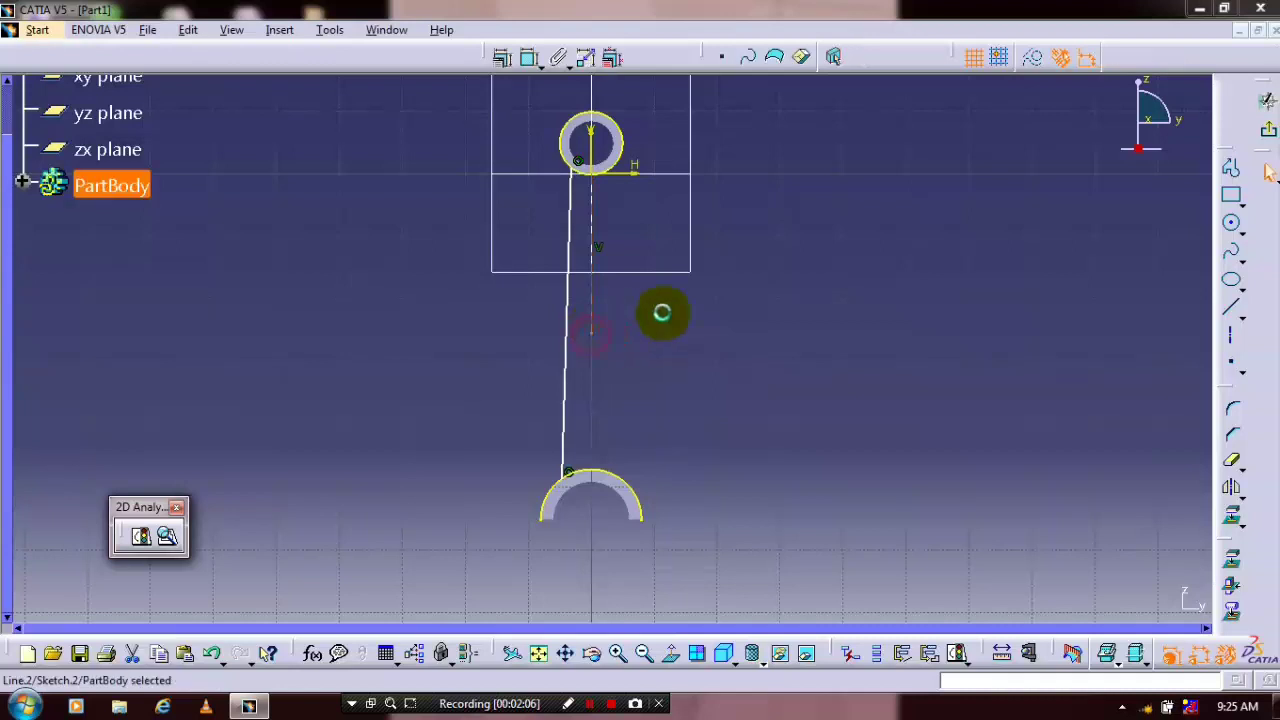
{"action": "left_click", "coordinate": [690, 318]}
Mirror the slanted line about the vertical axis to form the shank's other side.
{"action": "left_click", "coordinate": [568, 371]}
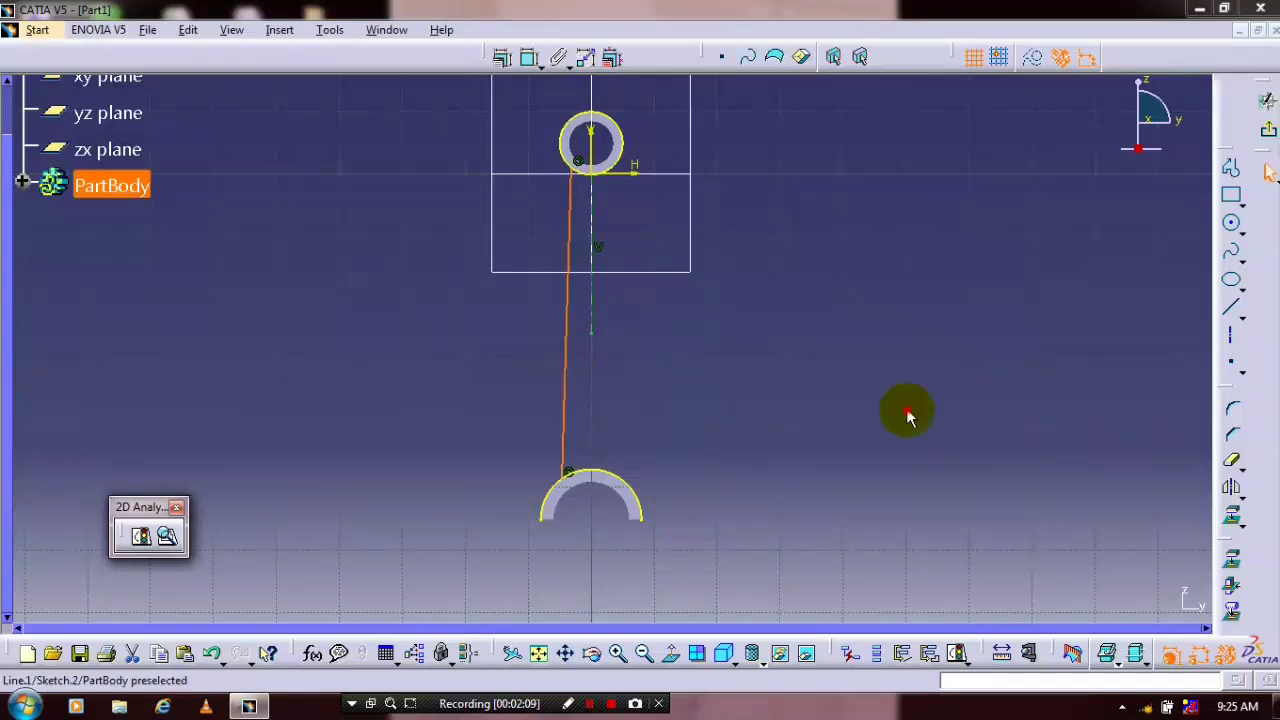
{"action": "left_click", "coordinate": [1232, 489]}
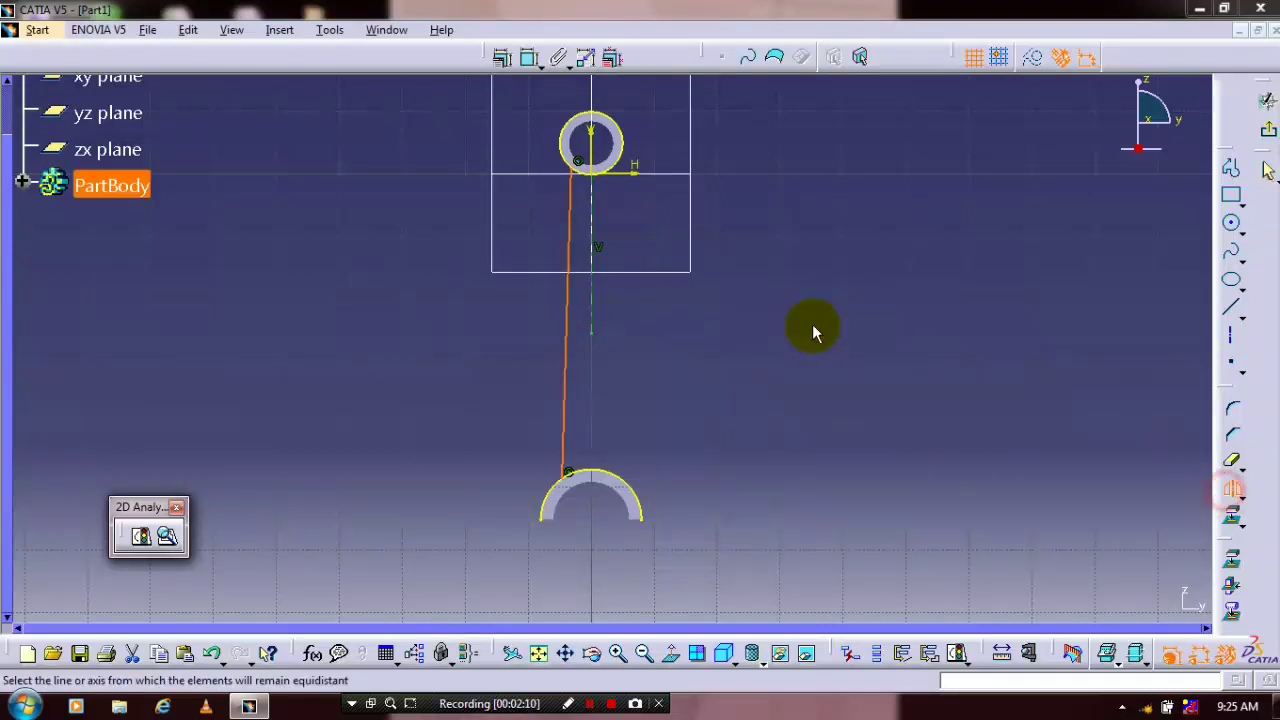
{"action": "left_click", "coordinate": [597, 222]}
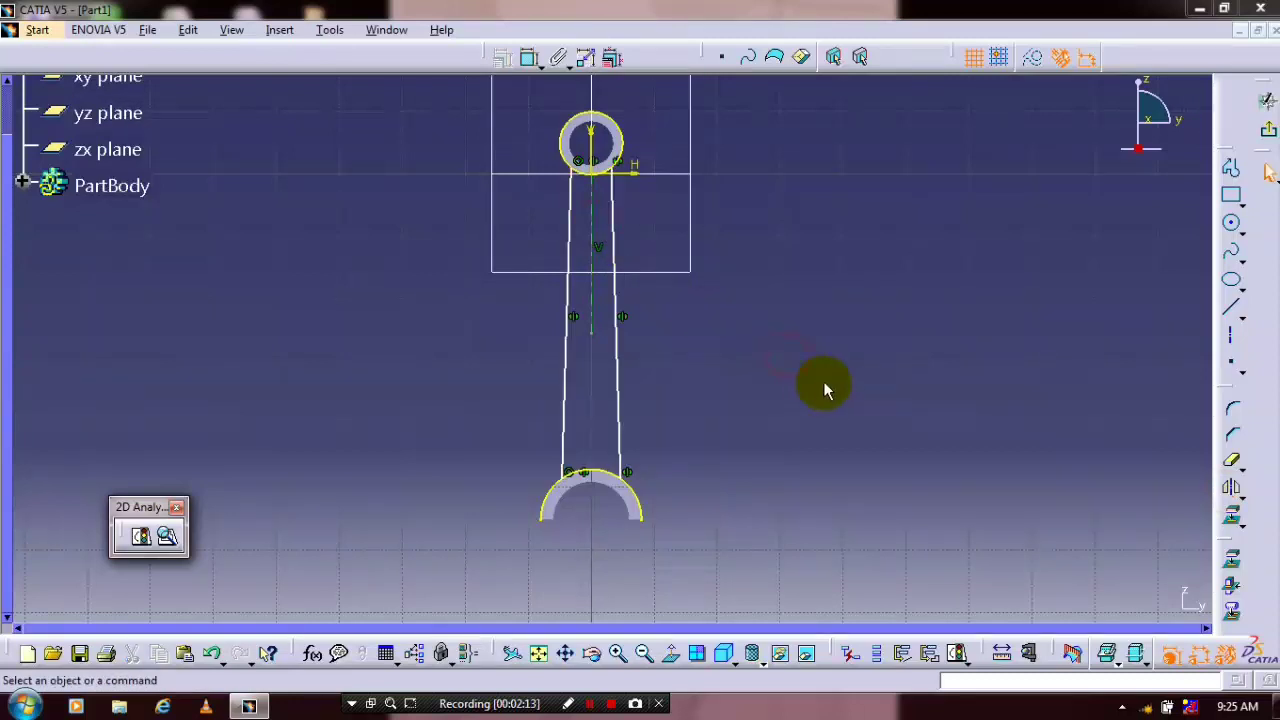
Quick-trim the projected circle and arc to the portions between the two shank lines, and exit the sketch.
{"action": "left_click", "coordinate": [1233, 460]}
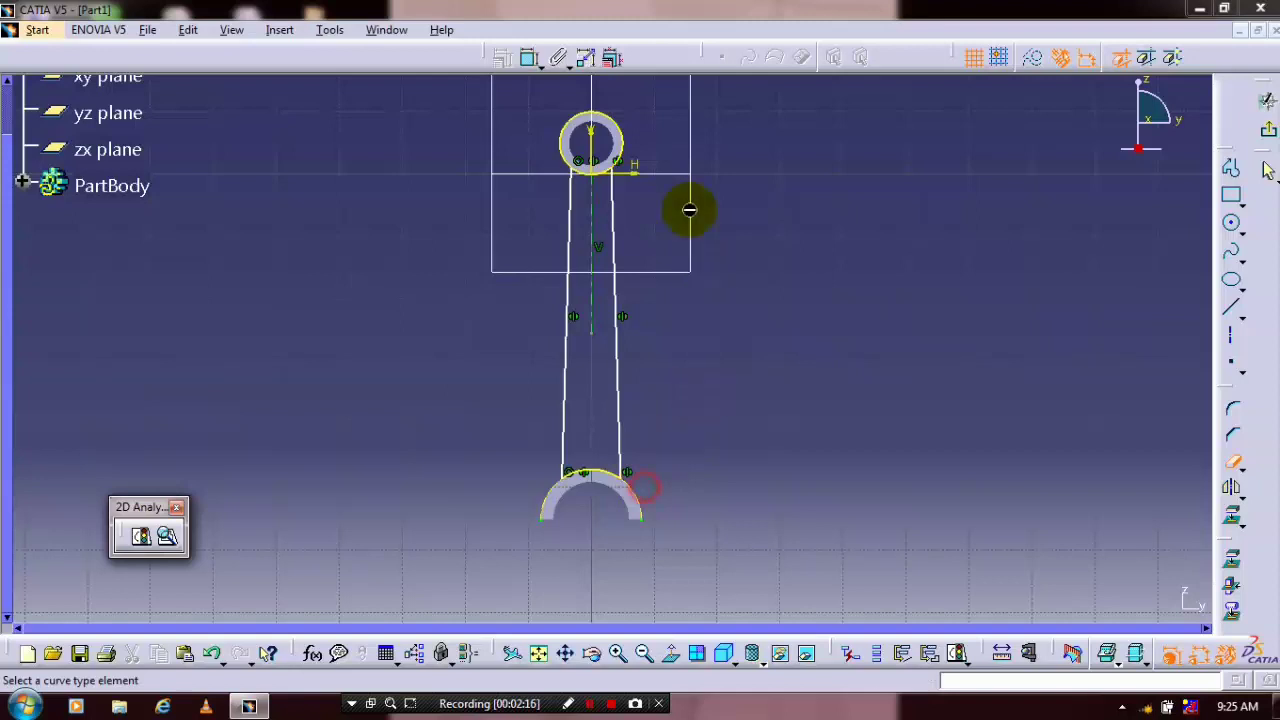
{"action": "left_click", "coordinate": [588, 170]}
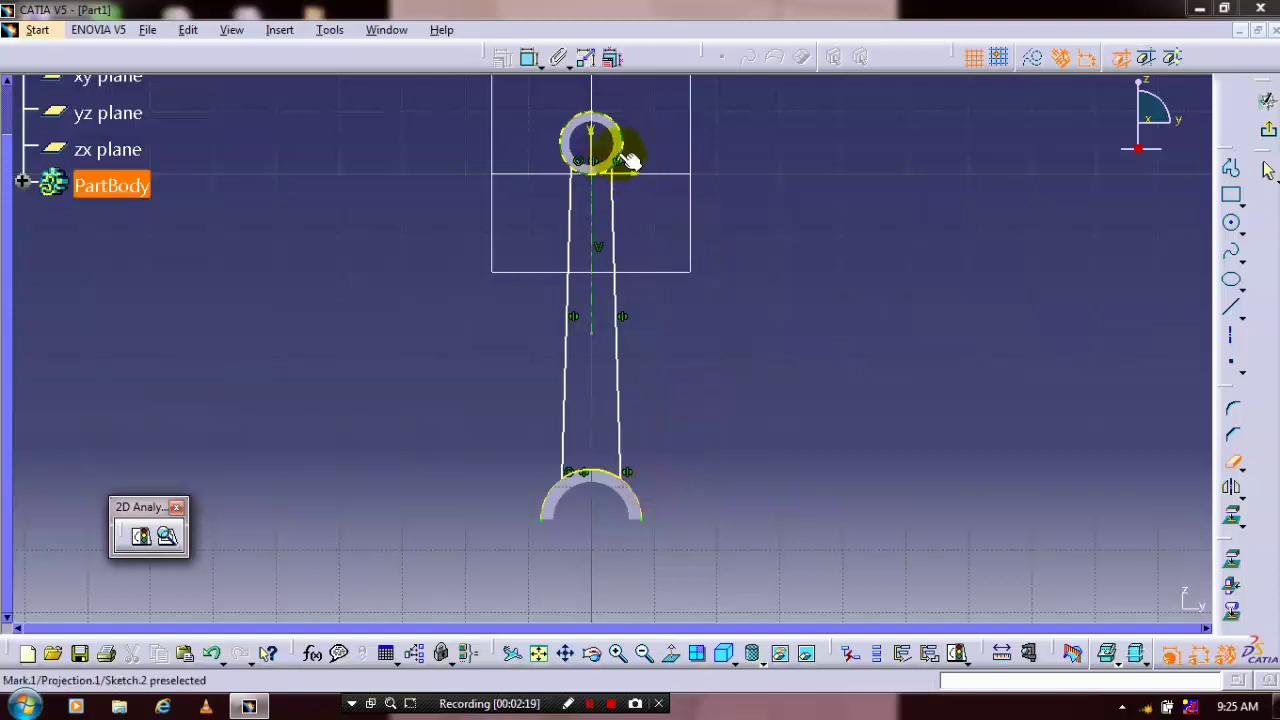
{"action": "left_click", "coordinate": [1150, 222]}
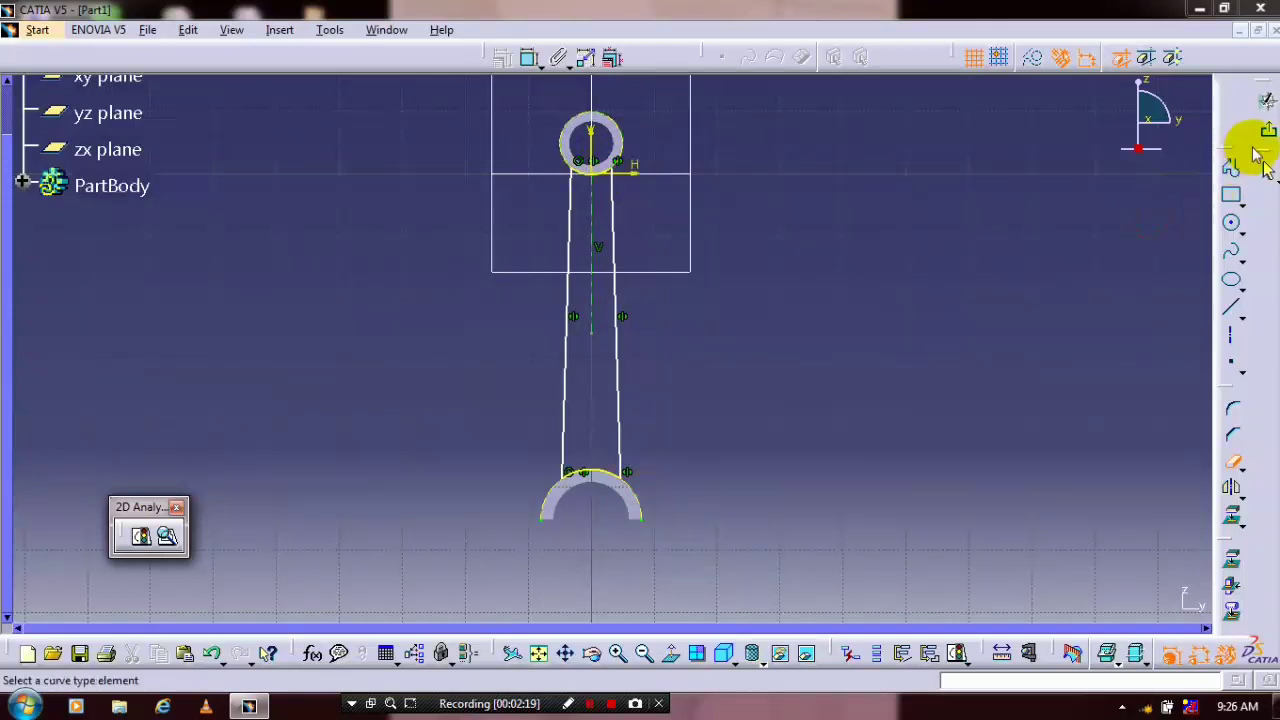
{"action": "left_click", "coordinate": [1267, 127]}
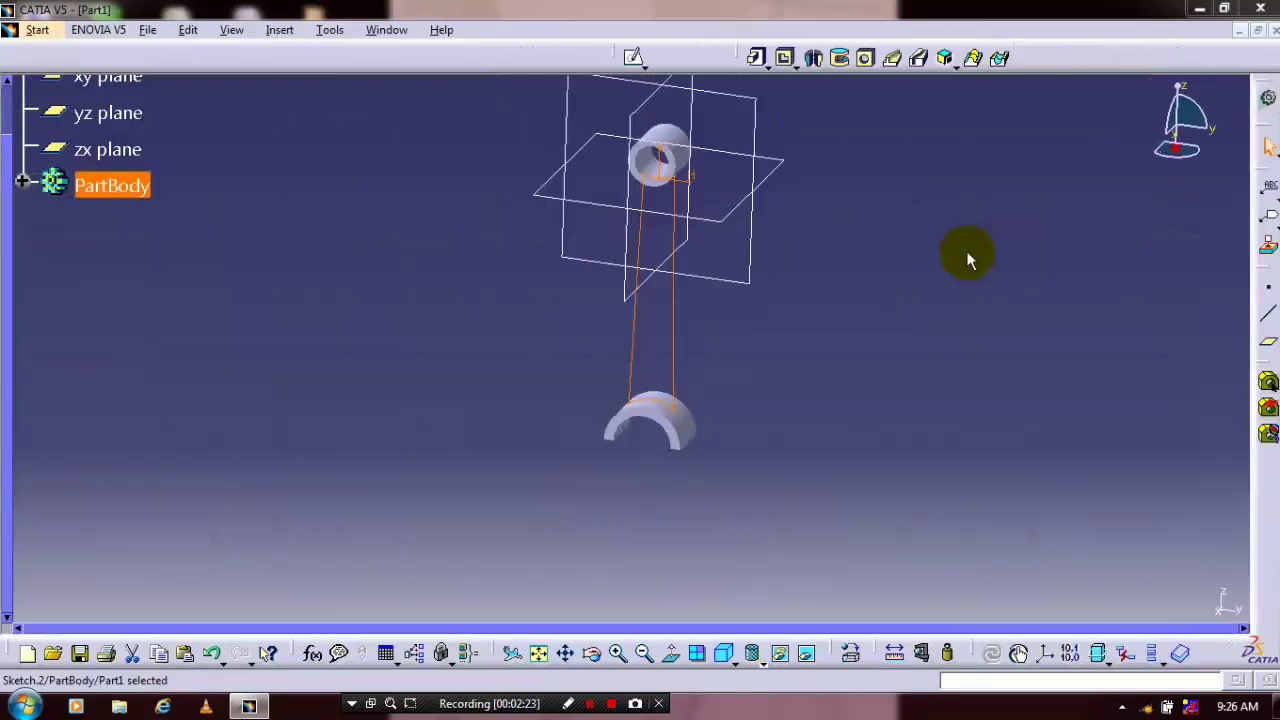
Pad the shank sketch with a first limit of 4 mm and a second limit of 4 mm.
{"action": "left_click", "coordinate": [757, 60]}
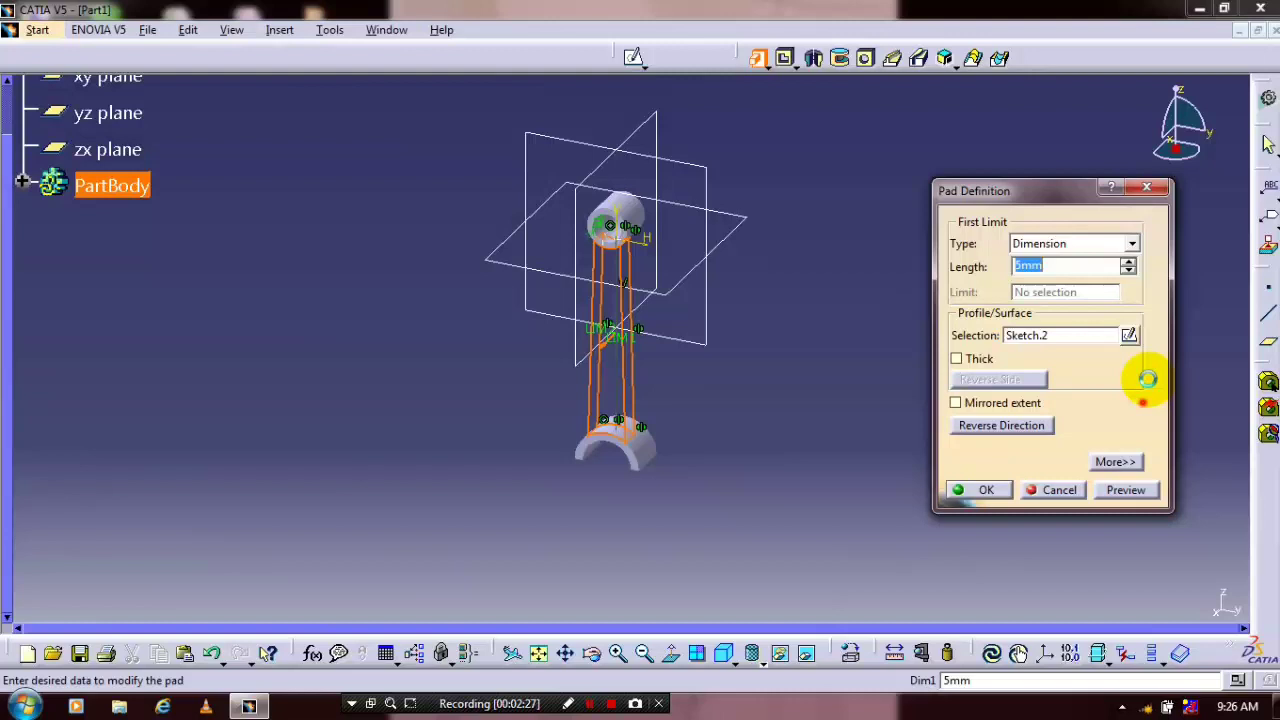
{"action": "type", "text": "4"}
{"action": "left_click", "coordinate": [1115, 461]}
{"action": "double_click", "coordinate": [1168, 265]}
{"action": "type", "text": "4"}
{"action": "left_click", "coordinate": [686, 405]}
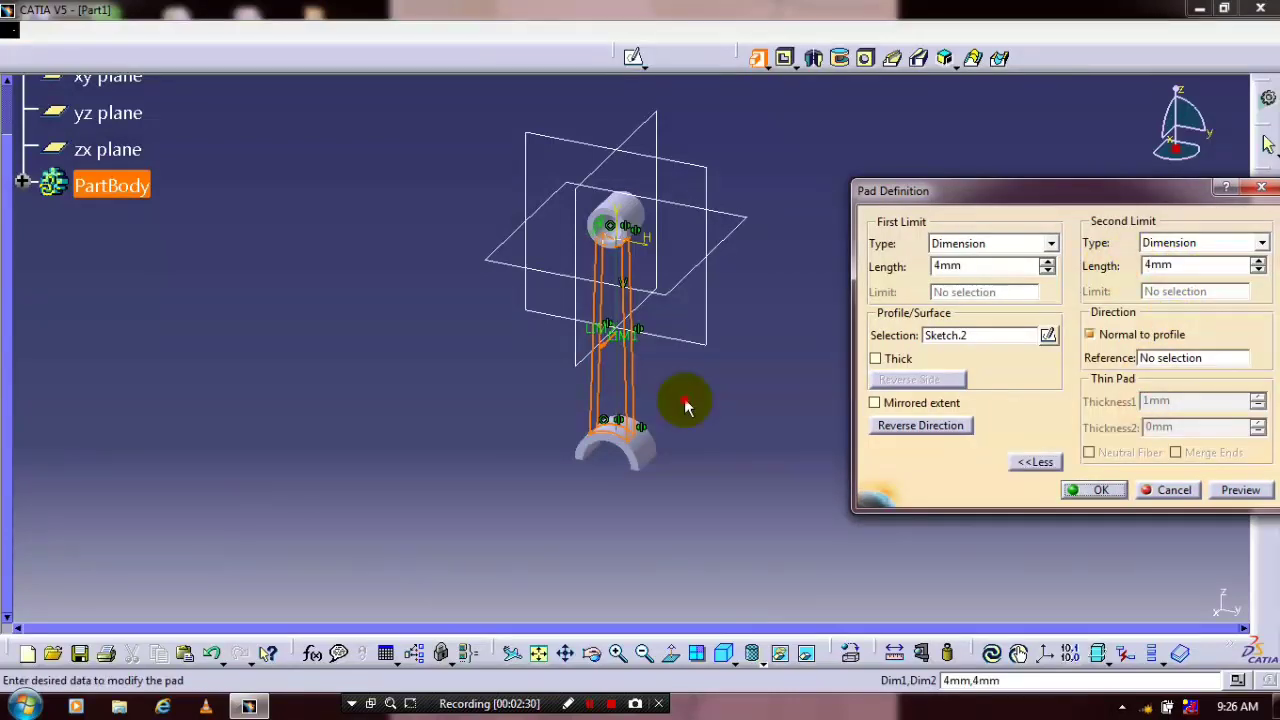
{"action": "key", "text": "Return"}
Open a new sketch on the shank's front face.
{"action": "middle_click_drag", "start_coordinate": [641, 483], "coordinate": [645, 455]}
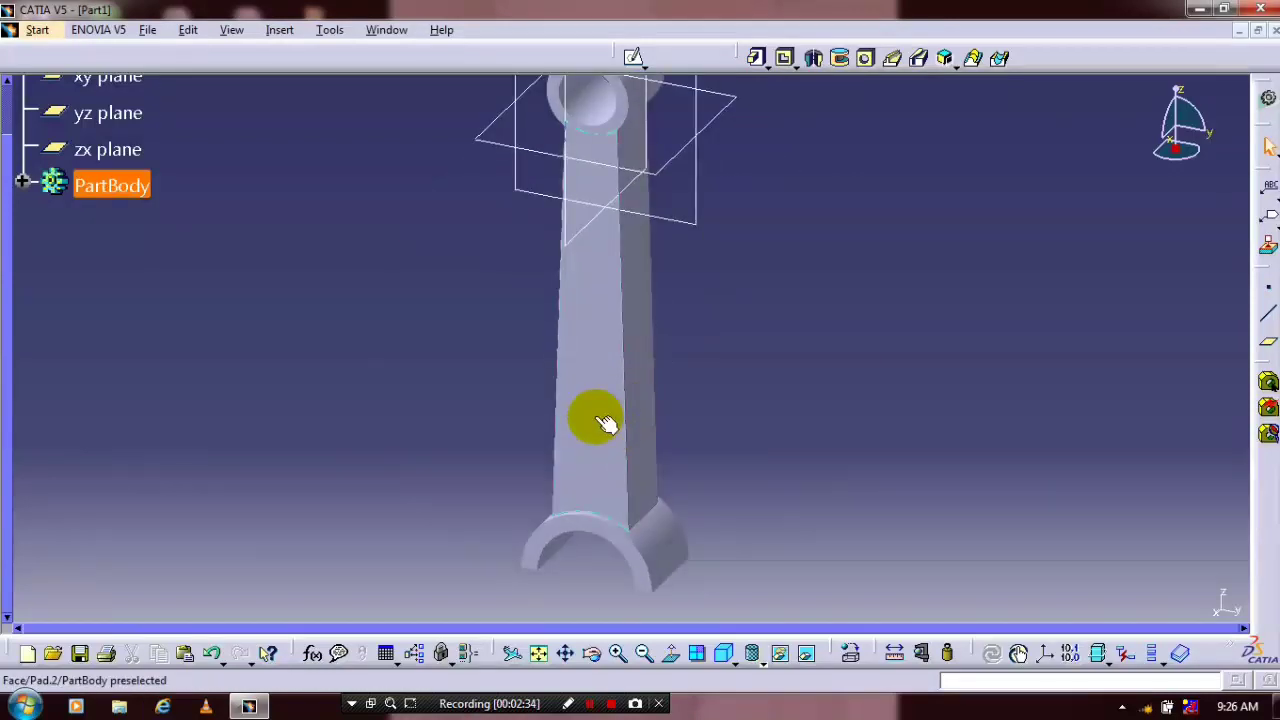
{"action": "left_click", "coordinate": [605, 422]}
{"action": "left_click", "coordinate": [633, 57]}
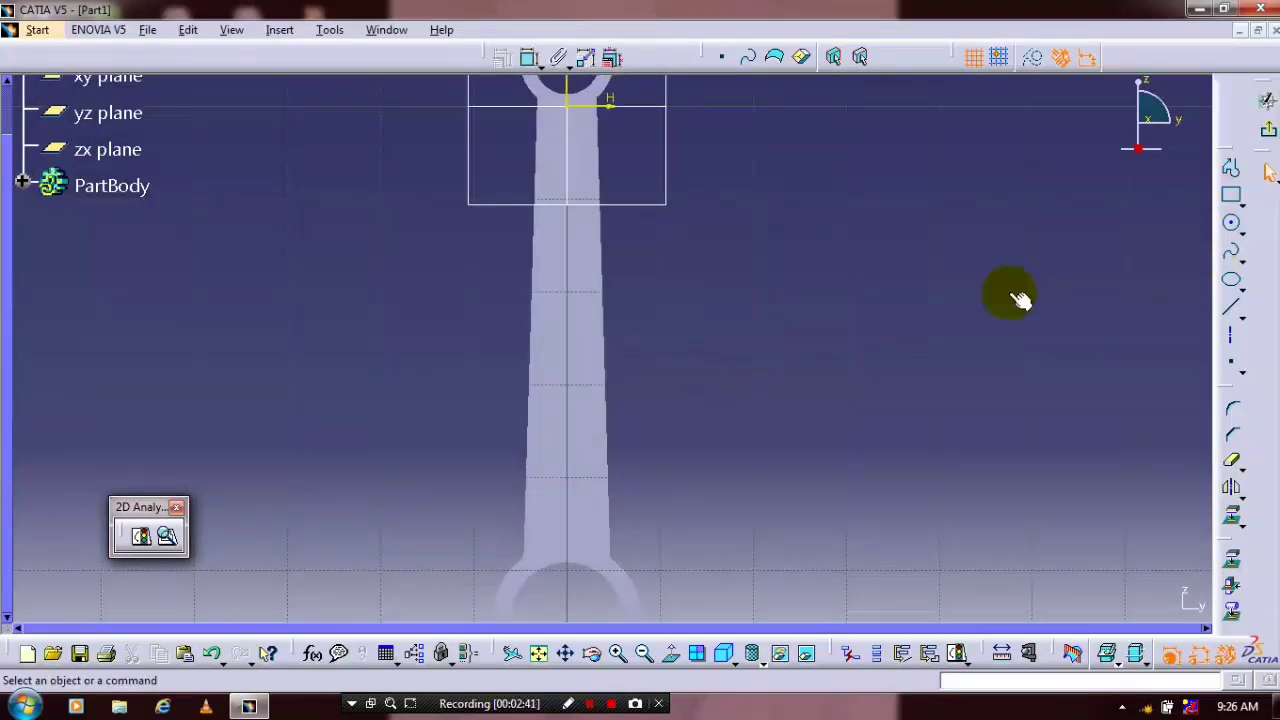
Draw a long line on the shank face, just inside its left edge, between the two rings.
{"action": "left_click", "coordinate": [1223, 173]}
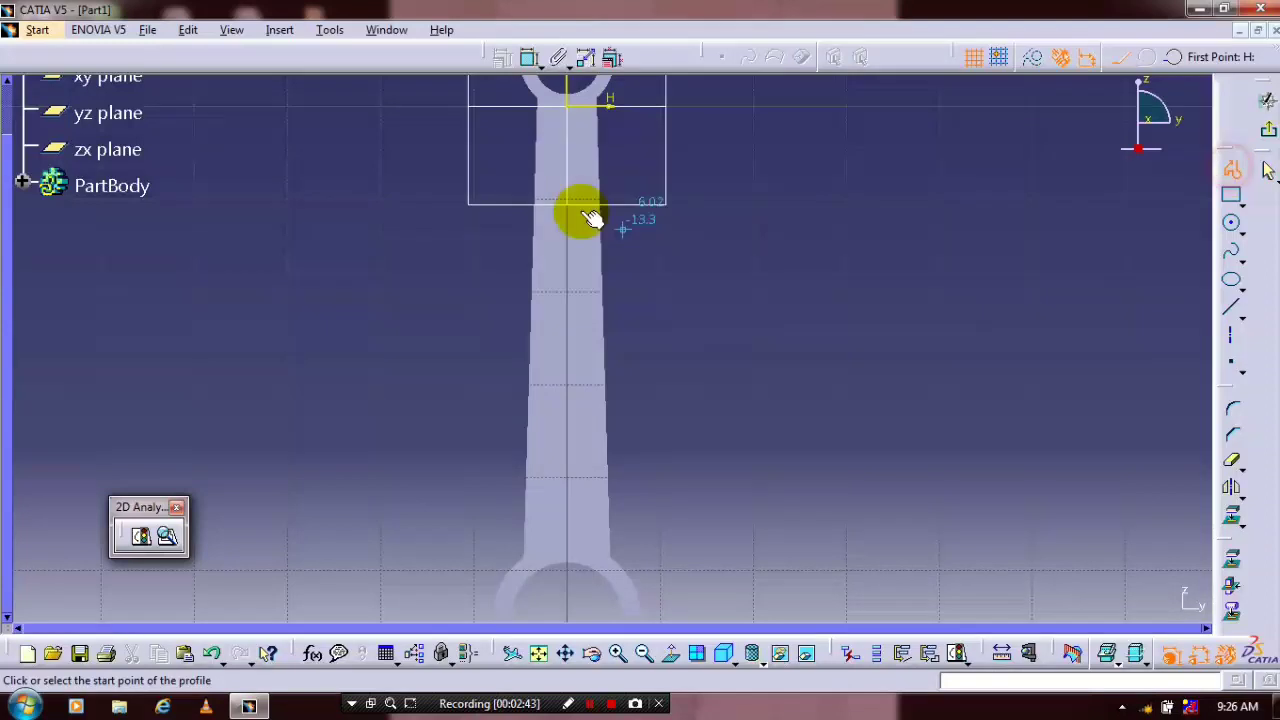
{"action": "left_click", "coordinate": [550, 152]}
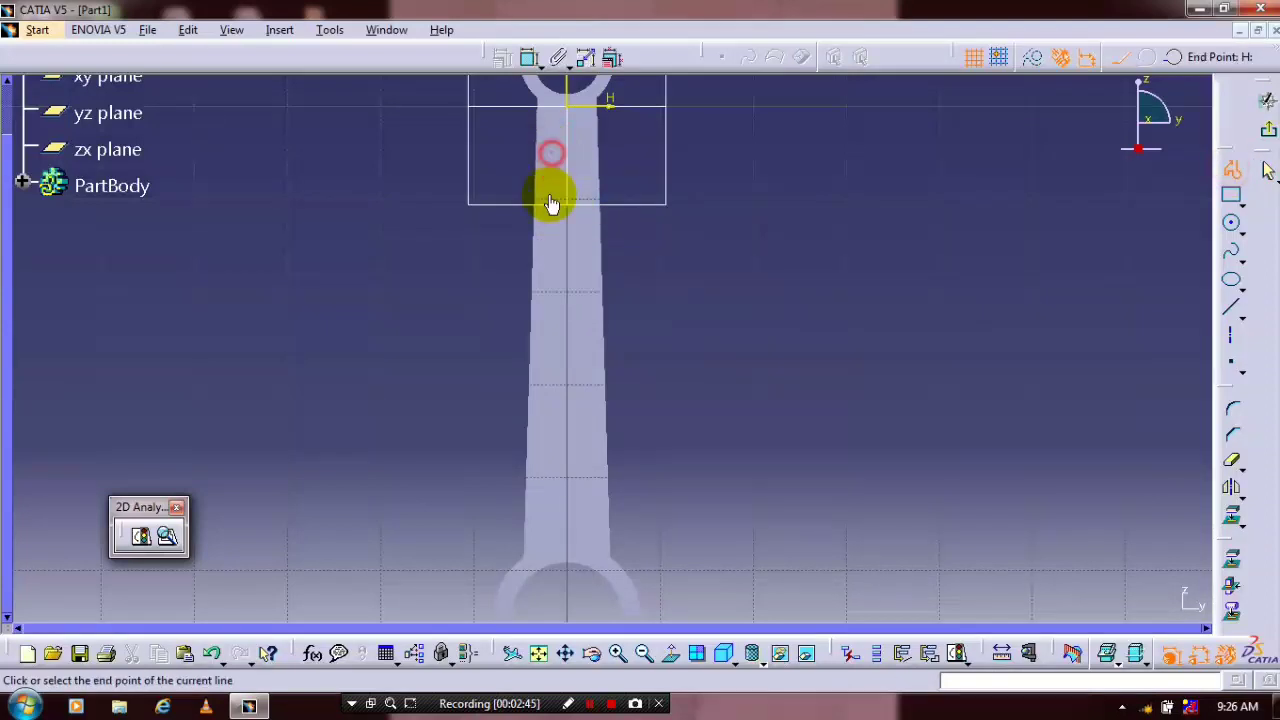
{"action": "left_click", "coordinate": [541, 510]}
{"action": "key", "text": "Escape"}
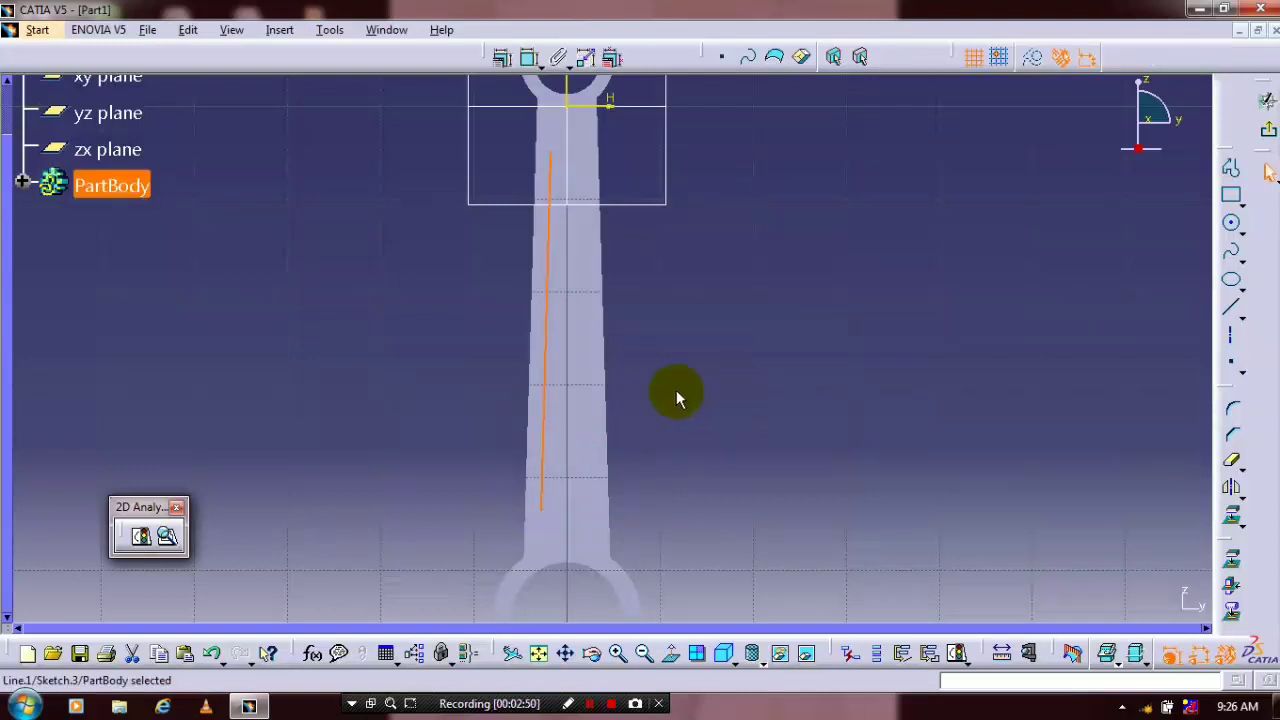
Constrain the new line parallel to the shank's left edge.
{"action": "left_click", "coordinate": [538, 397], "text": "ctrl"}
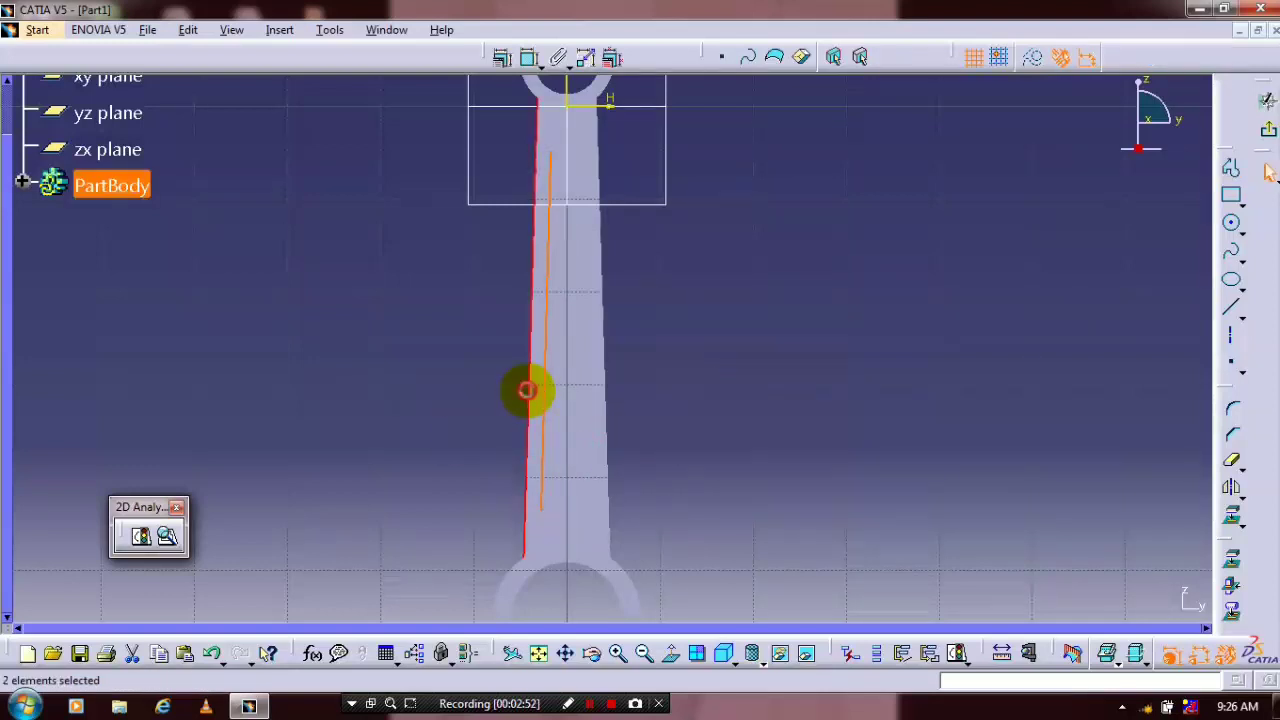
{"action": "left_click", "coordinate": [505, 58]}
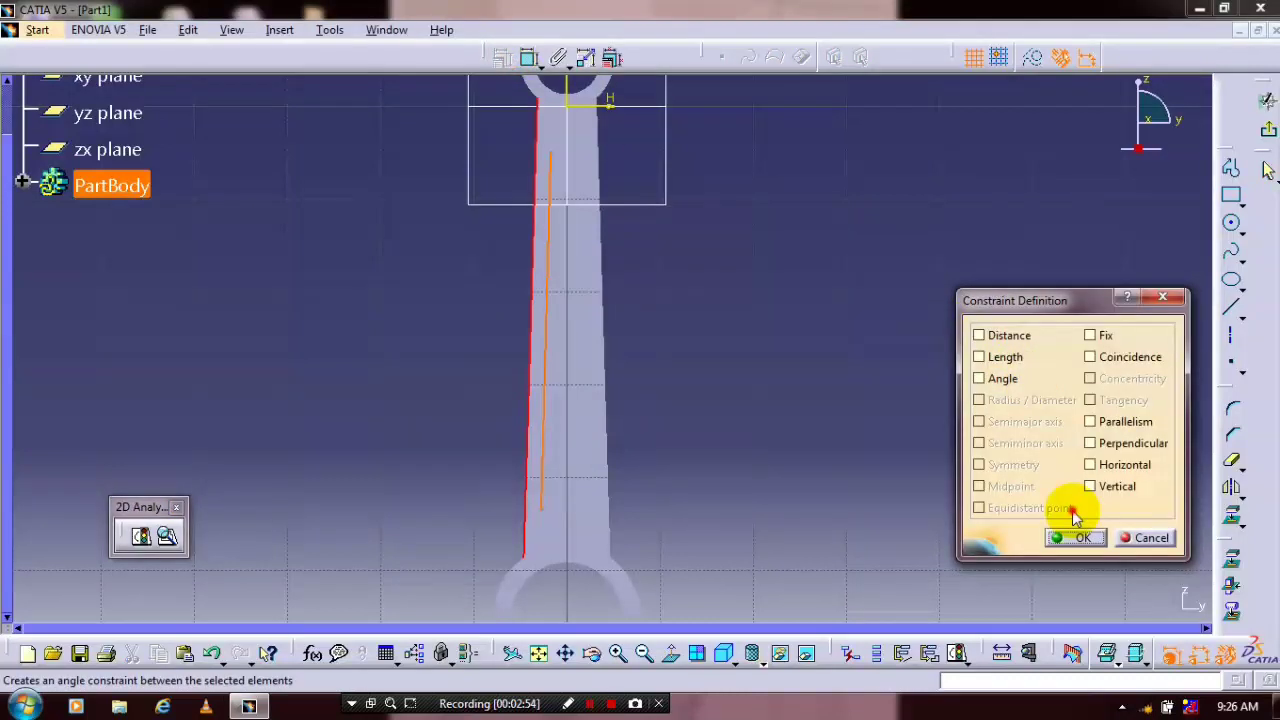
{"action": "left_click", "coordinate": [1090, 421]}
{"action": "left_click", "coordinate": [1078, 537]}
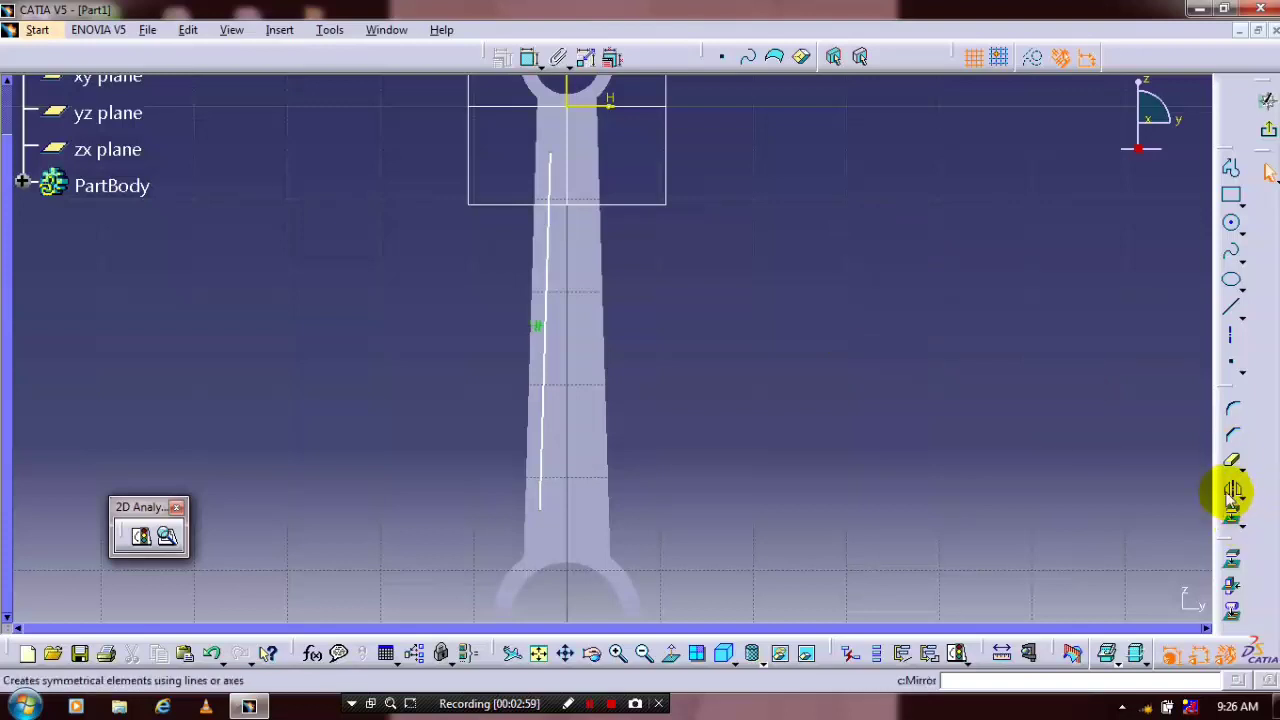
Mirror the inner line about the sketch's vertical axis.
{"action": "left_click", "coordinate": [541, 392]}
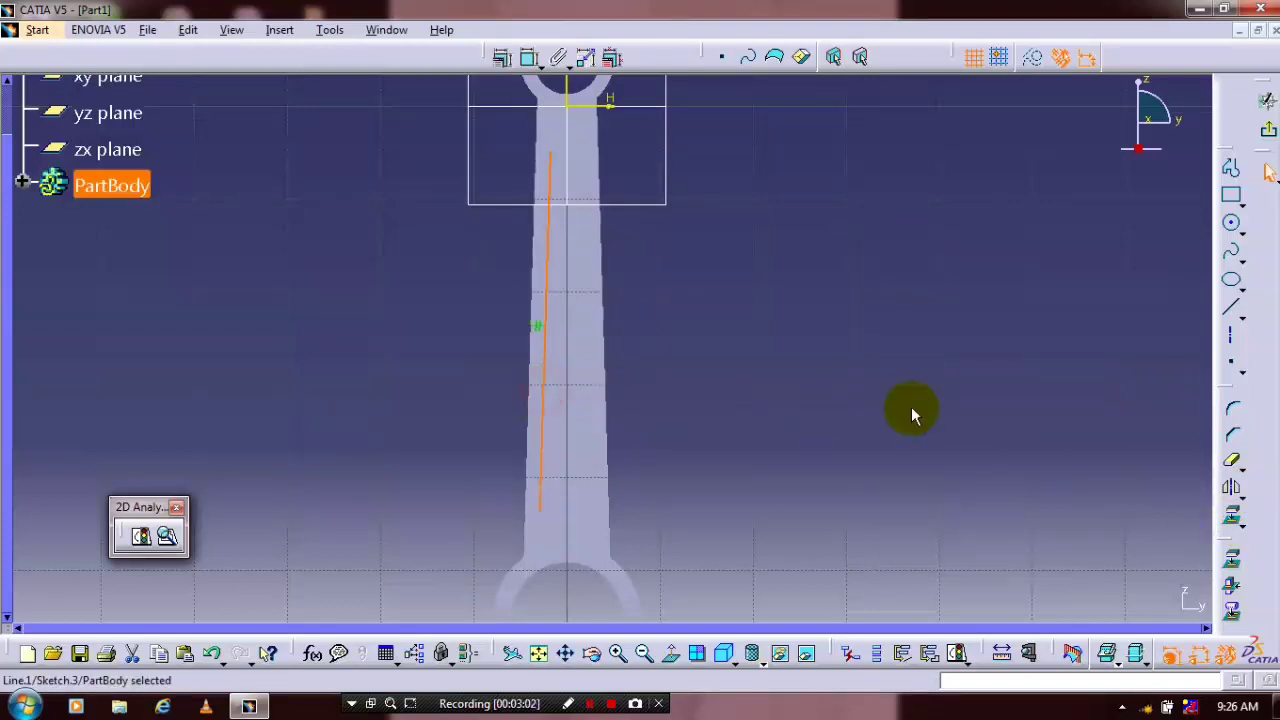
{"action": "left_click", "coordinate": [1232, 486]}
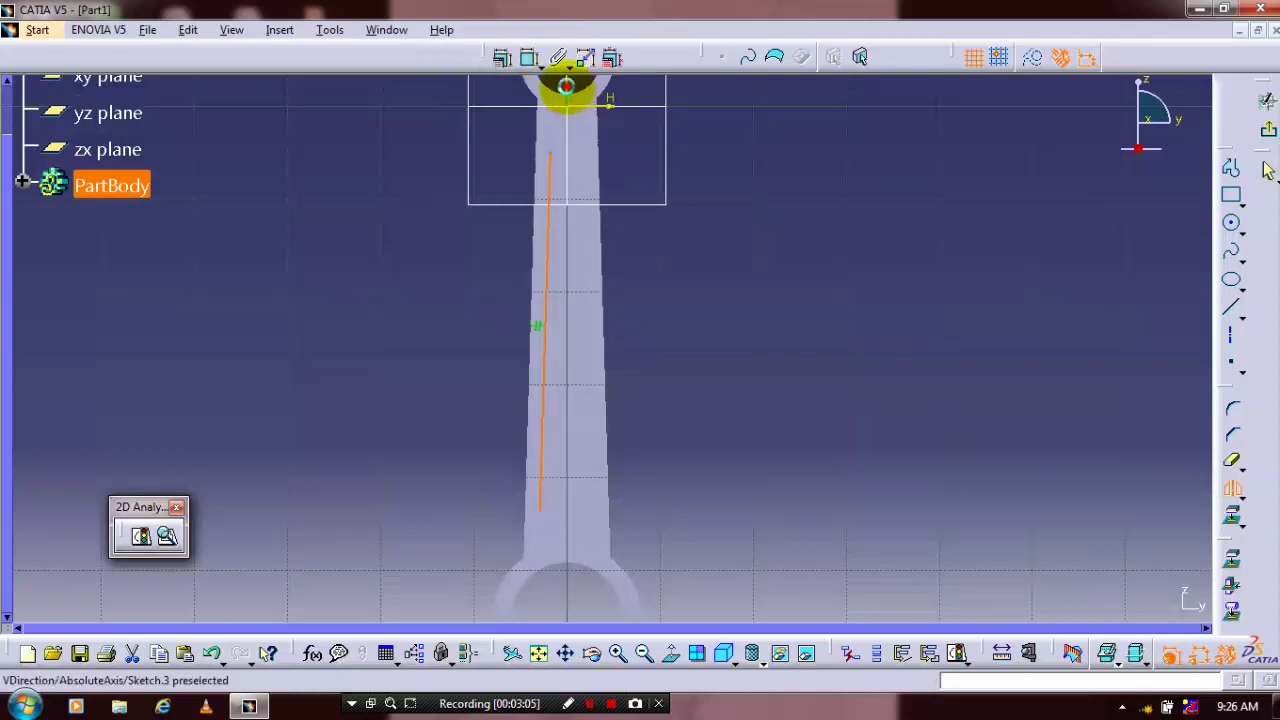
{"action": "left_click", "coordinate": [566, 88]}
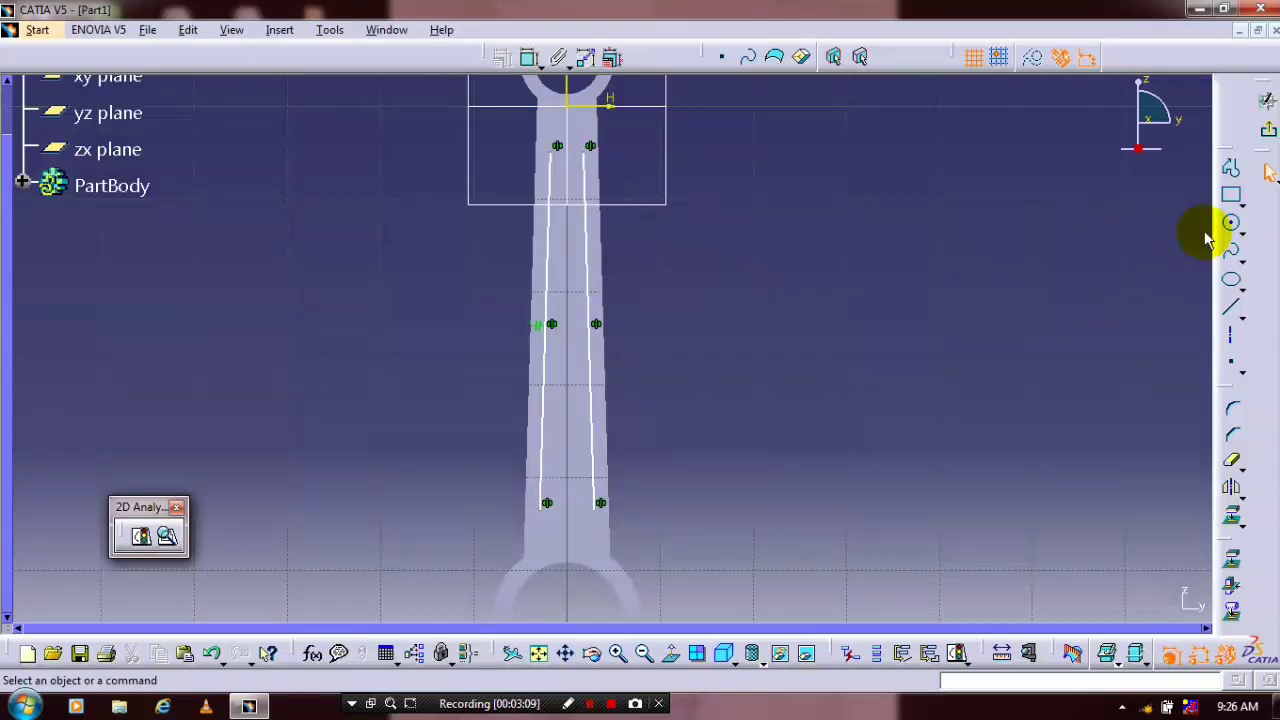
Join the upper ends of the two inner lines with a three-point arc bulging upward.
{"action": "left_click", "coordinate": [1240, 232]}
{"action": "left_click", "coordinate": [1244, 249]}
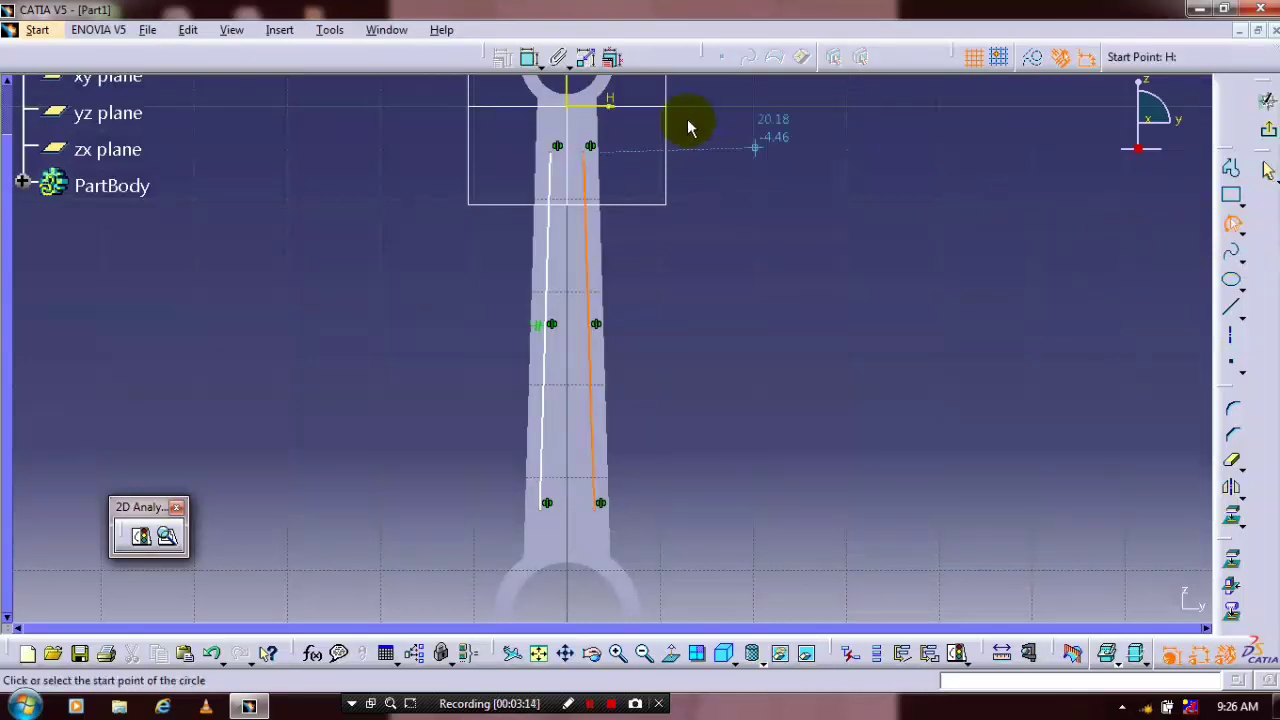
{"action": "left_click", "coordinate": [557, 147]}
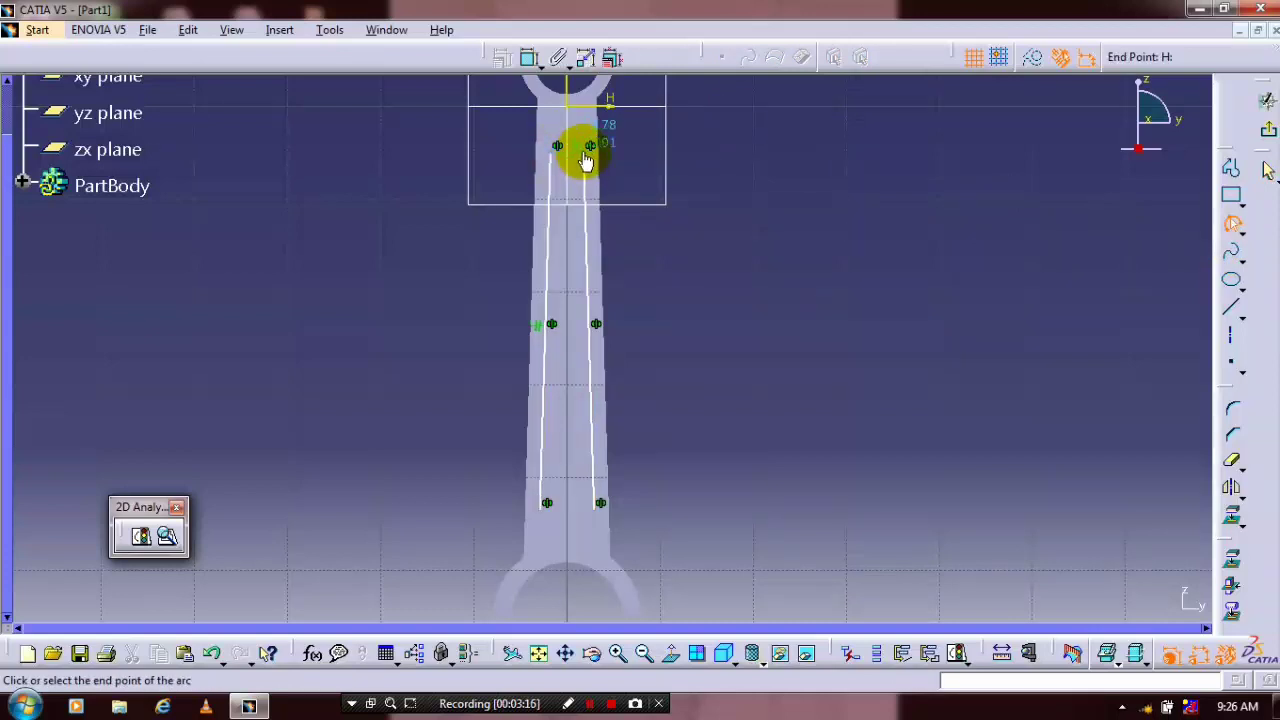
{"action": "left_click", "coordinate": [589, 148]}
{"action": "left_click", "coordinate": [570, 142]}
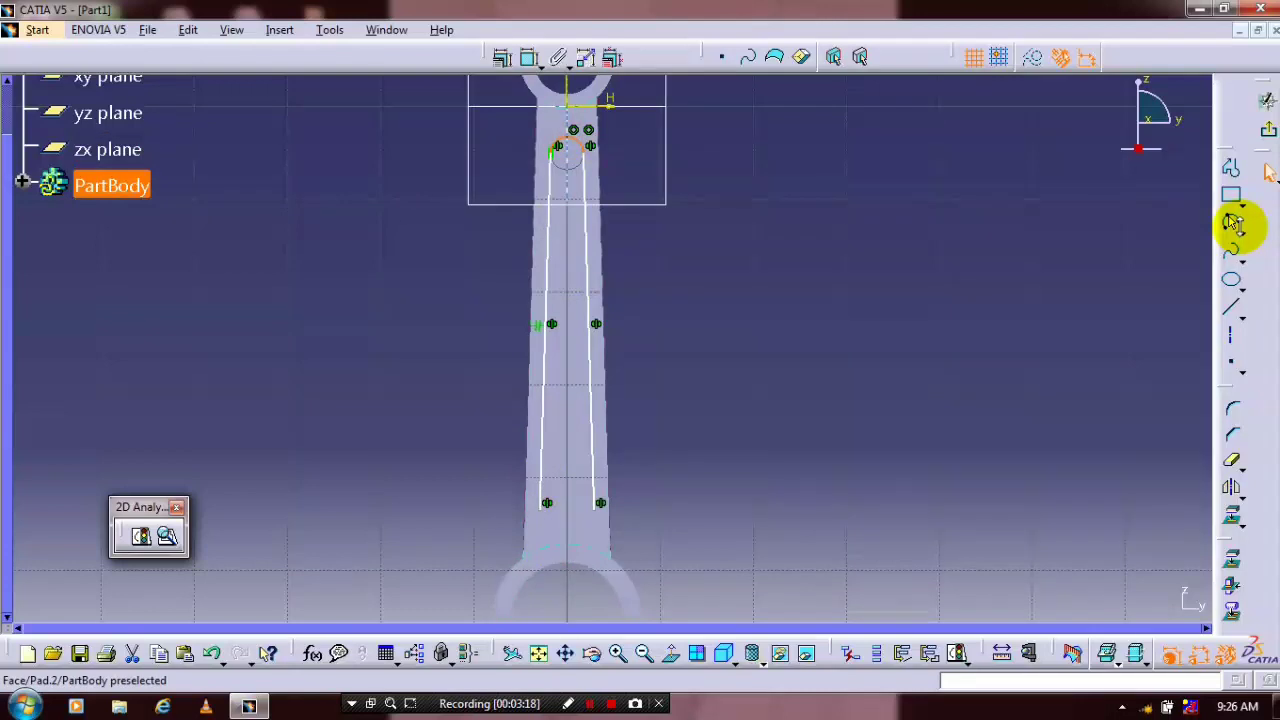
Join the lower ends of the two inner lines with a three-point arc bulging downward.
{"action": "left_click", "coordinate": [1232, 222]}
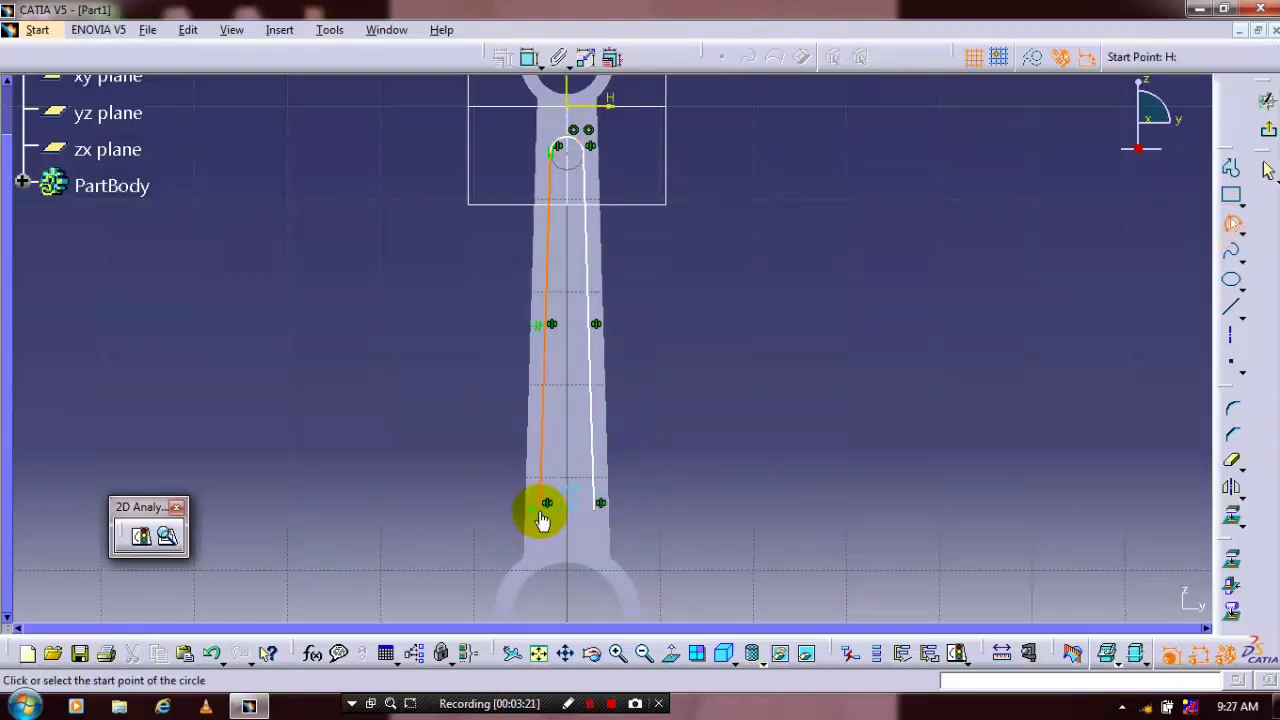
{"action": "left_click", "coordinate": [547, 503]}
{"action": "left_click", "coordinate": [600, 503]}
{"action": "left_click", "coordinate": [574, 521]}
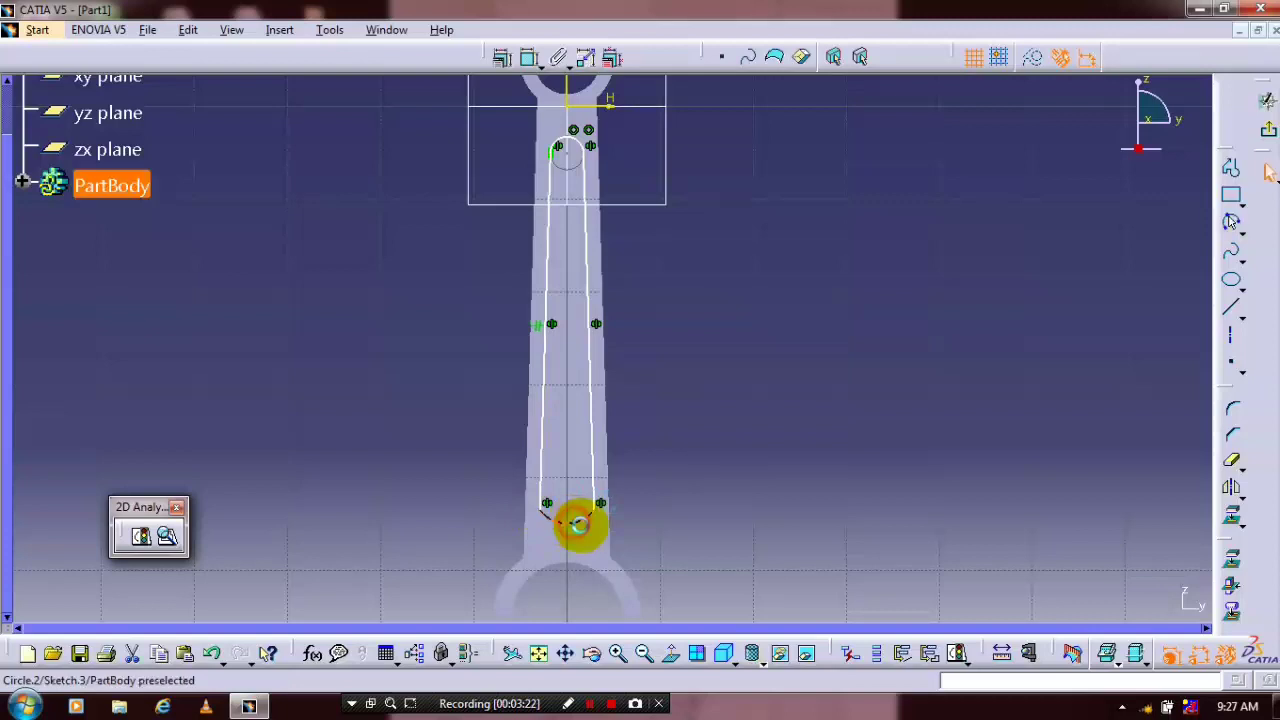
Cut the closed slot-shaped profile on the shank as a pocket with a depth of 2 mm.
{"action": "left_click", "coordinate": [1265, 140]}
{"action": "left_click", "coordinate": [780, 54]}
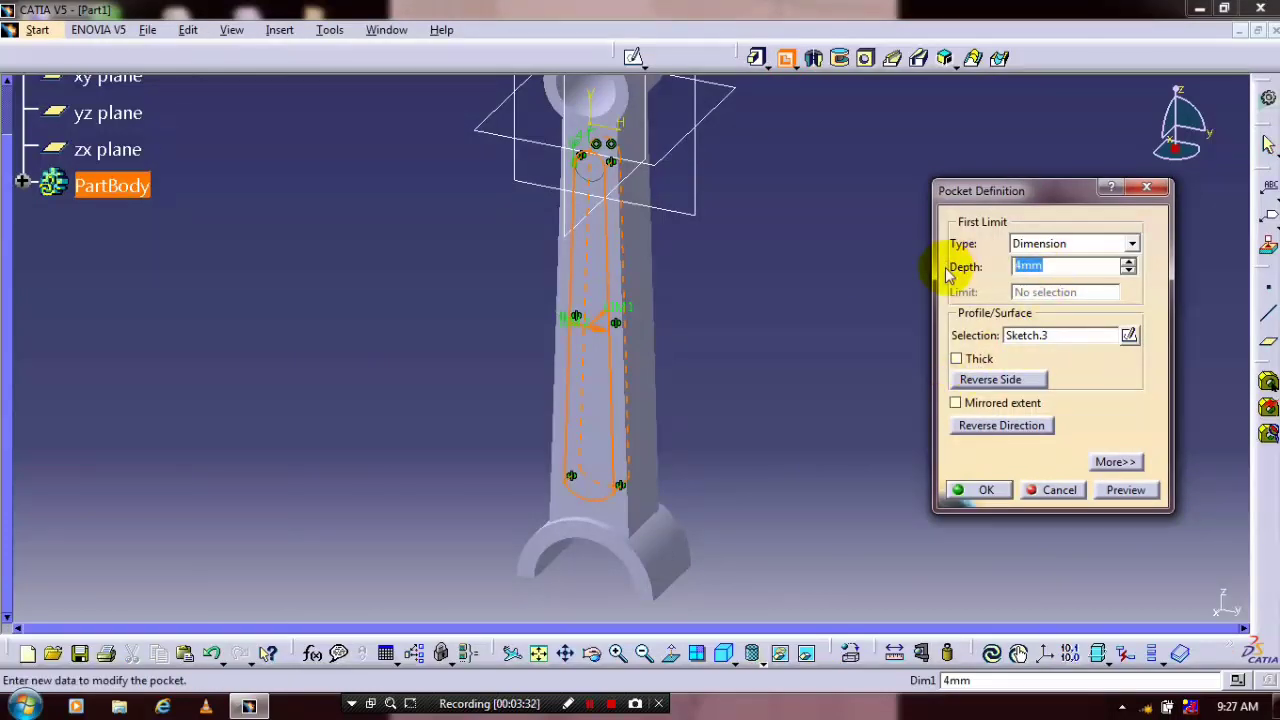
{"action": "type", "text": "2"}
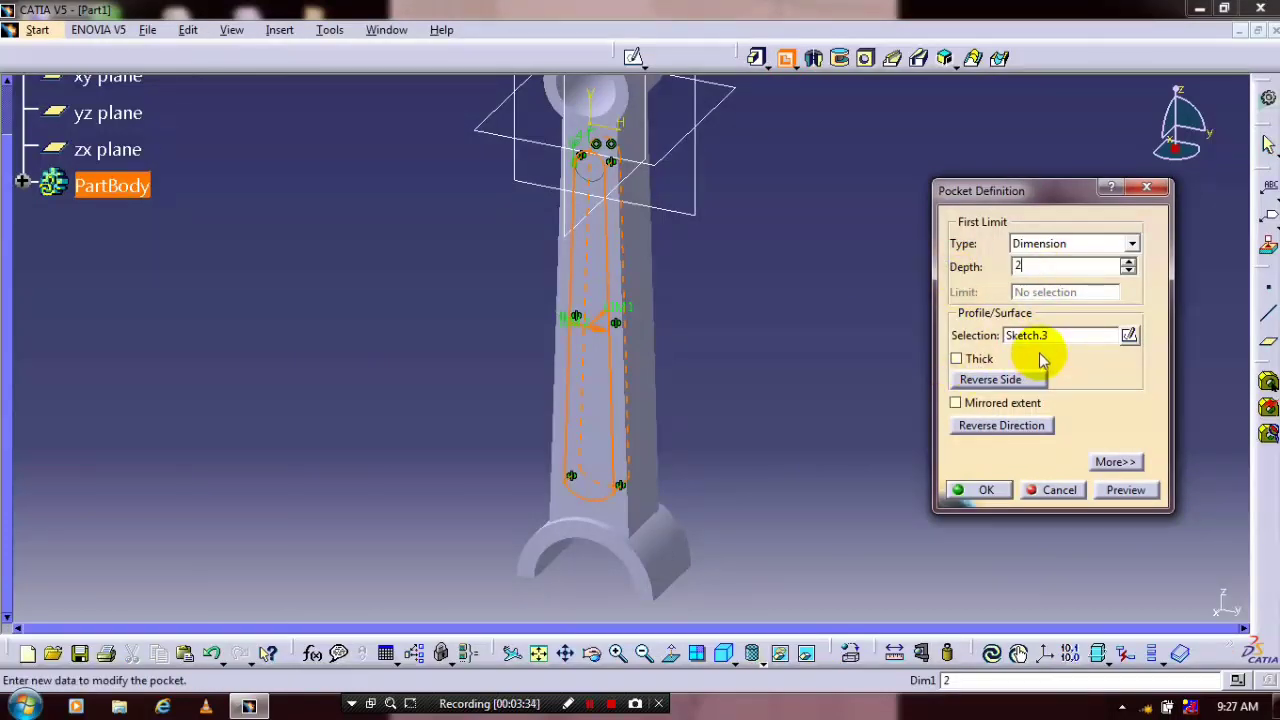
{"action": "key", "text": "Return"}
Mirror the shank's slot-shaped pocket about the yz plane to the opposite side.
{"action": "middle_click_drag", "start_coordinate": [806, 424], "coordinate": [254, 257]}
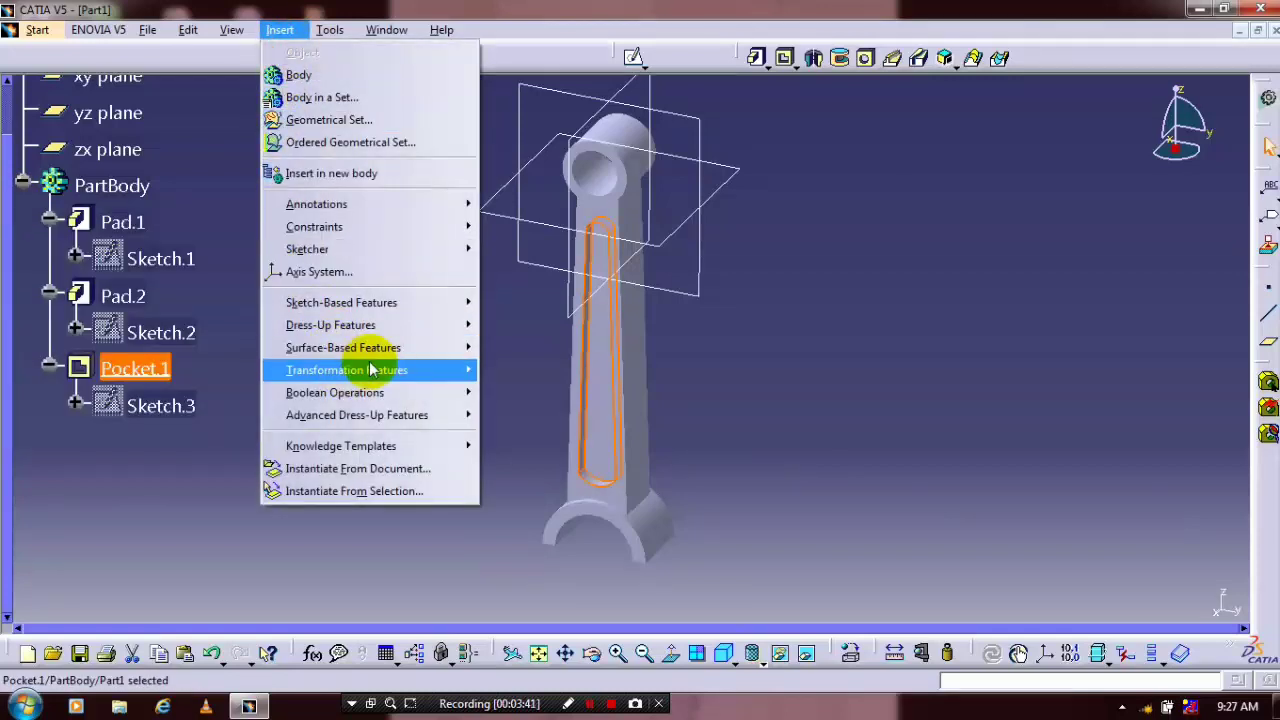
{"action": "mouse_move", "coordinate": [338, 370]}
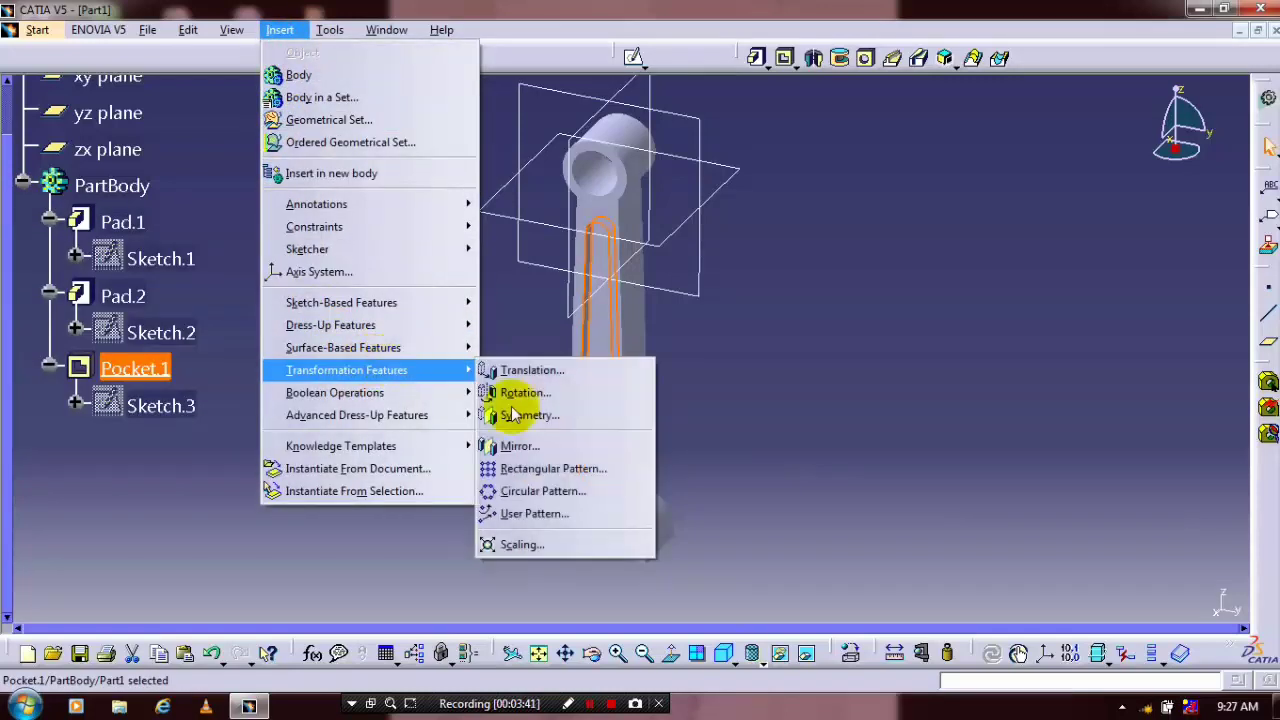
{"action": "left_click", "coordinate": [510, 446]}
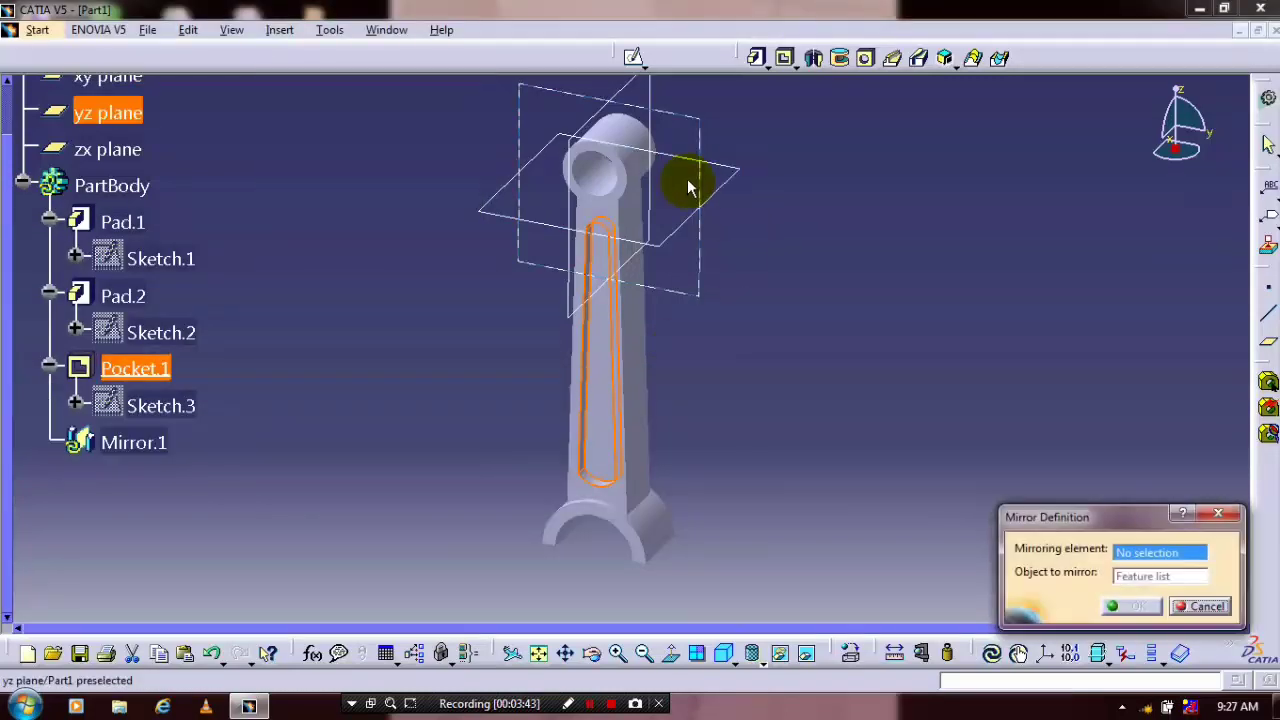
{"action": "left_click", "coordinate": [683, 111]}
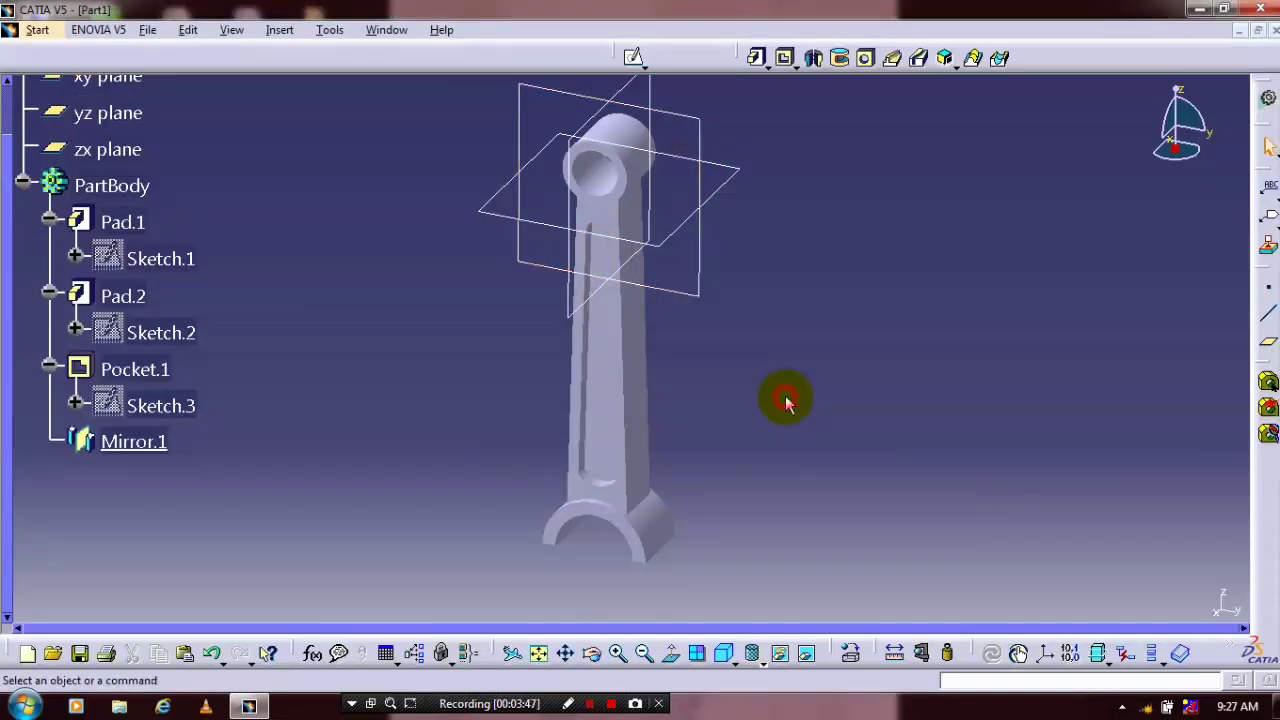
Hide the xy, yz and zx reference planes.
{"action": "middle_click_drag", "start_coordinate": [786, 394], "coordinate": [715, 395]}
{"action": "left_click", "coordinate": [107, 149]}
{"action": "left_click", "coordinate": [108, 82], "text": "ctrl"}
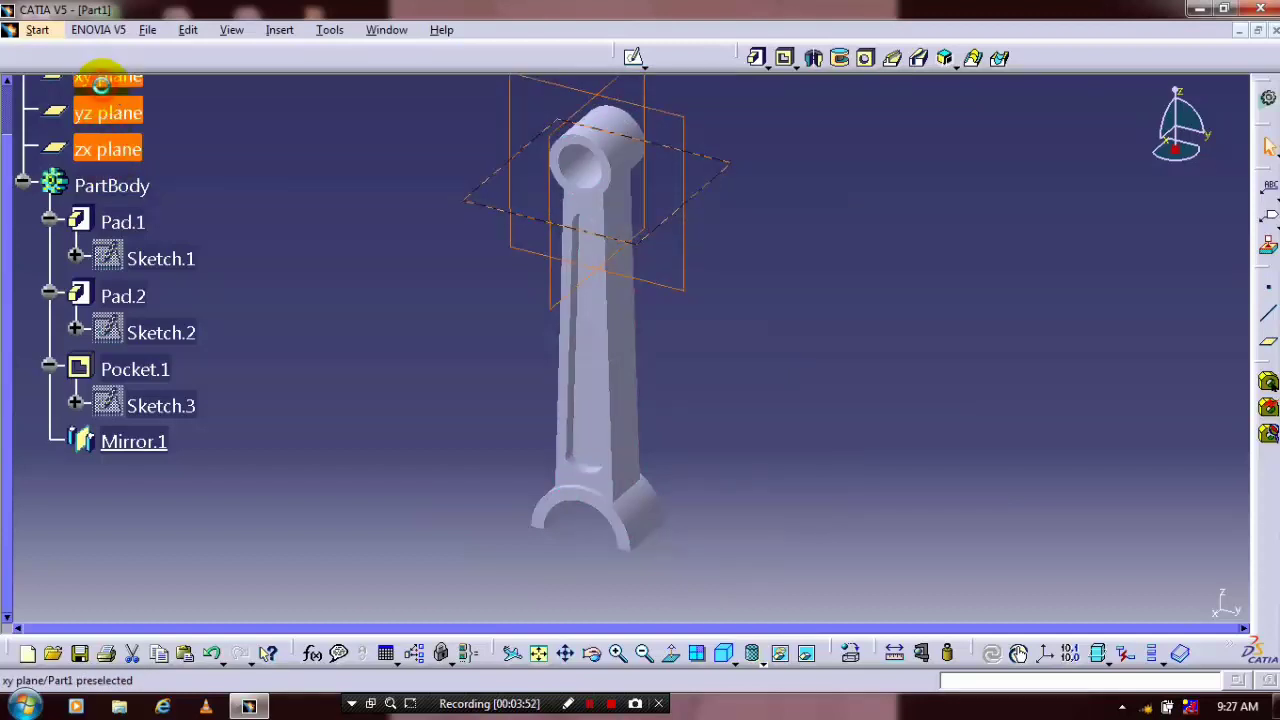
{"action": "right_click", "coordinate": [103, 86]}
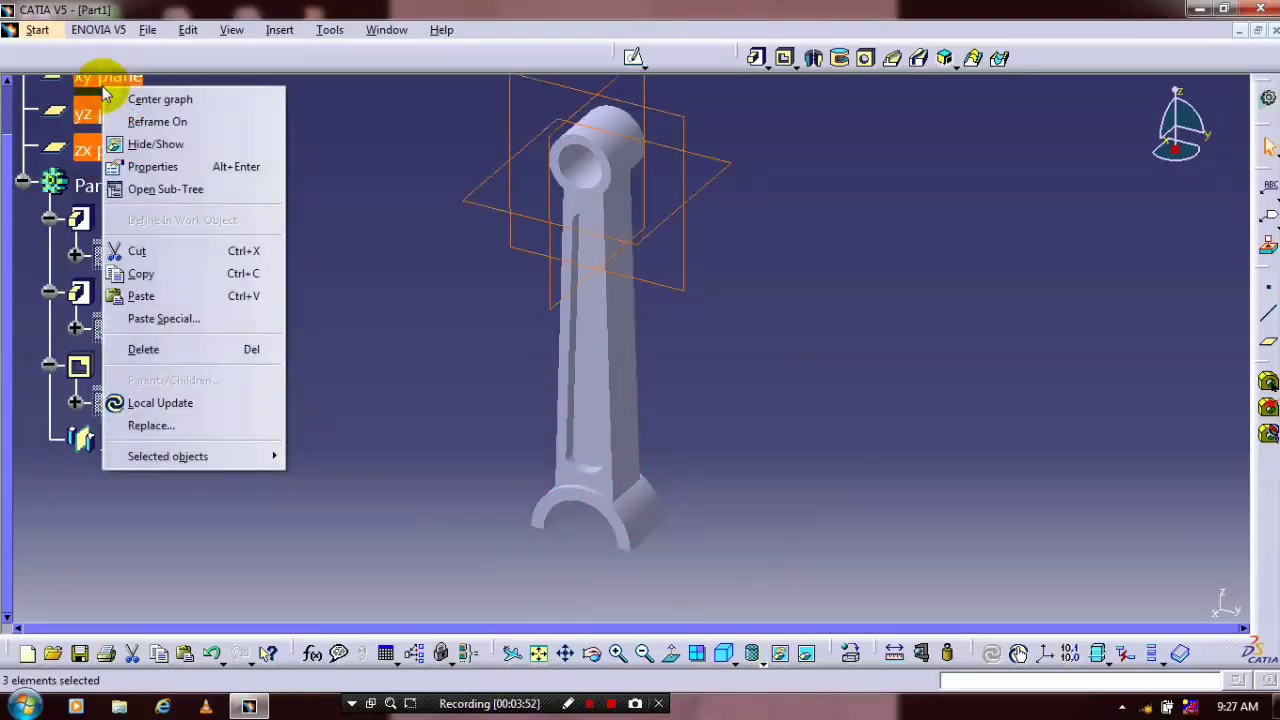
{"action": "left_click", "coordinate": [155, 144]}
Sketch a circle about 2 mm in diameter on one flat end face of the half ring, centred on the vertical axis.
{"action": "mouse_move", "coordinate": [423, 509]}
{"action": "middle_mouse_down"}
{"action": "mouse_move", "coordinate": [435, 546]}
{"action": "mouse_move", "coordinate": [537, 402]}
{"action": "mouse_move", "coordinate": [575, 320]}
{"action": "middle_mouse_up"}
{"action": "left_click", "coordinate": [575, 320]}
{"action": "left_click", "coordinate": [632, 56]}
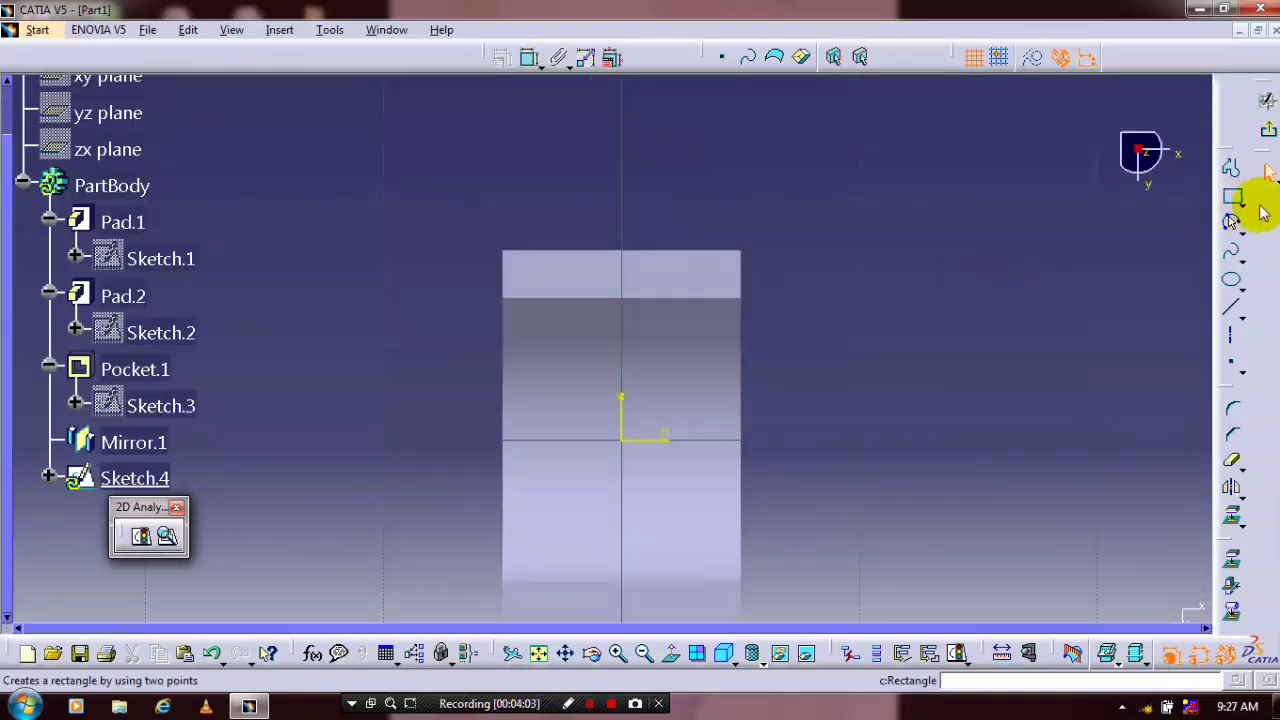
{"action": "left_click", "coordinate": [1238, 226]}
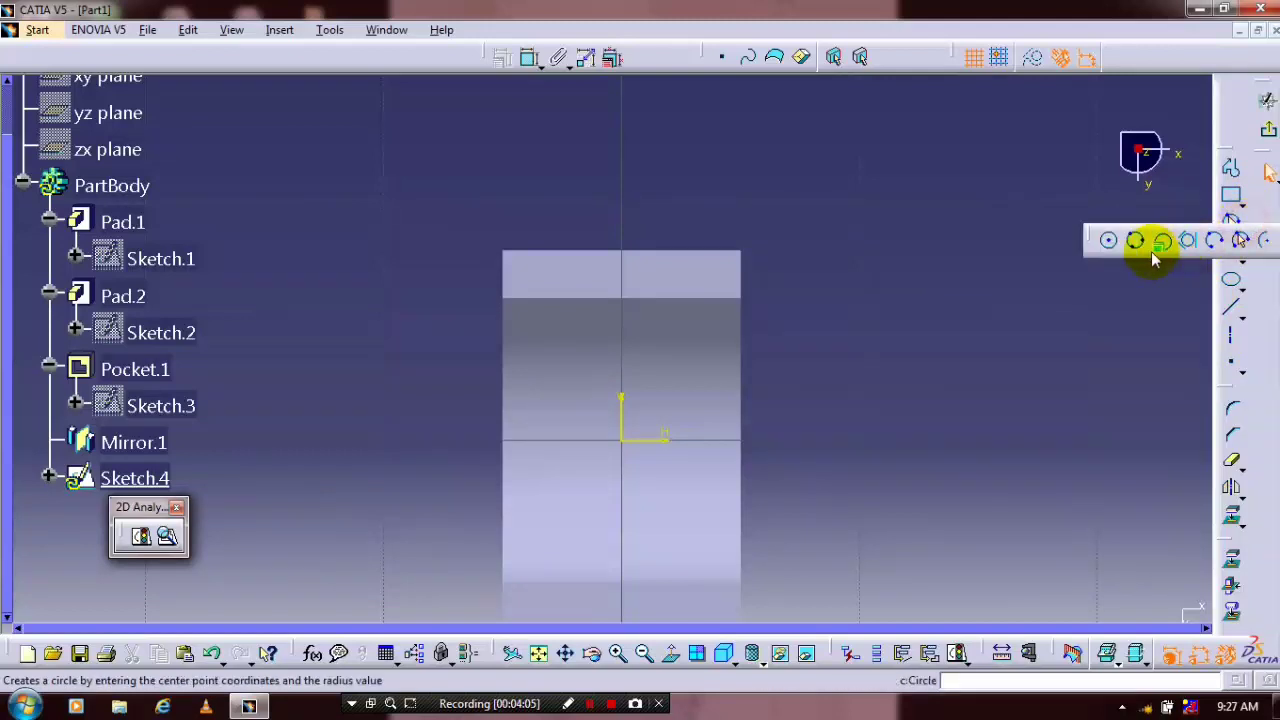
{"action": "left_click", "coordinate": [1135, 240]}
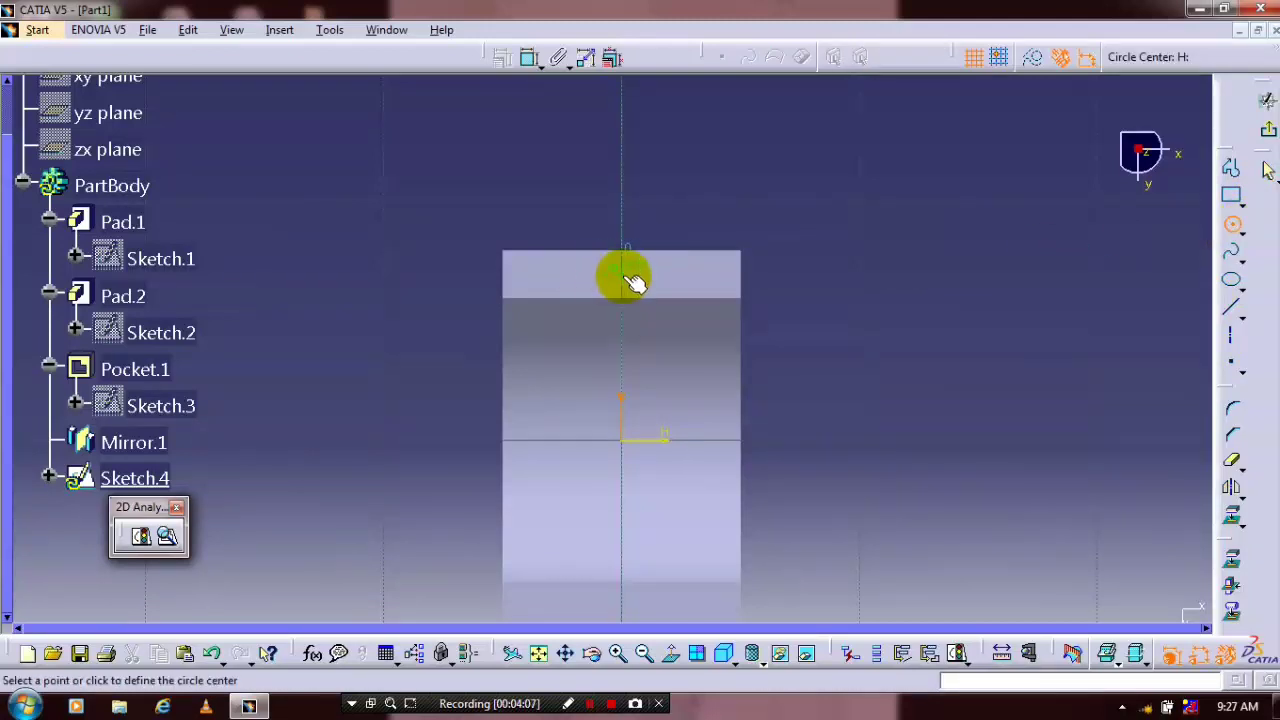
Dimension the circle on the half ring's end face with a diameter of 2 mm.
{"action": "left_click", "coordinate": [528, 57]}
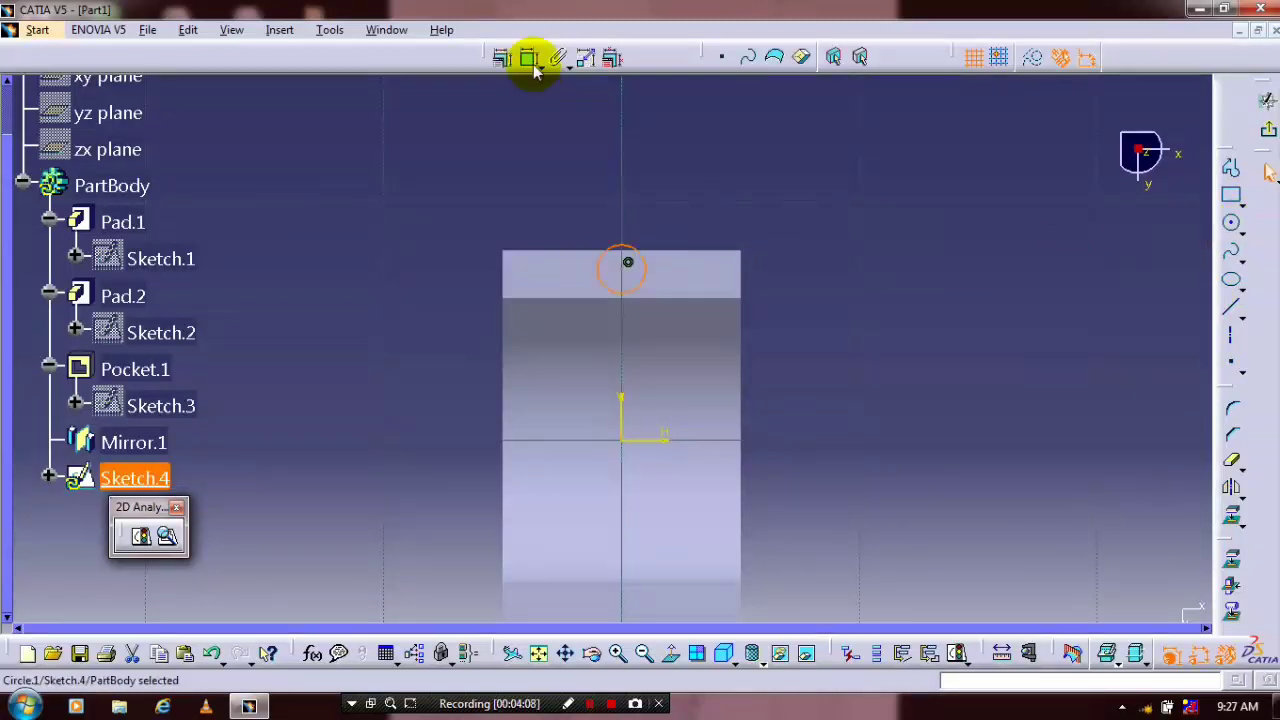
{"action": "double_click", "coordinate": [742, 176]}
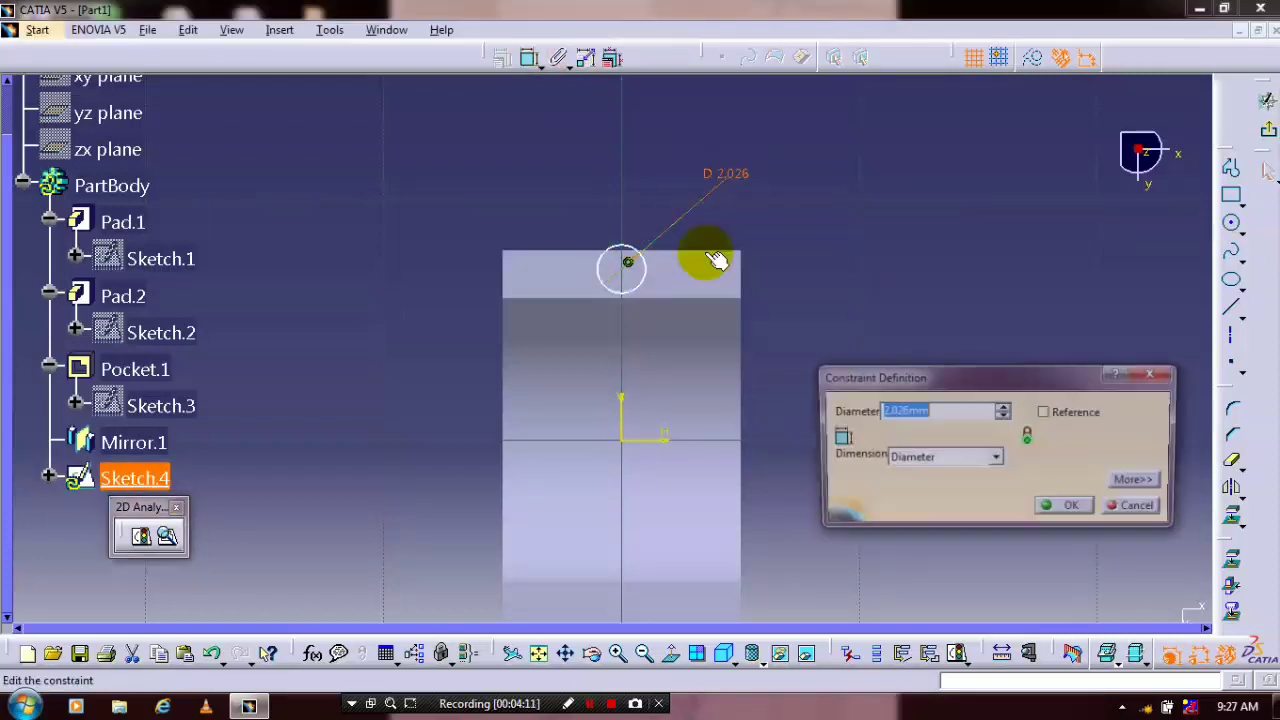
{"action": "type", "text": "2"}
{"action": "key", "text": "Return"}
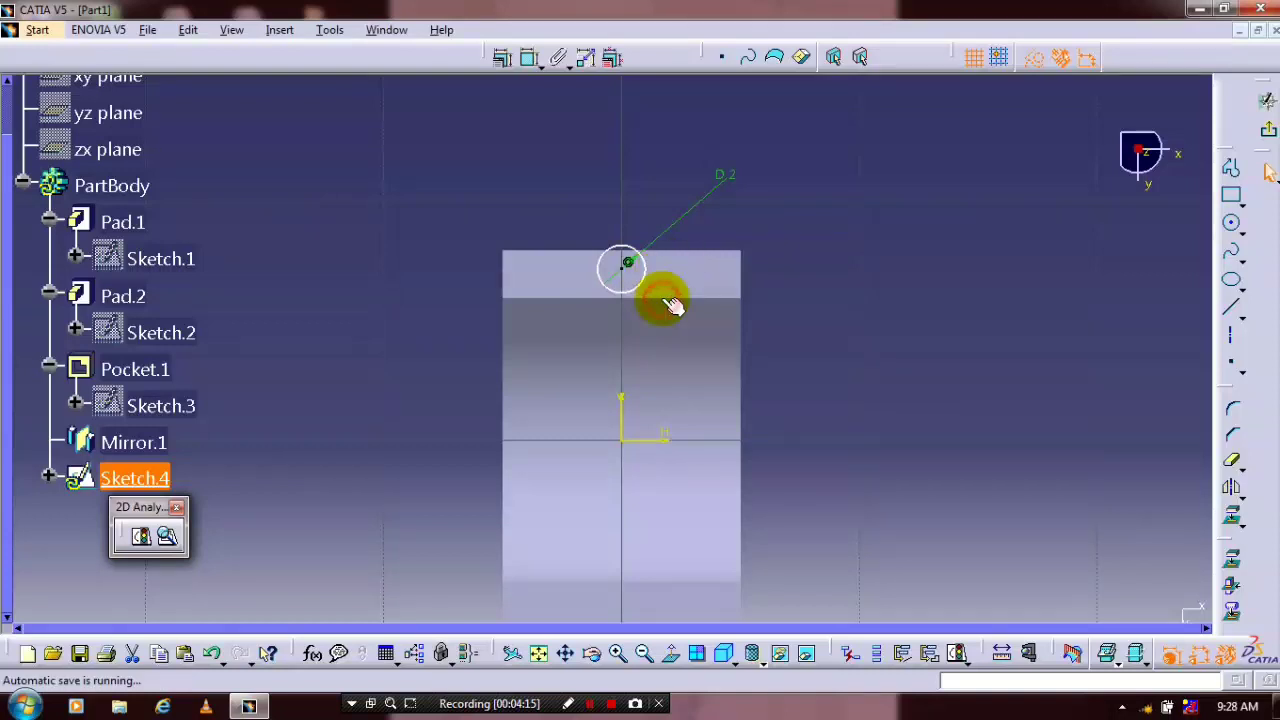
Dimension the distance from the circle's centre to the inner edge of the end face as 1 mm.
{"action": "left_click", "coordinate": [668, 298]}
{"action": "left_click", "coordinate": [505, 58]}
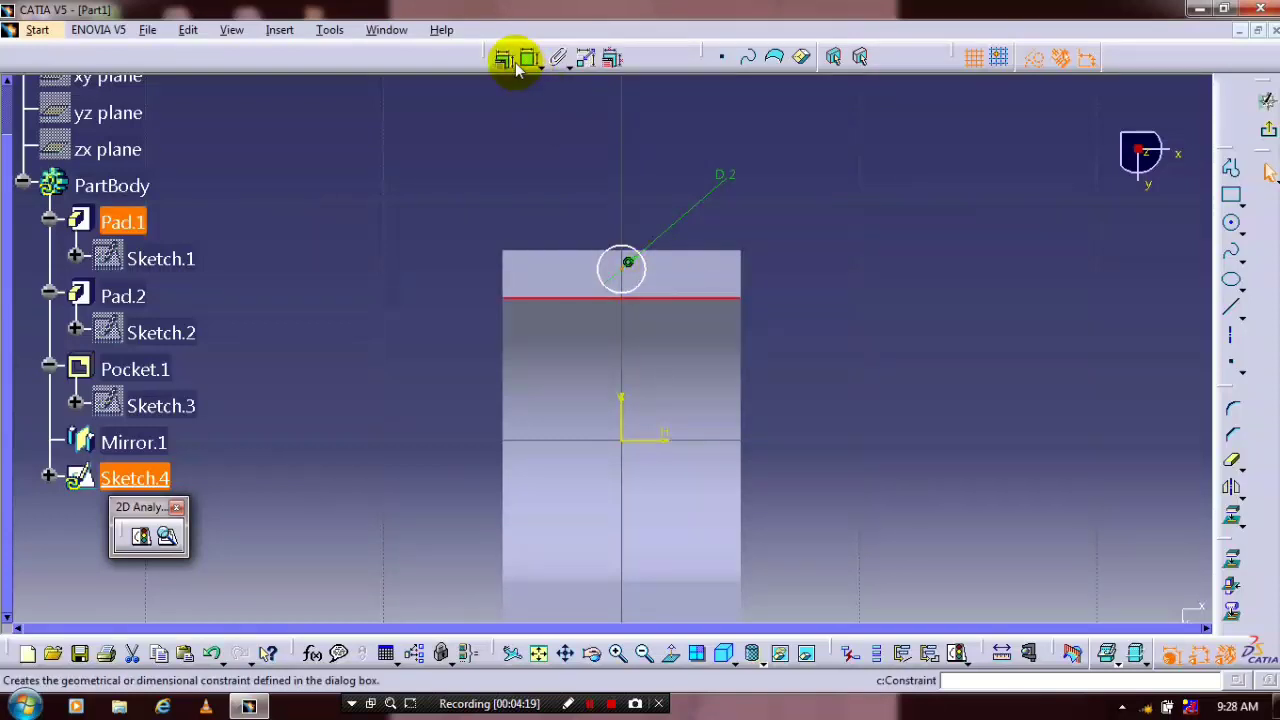
{"action": "left_click", "coordinate": [383, 289]}
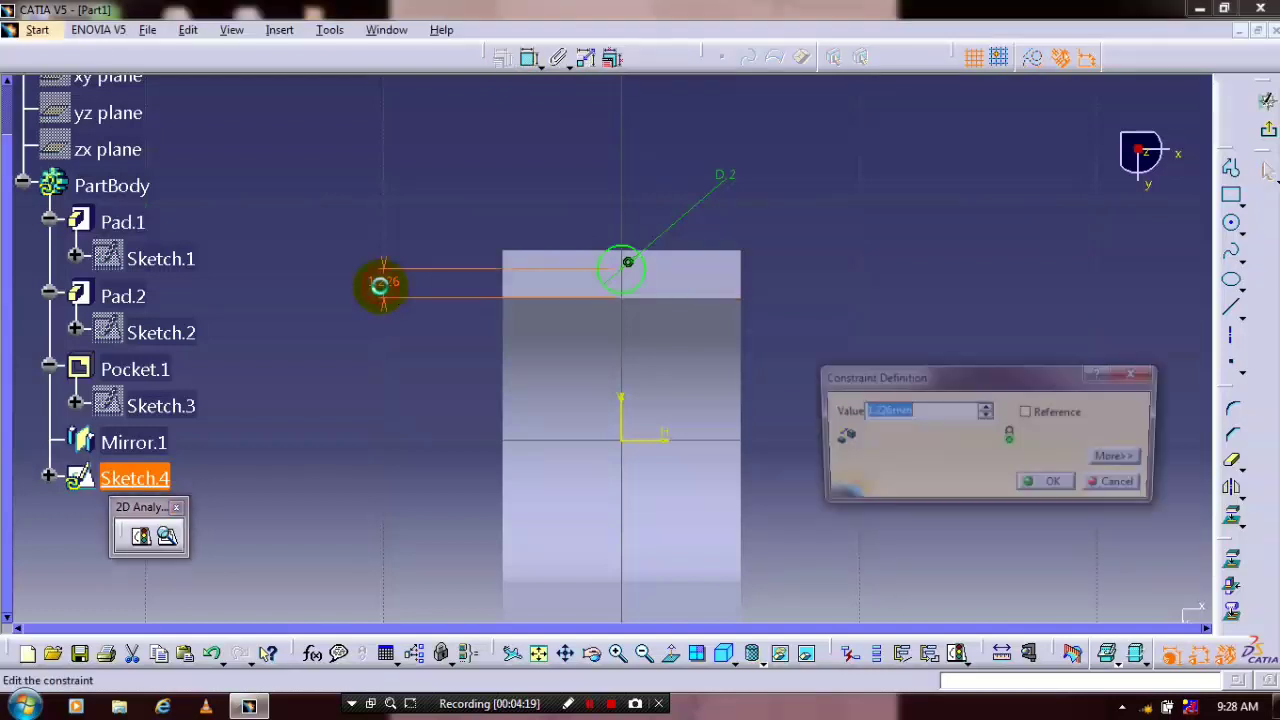
{"action": "type", "text": "1"}
{"action": "key", "text": "Return"}
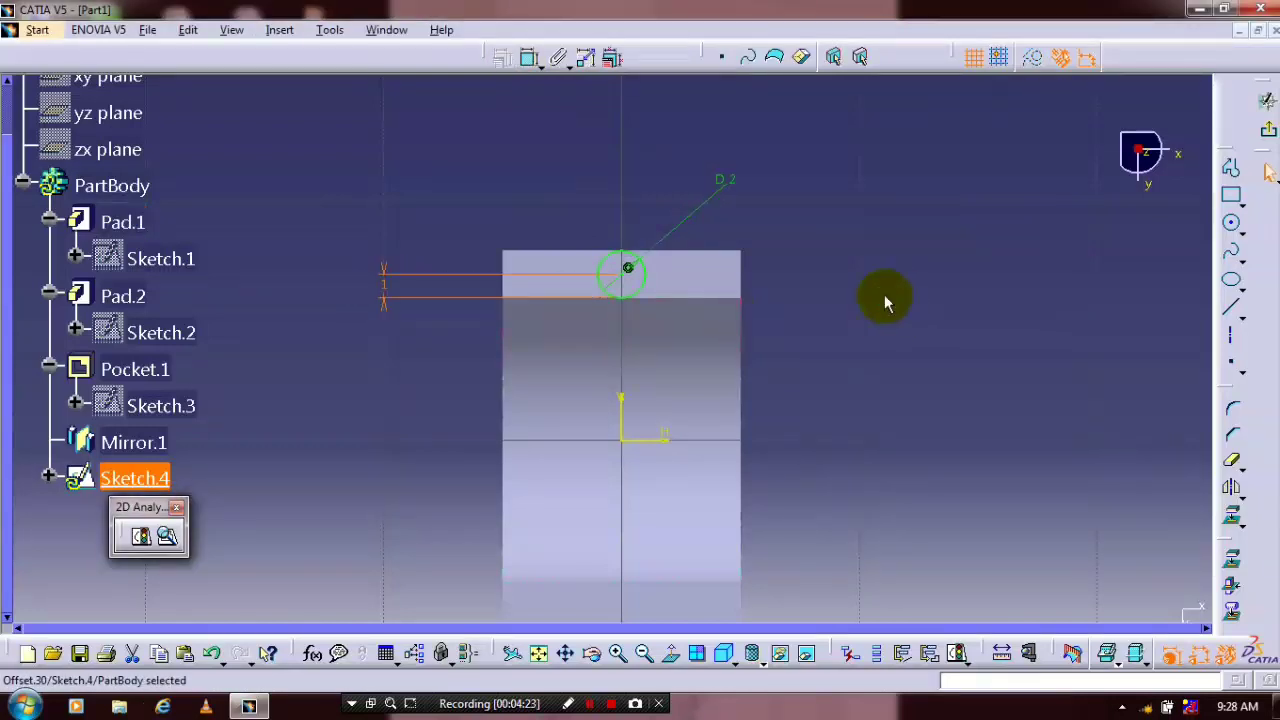
{"action": "left_click", "coordinate": [885, 296]}
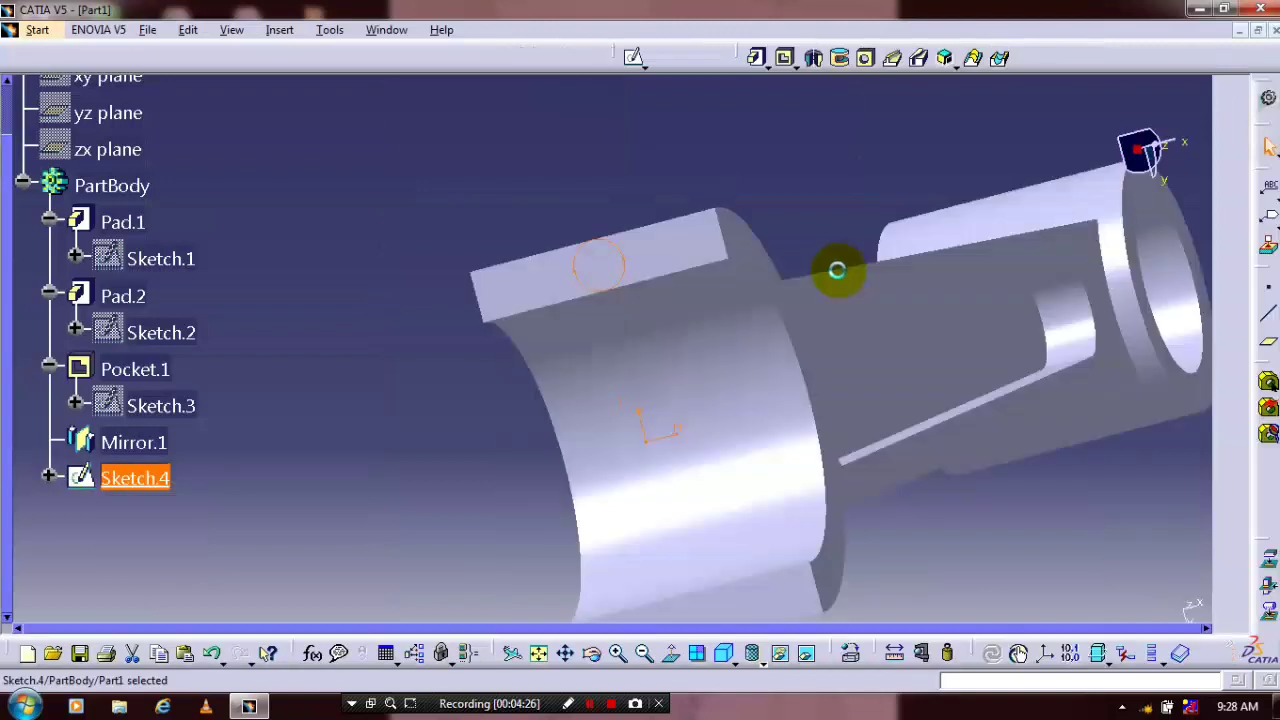
Pad the 2 mm circle by 7 mm in the reversed direction, up through the half ring's side.
{"action": "left_click", "coordinate": [757, 58]}
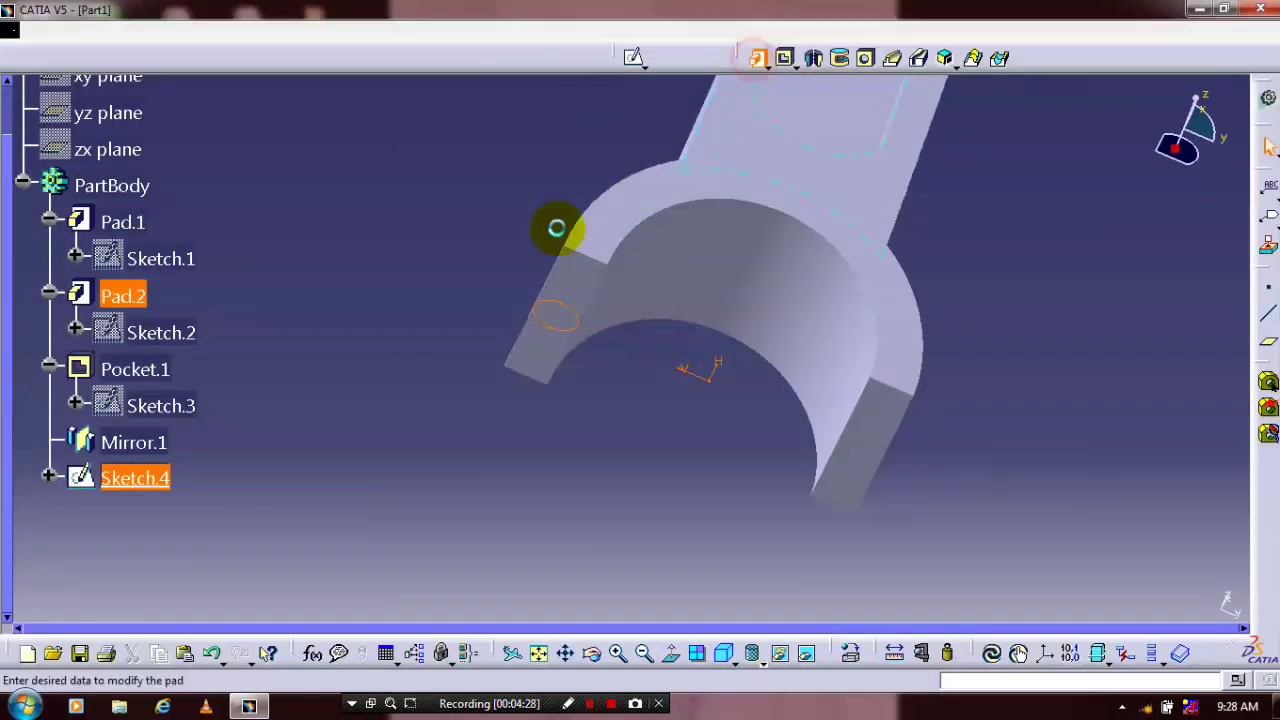
{"action": "middle_click_drag", "start_coordinate": [523, 280], "coordinate": [624, 420]}
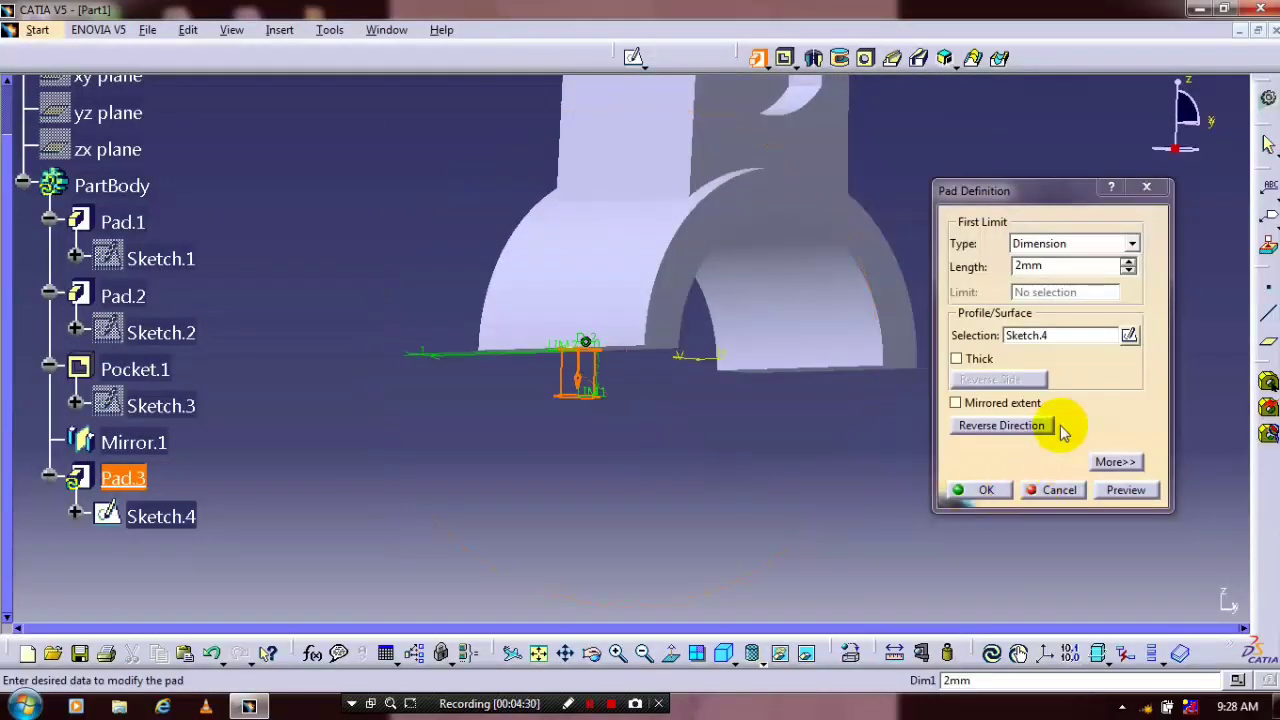
{"action": "left_click", "coordinate": [1020, 426]}
{"action": "middle_click_drag", "start_coordinate": [791, 480], "coordinate": [1131, 337]}
{"action": "double_click", "coordinate": [1084, 265]}
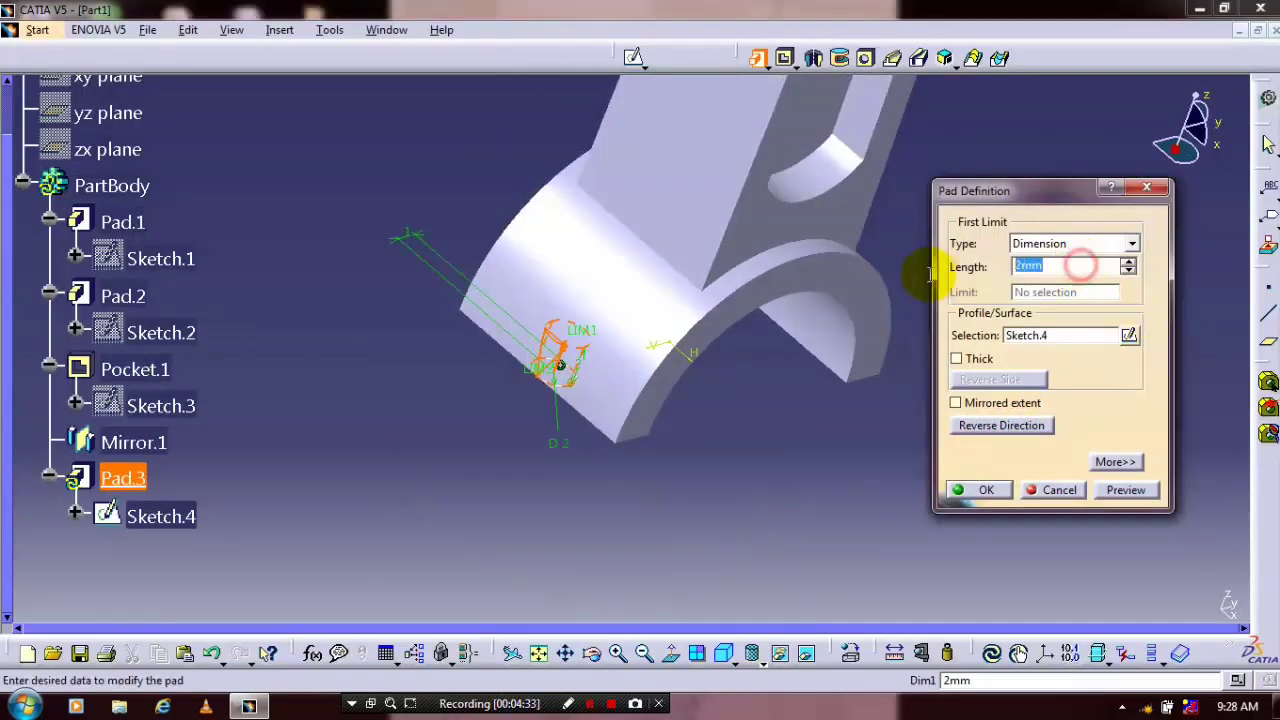
{"action": "type", "text": "7"}
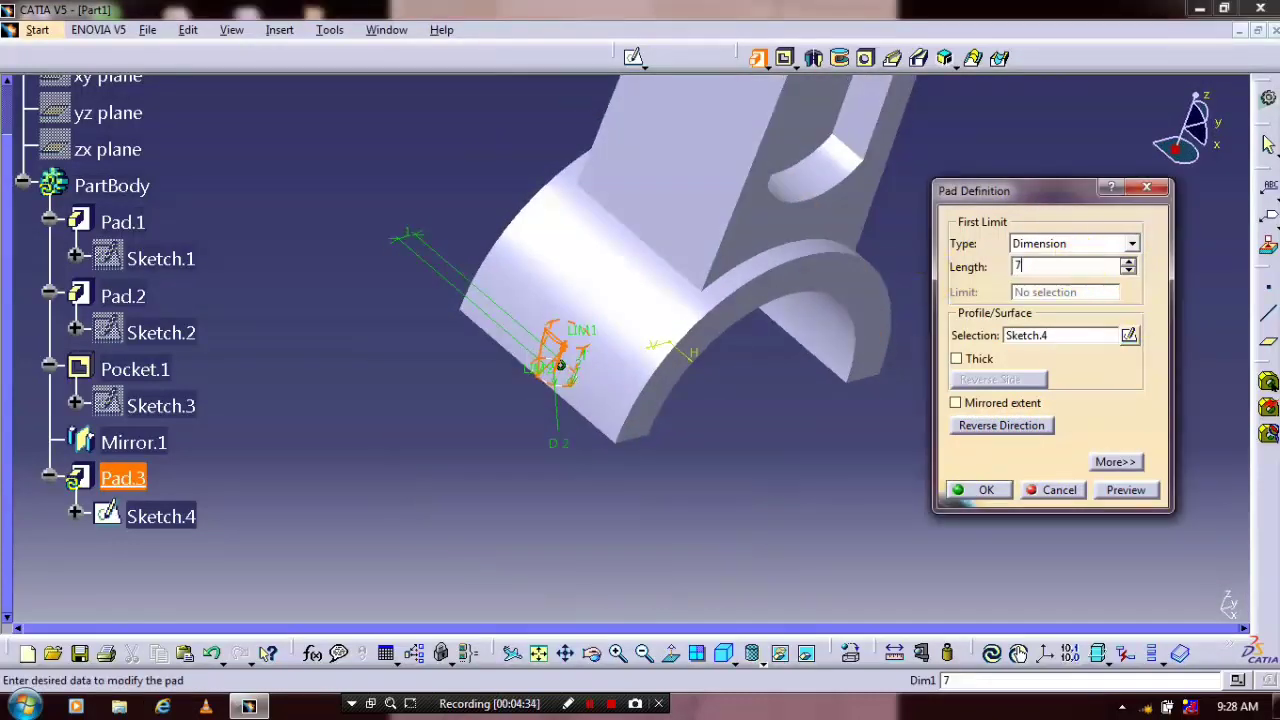
{"action": "left_click", "coordinate": [1126, 490]}
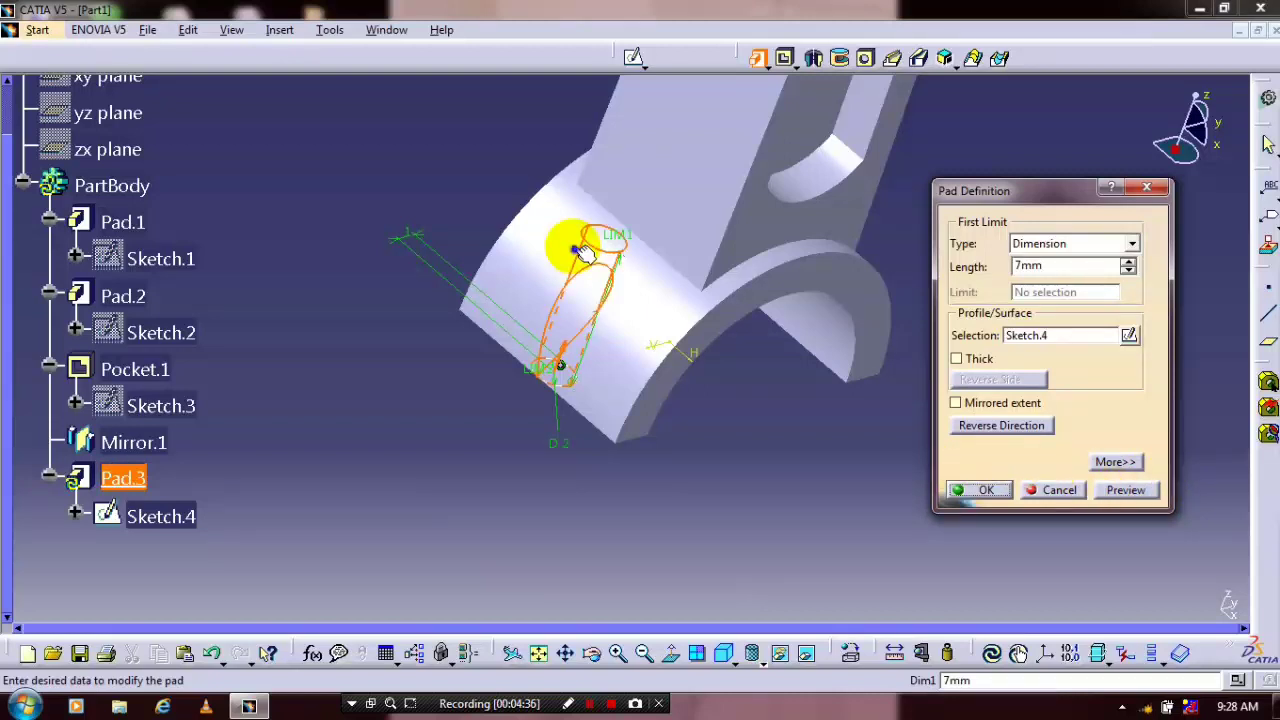
{"action": "key", "text": "Return"}
Sketch a circle about 1.4 mm in diameter on the top face of the new cylindrical boss.
{"action": "middle_click_drag", "start_coordinate": [583, 252], "coordinate": [543, 214]}
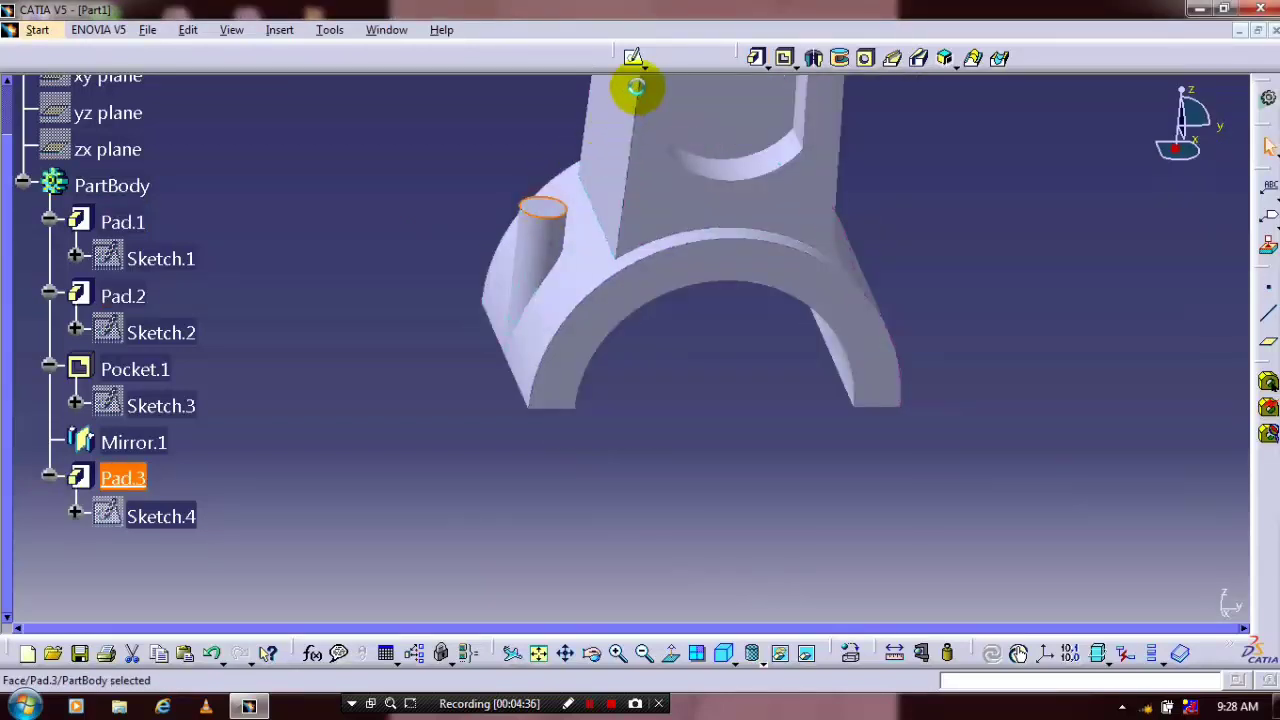
{"action": "left_click", "coordinate": [636, 87]}
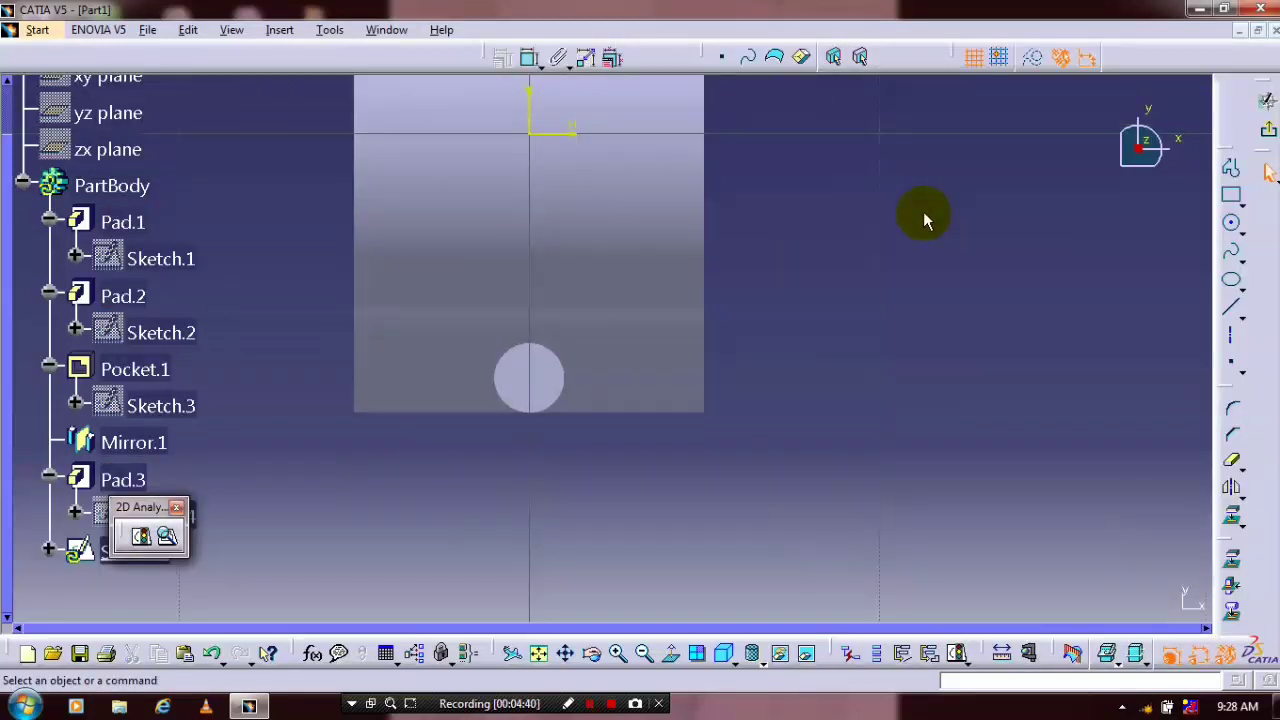
{"action": "left_click", "coordinate": [1231, 222]}
{"action": "left_click", "coordinate": [529, 379]}
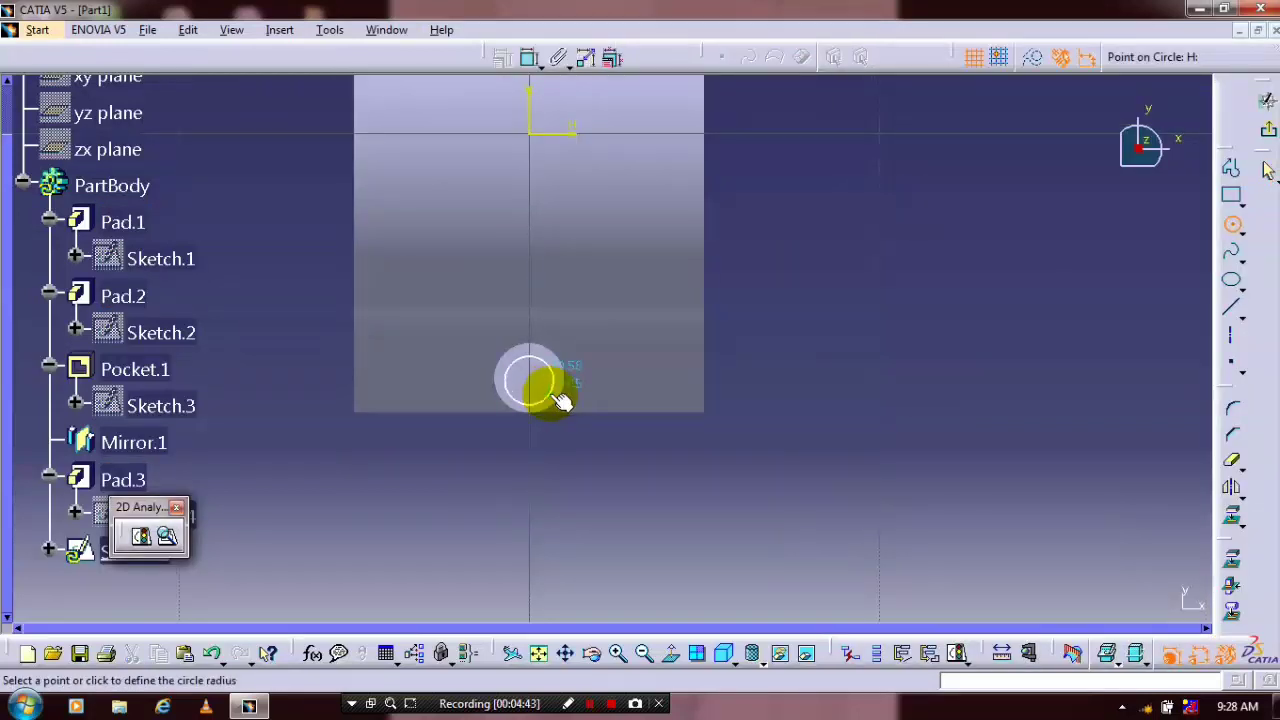
{"action": "left_click", "coordinate": [560, 400]}
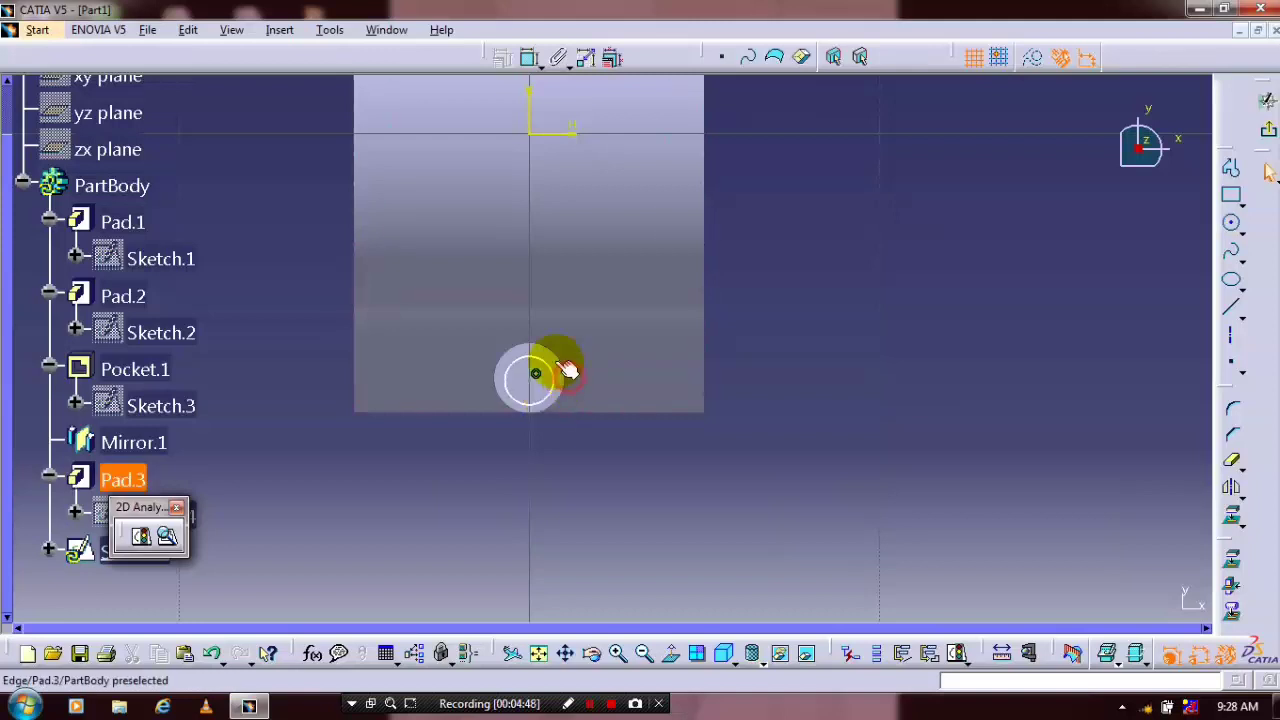
Constrain the small circle concentric with the boss's round top edge.
{"action": "left_click", "coordinate": [502, 62]}
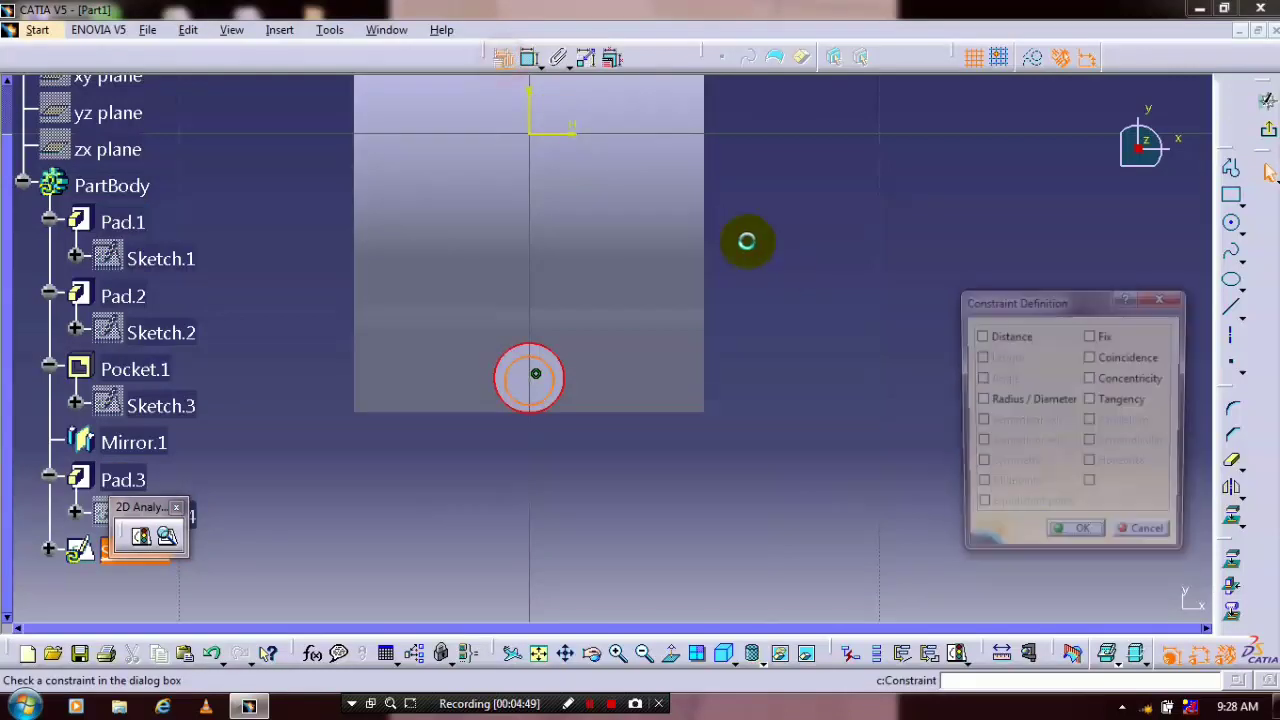
{"action": "left_click", "coordinate": [1096, 384]}
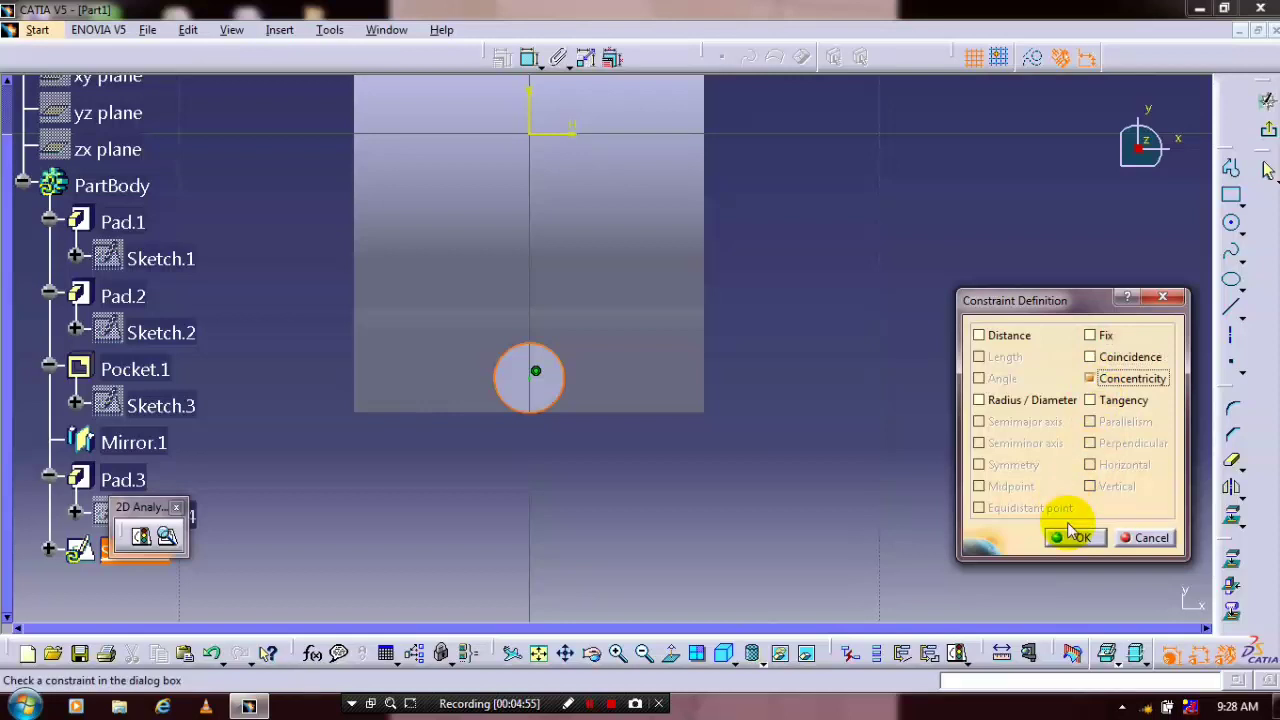
{"action": "left_click", "coordinate": [1076, 537]}
{"action": "left_click", "coordinate": [502, 57]}
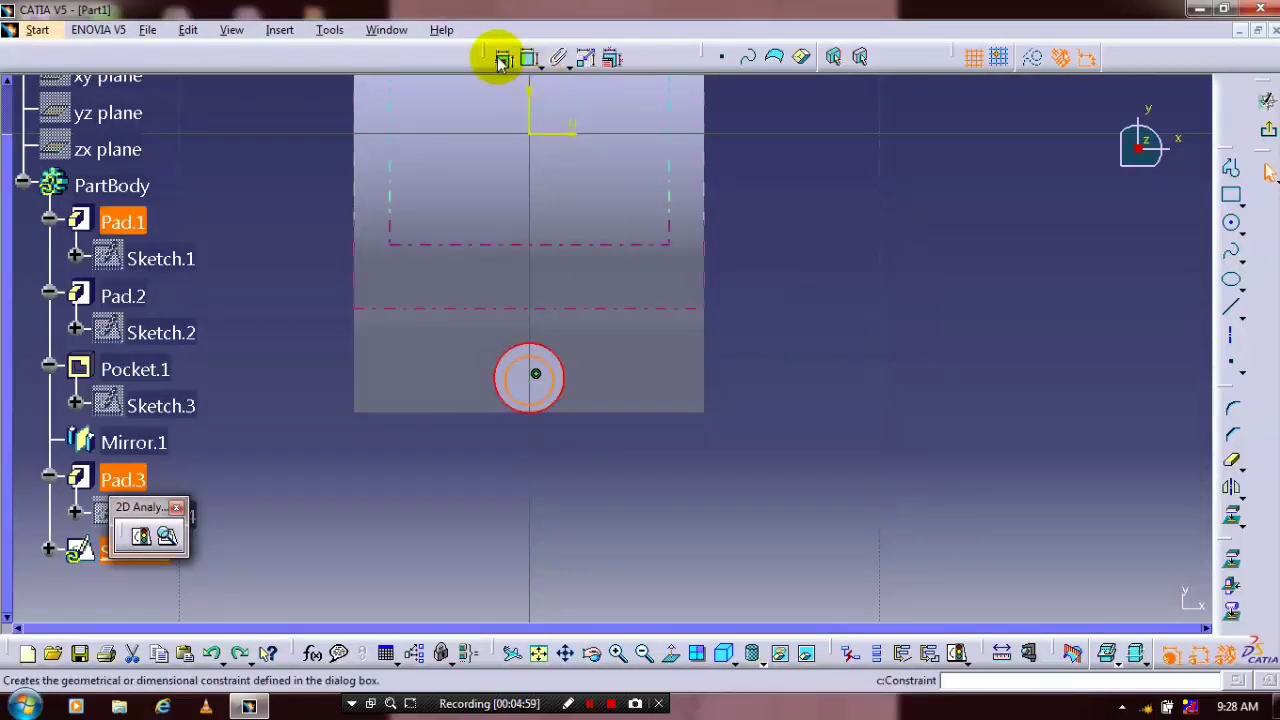
{"action": "left_click", "coordinate": [1082, 535]}
Dimension the small circle on the boss with a diameter of 1 mm.
{"action": "left_click", "coordinate": [530, 60]}
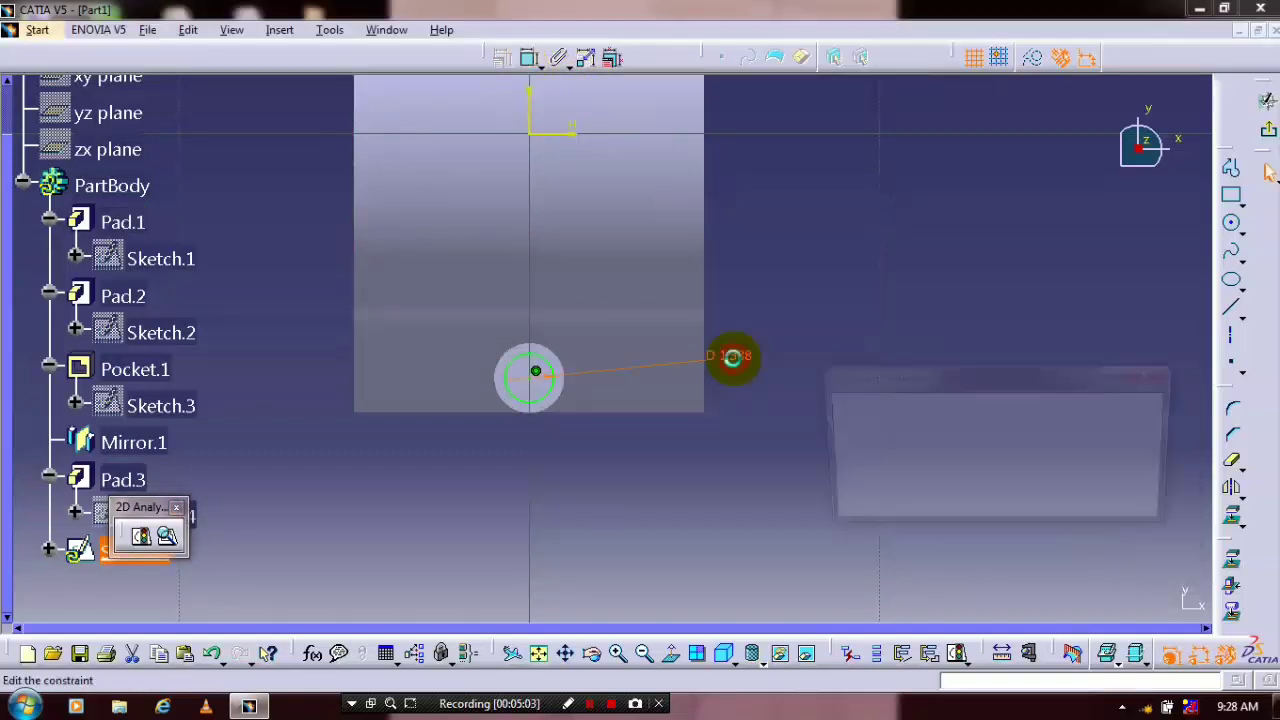
{"action": "double_click", "coordinate": [733, 358]}
{"action": "type", "text": "1"}
{"action": "key", "text": "Return"}
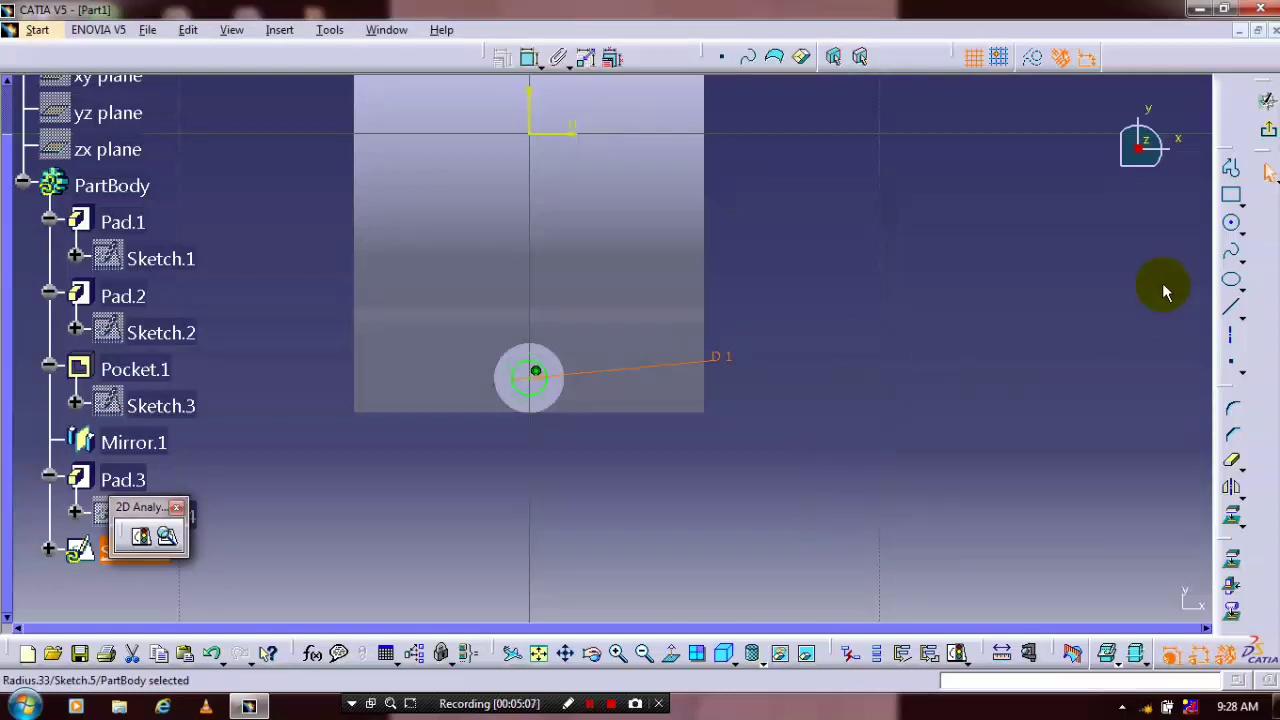
Cut the 1 mm circle as a pocket with a depth of 7 mm down through the boss.
{"action": "left_click", "coordinate": [774, 60]}
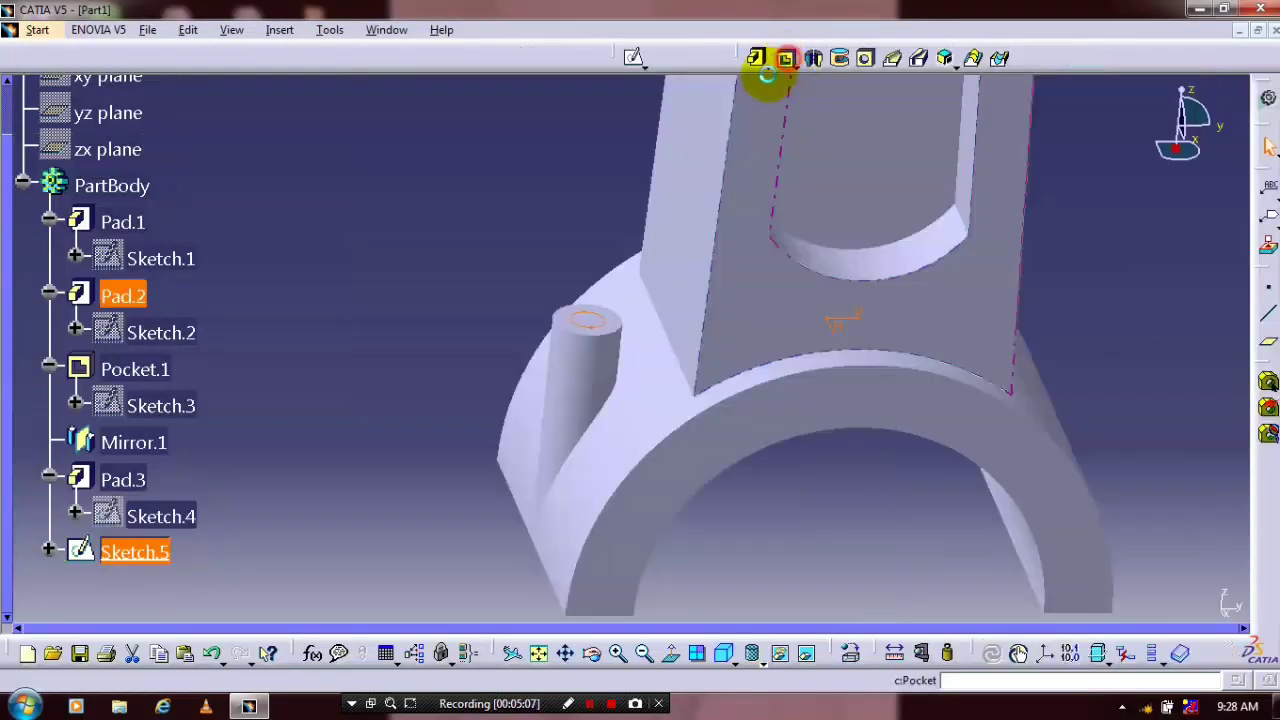
{"action": "left_click", "coordinate": [786, 57]}
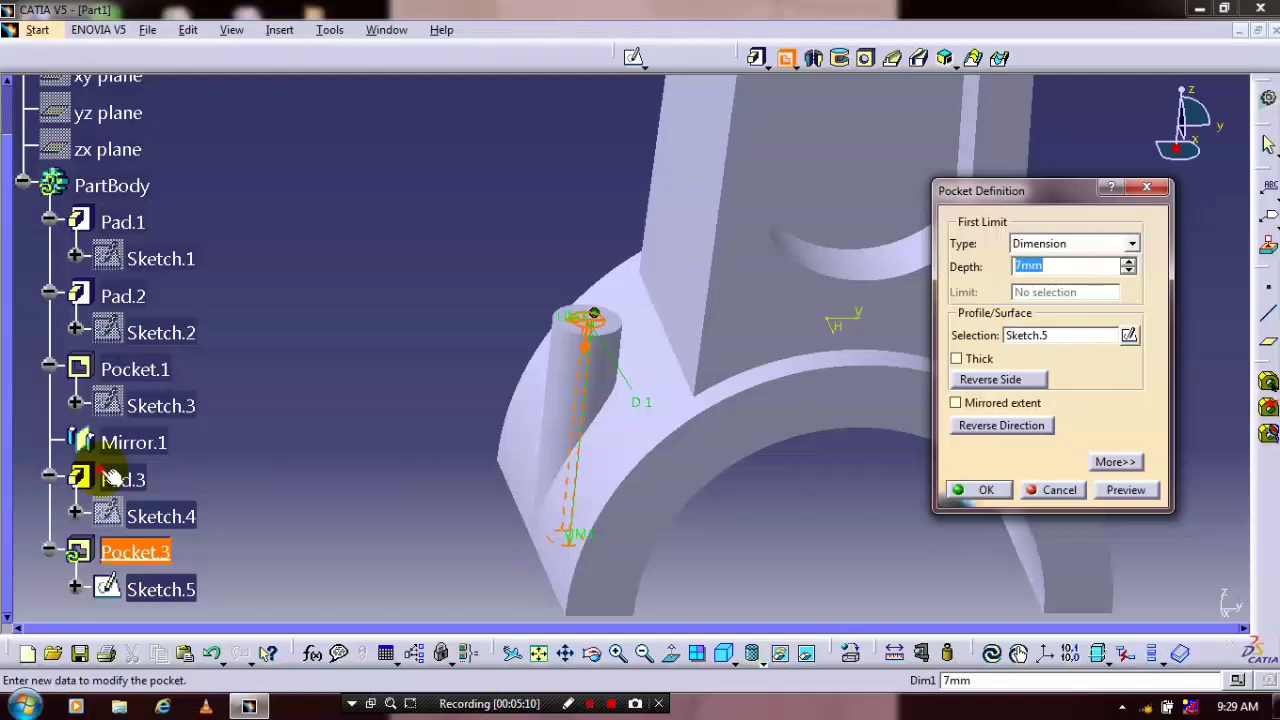
{"action": "key", "text": "Return"}
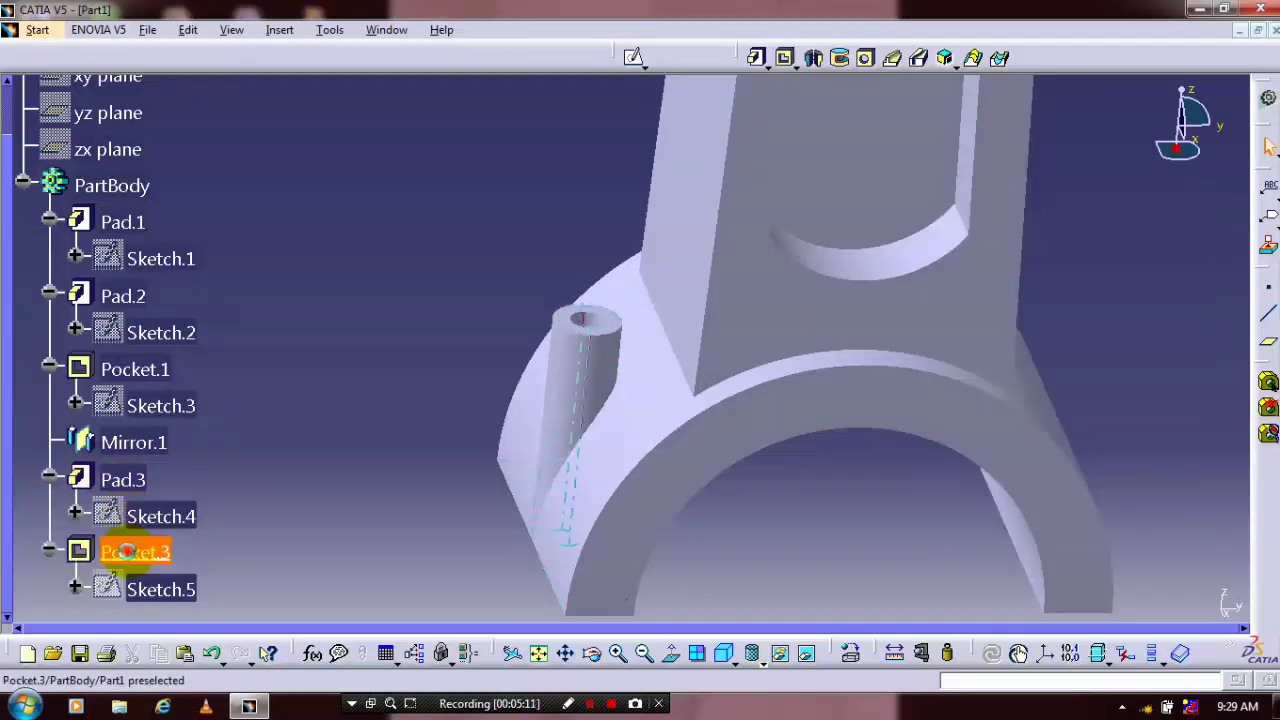
Mirror the cylindrical bolt boss pad and its 7 mm deep pocket about the zx plane.
{"action": "left_click", "coordinate": [125, 480], "text": "ctrl"}
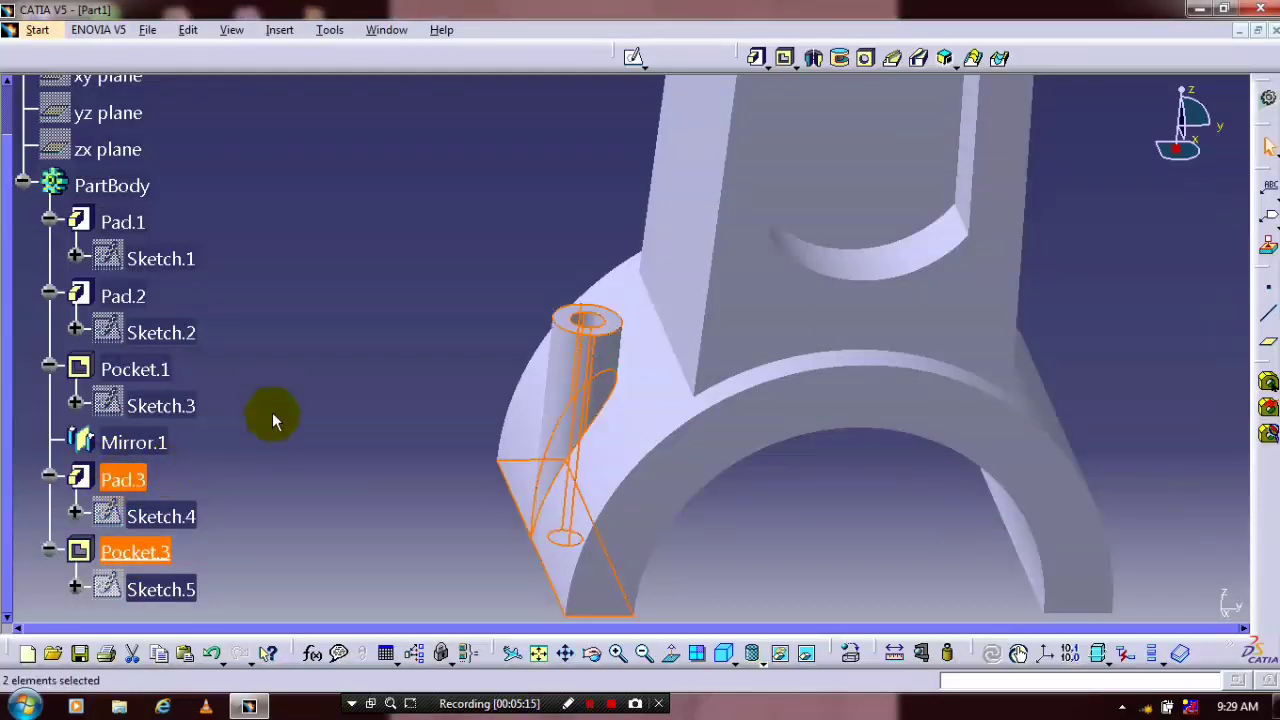
{"action": "left_click", "coordinate": [278, 30]}
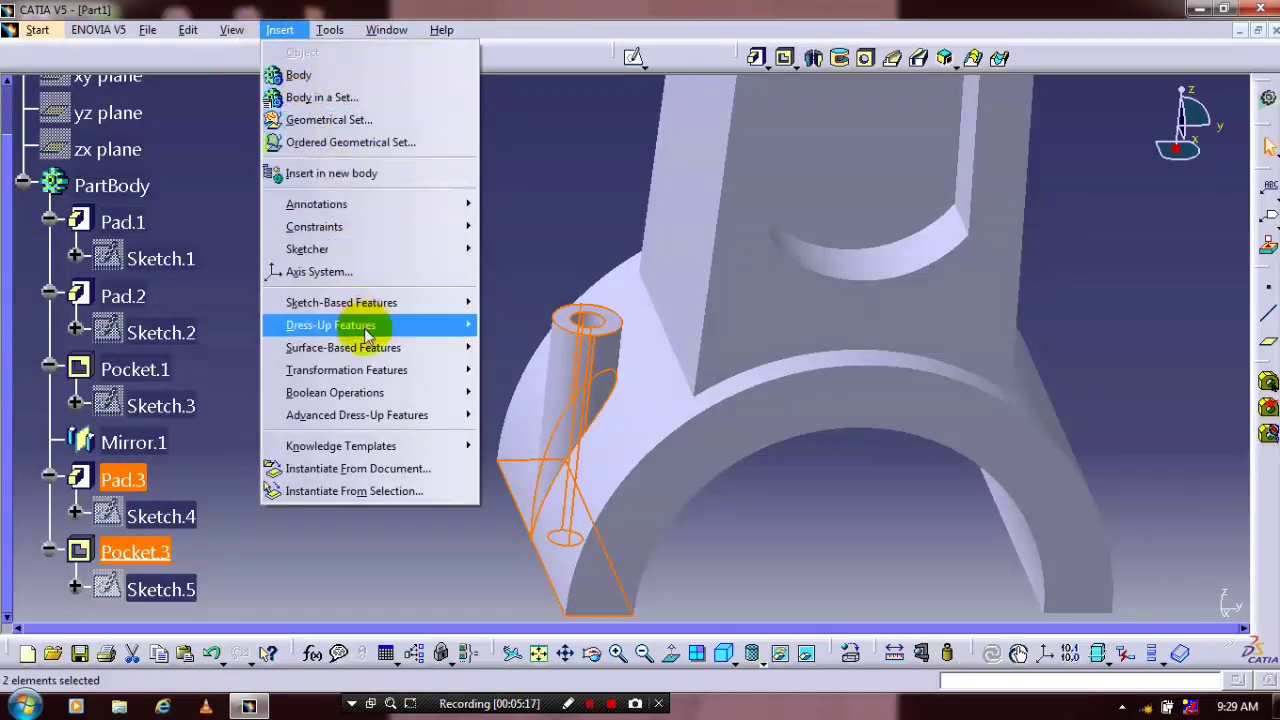
{"action": "mouse_move", "coordinate": [420, 372]}
{"action": "key", "text": "Right"}
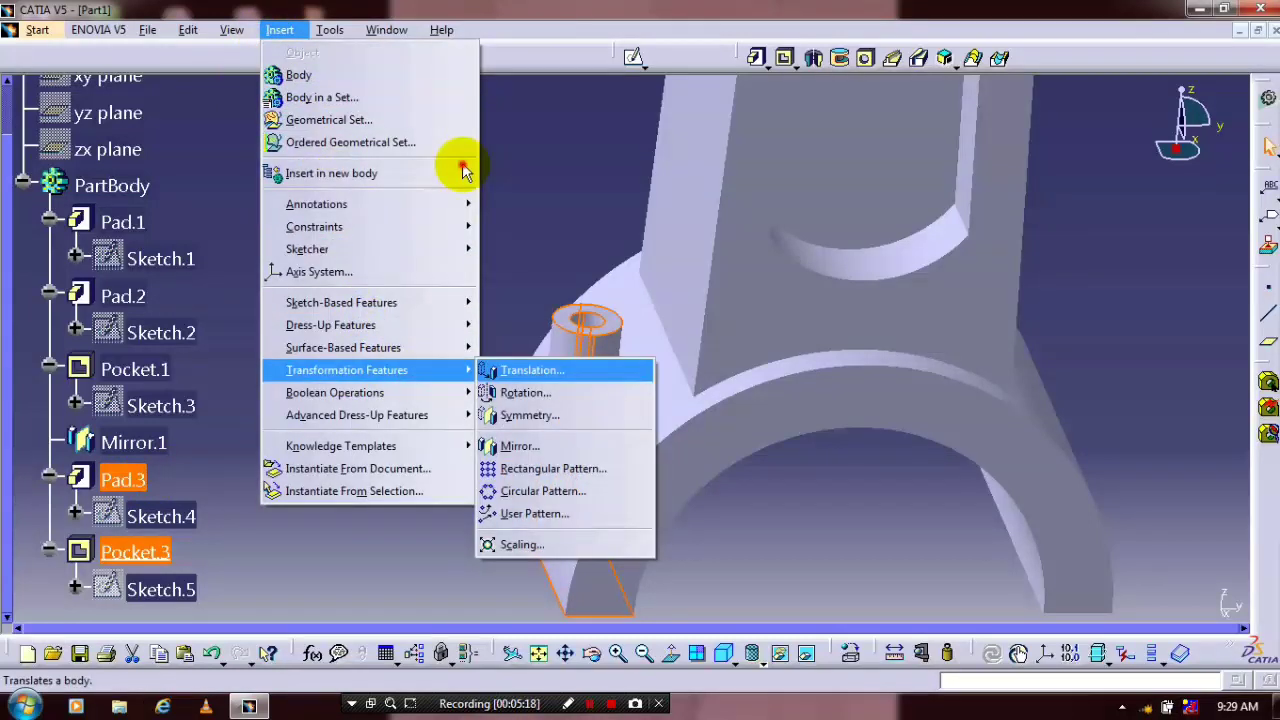
{"action": "key", "text": "Down"}
{"action": "key", "text": "Down"}
{"action": "key", "text": "Down"}
{"action": "key", "text": "Return"}
{"action": "middle_click_drag", "start_coordinate": [466, 169], "coordinate": [451, 276]}
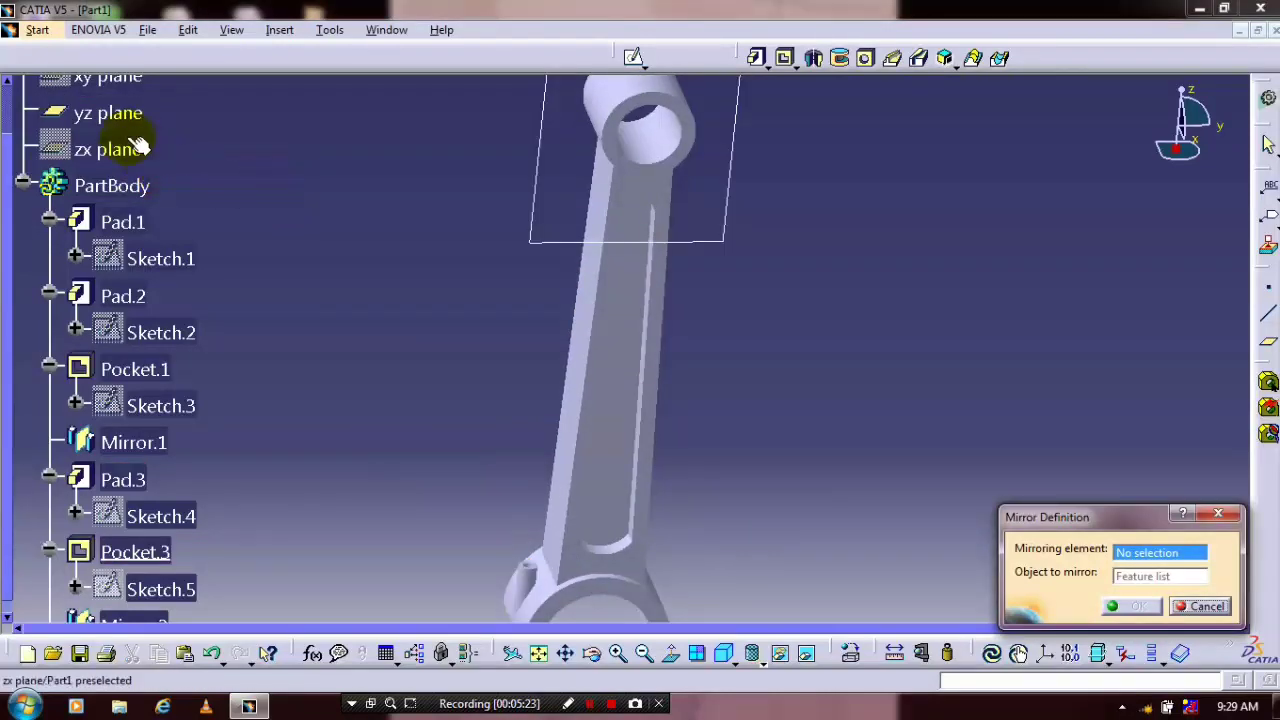
{"action": "left_click", "coordinate": [665, 104]}
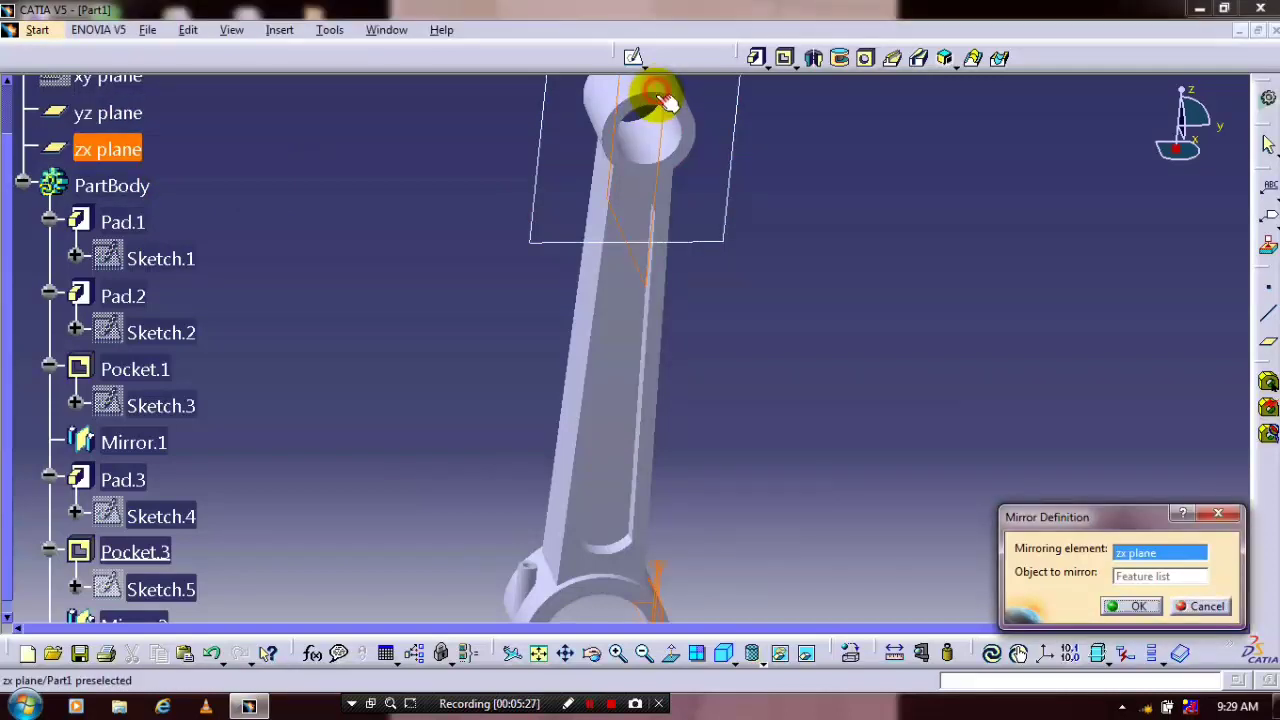
{"action": "left_click", "coordinate": [1133, 606]}
{"action": "middle_click_drag", "start_coordinate": [820, 449], "coordinate": [814, 386]}
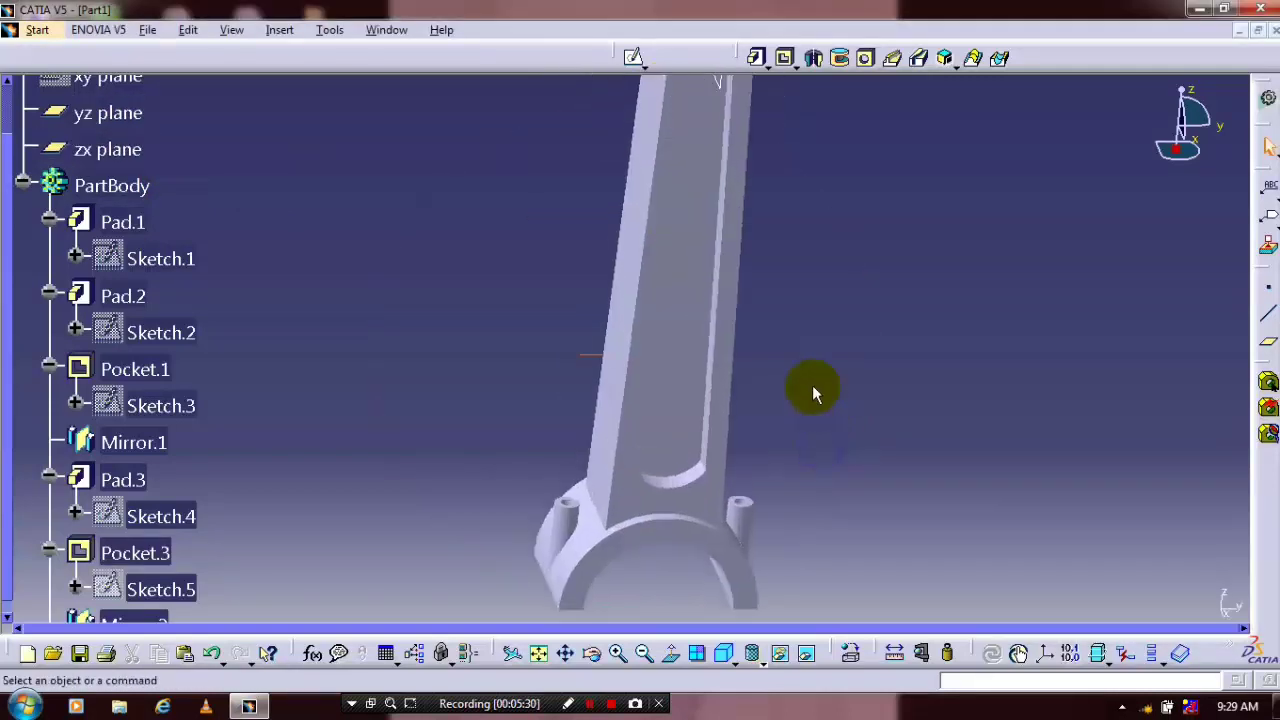
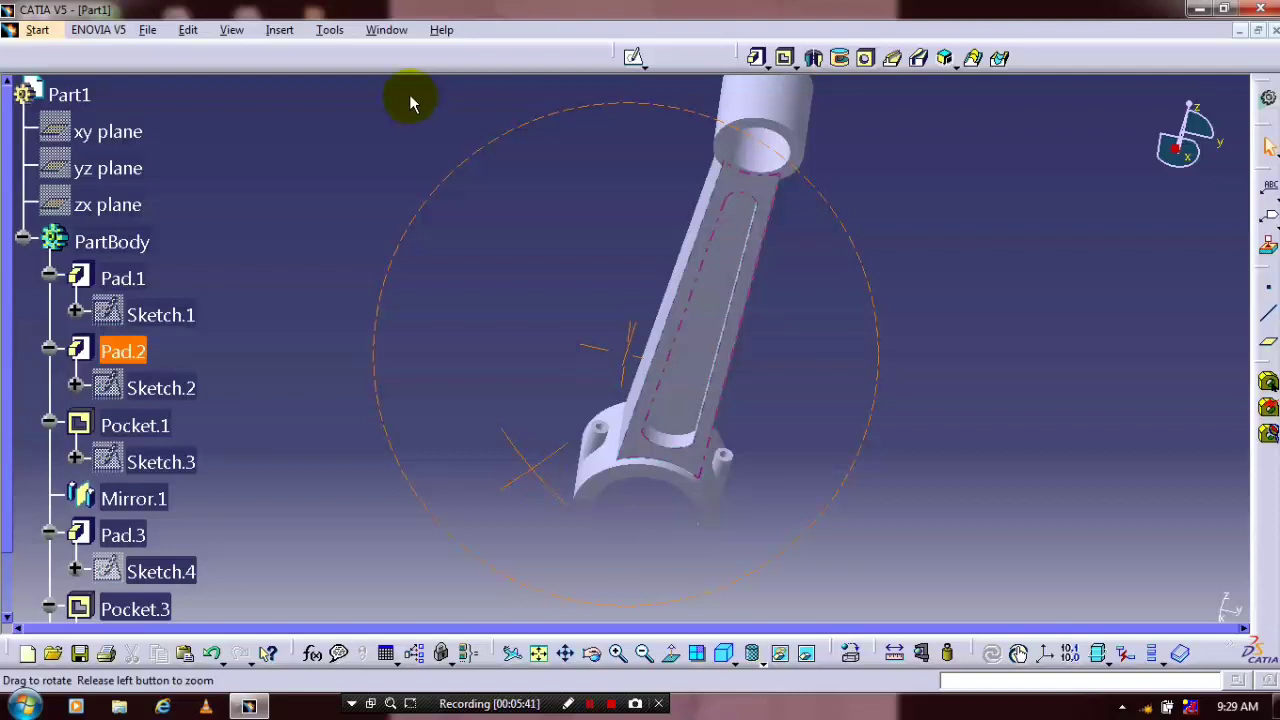
Fillet the four edges where the shank meets the half ring with a 0.3 mm radius.
{"action": "left_click", "coordinate": [279, 30]}
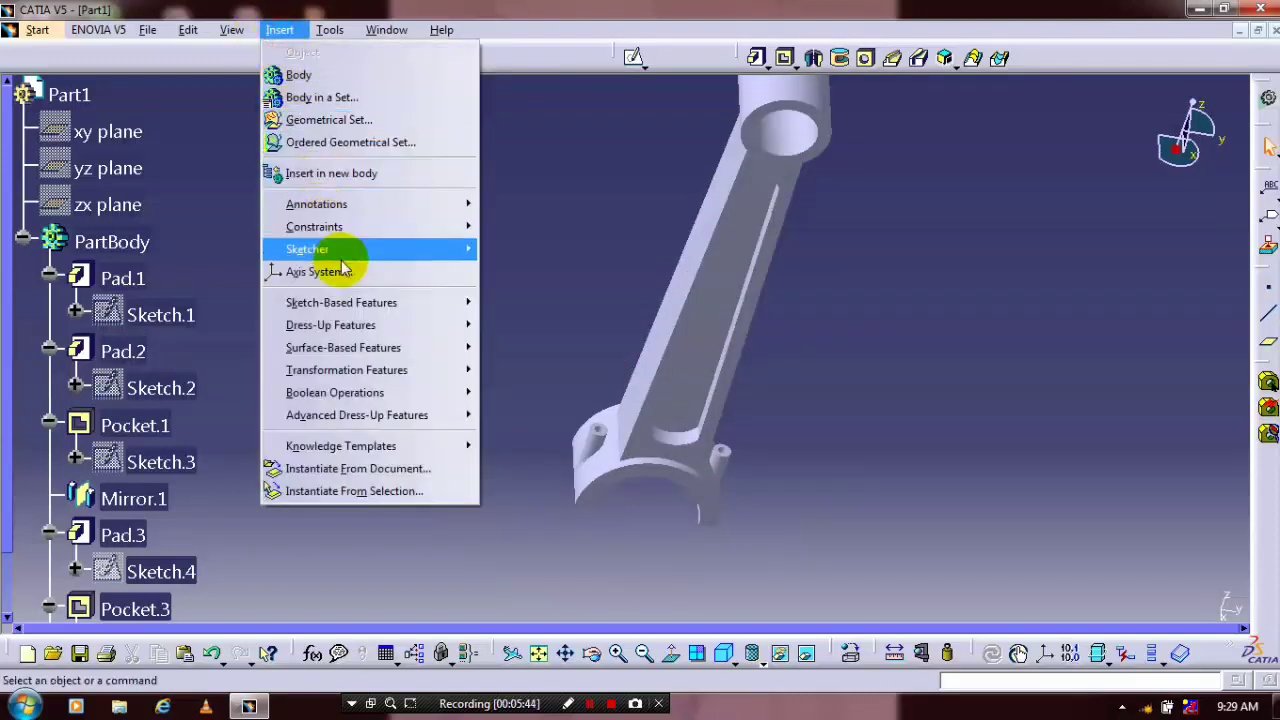
{"action": "mouse_move", "coordinate": [342, 264]}
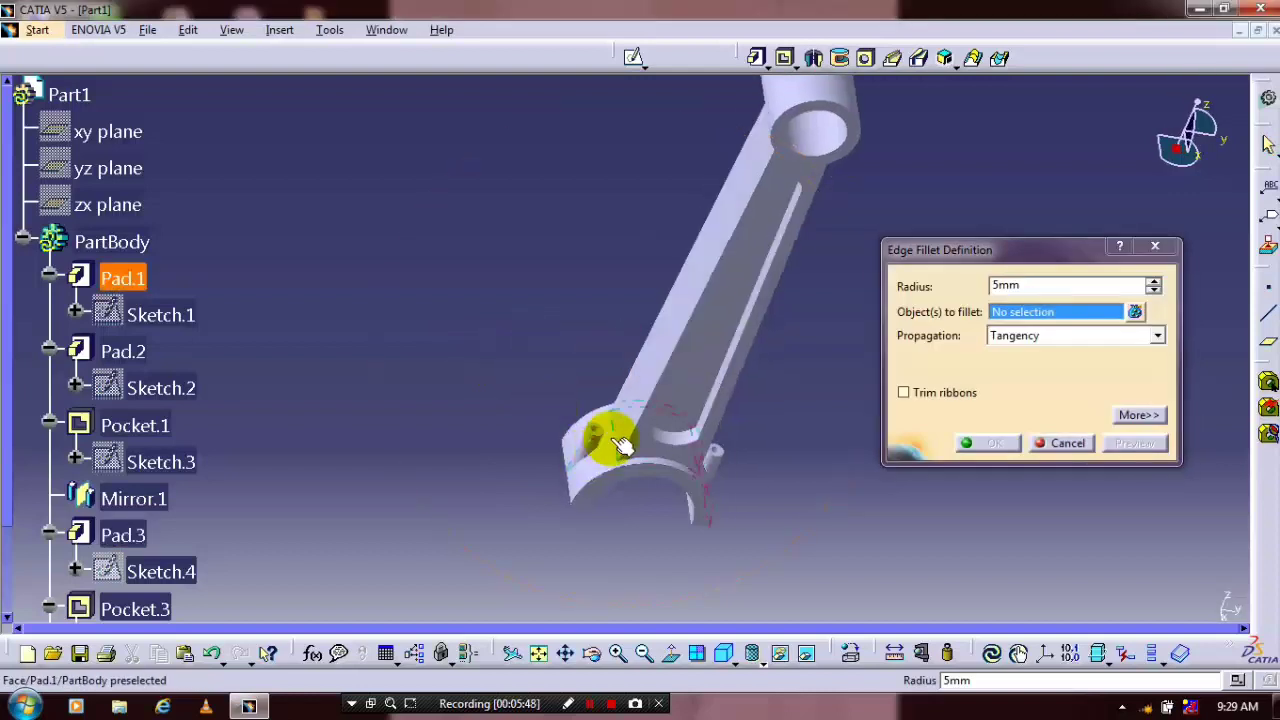
{"action": "left_click", "coordinate": [612, 425]}
{"action": "middle_click_drag", "start_coordinate": [714, 451], "coordinate": [620, 468]}
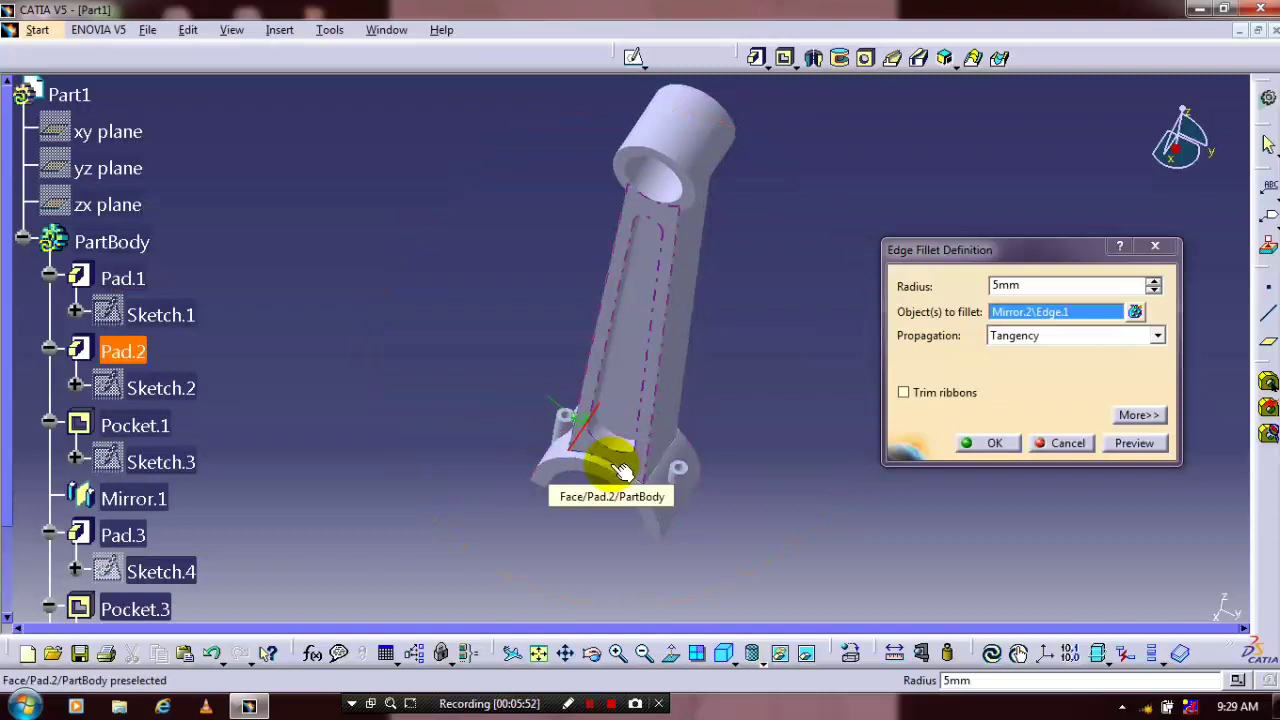
{"action": "middle_click_drag", "start_coordinate": [610, 540], "coordinate": [624, 480]}
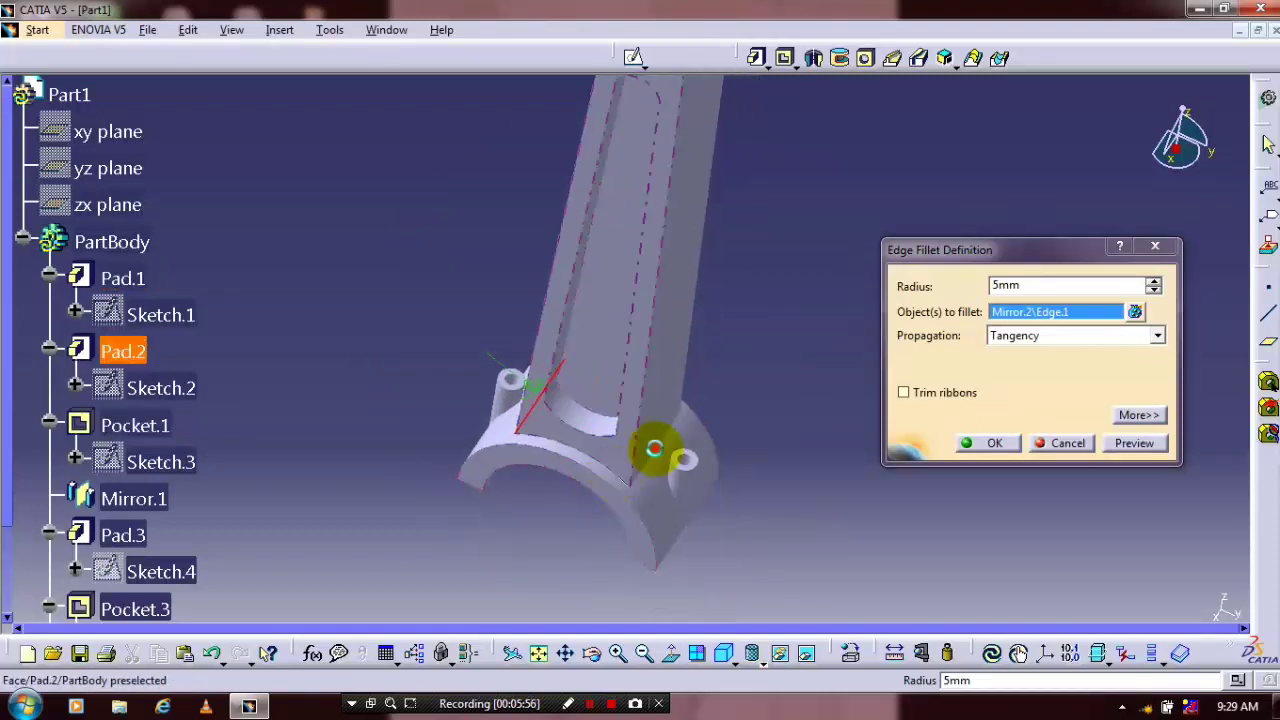
{"action": "left_click", "coordinate": [654, 449]}
{"action": "middle_click_drag", "start_coordinate": [711, 368], "coordinate": [678, 358]}
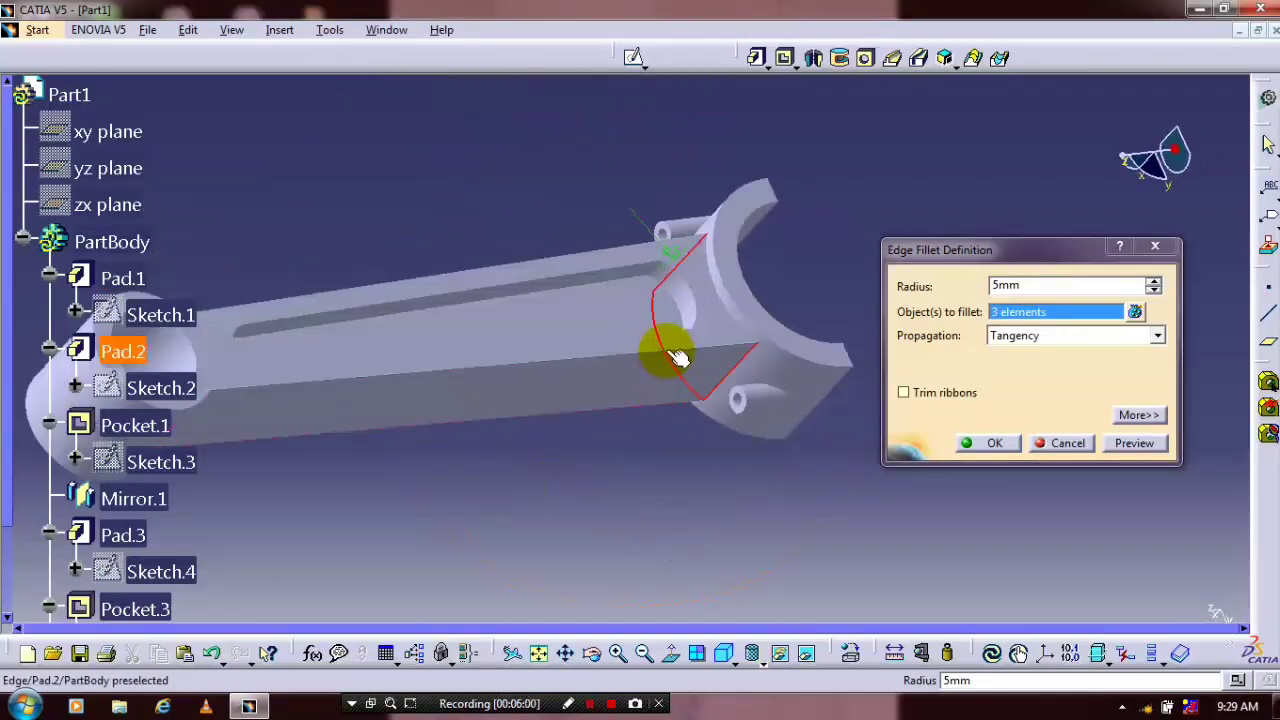
{"action": "left_click", "coordinate": [724, 303]}
{"action": "middle_click_drag", "start_coordinate": [386, 463], "coordinate": [894, 428]}
{"action": "double_click", "coordinate": [1040, 285]}
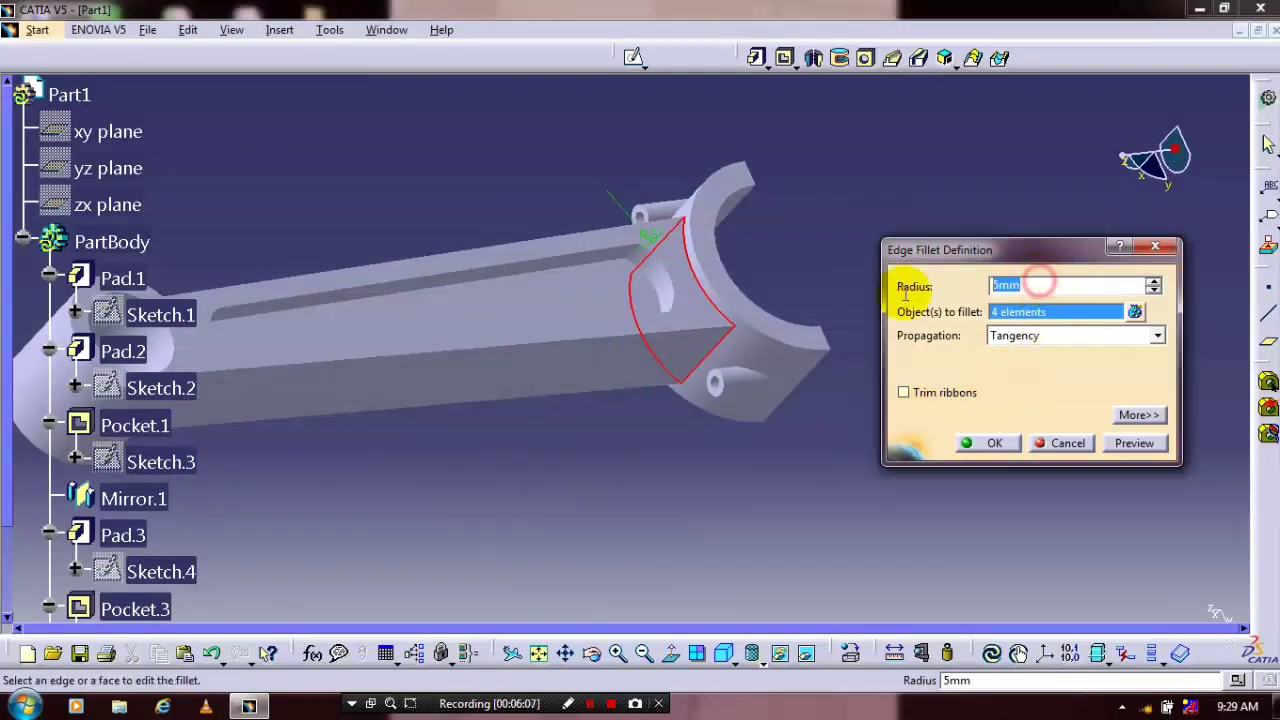
{"action": "type", "text": "0.3"}
{"action": "key", "text": "Return"}
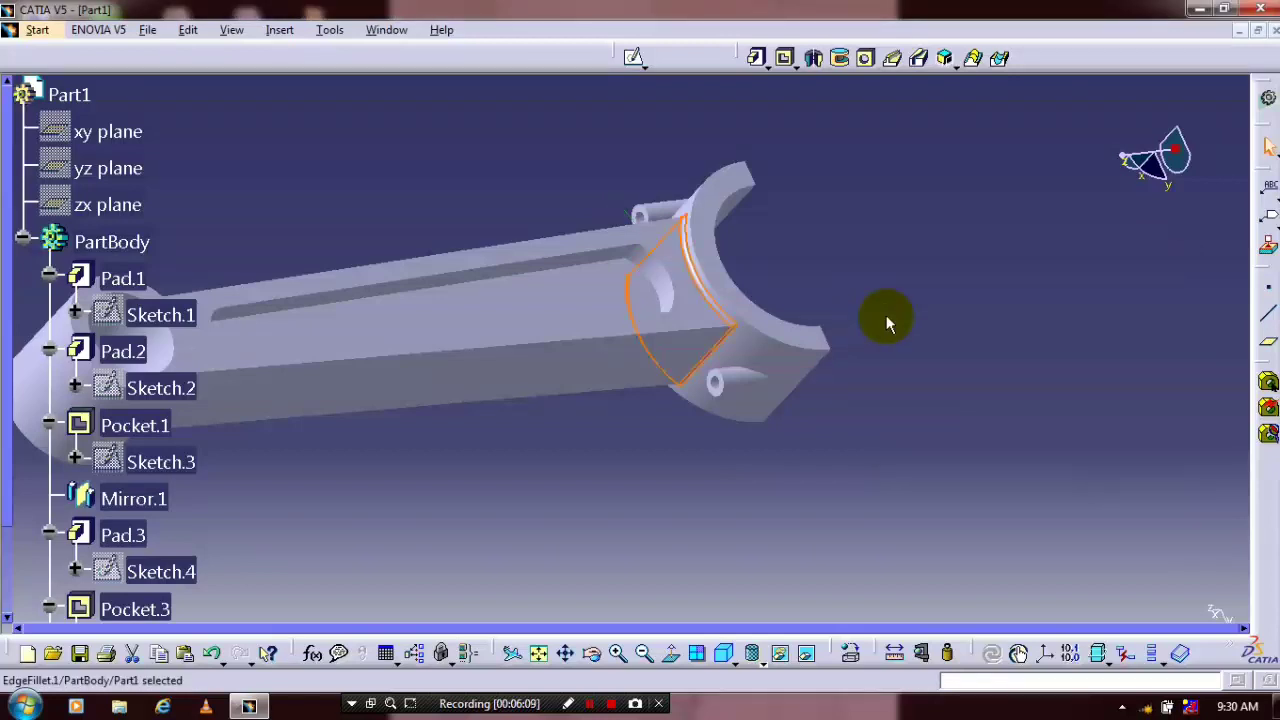
Apply the Chroma metal material to the whole connecting rod body.
{"action": "middle_click_drag", "start_coordinate": [543, 471], "coordinate": [778, 415]}
{"action": "middle_click_drag", "start_coordinate": [801, 316], "coordinate": [785, 332]}
{"action": "middle_click_drag", "start_coordinate": [600, 525], "coordinate": [640, 575]}
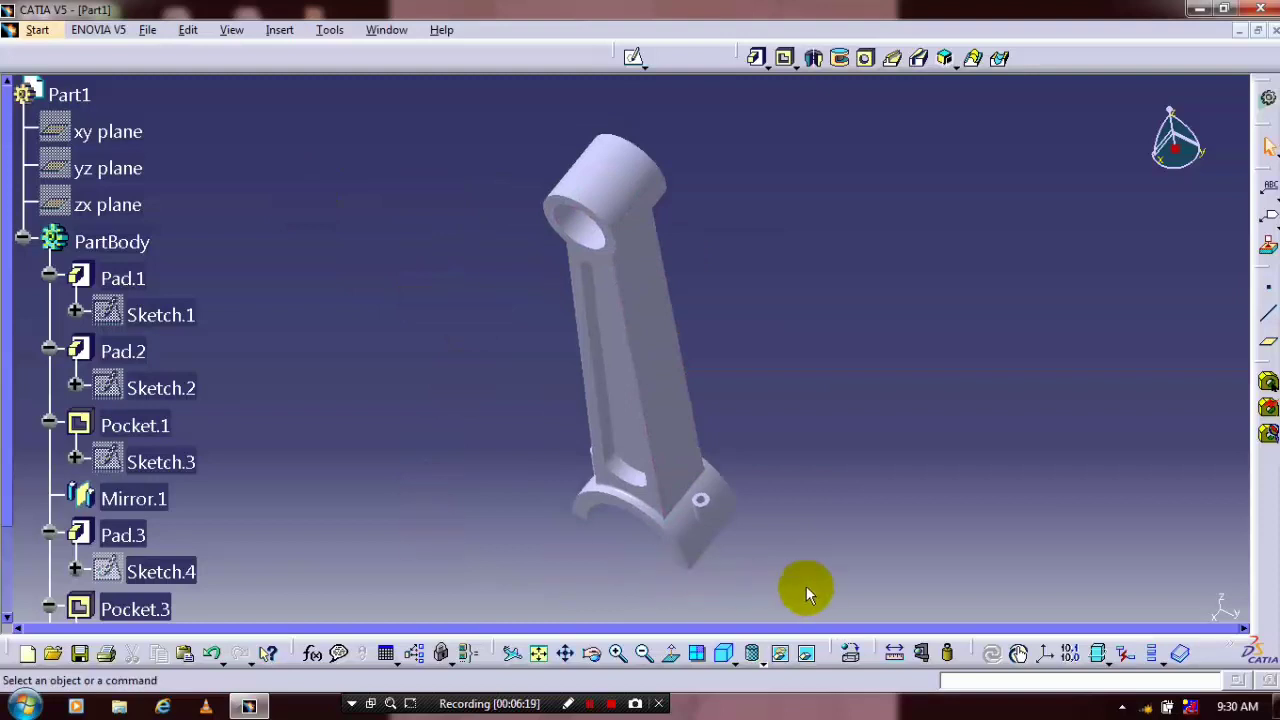
{"action": "left_click", "coordinate": [850, 652]}
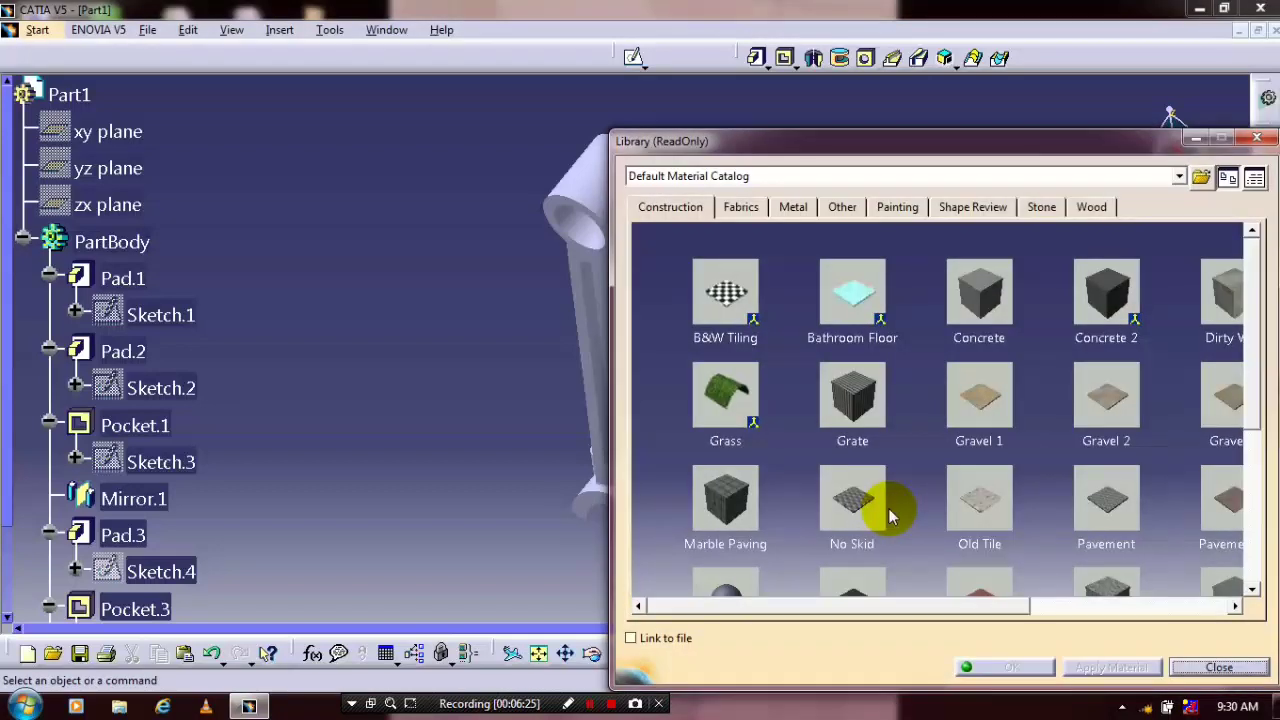
{"action": "left_click", "coordinate": [793, 207]}
{"action": "middle_click_drag", "start_coordinate": [492, 338], "coordinate": [477, 337]}
{"action": "scroll", "coordinate": [1200, 380], "scroll_direction": "down", "scroll_amount": 3}
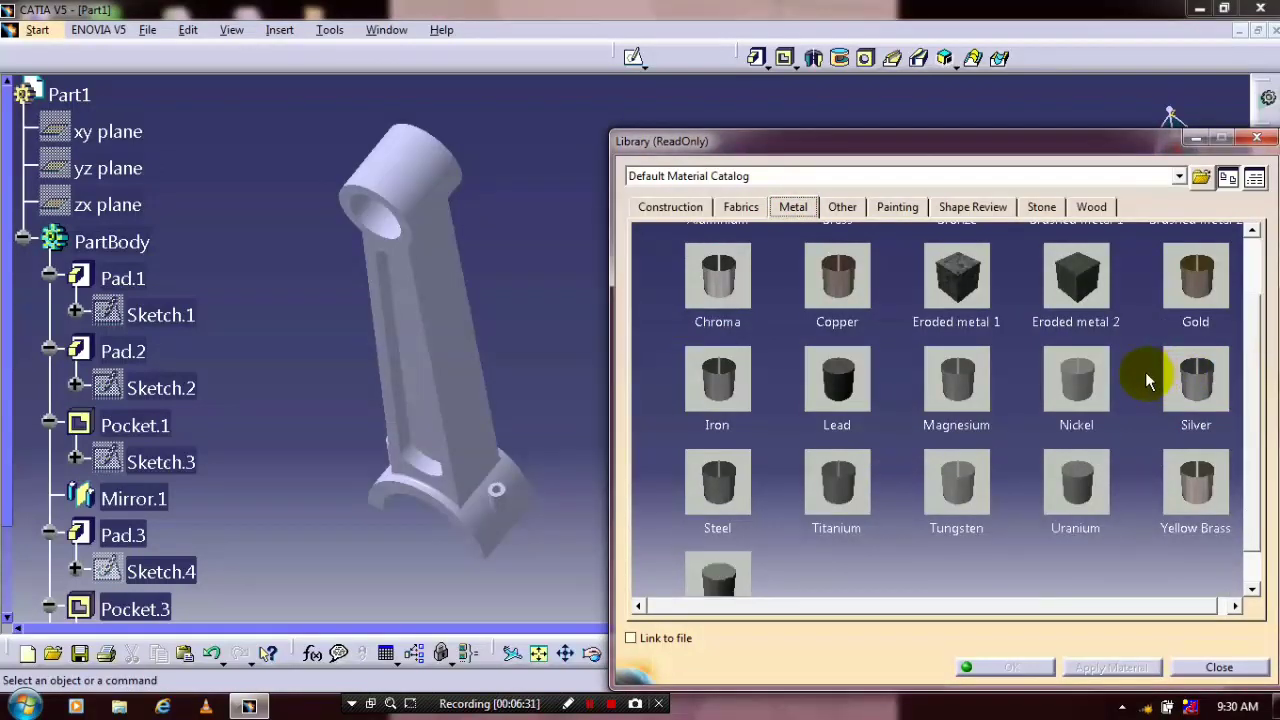
{"action": "left_click_drag", "start_coordinate": [717, 275], "coordinate": [429, 302]}
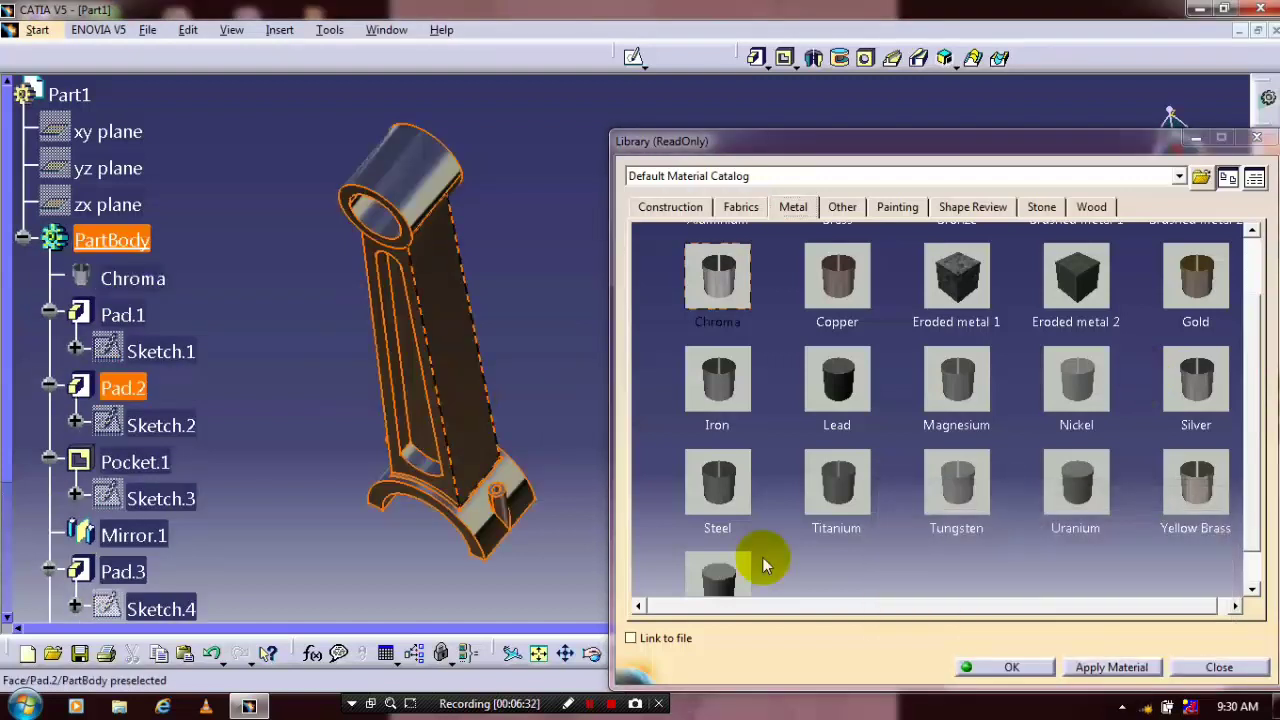
{"action": "key", "text": "Return"}
Save the part as "connect rod" in the "engine ass" folder on the desktop.
{"action": "middle_click_drag", "start_coordinate": [762, 566], "coordinate": [680, 371]}
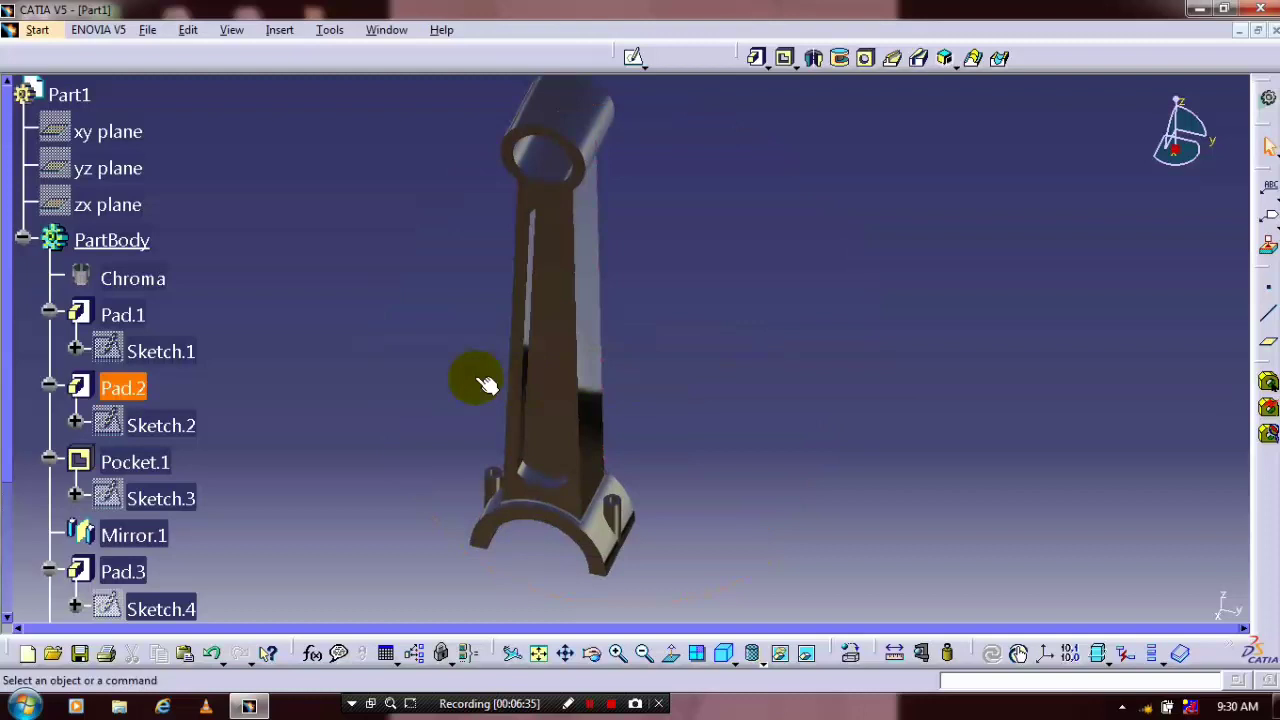
{"action": "middle_click_drag", "start_coordinate": [486, 385], "coordinate": [272, 226]}
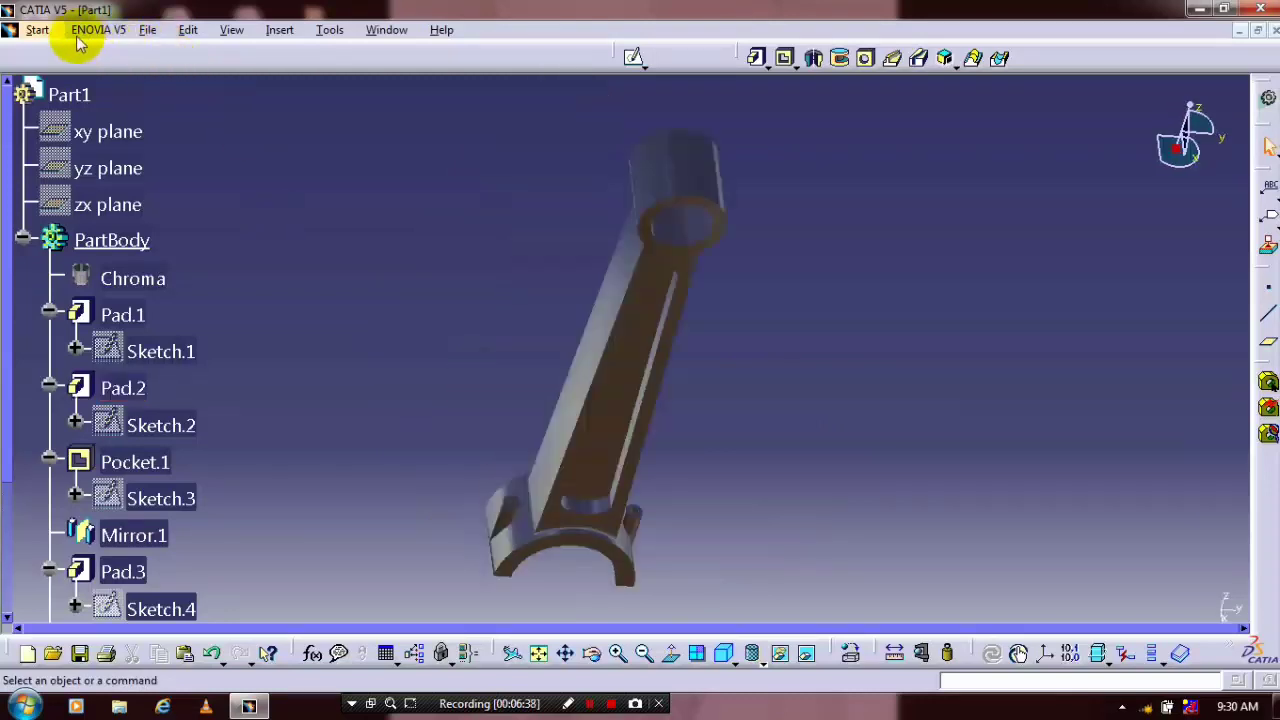
{"action": "left_click", "coordinate": [145, 30]}
{"action": "left_click", "coordinate": [180, 173]}
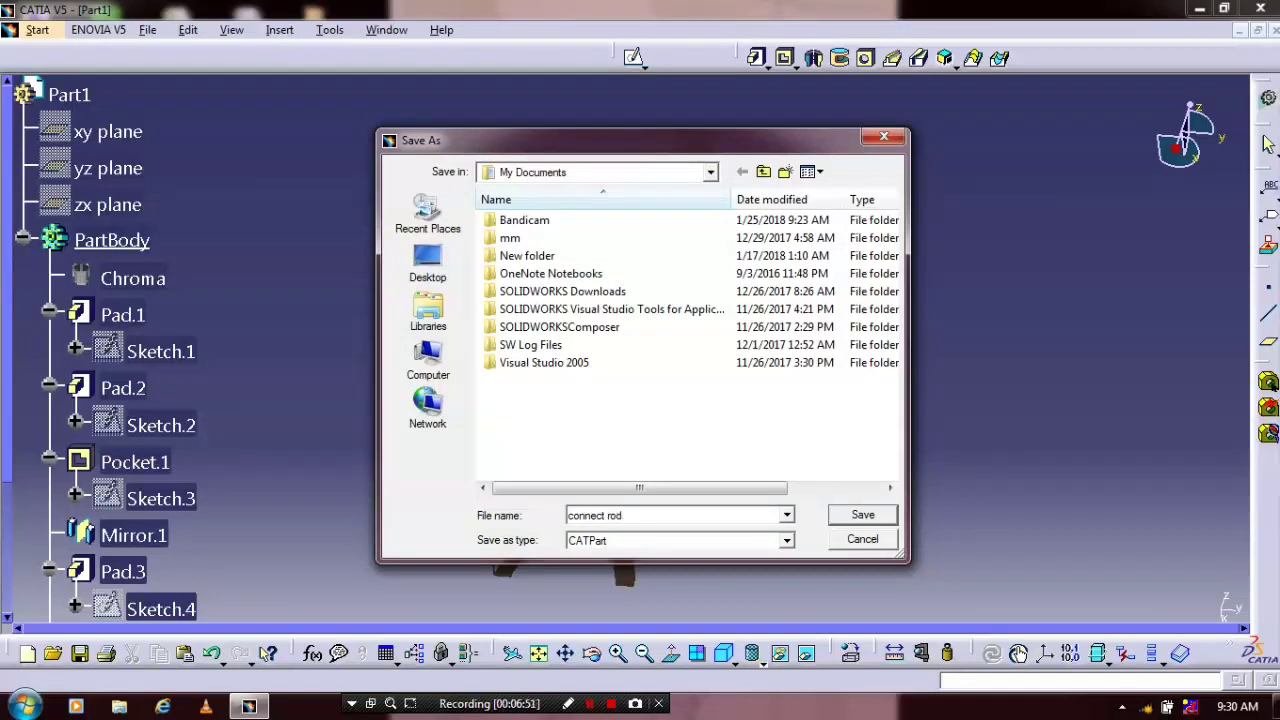
{"action": "left_click", "coordinate": [428, 264]}
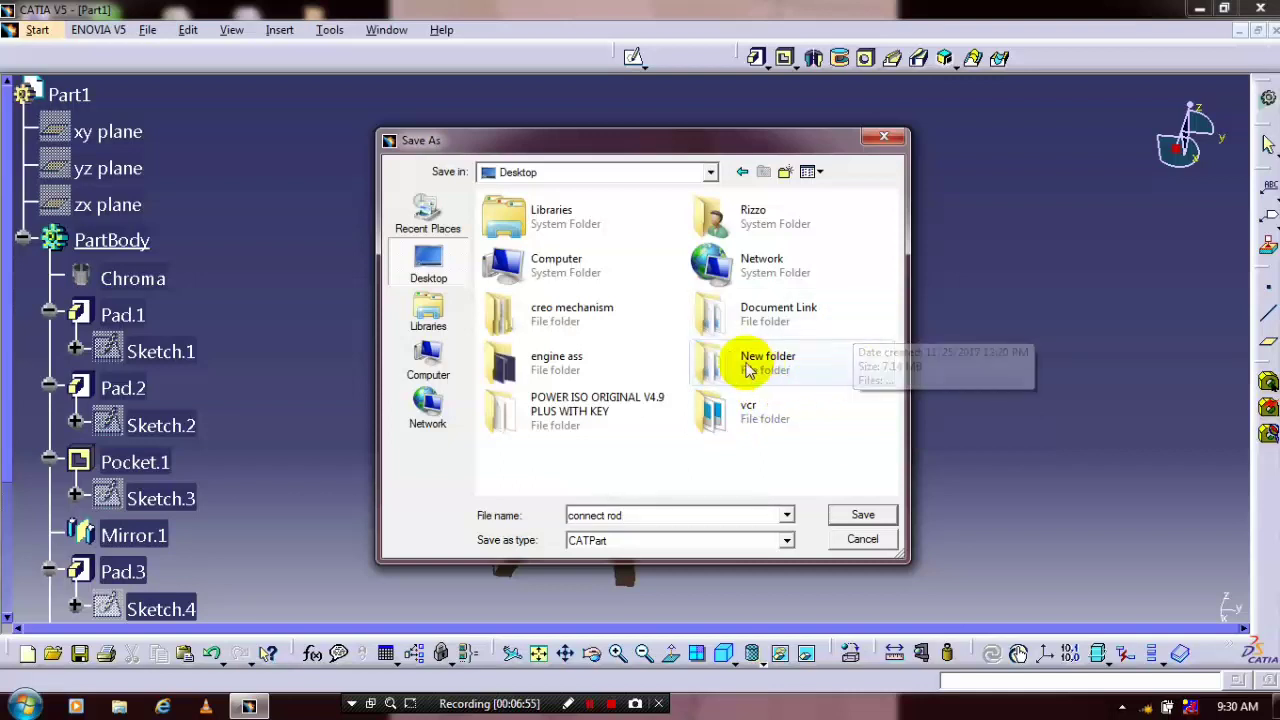
{"action": "left_click", "coordinate": [848, 511]}
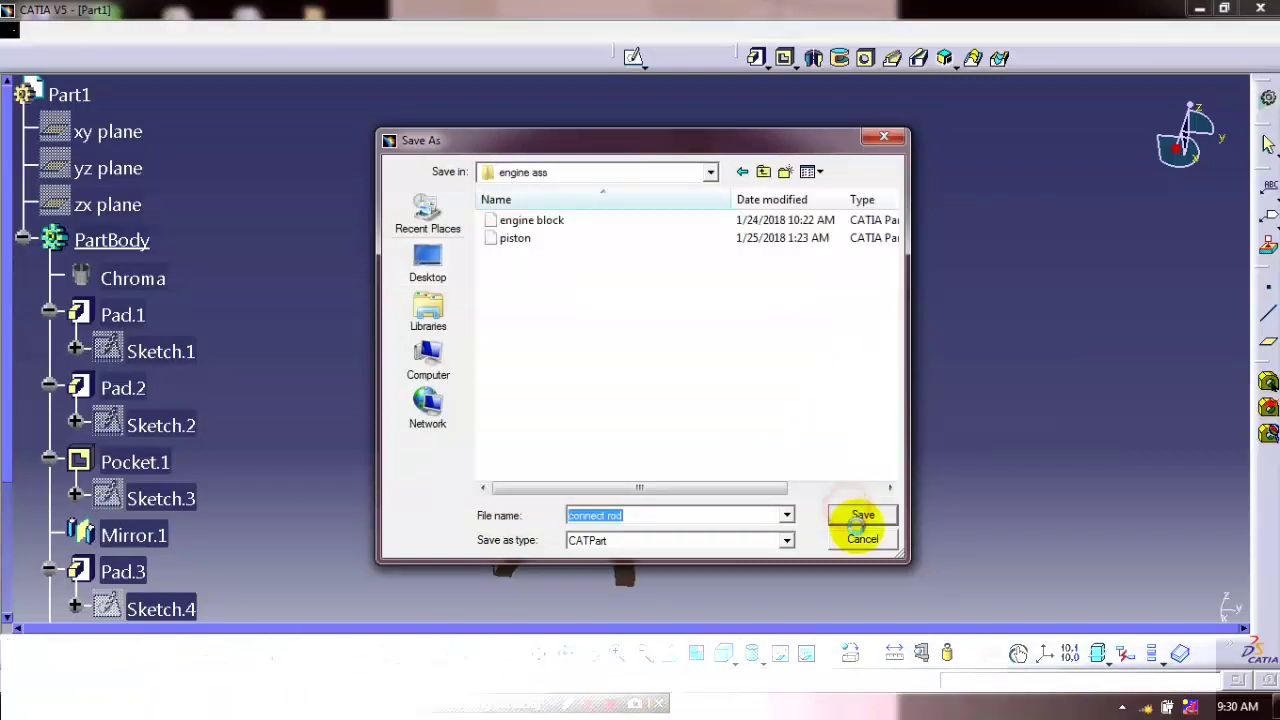
{"action": "left_click", "coordinate": [855, 512]}
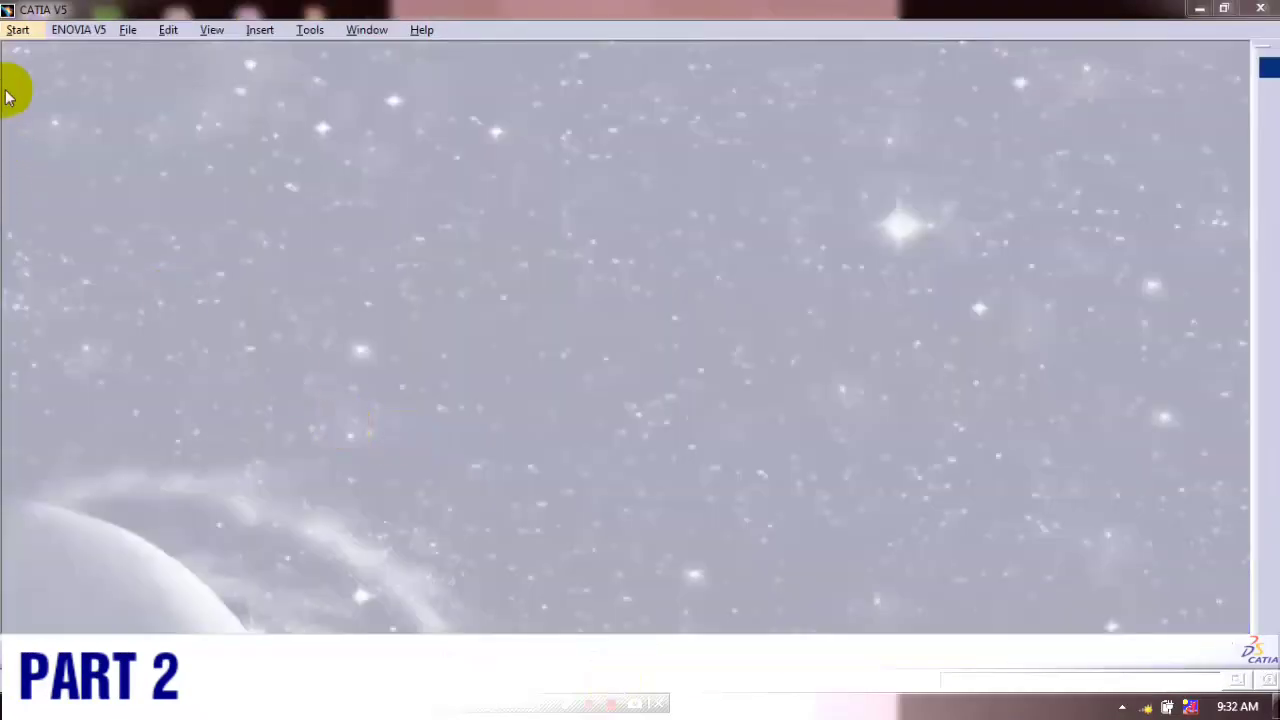
Create a new part in Part Design and start a sketch on the yz plane.
{"action": "left_click", "coordinate": [22, 30]}
{"action": "mouse_move", "coordinate": [86, 74]}
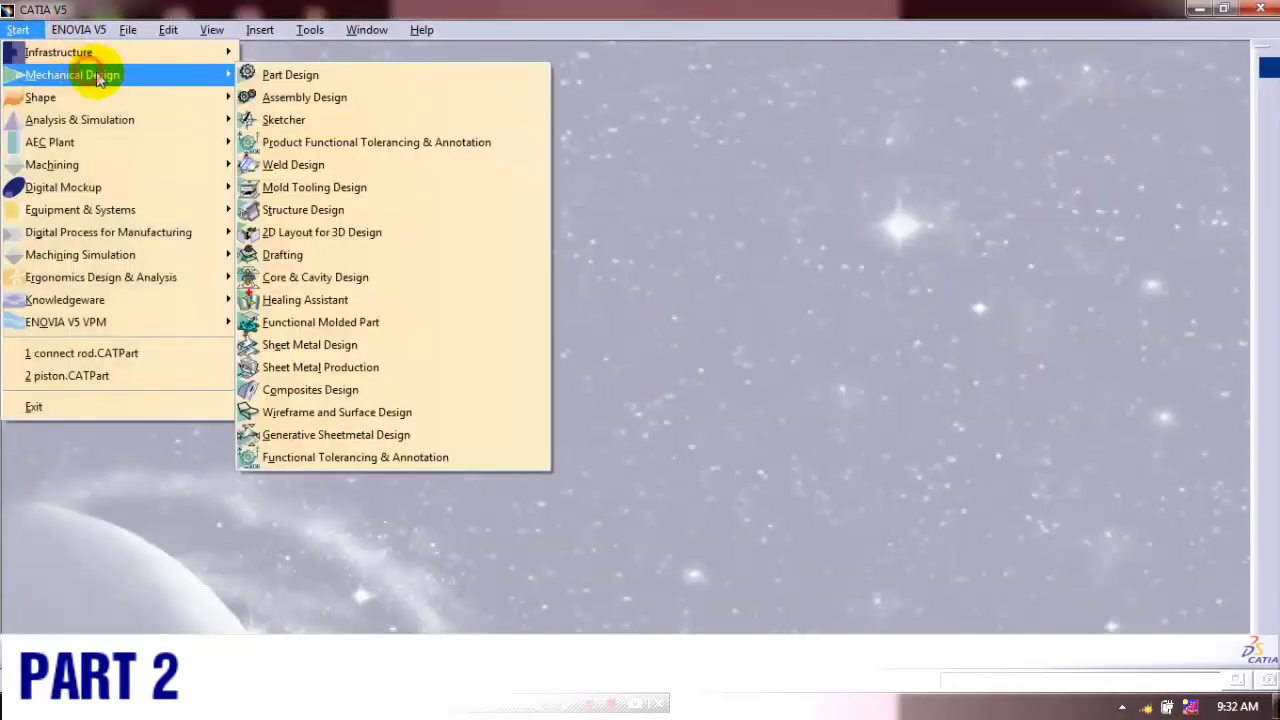
{"action": "left_click", "coordinate": [255, 75]}
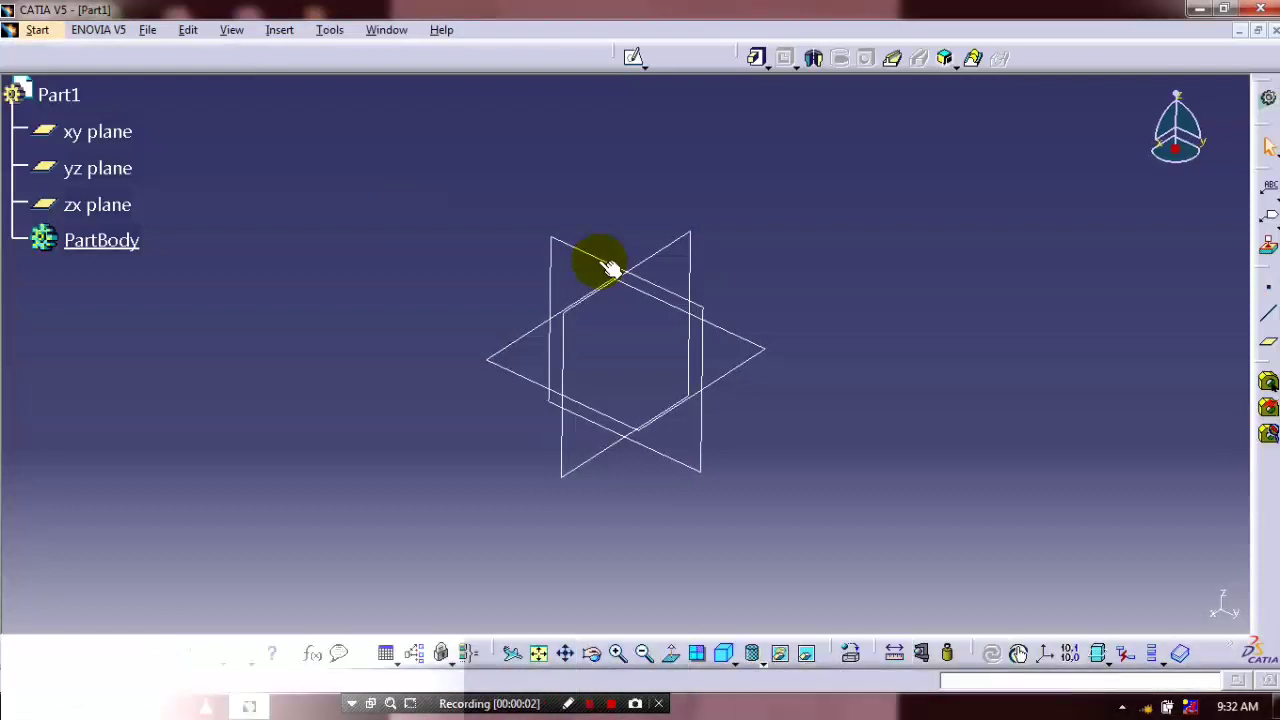
{"action": "left_click", "coordinate": [594, 263]}
{"action": "left_click", "coordinate": [631, 60]}
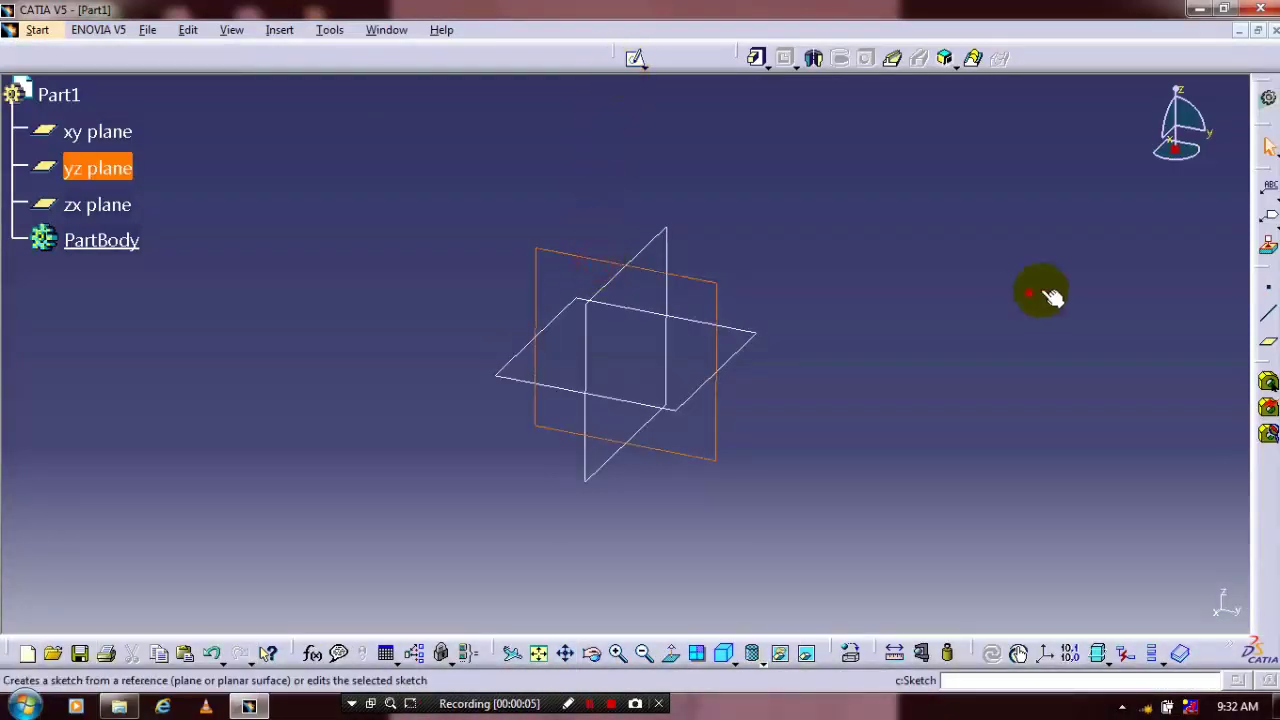
Sketch two concentric circles centred on the origin, about 73 mm and about 50 mm in diameter.
{"action": "left_click", "coordinate": [1233, 224]}
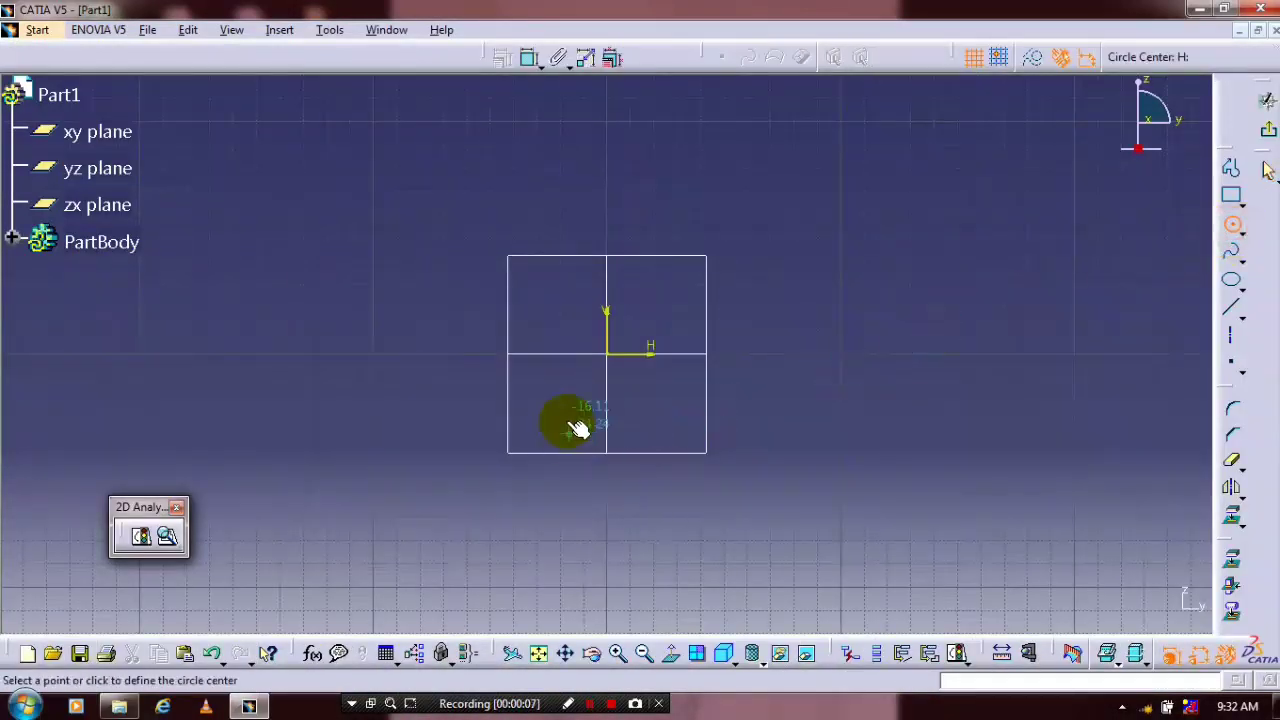
{"action": "left_click", "coordinate": [614, 356]}
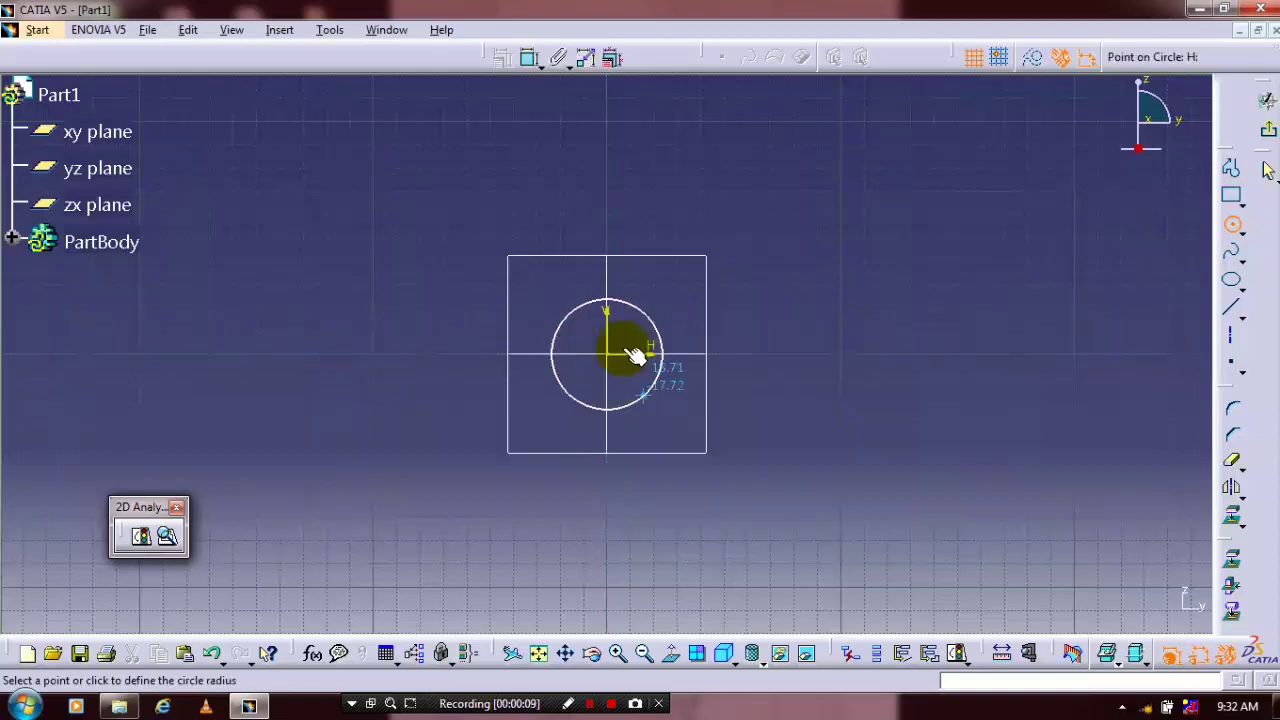
{"action": "left_click", "coordinate": [691, 347]}
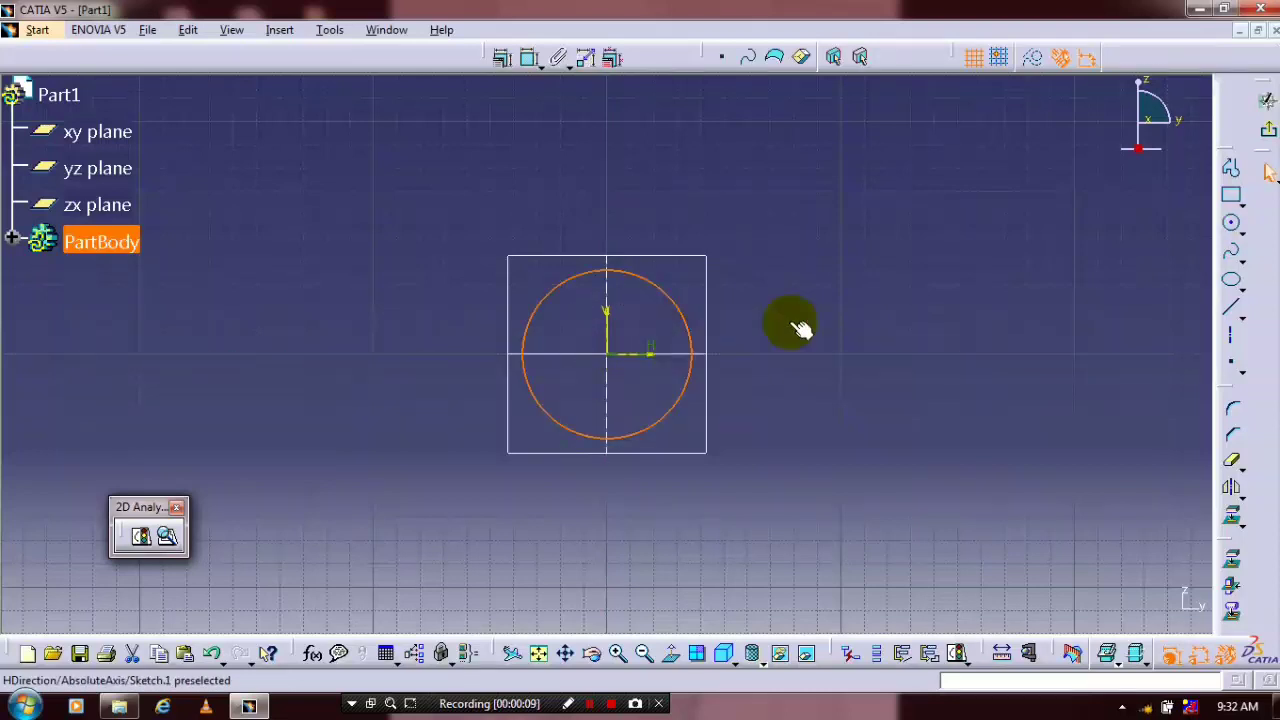
{"action": "left_click", "coordinate": [612, 356]}
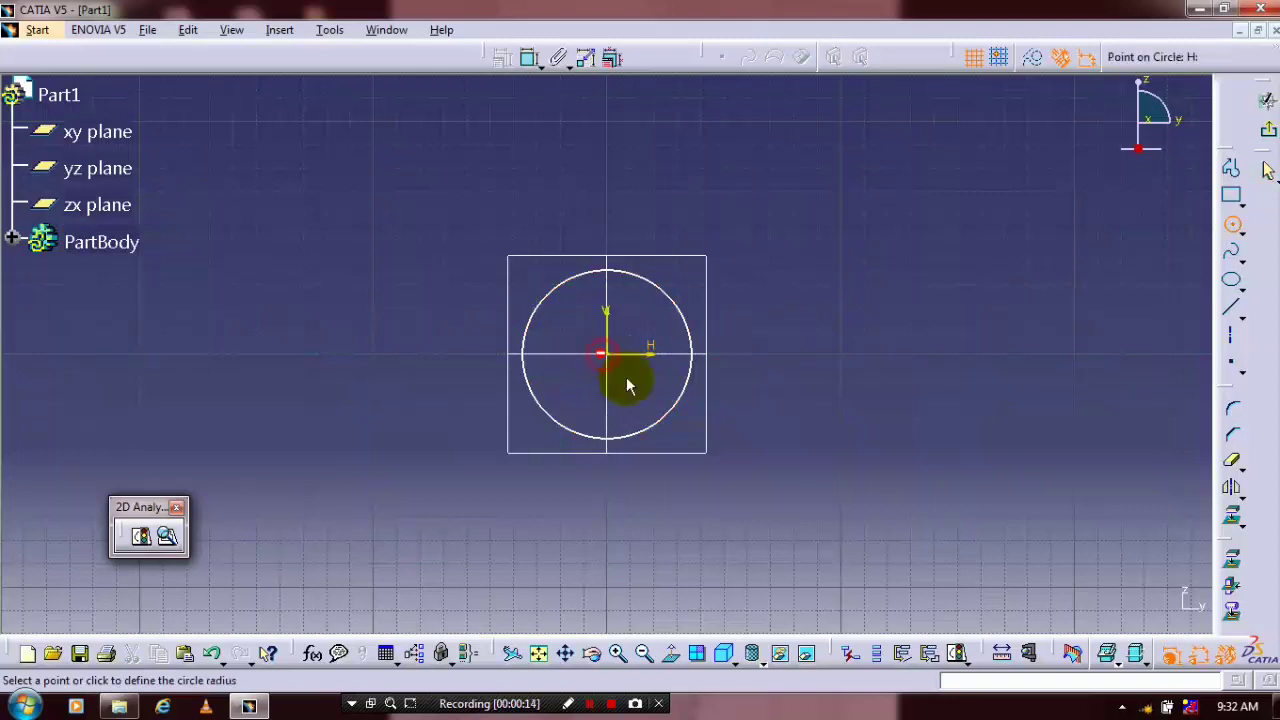
{"action": "left_click", "coordinate": [648, 395]}
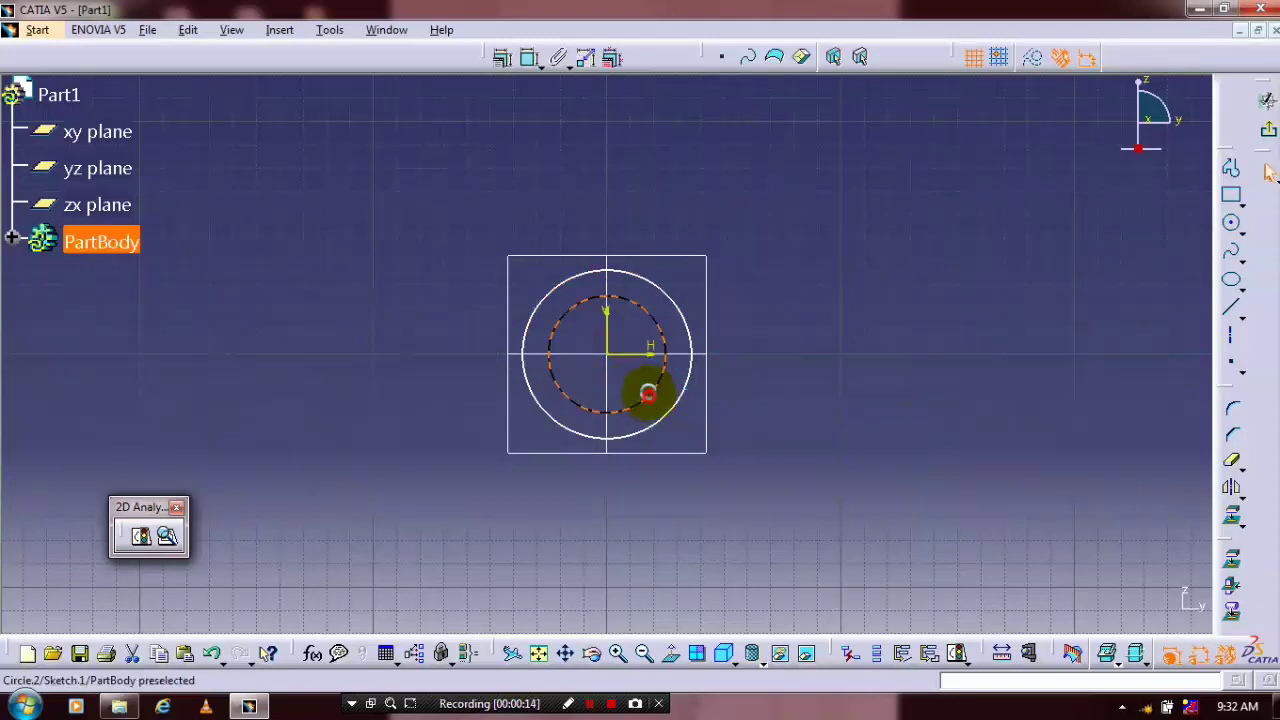
Dimension the inner circle with a diameter of 12 mm.
{"action": "left_click", "coordinate": [529, 57]}
{"action": "left_click", "coordinate": [797, 293]}
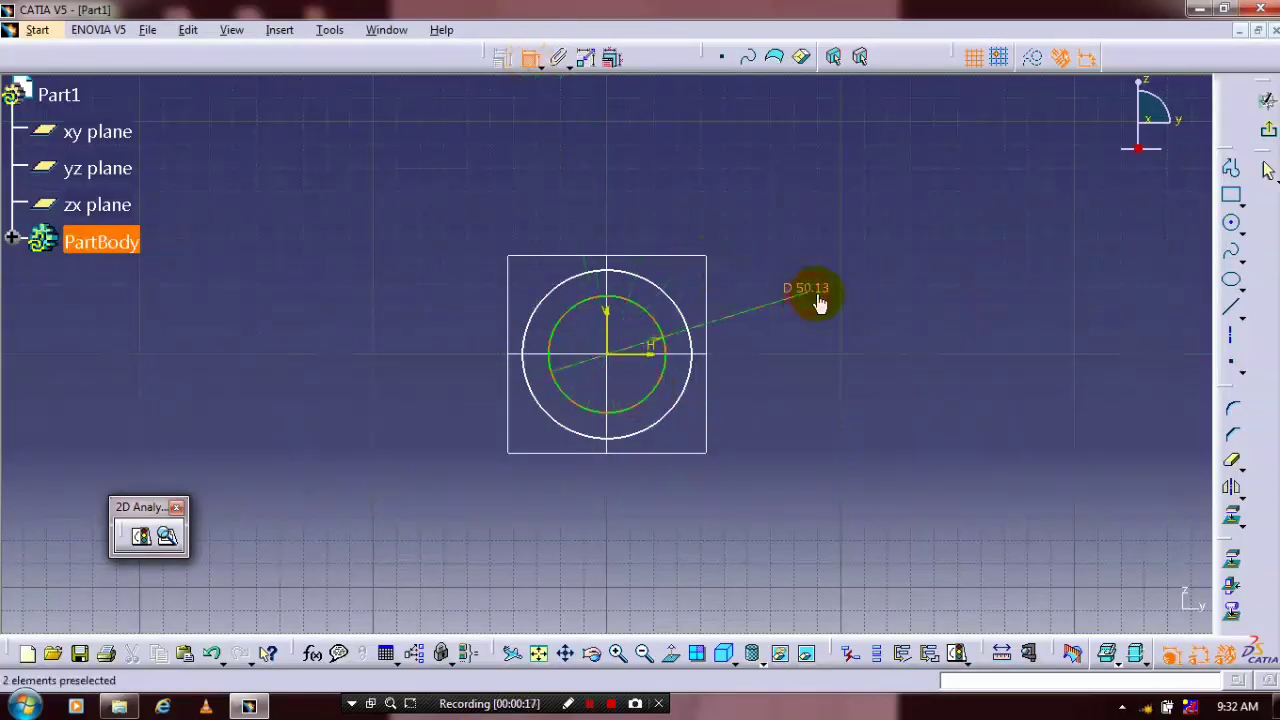
{"action": "double_click", "coordinate": [815, 292]}
{"action": "type", "text": "12mm"}
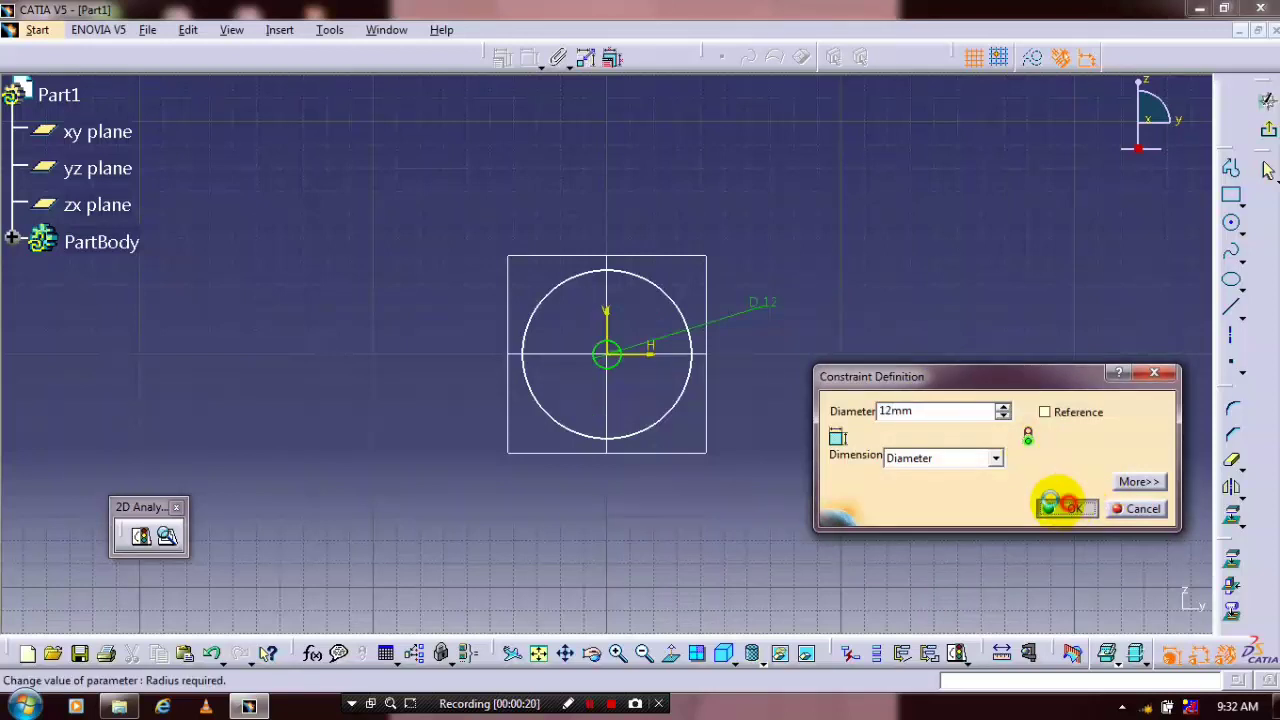
{"action": "left_click", "coordinate": [1066, 508]}
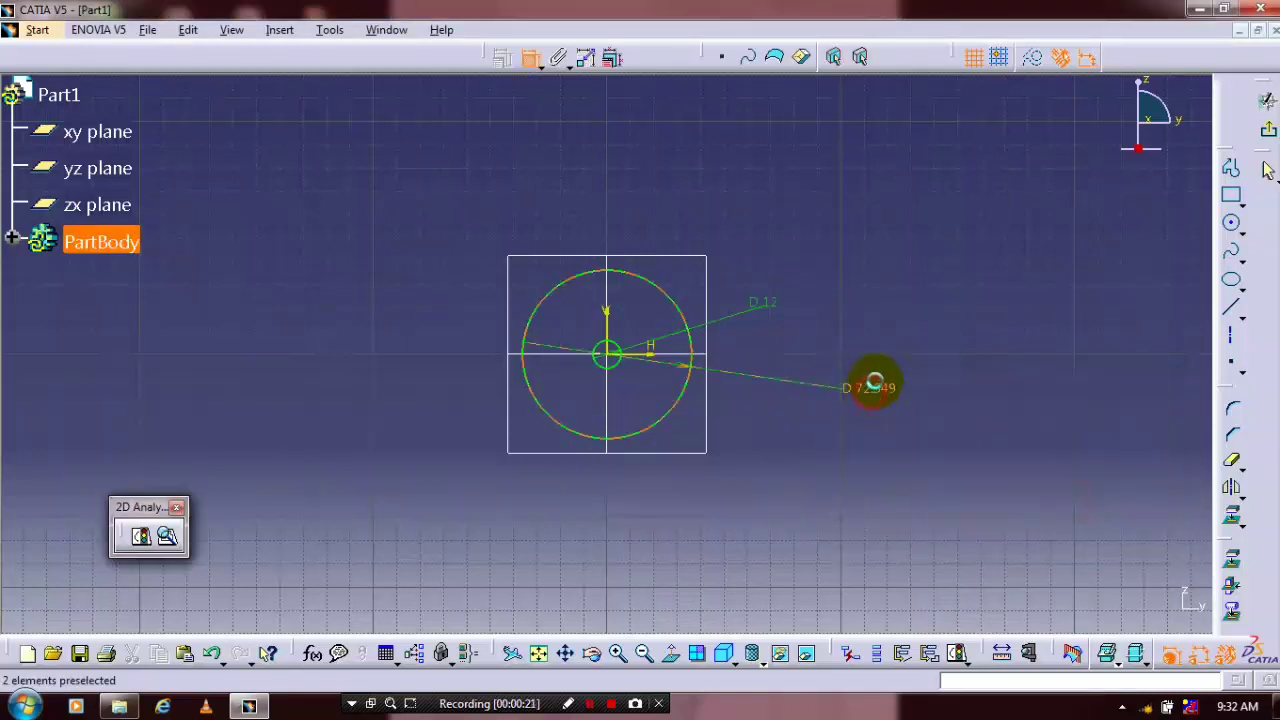
Set the outer circle's diameter to 16 mm.
{"action": "double_click", "coordinate": [872, 388]}
{"action": "type", "text": "16"}
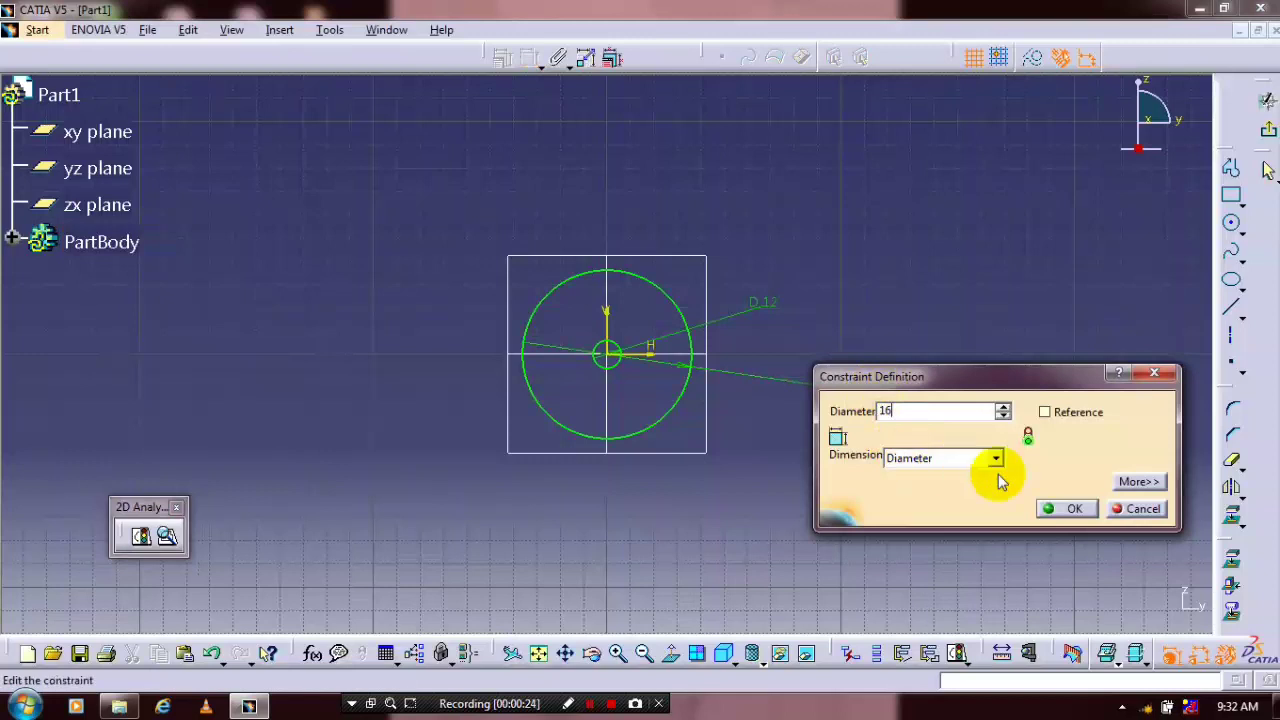
{"action": "left_click", "coordinate": [1062, 508]}
{"action": "middle_click_drag", "start_coordinate": [590, 418], "coordinate": [614, 232]}
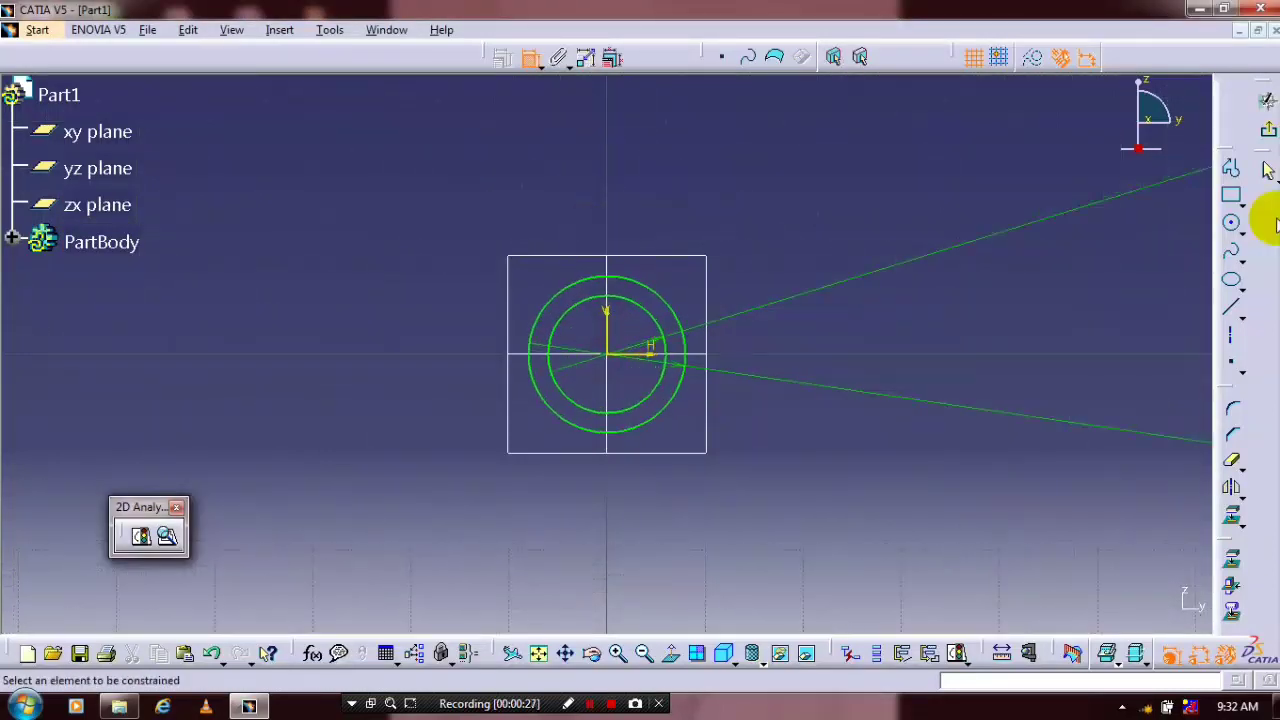
Draw a horizontal line through the origin across the full width of the outer circle.
{"action": "left_click", "coordinate": [1231, 168]}
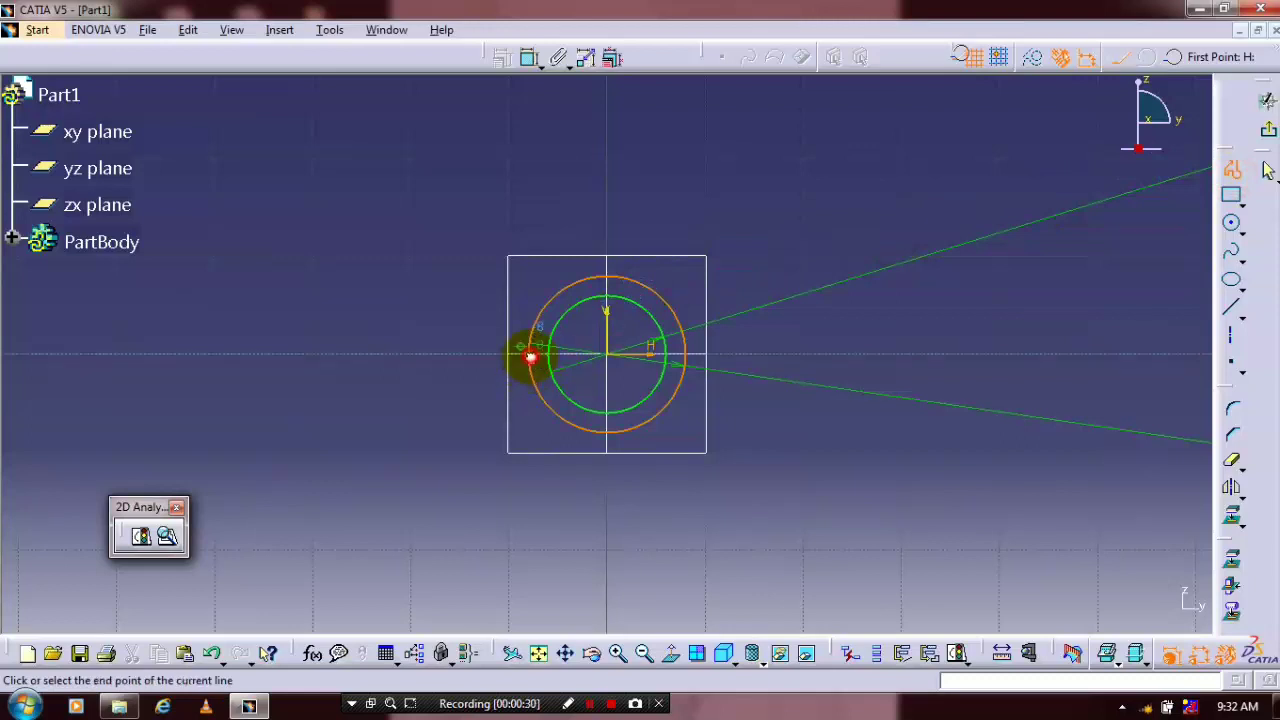
{"action": "left_click", "coordinate": [697, 360]}
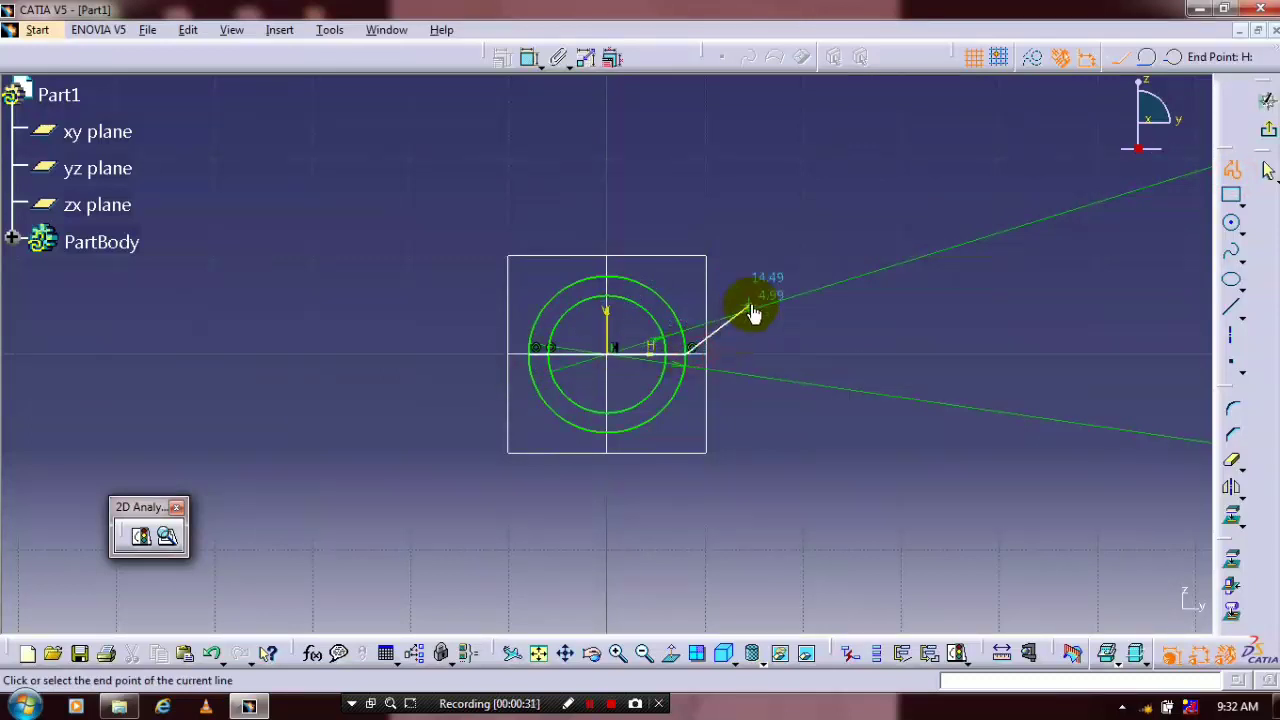
{"action": "key", "text": "Escape"}
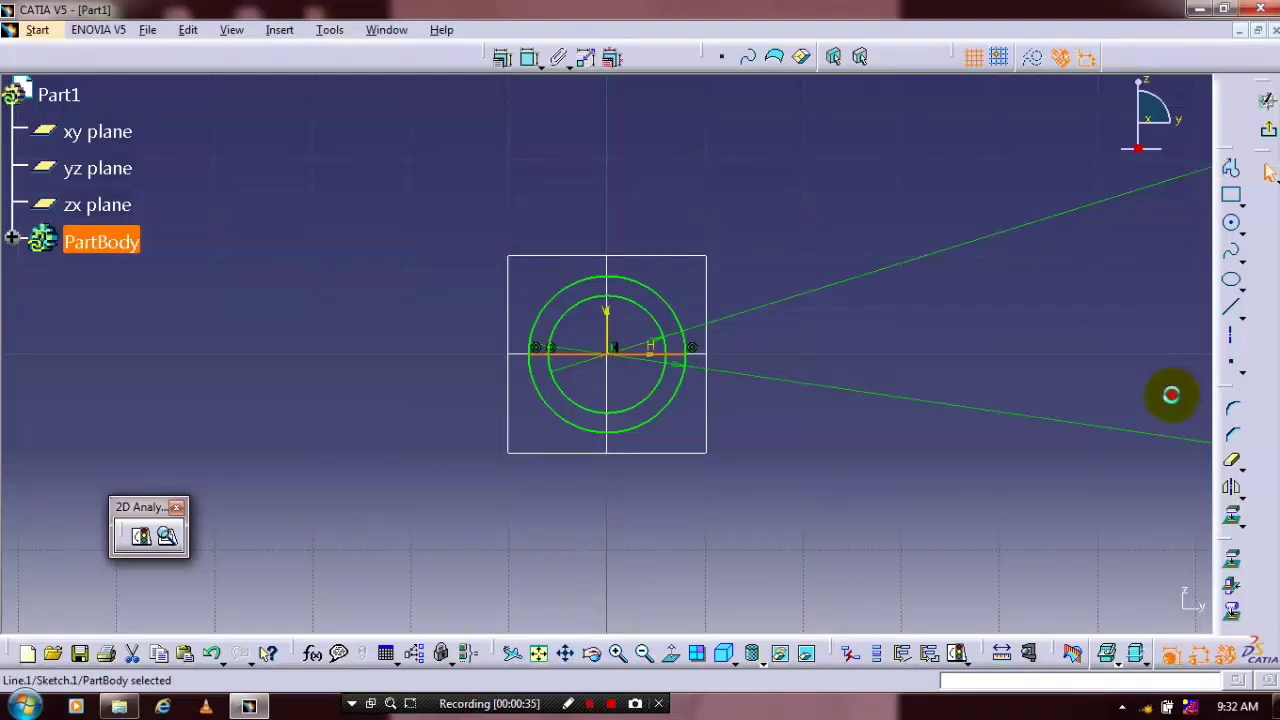
Trim away the lower halves of both circles and the line inside the inner arc, then exit the sketch.
{"action": "left_click", "coordinate": [1233, 462]}
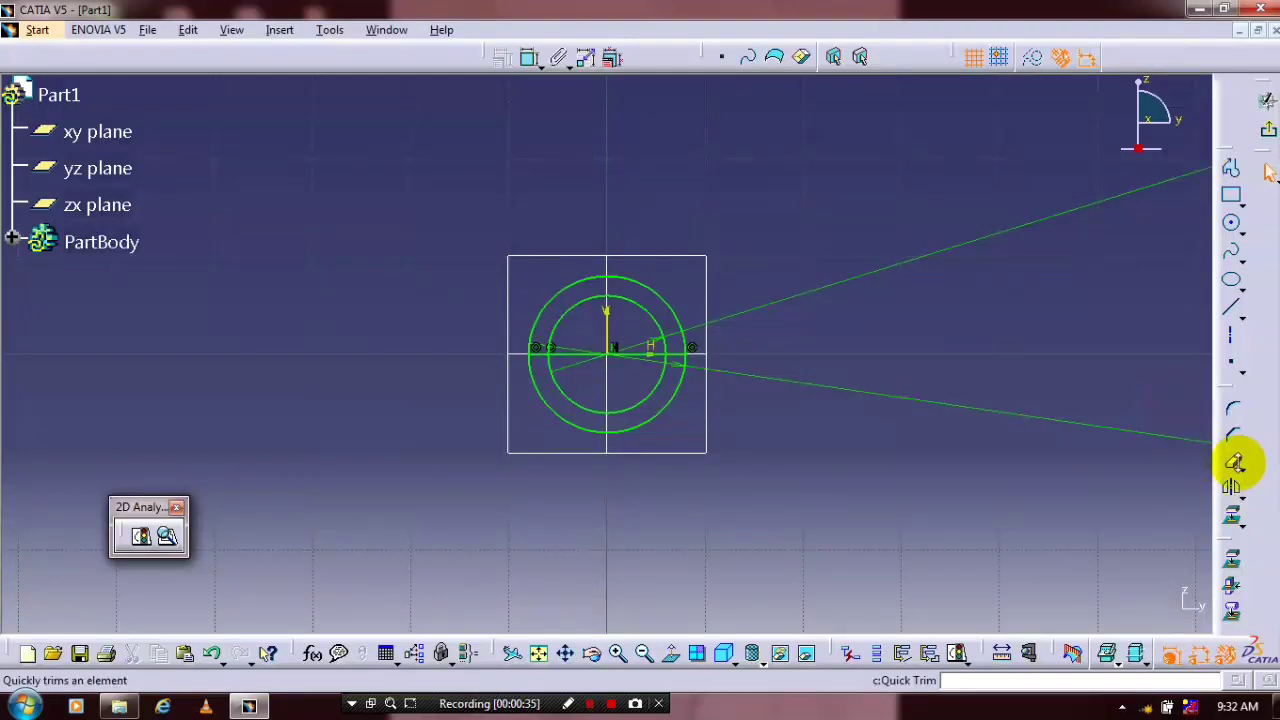
{"action": "left_click", "coordinate": [645, 420]}
{"action": "left_click", "coordinate": [637, 399]}
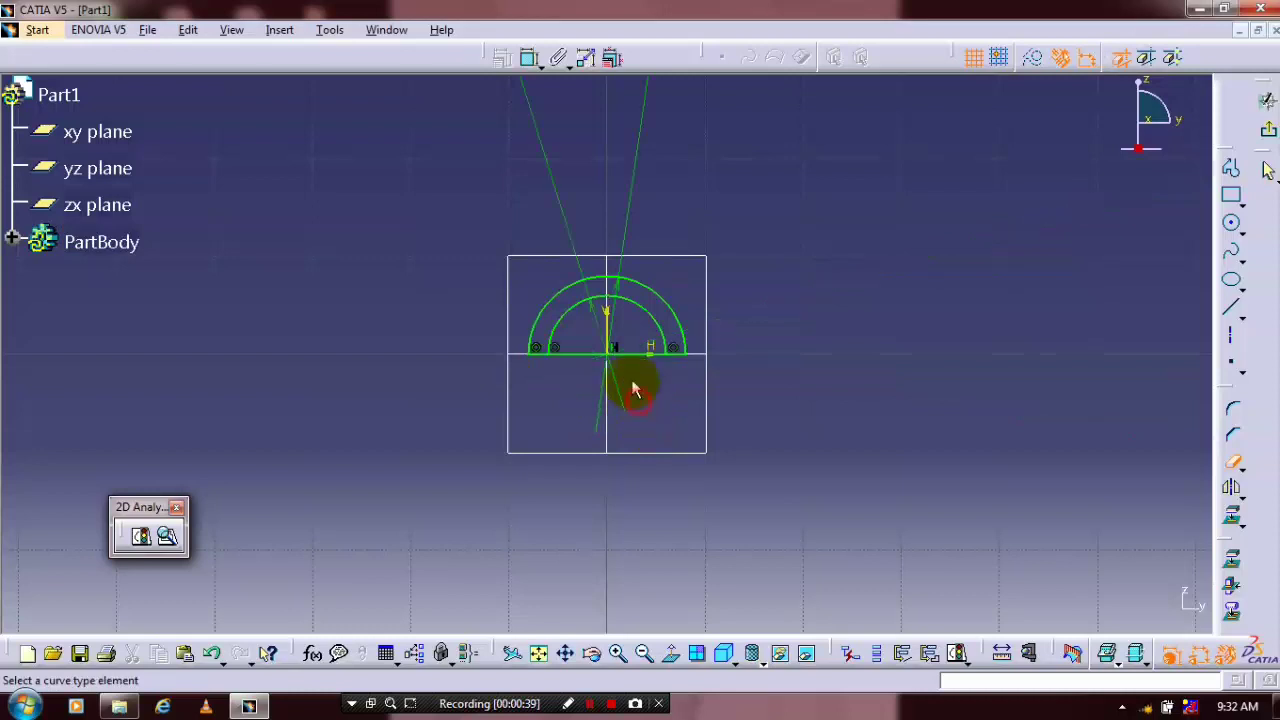
{"action": "left_click", "coordinate": [628, 348]}
{"action": "left_click", "coordinate": [1268, 133]}
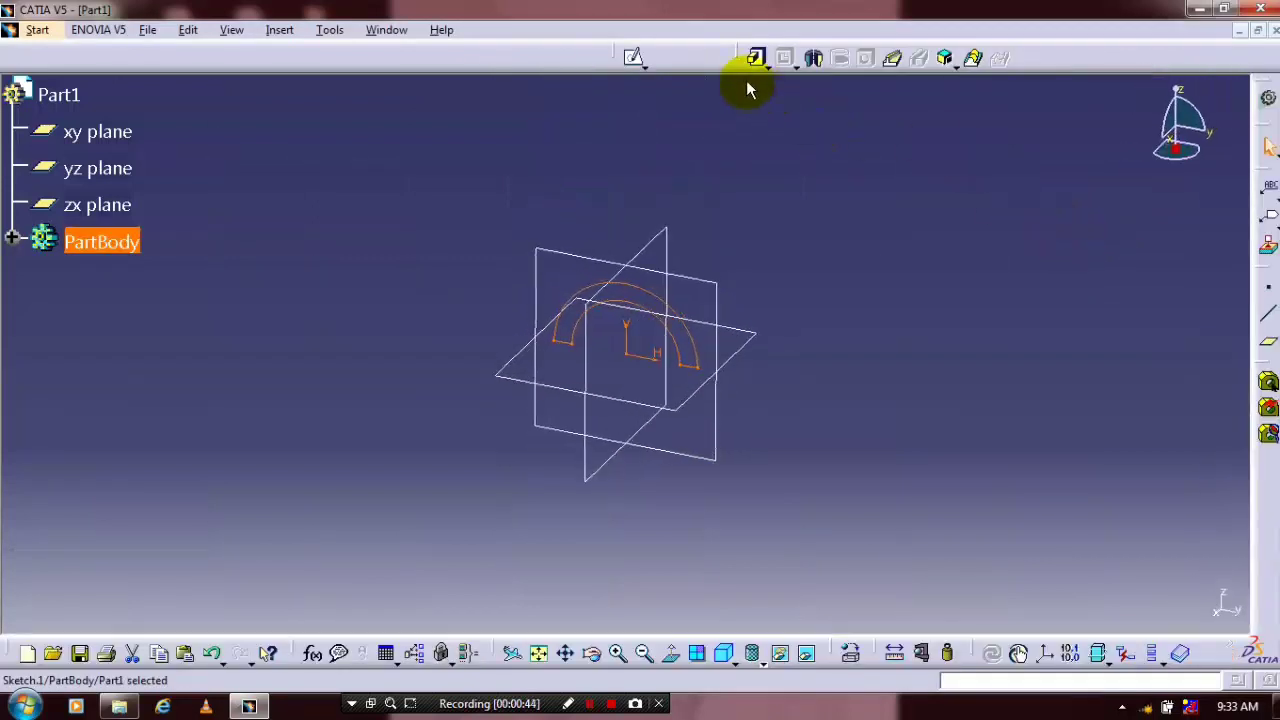
Pad the half-ring profile 5 mm in the first direction and 5 mm in the second direction.
{"action": "left_click", "coordinate": [760, 60]}
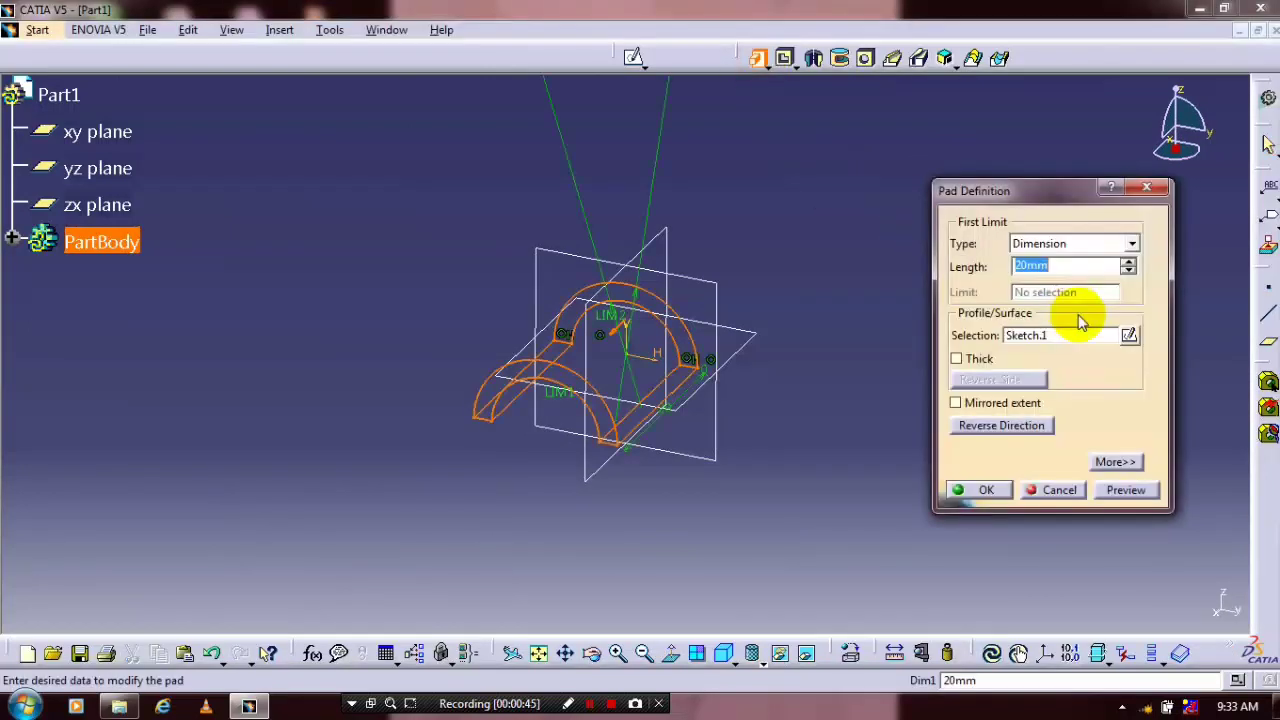
{"action": "type", "text": "5"}
{"action": "left_click", "coordinate": [1115, 461]}
{"action": "left_click", "coordinate": [1187, 265]}
{"action": "type", "text": "5"}
{"action": "left_click", "coordinate": [1090, 489]}
{"action": "middle_click_drag", "start_coordinate": [854, 450], "coordinate": [612, 265]}
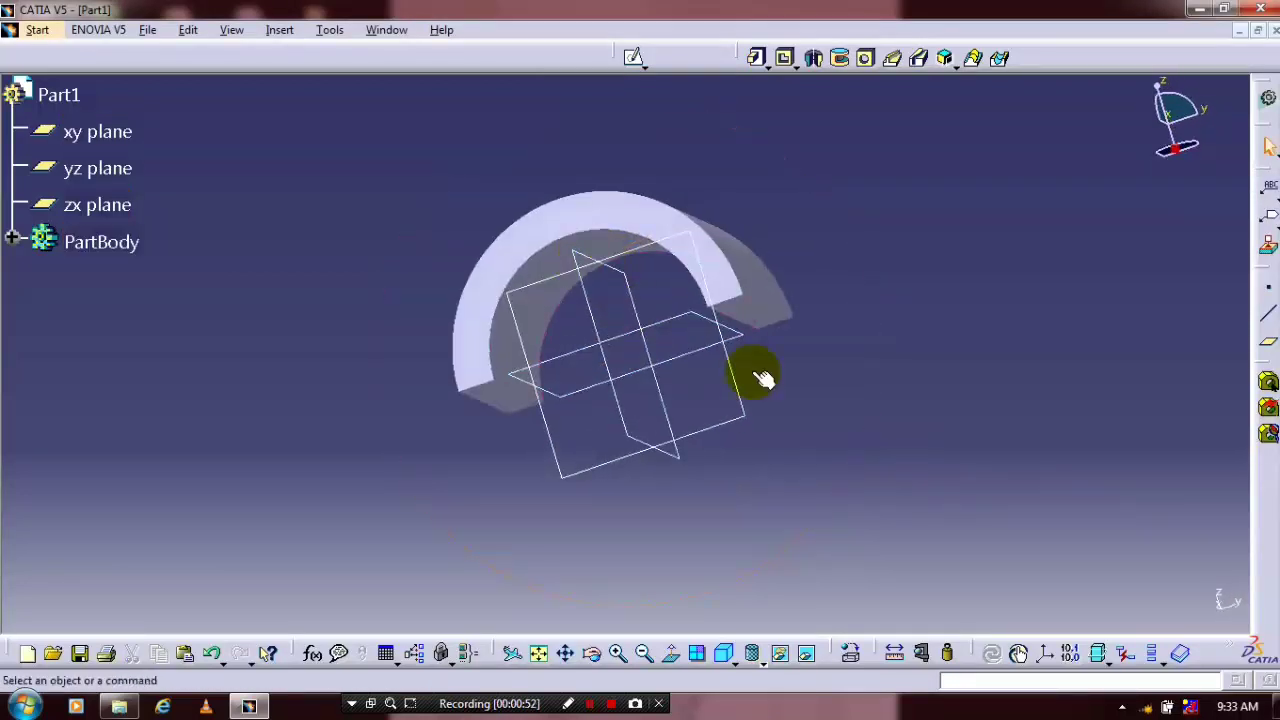
Start a sketch on one flat end face of the half ring and draw a small circle centred on the vertical axis.
{"action": "left_click", "coordinate": [757, 320]}
{"action": "left_click", "coordinate": [631, 56]}
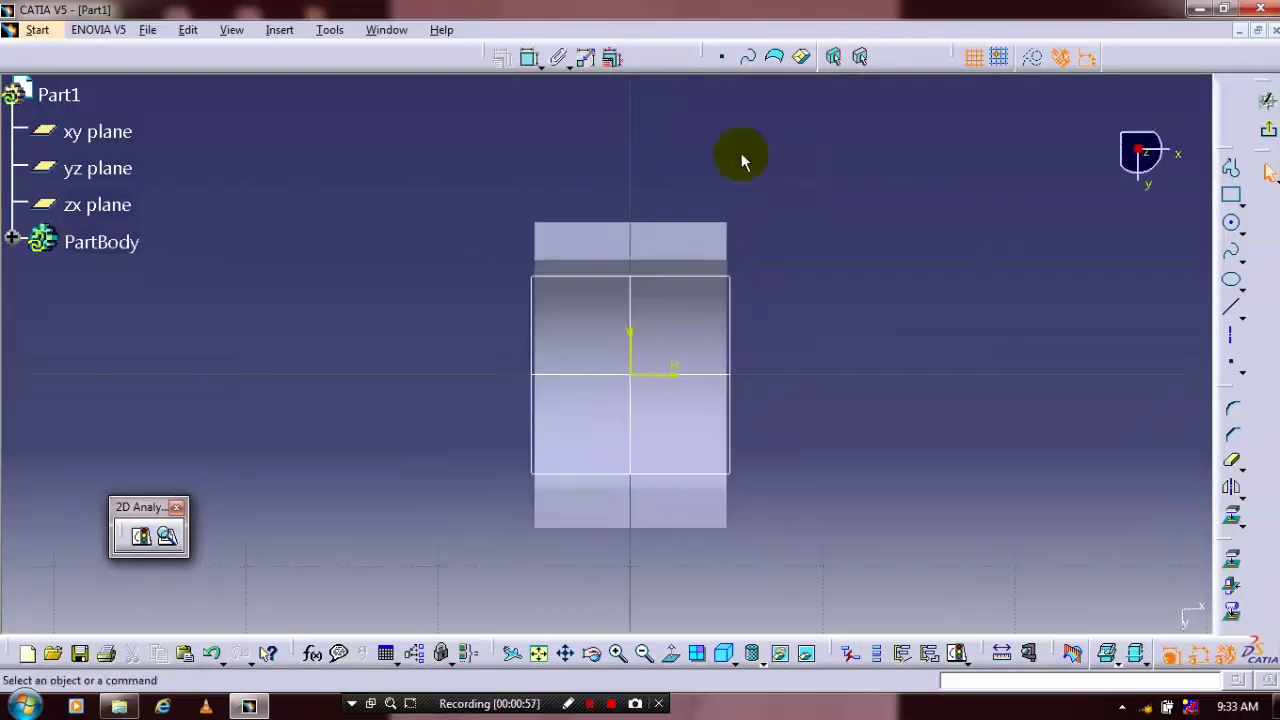
{"action": "left_click", "coordinate": [1232, 223]}
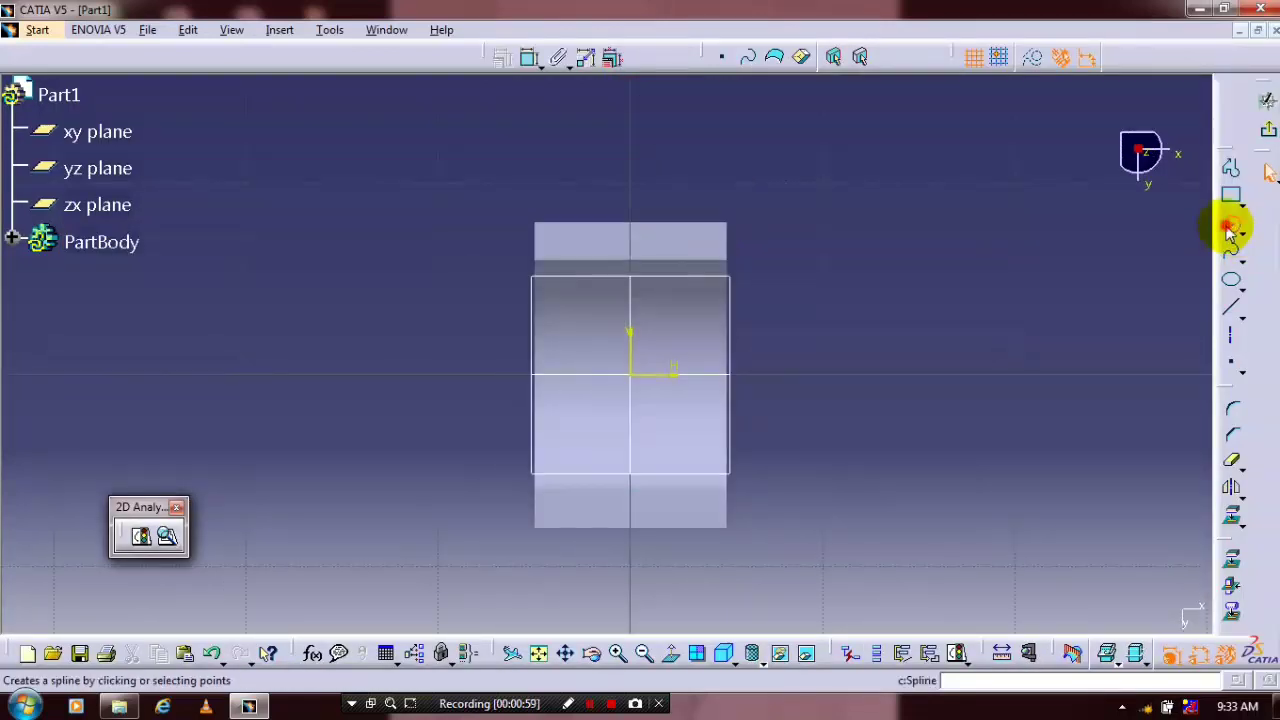
{"action": "left_click", "coordinate": [631, 240]}
{"action": "left_click", "coordinate": [650, 243]}
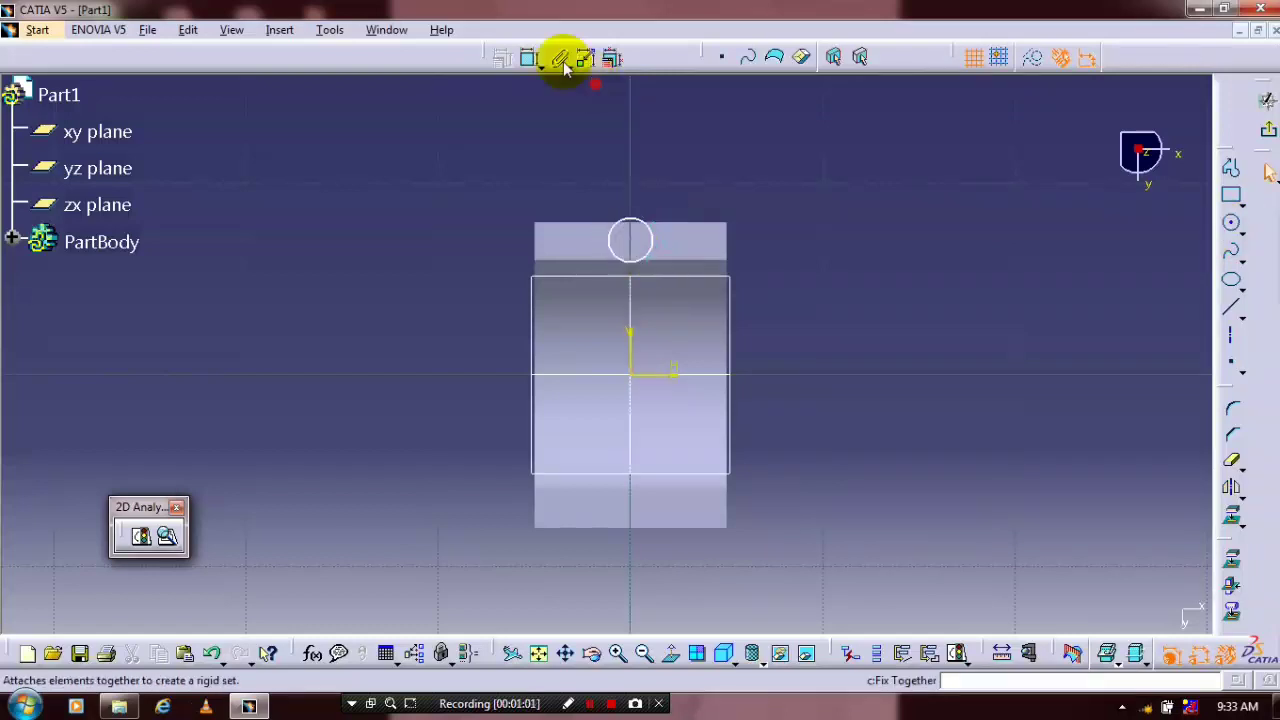
Dimension the small circle on the end face with a diameter of 2 mm.
{"action": "left_click", "coordinate": [528, 62]}
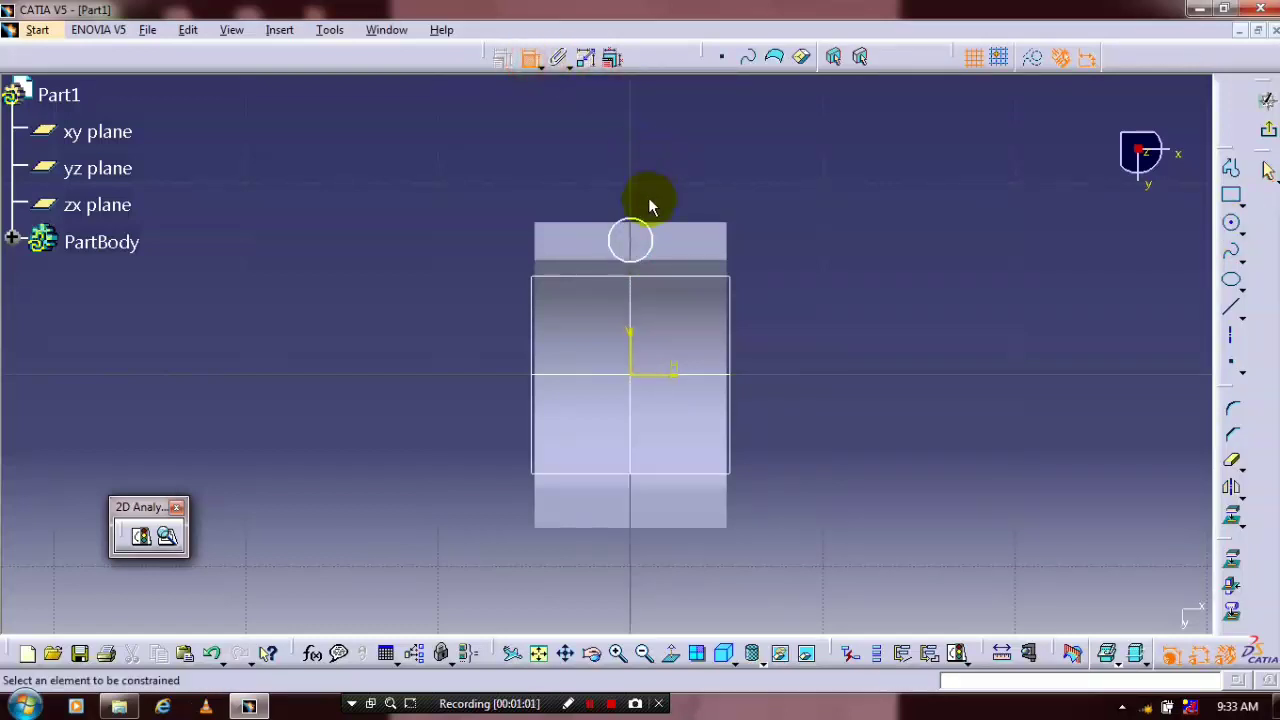
{"action": "left_click", "coordinate": [645, 222]}
{"action": "double_click", "coordinate": [697, 190]}
{"action": "type", "text": "2"}
{"action": "key", "text": "Return"}
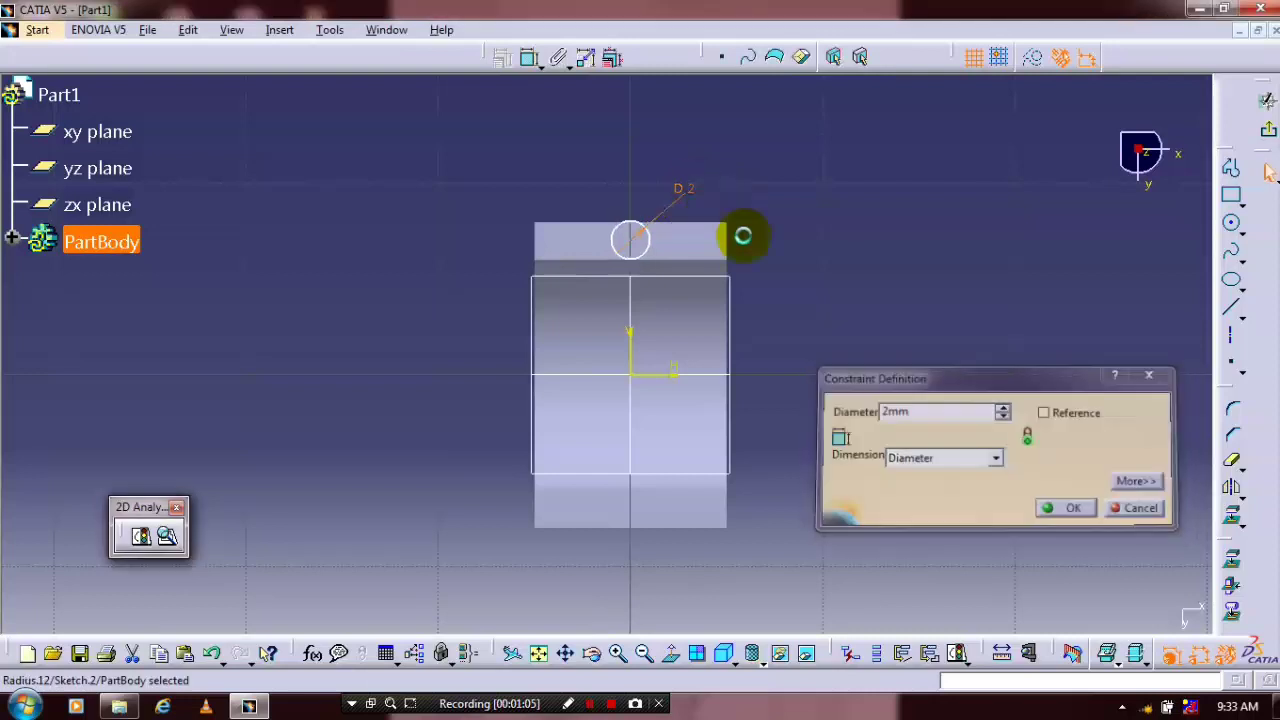
Constrain the 2 mm circle's centre 1 mm from the end face's outer edge and exit the sketch.
{"action": "left_click", "coordinate": [528, 58]}
{"action": "middle_click_drag", "start_coordinate": [543, 163], "coordinate": [646, 180], "text": "ctrl"}
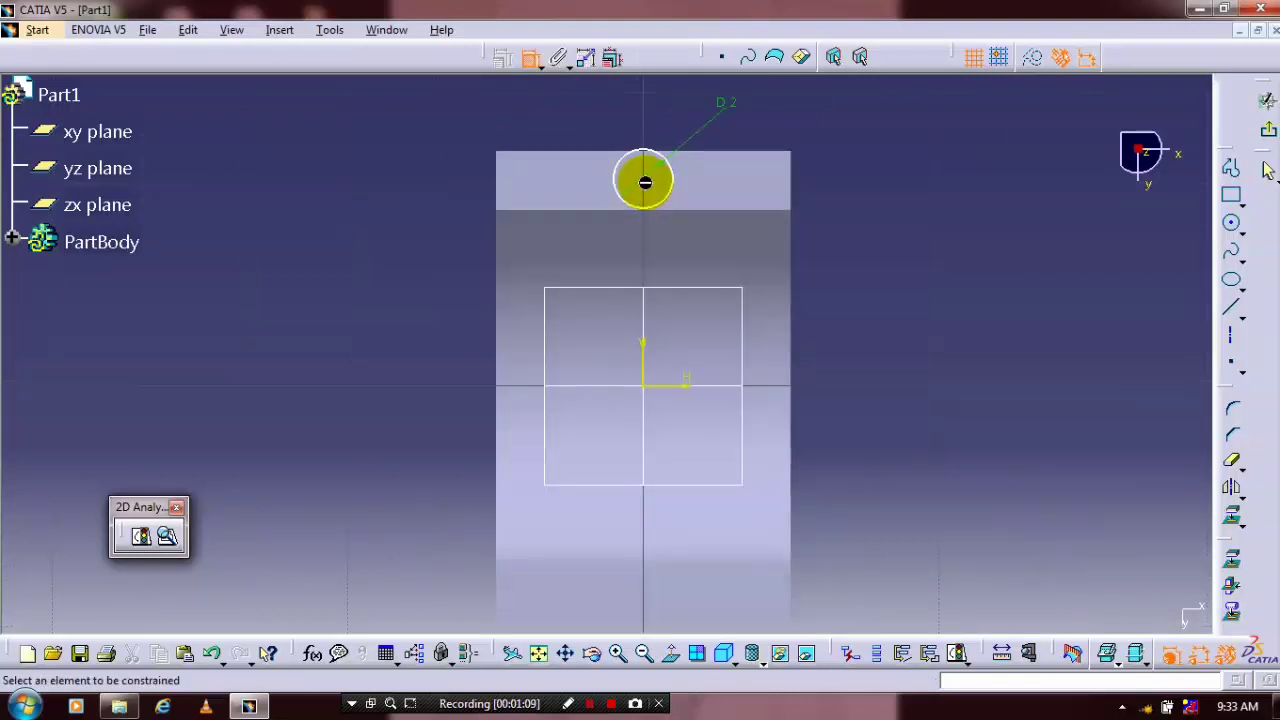
{"action": "left_click", "coordinate": [715, 158]}
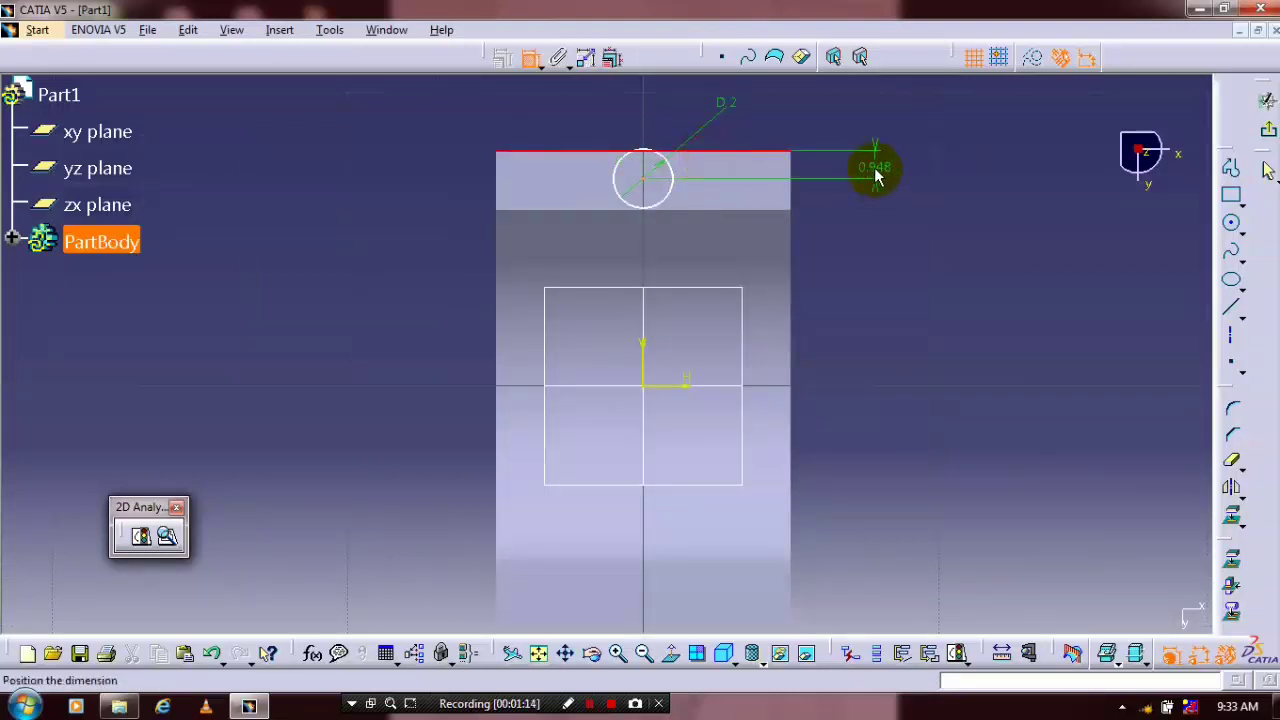
{"action": "left_click", "coordinate": [875, 176]}
{"action": "double_click", "coordinate": [878, 168]}
{"action": "type", "text": "1"}
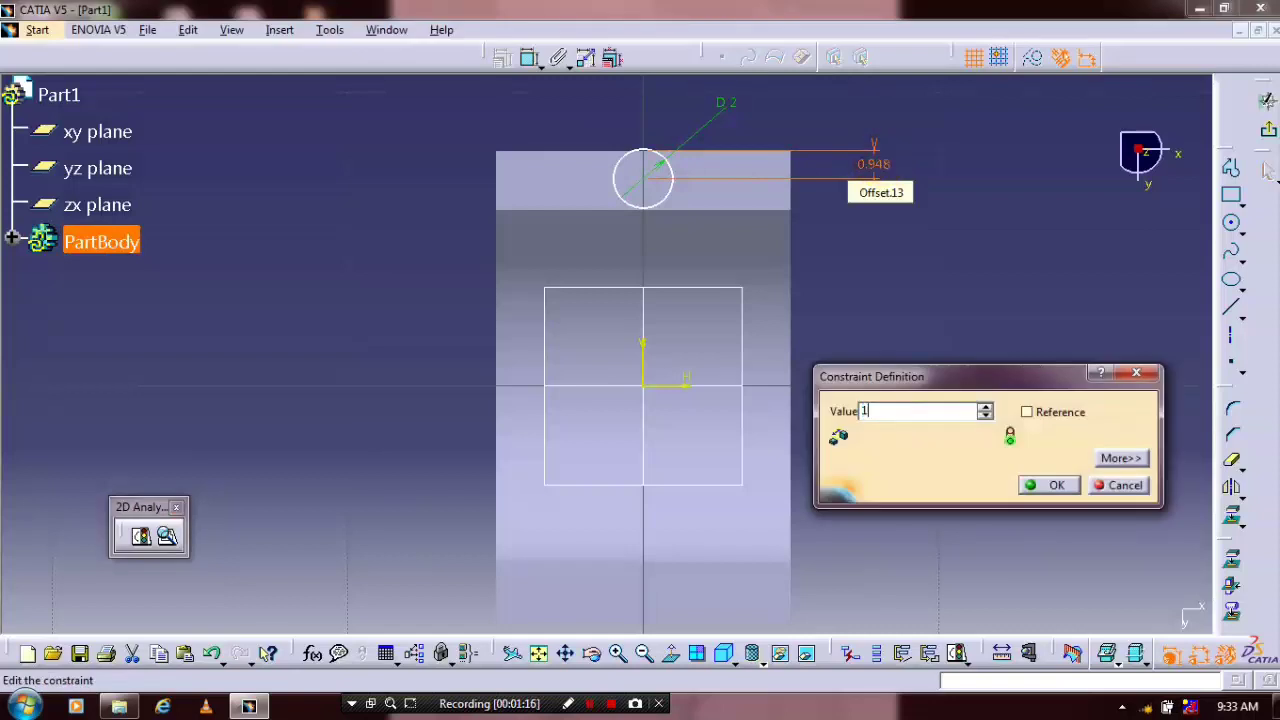
{"action": "key", "text": "Return"}
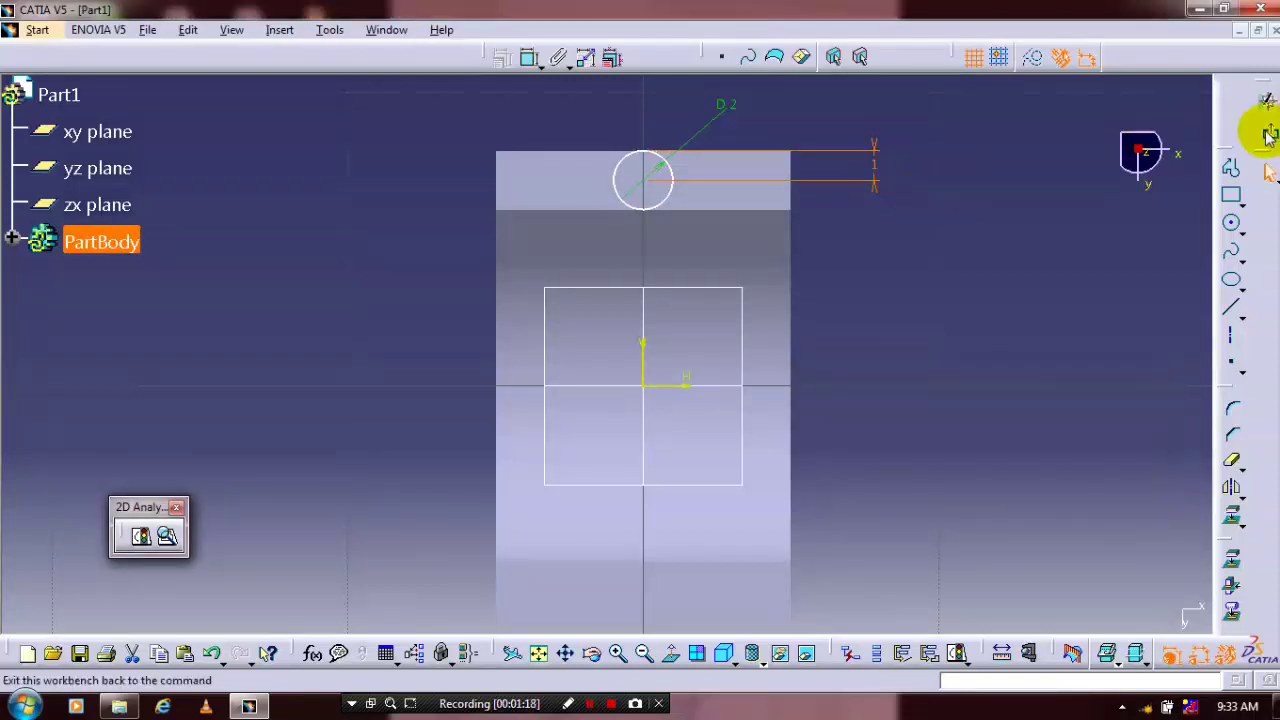
{"action": "left_click", "coordinate": [1268, 136]}
Pad the 2 mm circle 7 mm upward in the reversed direction to form a boss beside the half ring.
{"action": "left_click", "coordinate": [754, 57]}
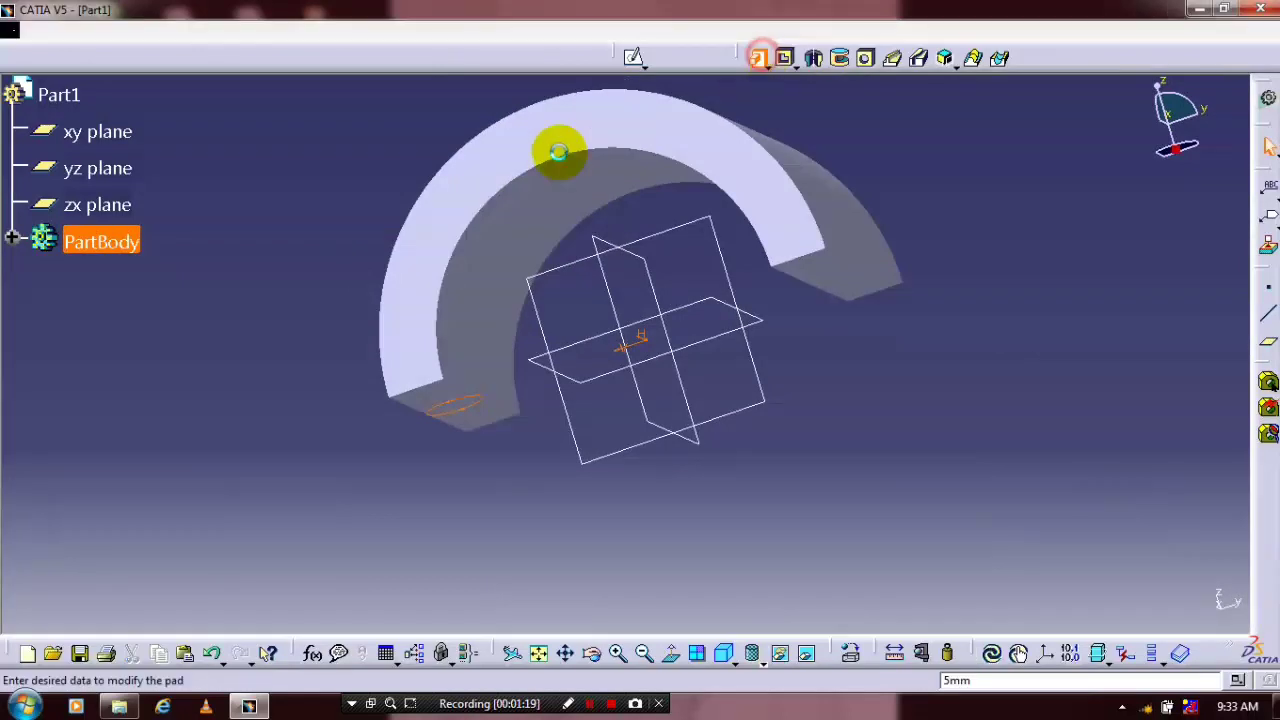
{"action": "left_click", "coordinate": [990, 425]}
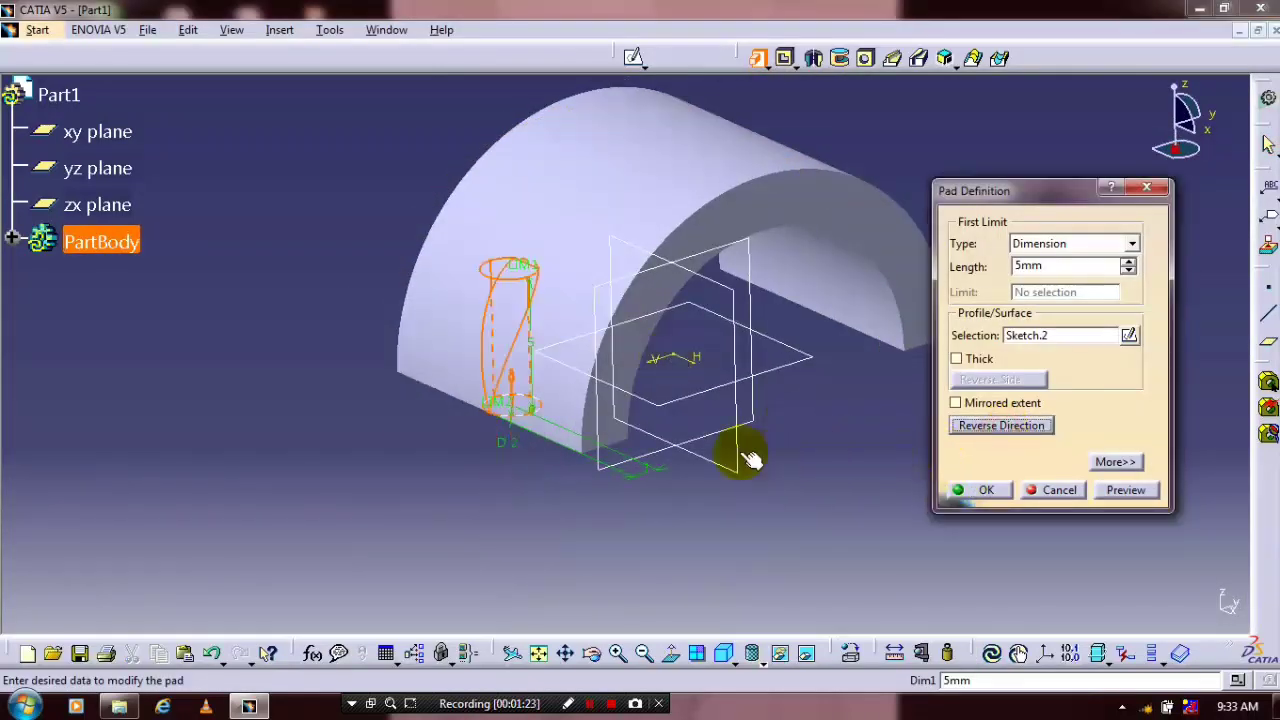
{"action": "double_click", "coordinate": [1040, 266]}
{"action": "type", "text": "7"}
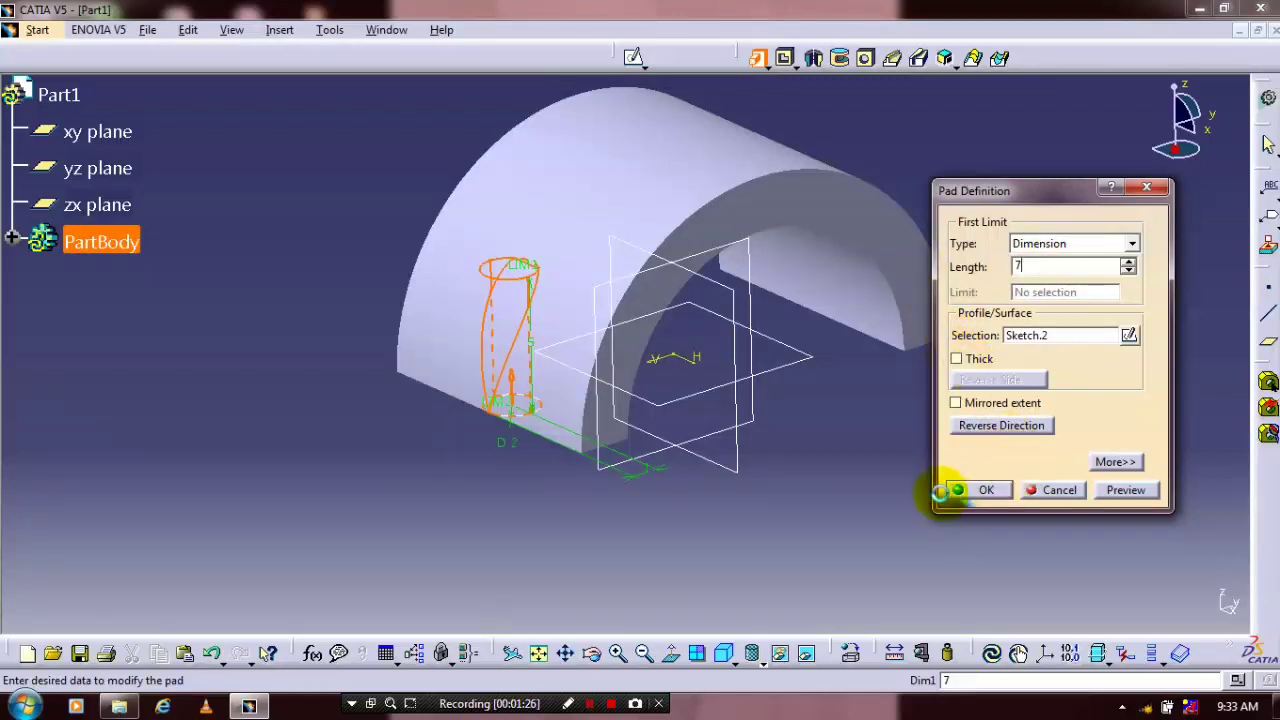
{"action": "left_click", "coordinate": [986, 490]}
{"action": "middle_click_drag", "start_coordinate": [871, 474], "coordinate": [509, 263]}
{"action": "left_click", "coordinate": [354, 218]}
Start a sketch on the boss's top face and draw a circle about 1.03 mm in diameter near its centre.
{"action": "mouse_move", "coordinate": [346, 129]}
{"action": "middle_mouse_down"}
{"action": "mouse_move", "coordinate": [455, 262]}
{"action": "mouse_move", "coordinate": [466, 234]}
{"action": "middle_mouse_up"}
{"action": "left_click", "coordinate": [468, 238]}
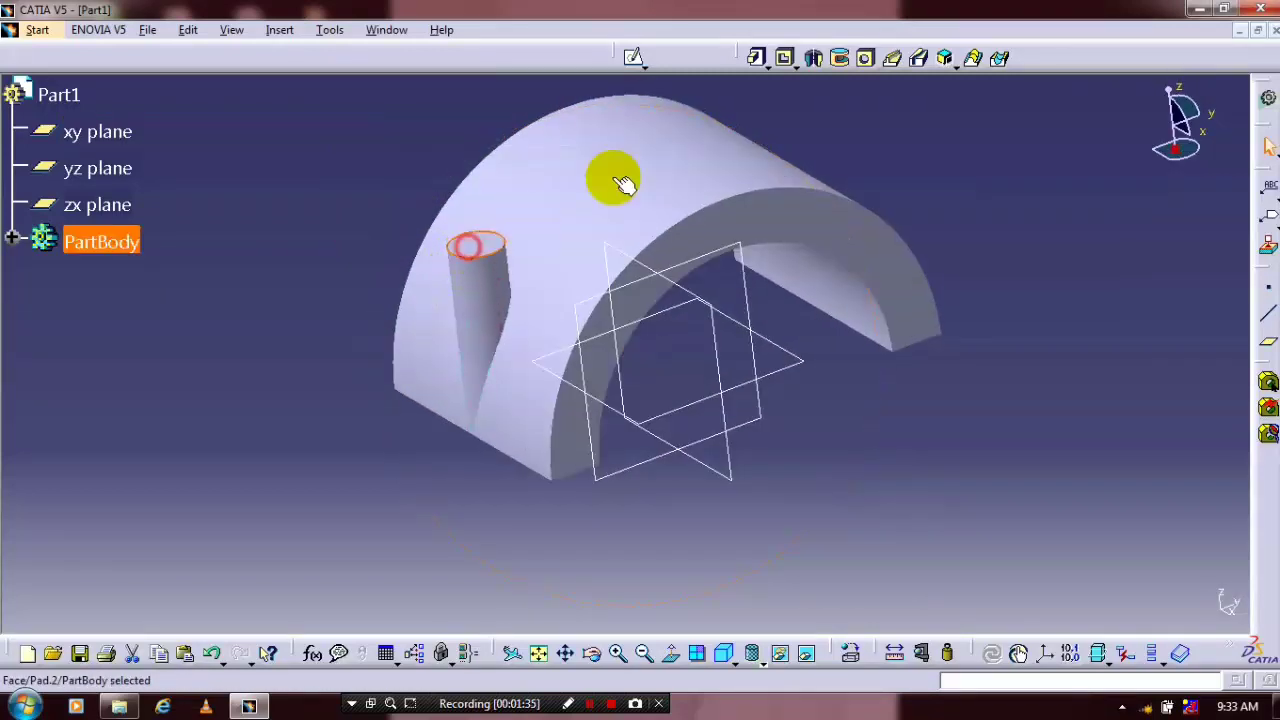
{"action": "left_click", "coordinate": [634, 62]}
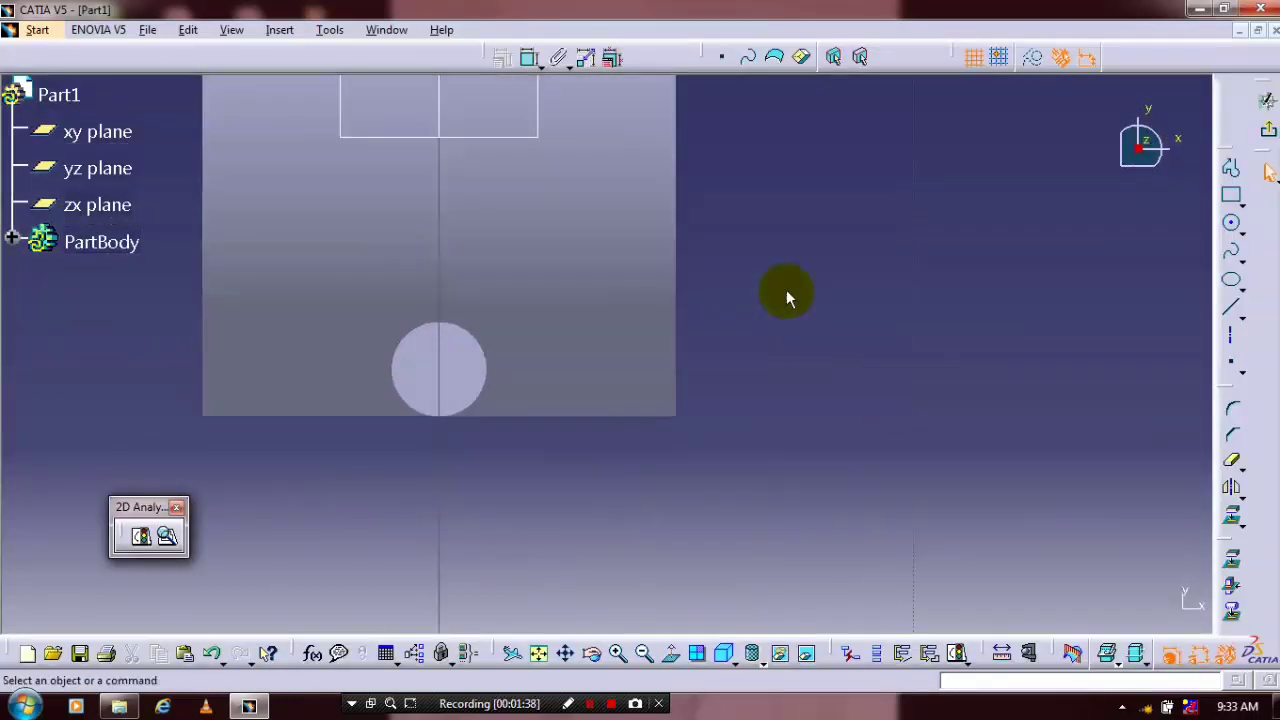
{"action": "left_click", "coordinate": [1231, 222]}
{"action": "left_click", "coordinate": [446, 362]}
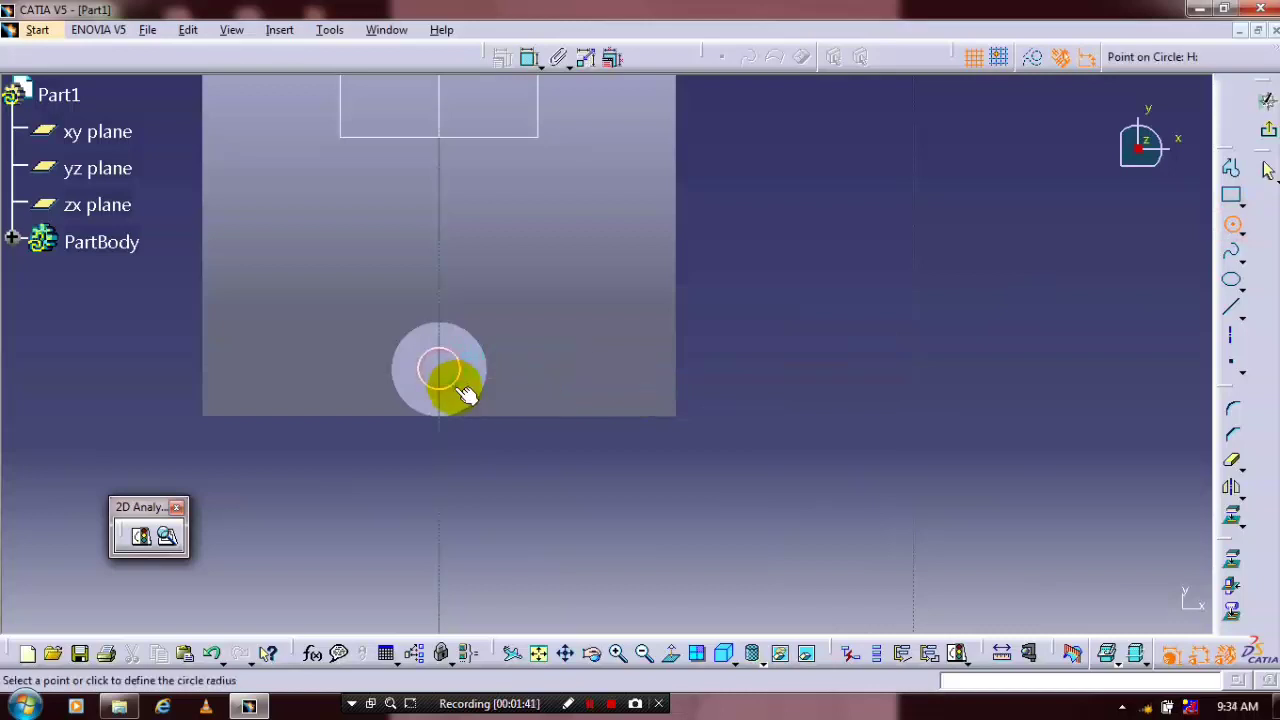
{"action": "left_click", "coordinate": [453, 387]}
Dimension the circle on the boss's top face with a diameter of 1 mm.
{"action": "left_click", "coordinate": [529, 57]}
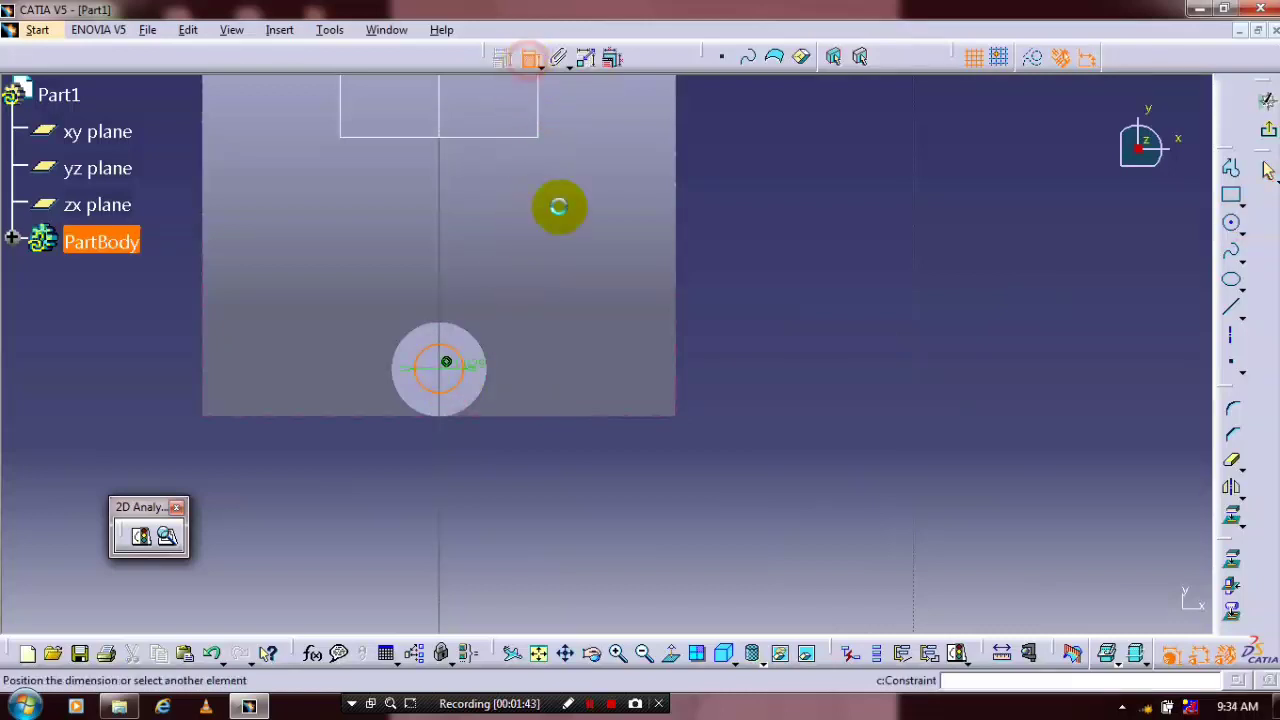
{"action": "left_click", "coordinate": [729, 350]}
{"action": "double_click", "coordinate": [734, 350]}
{"action": "type", "text": "1"}
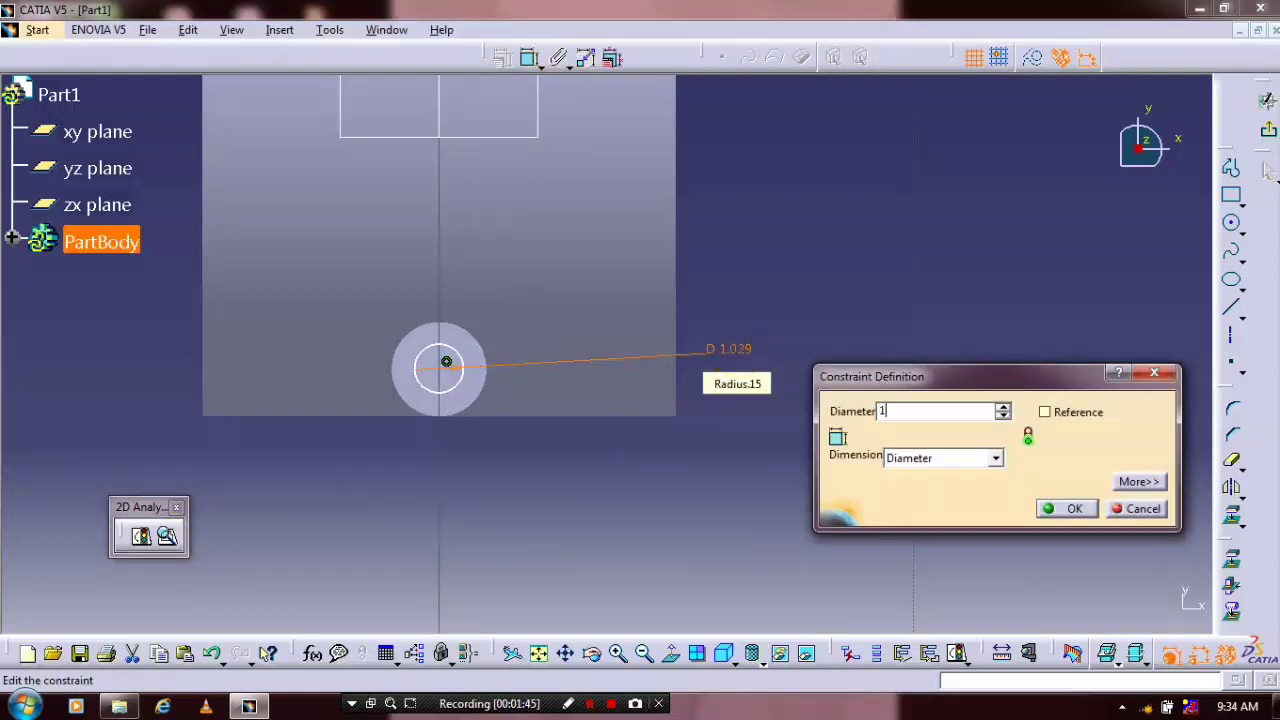
{"action": "left_click", "coordinate": [1072, 510]}
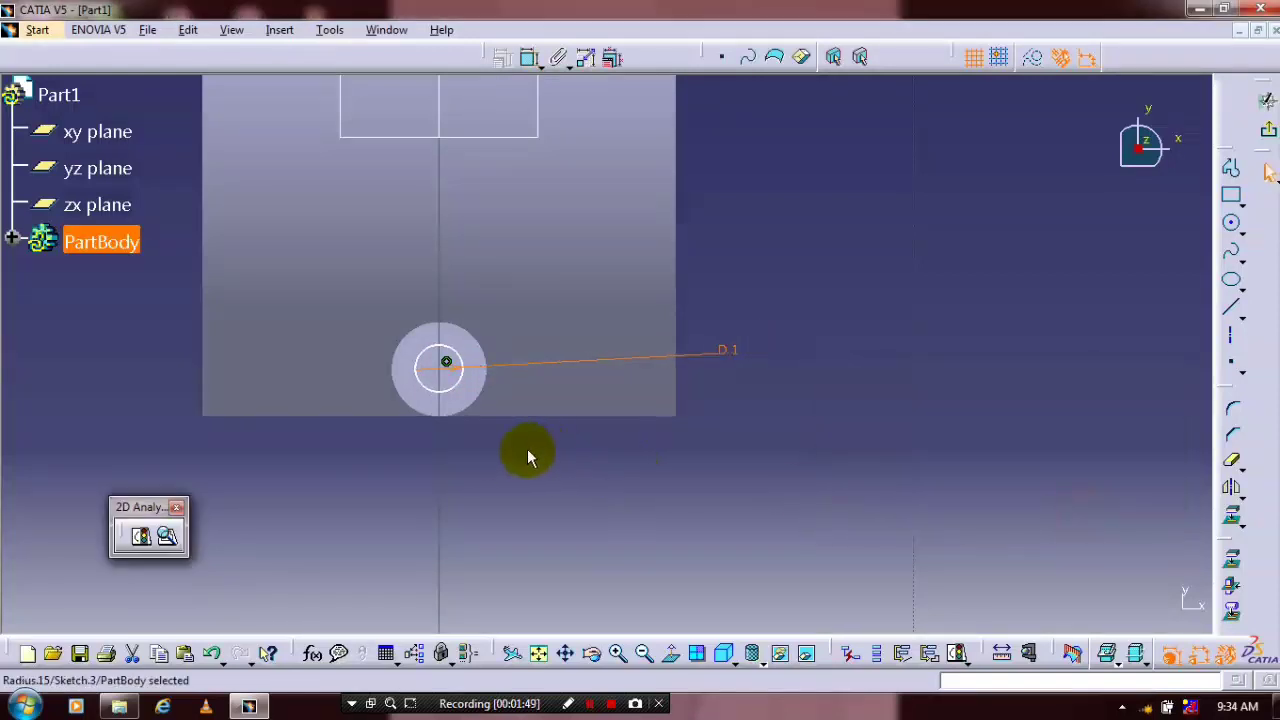
Make the 1 mm circle concentric with the boss's circular edge and exit the sketch.
{"action": "mouse_move", "coordinate": [496, 456]}
{"action": "middle_mouse_down"}
{"action": "mouse_move", "coordinate": [502, 245]}
{"action": "mouse_move", "coordinate": [414, 294]}
{"action": "middle_mouse_up"}
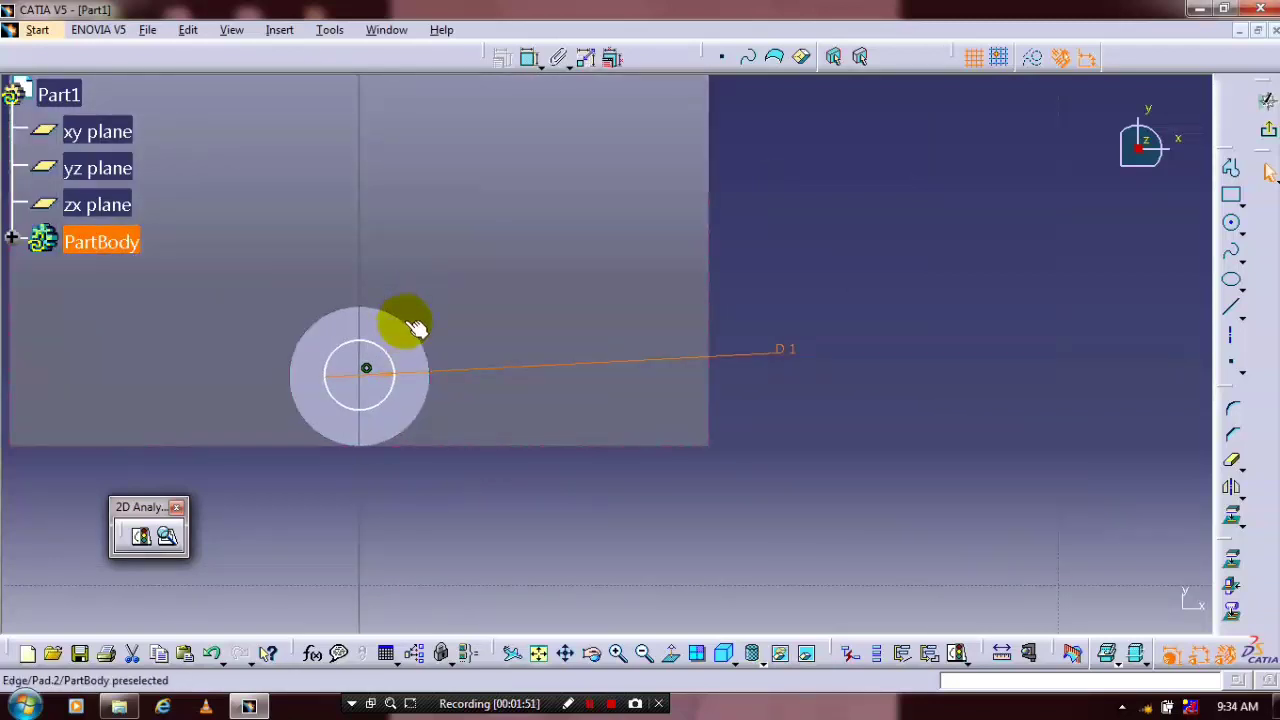
{"action": "left_click", "coordinate": [372, 350]}
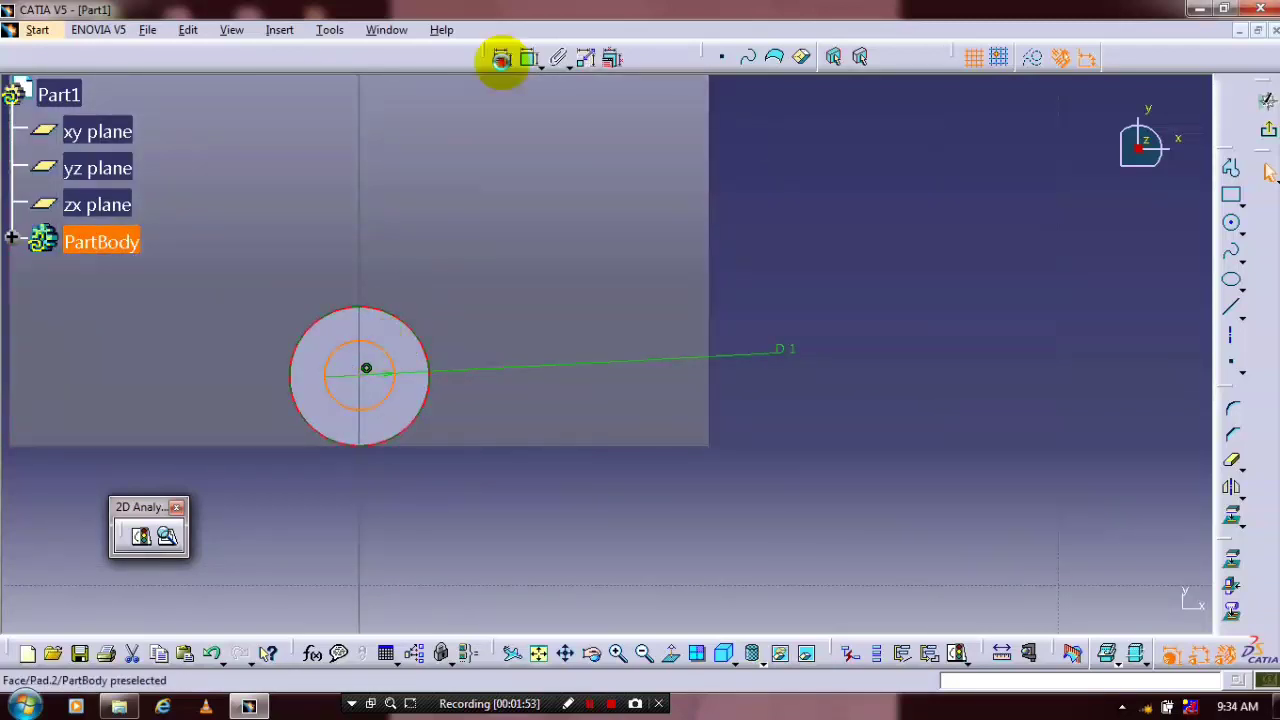
{"action": "left_click", "coordinate": [501, 58]}
{"action": "left_click", "coordinate": [1089, 378]}
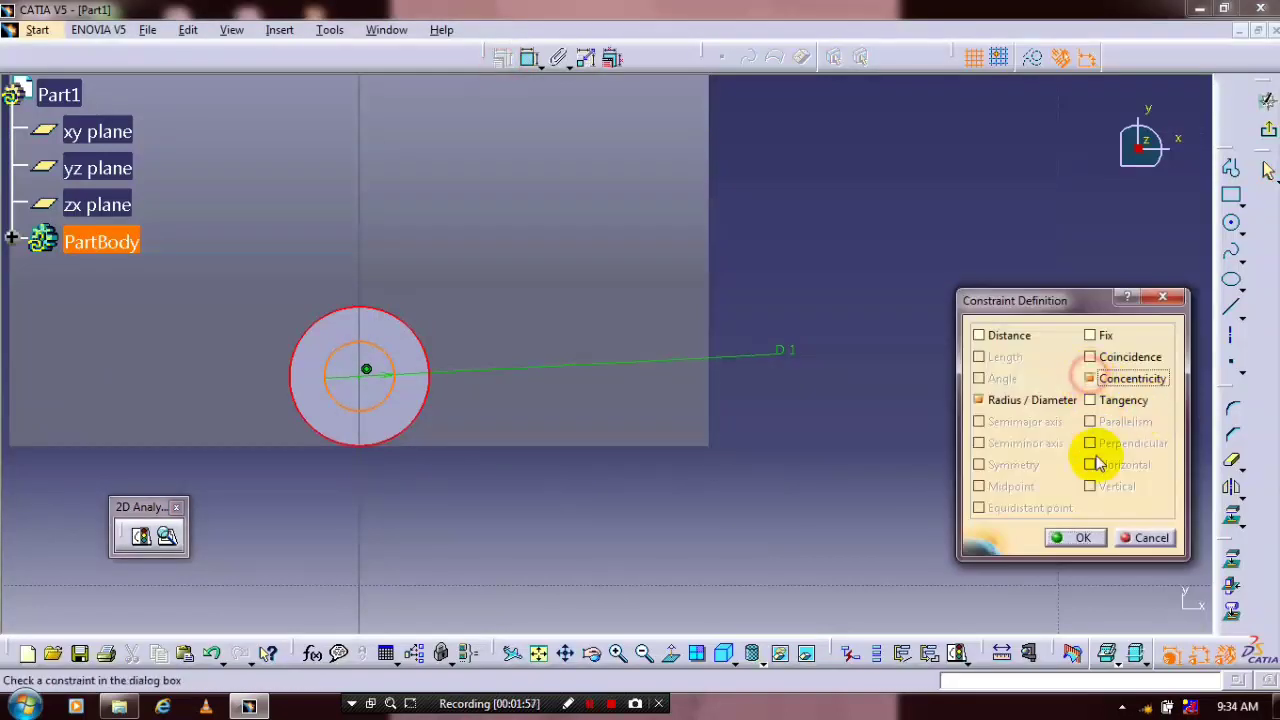
{"action": "left_click", "coordinate": [1071, 537]}
{"action": "left_click", "coordinate": [1265, 132]}
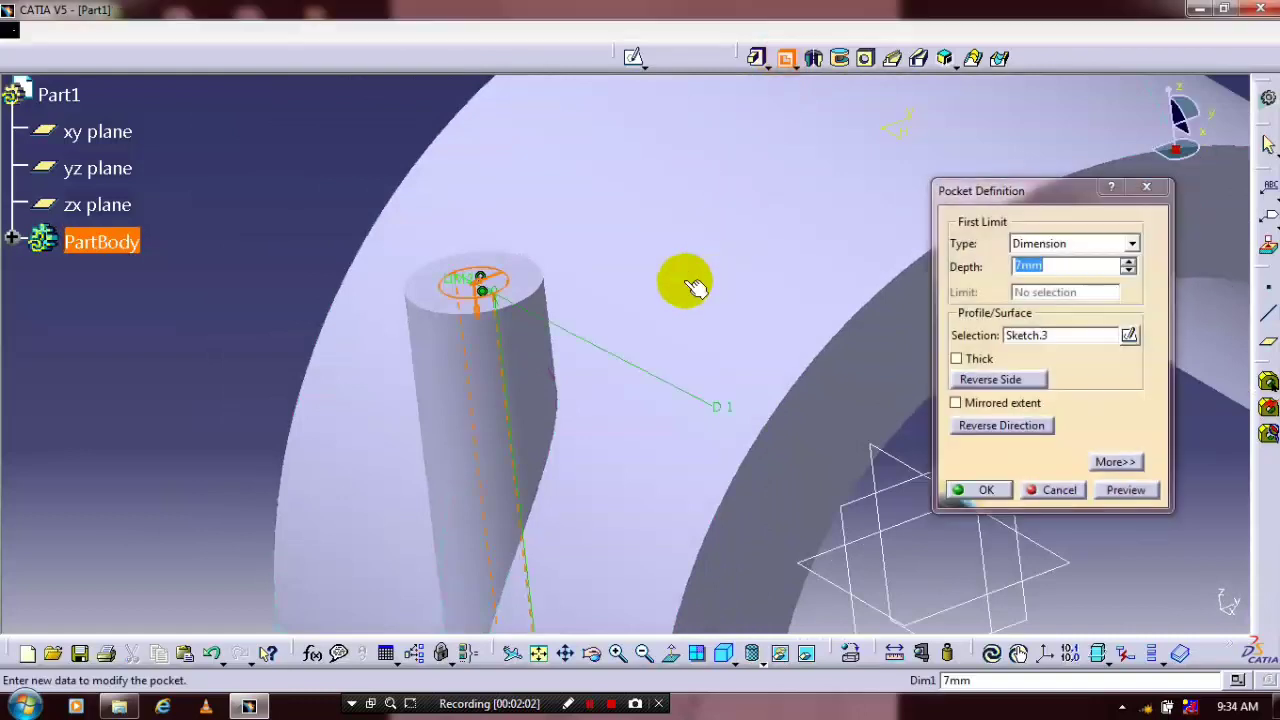
Cut a 7 mm deep pocket through the boss from the 1 mm circle.
{"action": "middle_click_drag", "start_coordinate": [680, 277], "coordinate": [866, 471], "text": "ctrl"}
{"action": "left_click", "coordinate": [968, 490]}
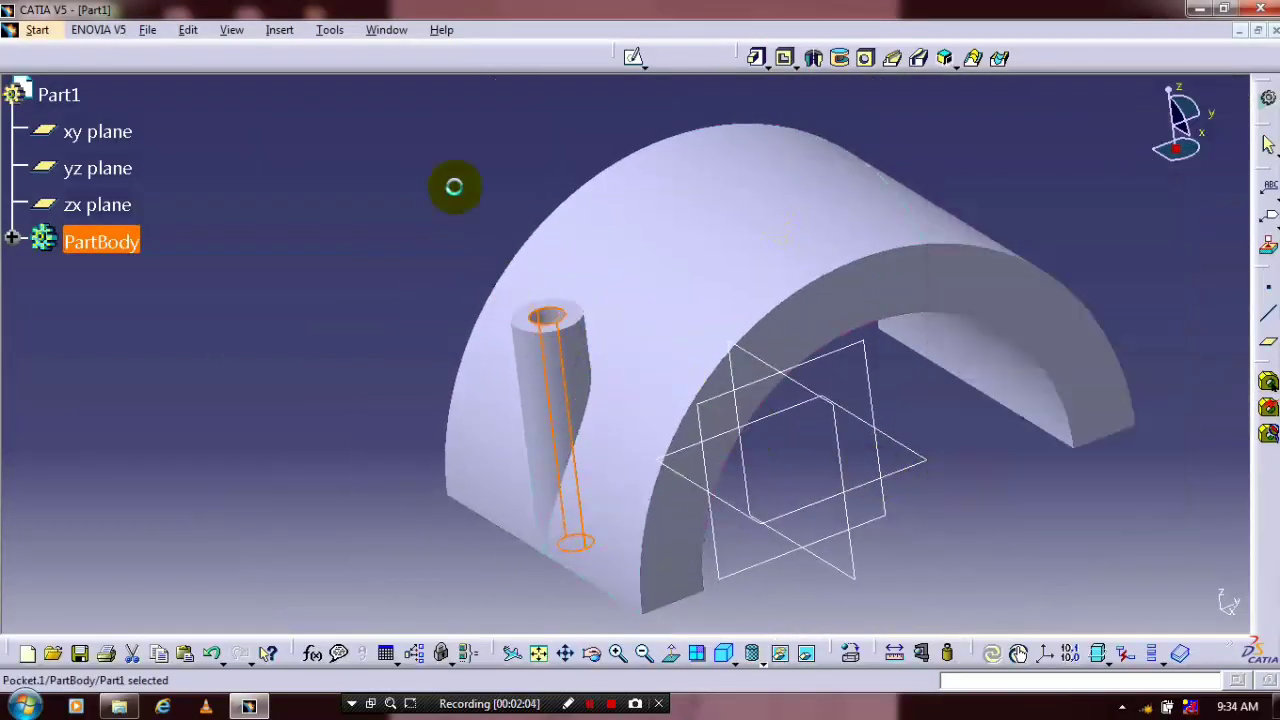
{"action": "left_click", "coordinate": [445, 155]}
Mirror the bolt boss pad and its pocket about the zx plane to the opposite side of the half ring.
{"action": "left_click", "coordinate": [12, 237]}
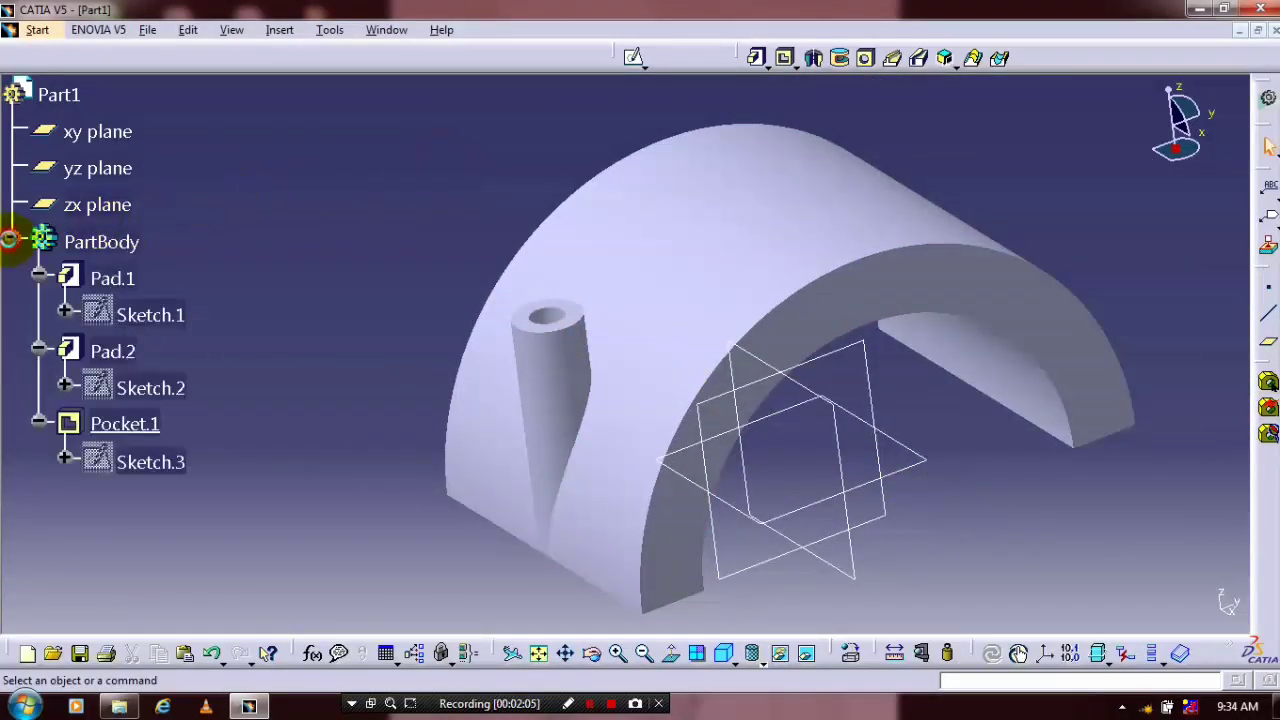
{"action": "left_click", "coordinate": [122, 426]}
{"action": "left_click", "coordinate": [112, 356], "text": "ctrl"}
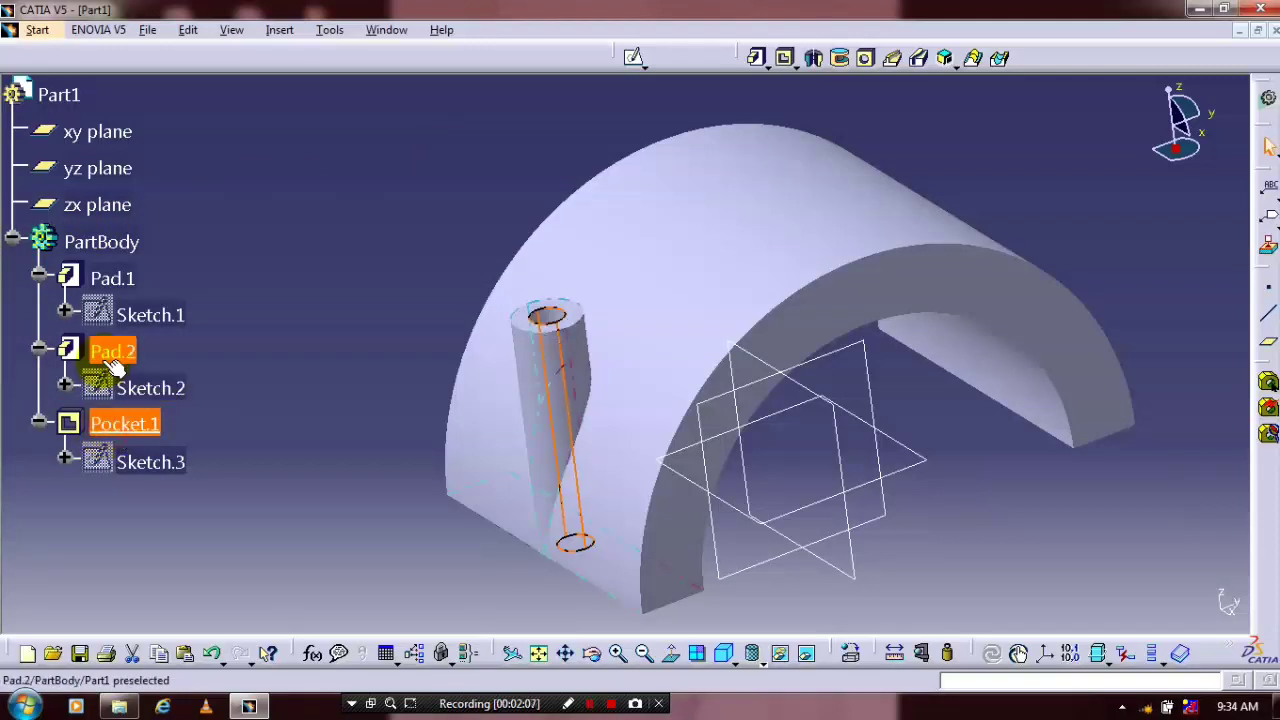
{"action": "left_click", "coordinate": [281, 29]}
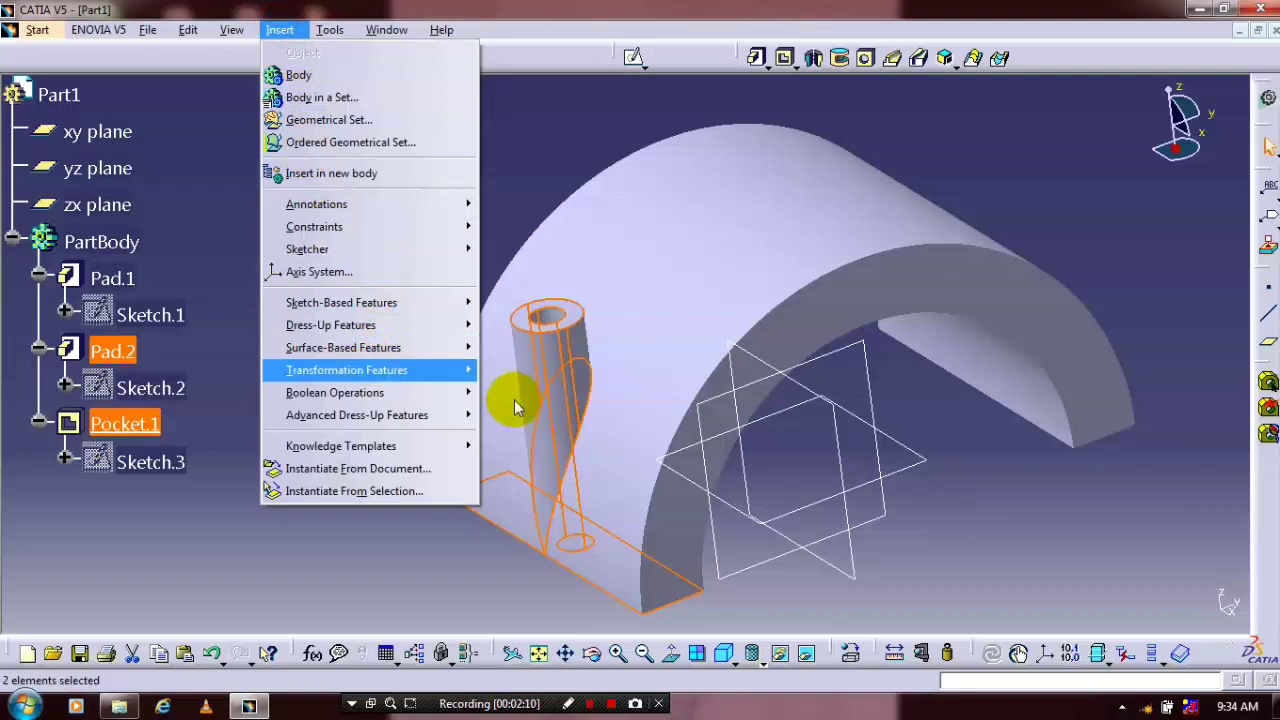
{"action": "mouse_move", "coordinate": [514, 399]}
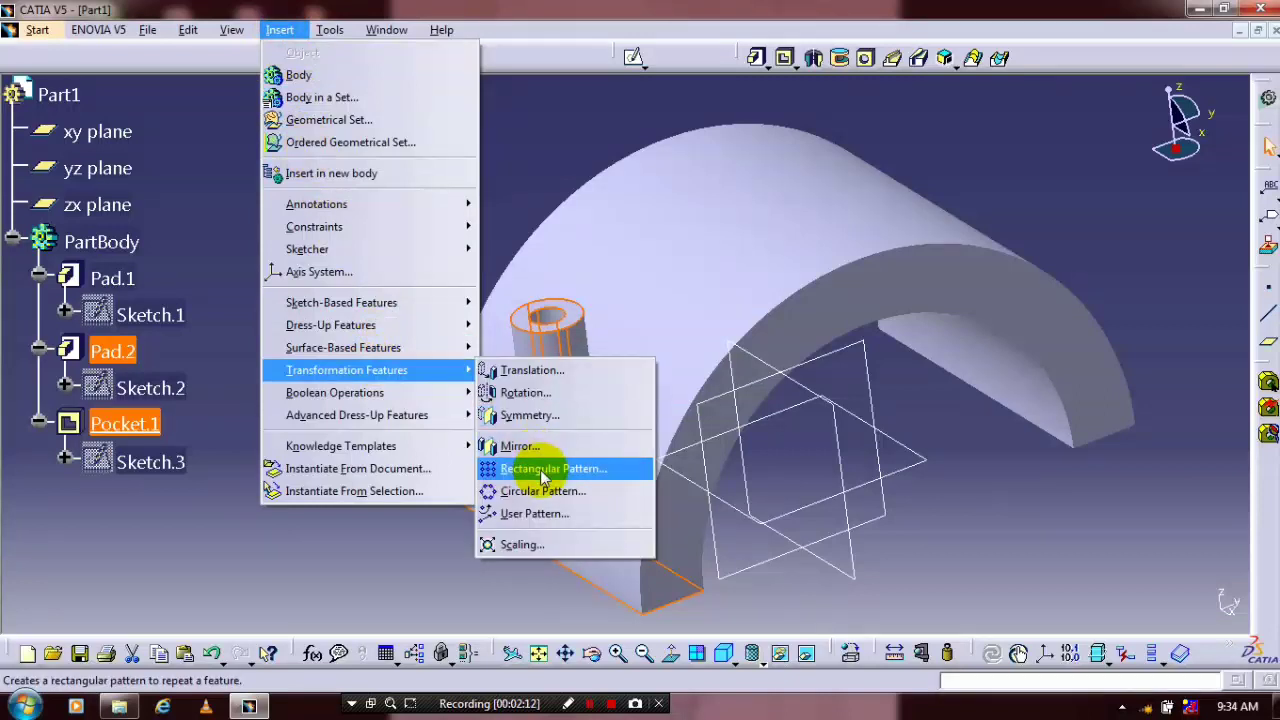
{"action": "key", "text": "Return"}
{"action": "left_click", "coordinate": [811, 390]}
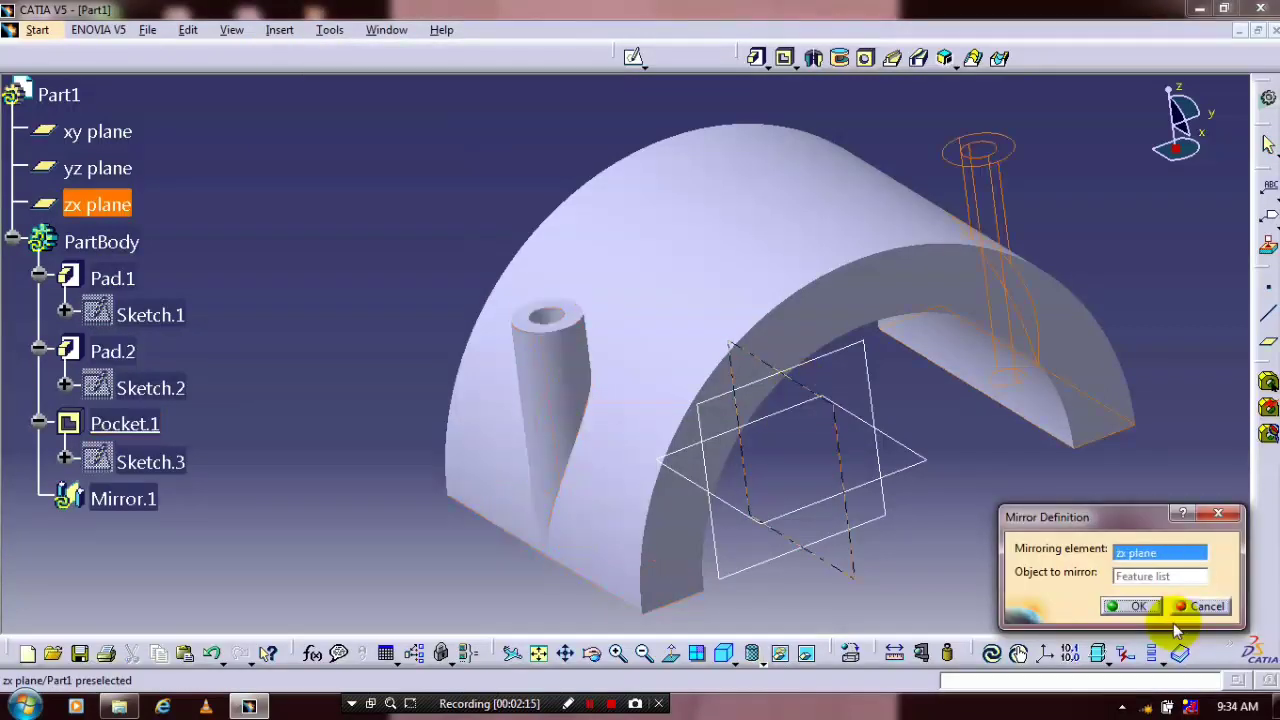
{"action": "left_click", "coordinate": [1135, 606]}
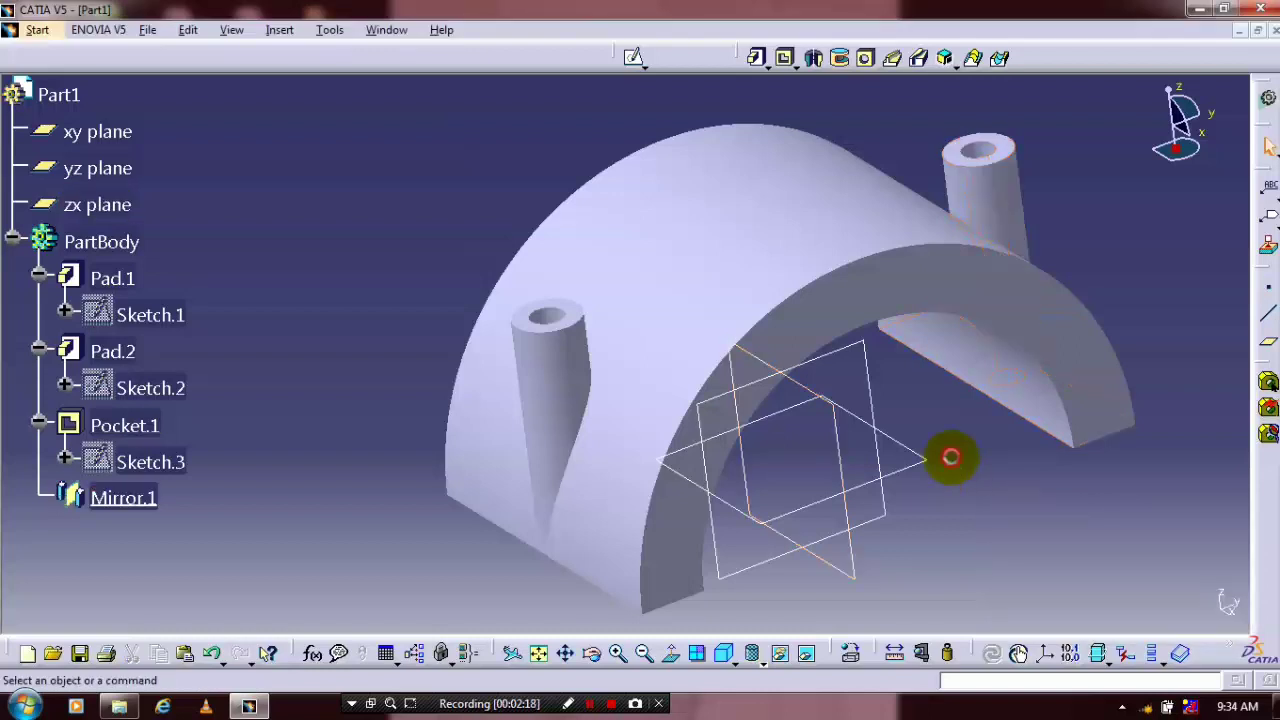
Hide the xy, yz and zx reference planes.
{"action": "middle_click_drag", "start_coordinate": [966, 470], "coordinate": [782, 447]}
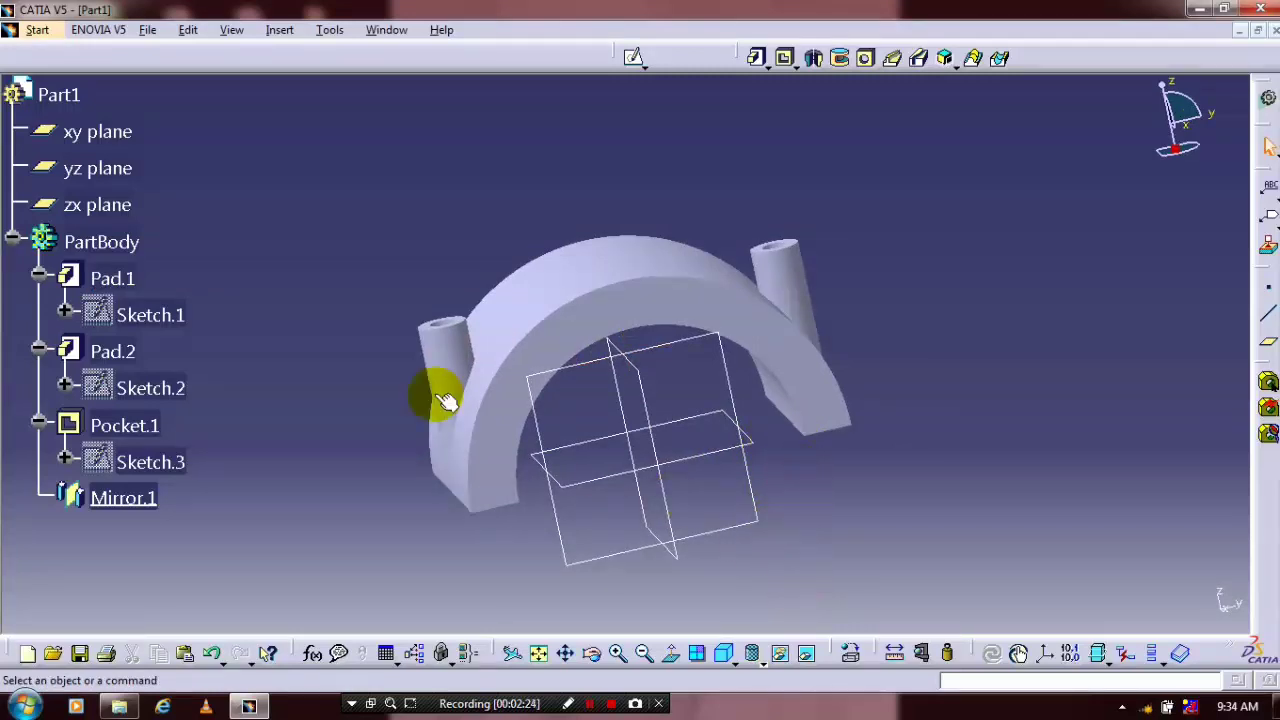
{"action": "left_click", "coordinate": [107, 152]}
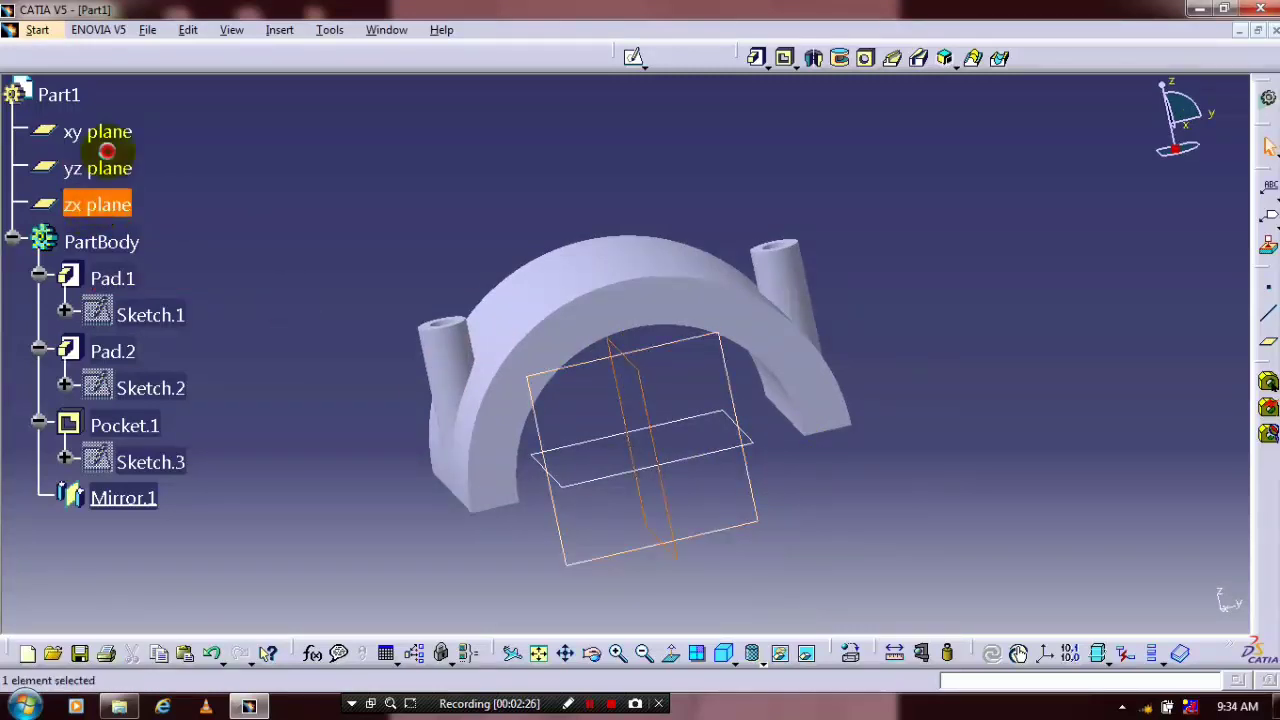
{"action": "left_click", "coordinate": [108, 136], "text": "ctrl"}
{"action": "right_click", "coordinate": [118, 172]}
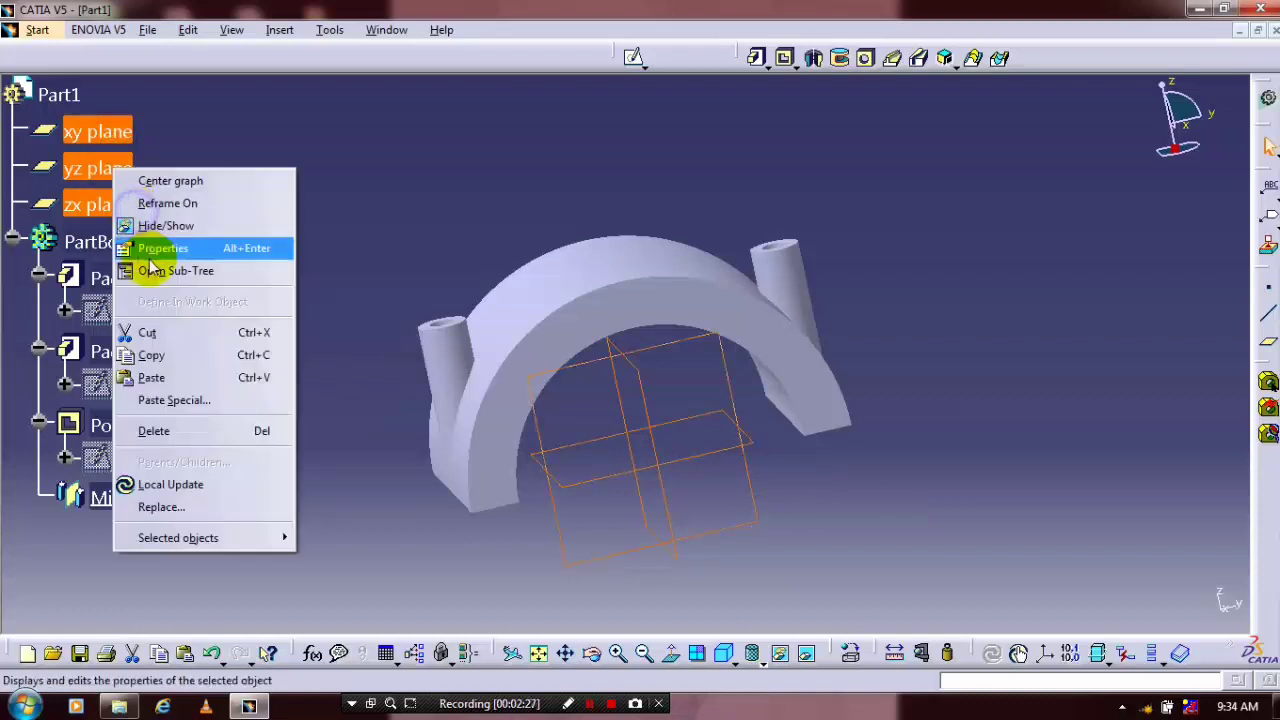
{"action": "left_click", "coordinate": [166, 224]}
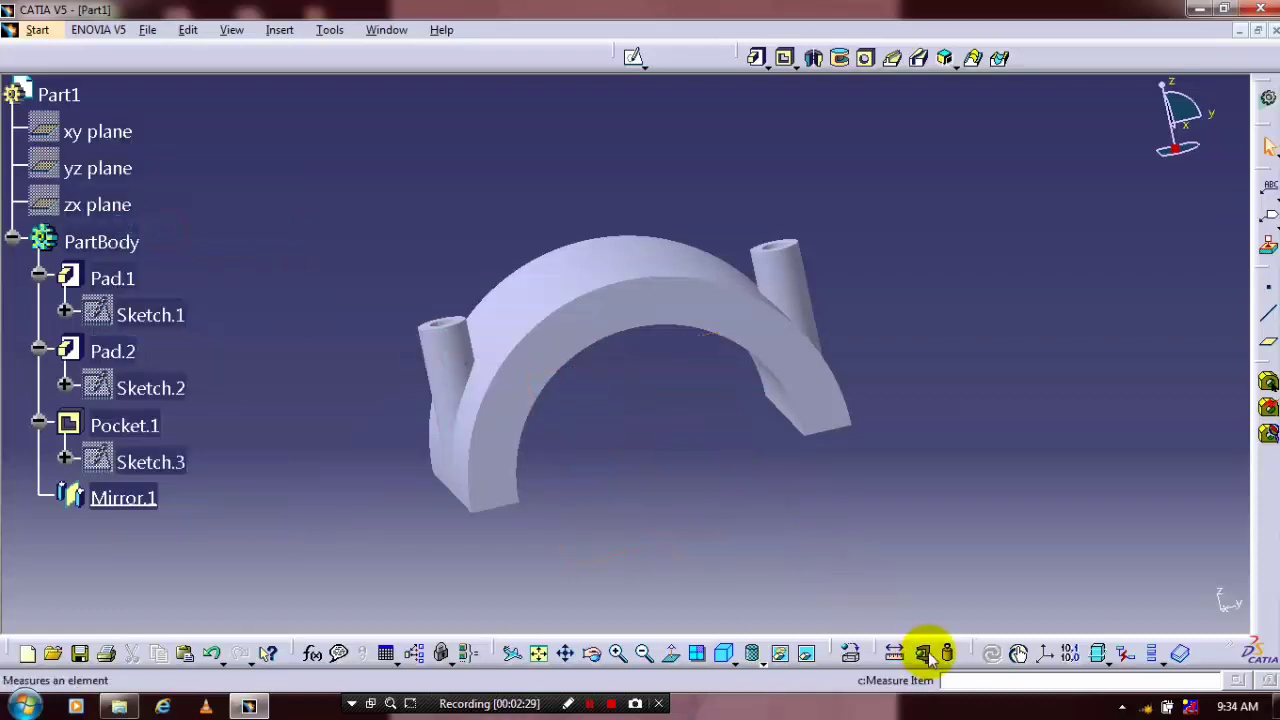
Apply the Chroma metal material from the default material catalog to the cap's PartBody.
{"action": "left_click", "coordinate": [850, 653]}
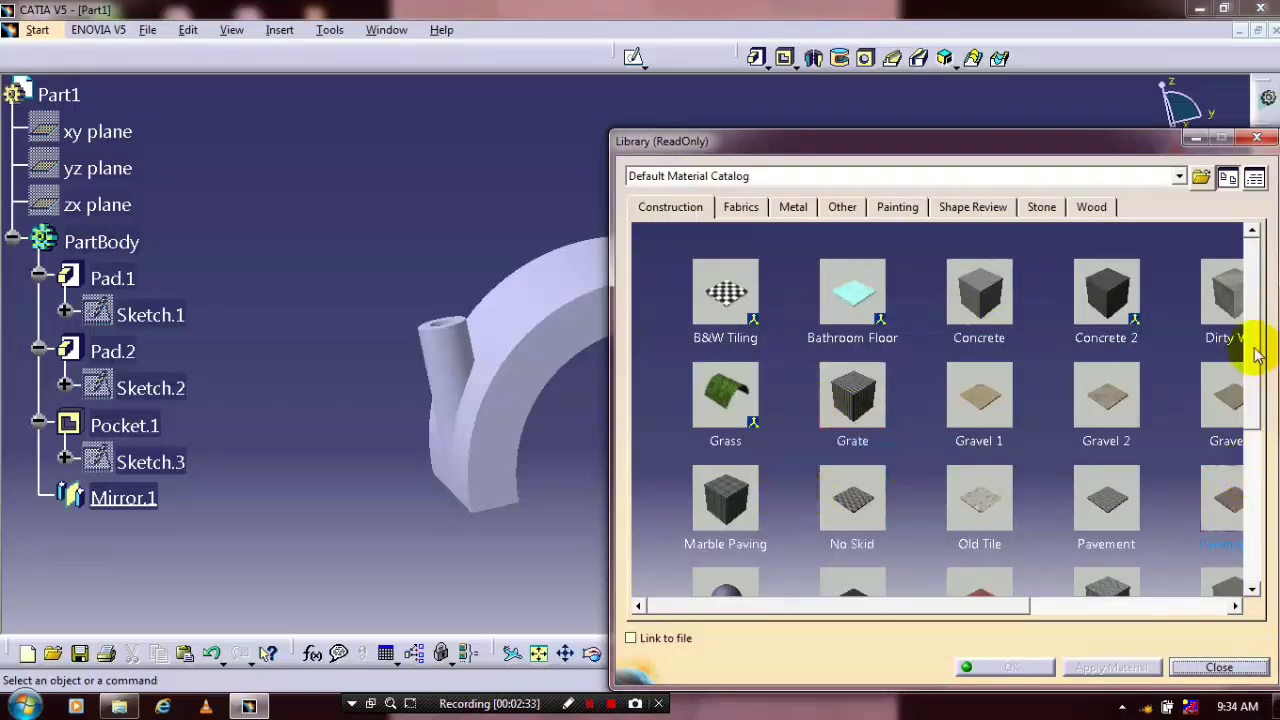
{"action": "scroll", "coordinate": [1248, 372], "scroll_direction": "down", "scroll_amount": 2}
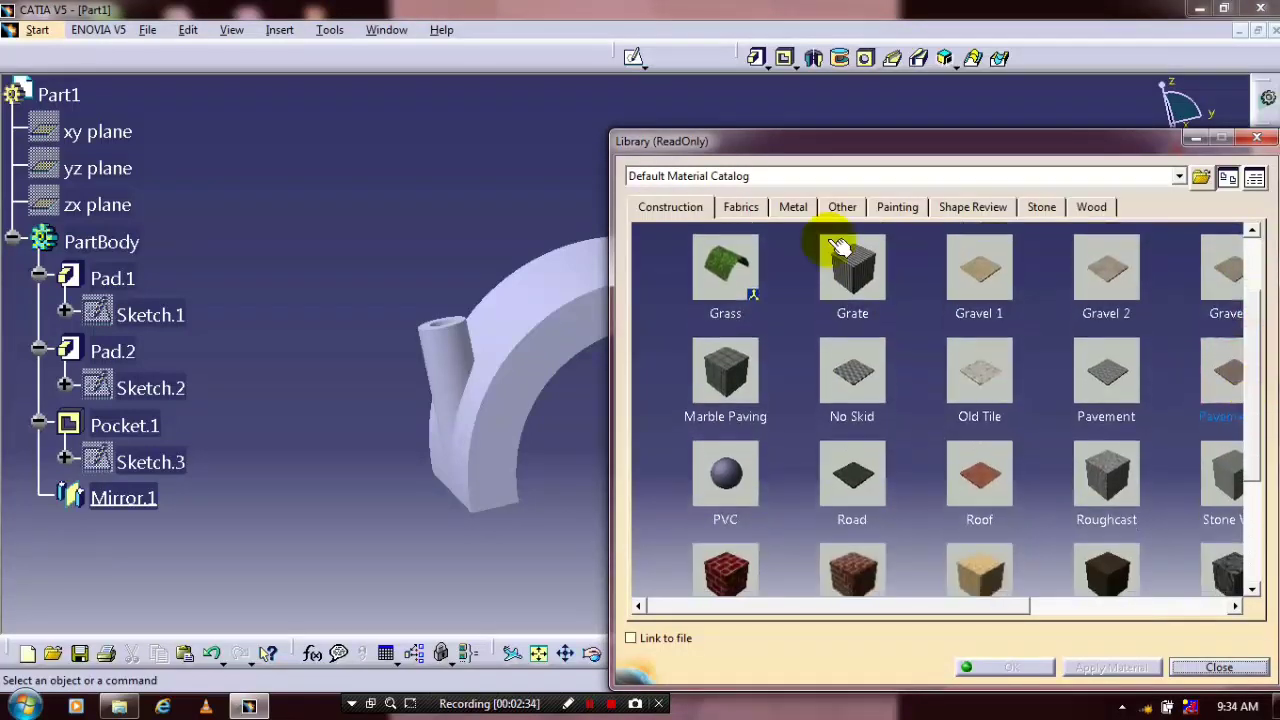
{"action": "scroll", "coordinate": [838, 248], "scroll_direction": "down", "scroll_amount": 1}
{"action": "left_click", "coordinate": [791, 210]}
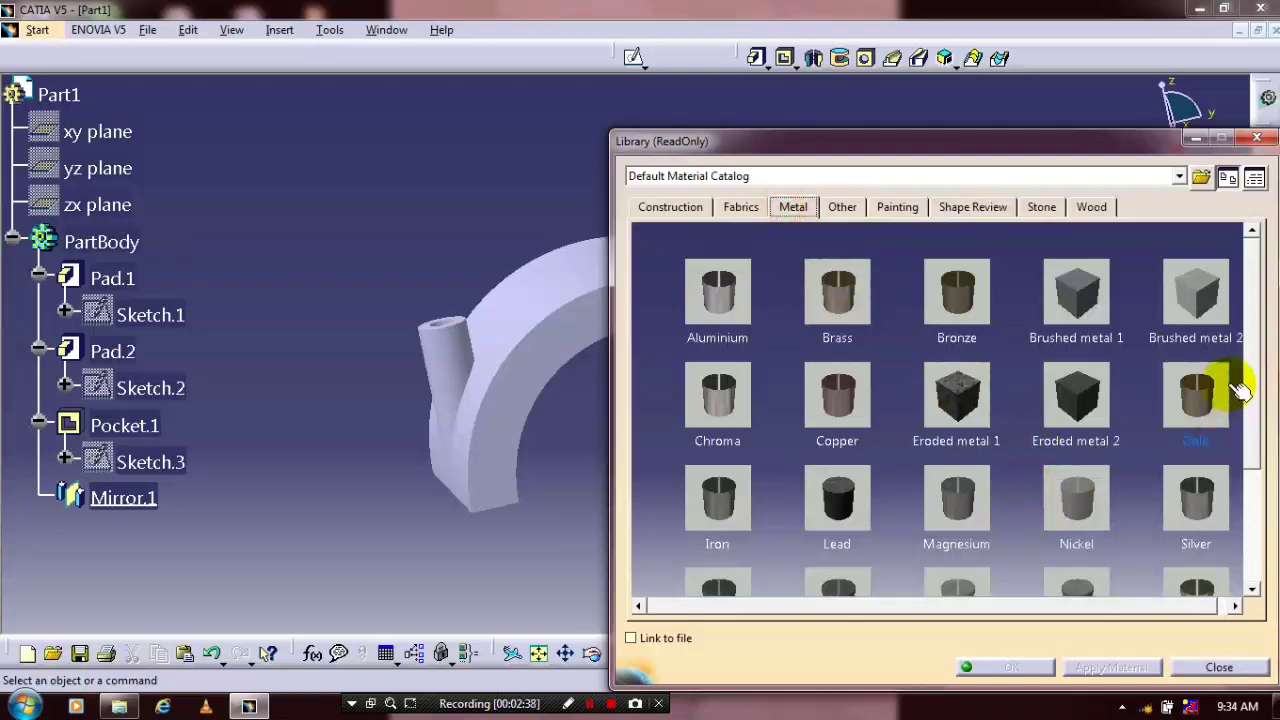
{"action": "scroll", "coordinate": [1252, 365], "scroll_direction": "down", "scroll_amount": 2}
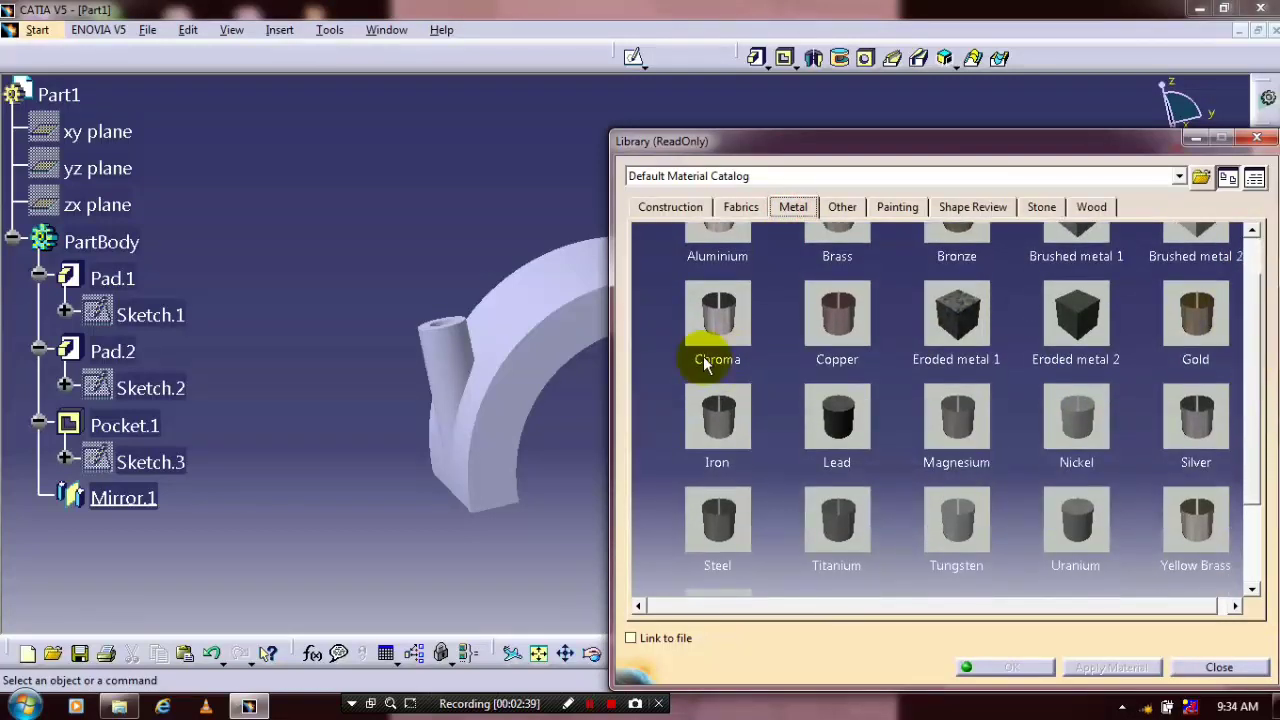
{"action": "scroll", "coordinate": [705, 363], "scroll_direction": "down", "scroll_amount": 1}
{"action": "left_click_drag", "start_coordinate": [714, 280], "coordinate": [957, 663]}
{"action": "left_click", "coordinate": [1112, 667]}
{"action": "left_click", "coordinate": [1011, 665]}
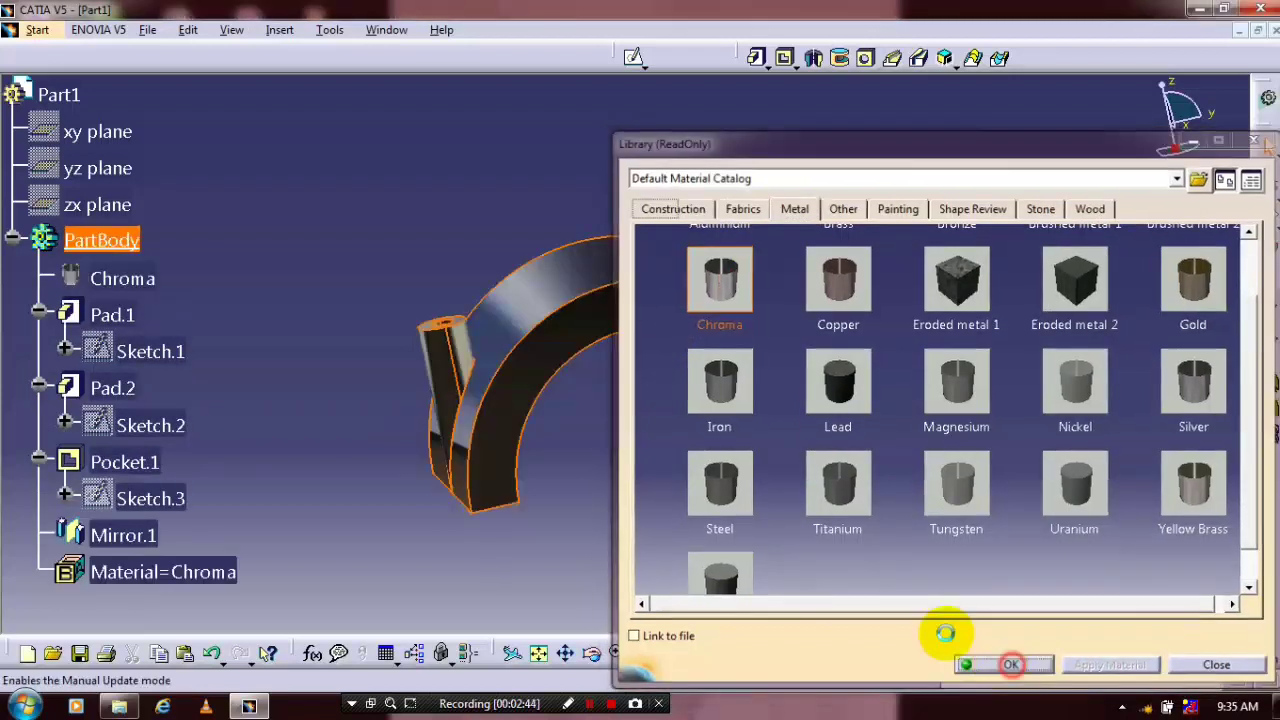
Save the cap part as "conn rod 2" in the engine ass folder.
{"action": "left_click", "coordinate": [147, 32]}
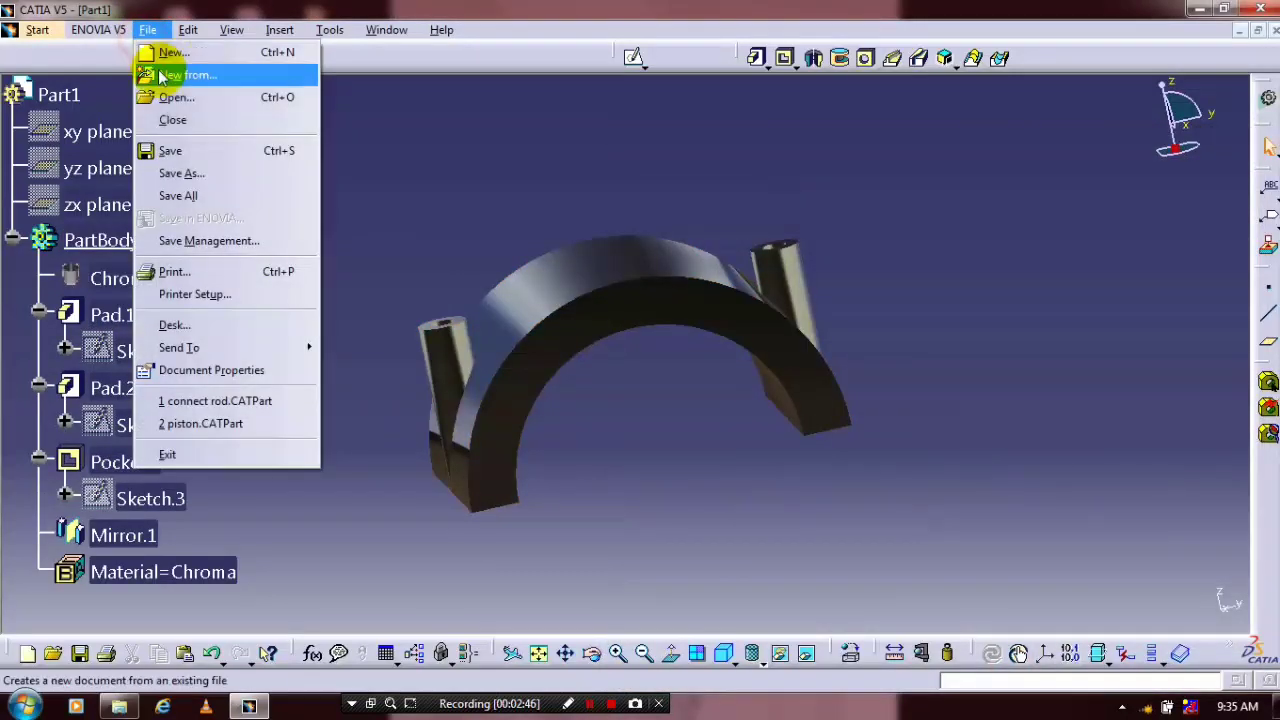
{"action": "left_click", "coordinate": [180, 173]}
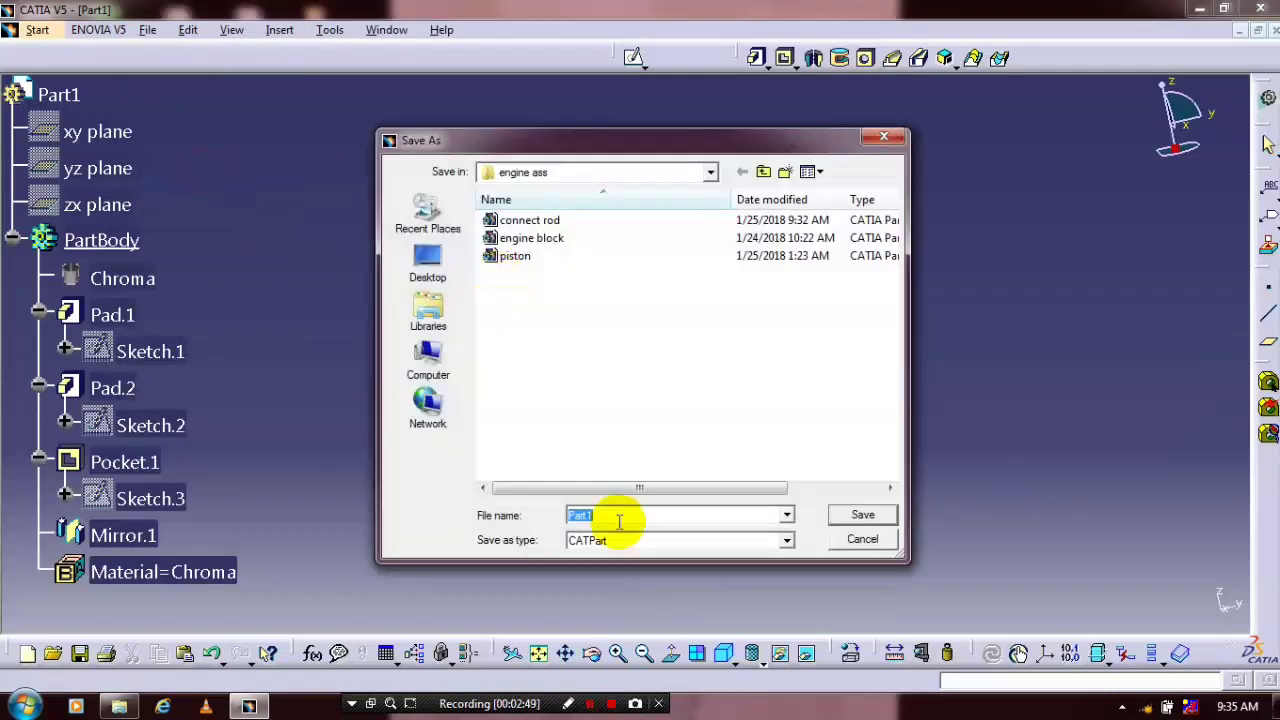
{"action": "type", "text": "co"}
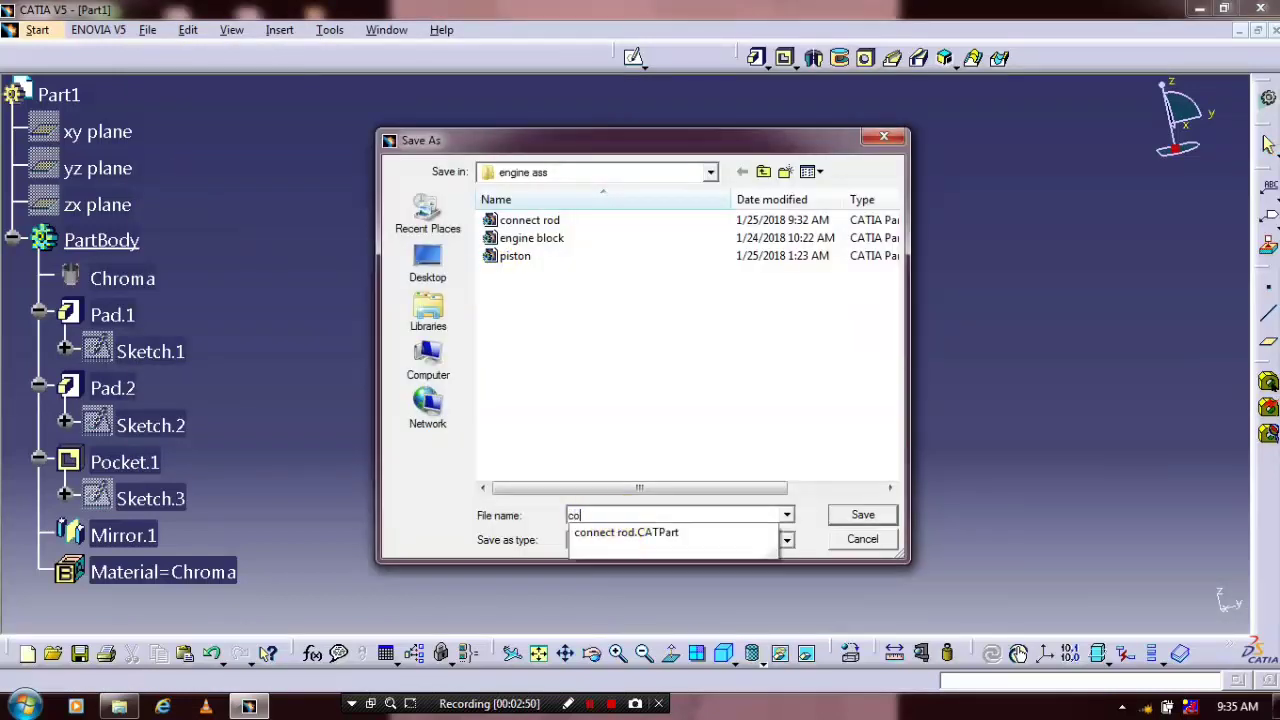
{"action": "type", "text": "nn rod 2"}
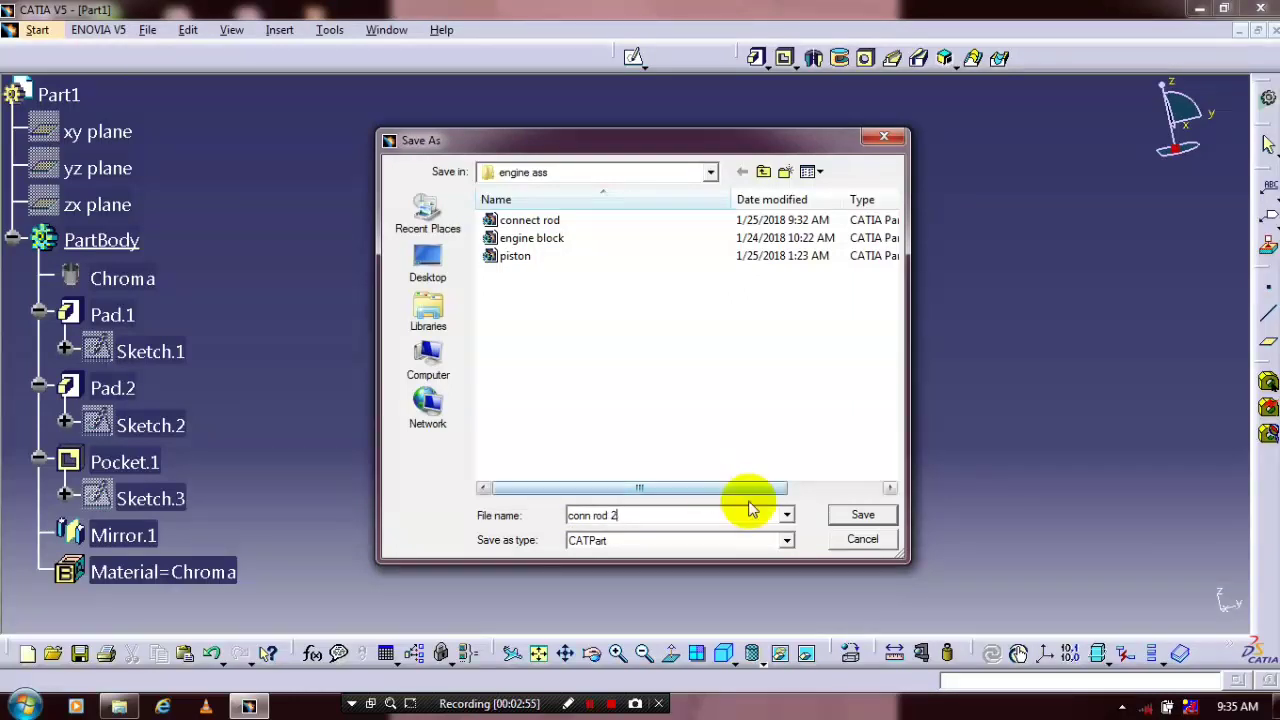
{"action": "left_click", "coordinate": [864, 514]}
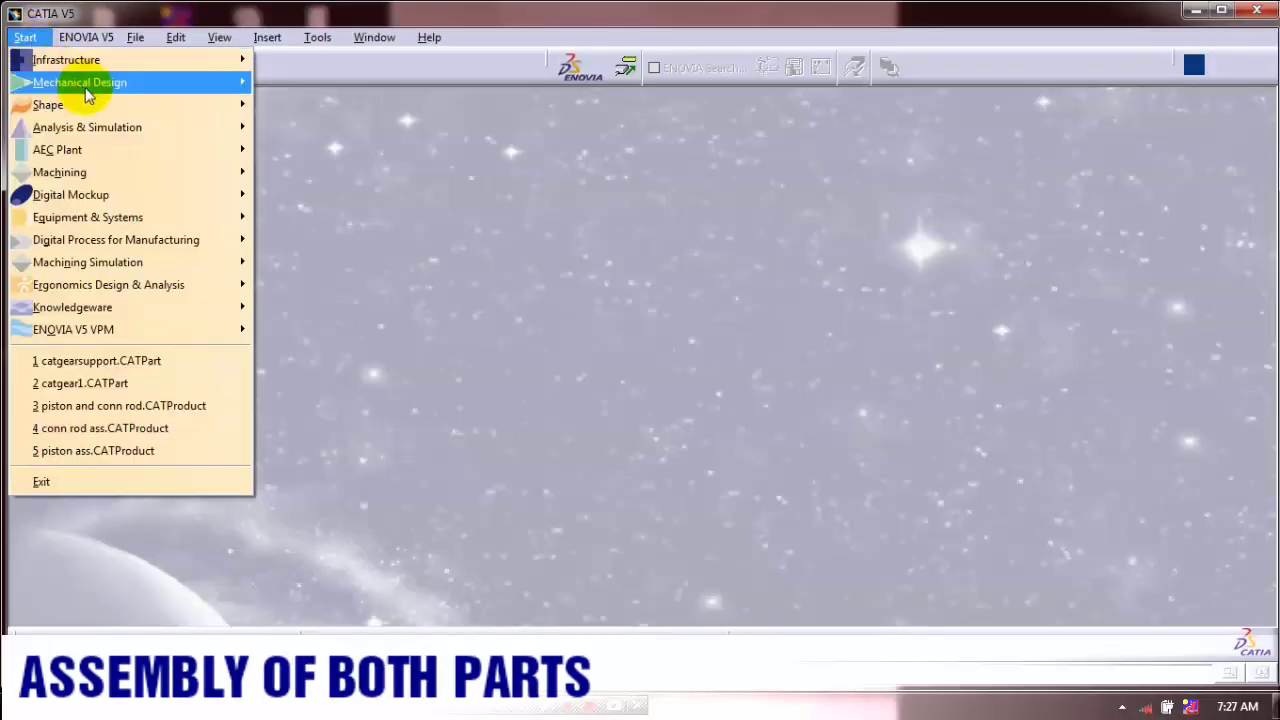
Create a new Assembly Design product and insert the existing connect rod part into it.
{"action": "left_click", "coordinate": [87, 93]}
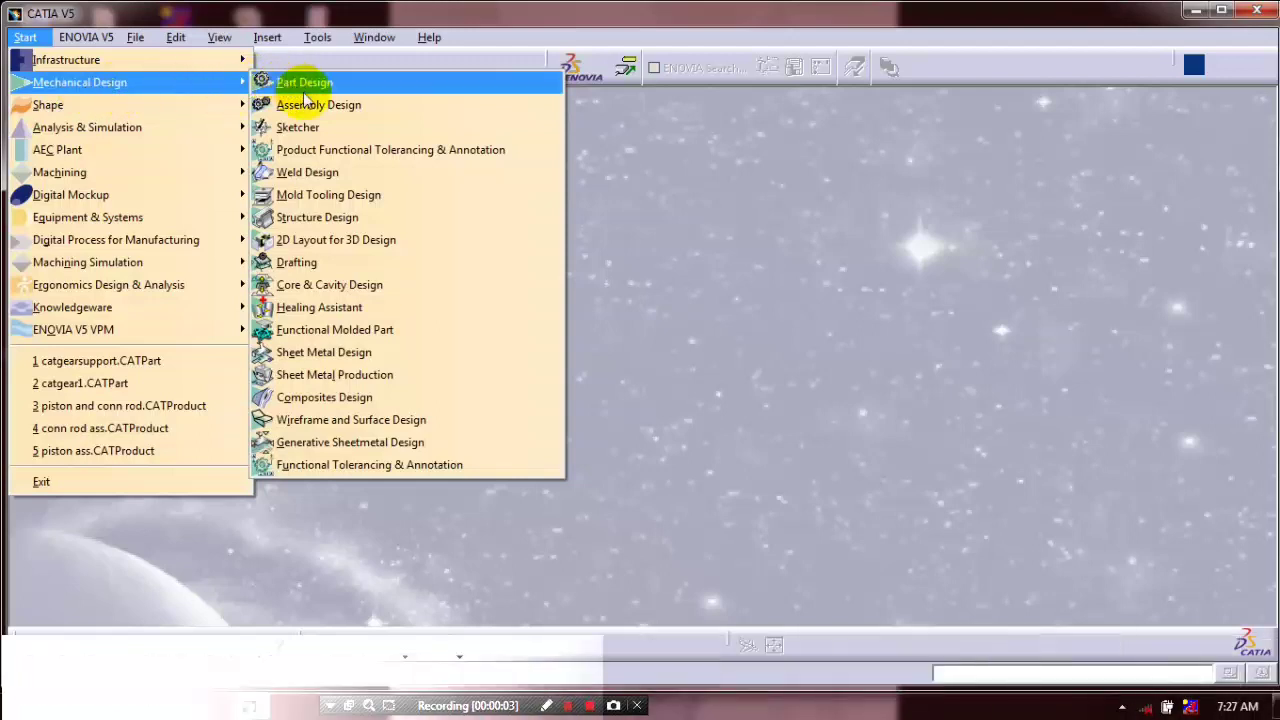
{"action": "left_click", "coordinate": [370, 110]}
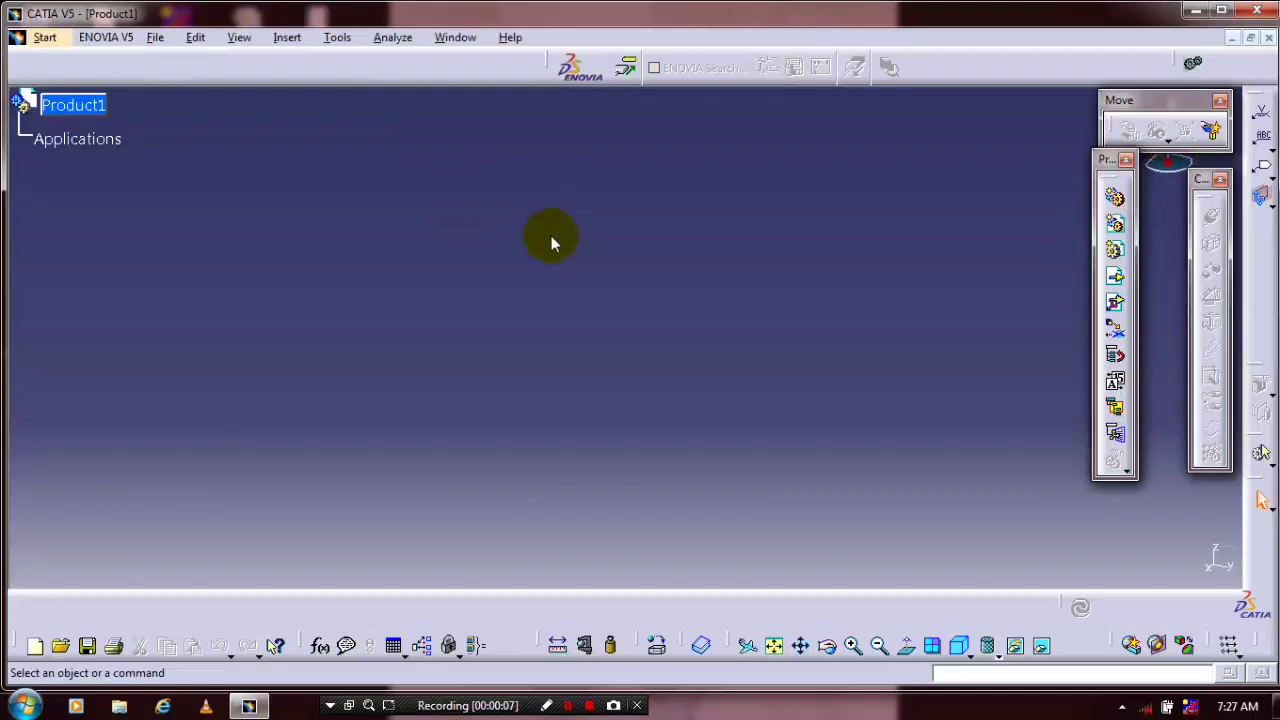
{"action": "left_click", "coordinate": [1115, 302]}
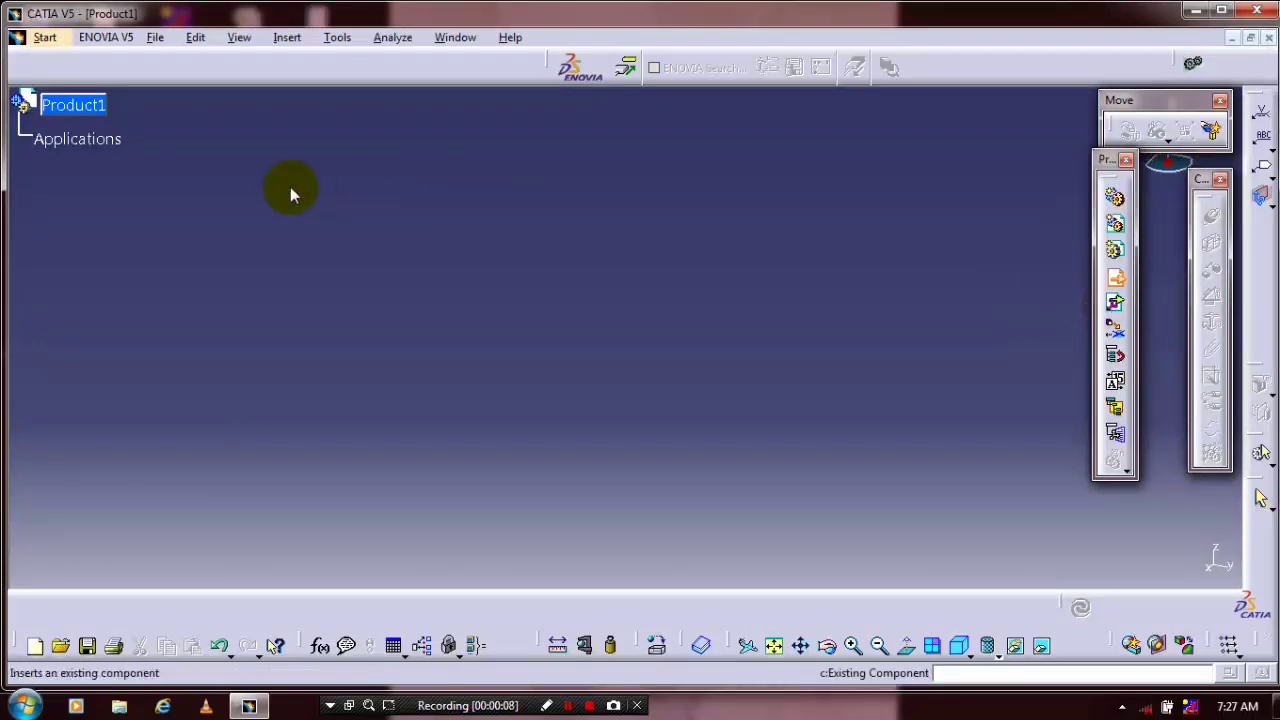
{"action": "left_click", "coordinate": [100, 110]}
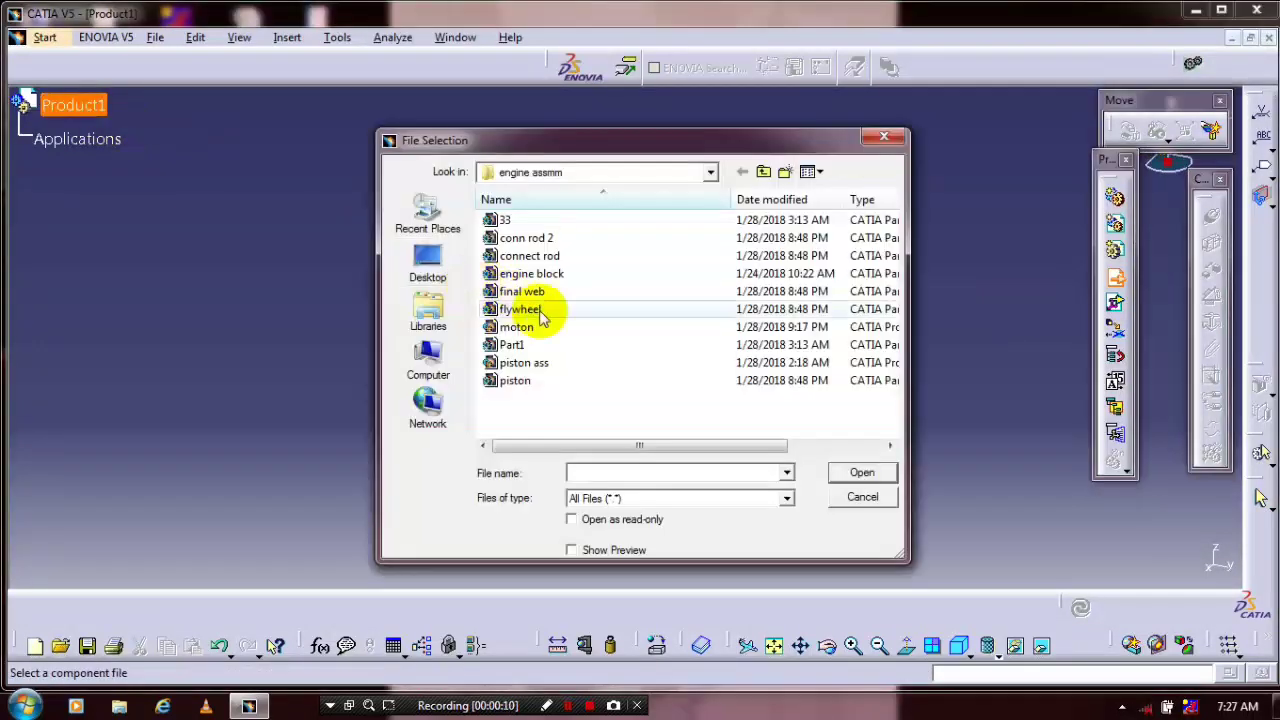
{"action": "left_click", "coordinate": [528, 384]}
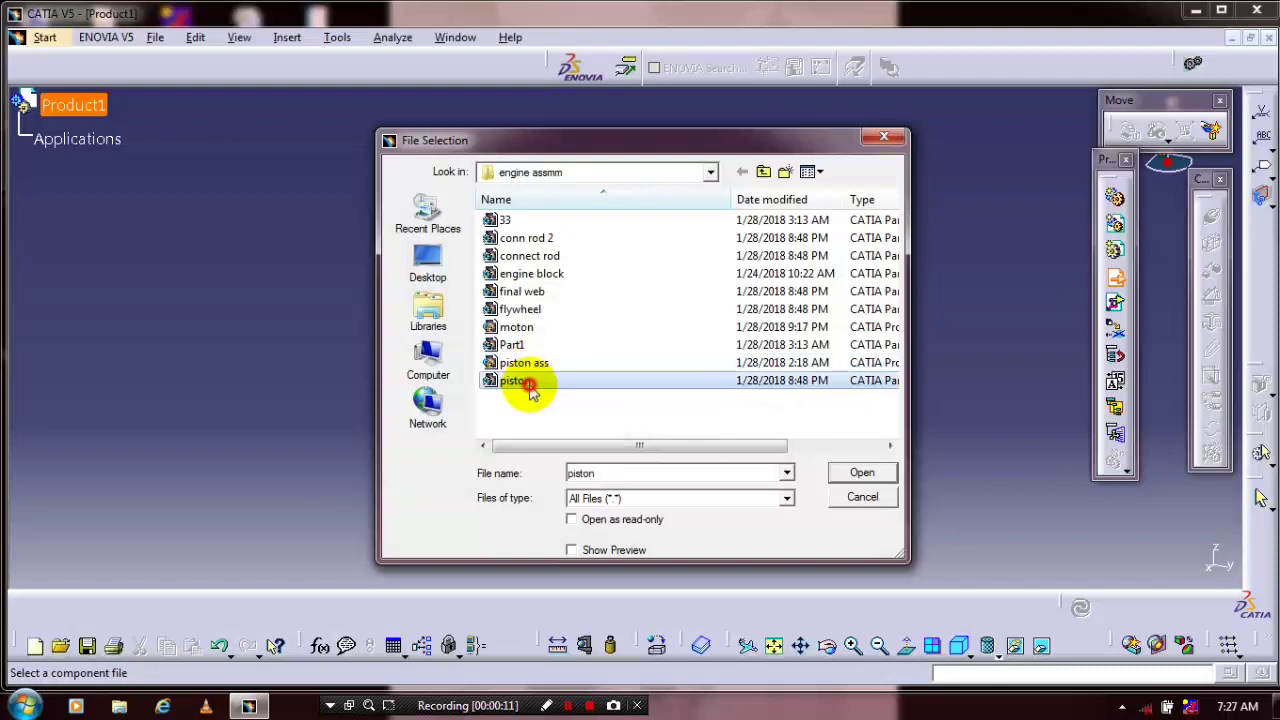
{"action": "left_click", "coordinate": [548, 258]}
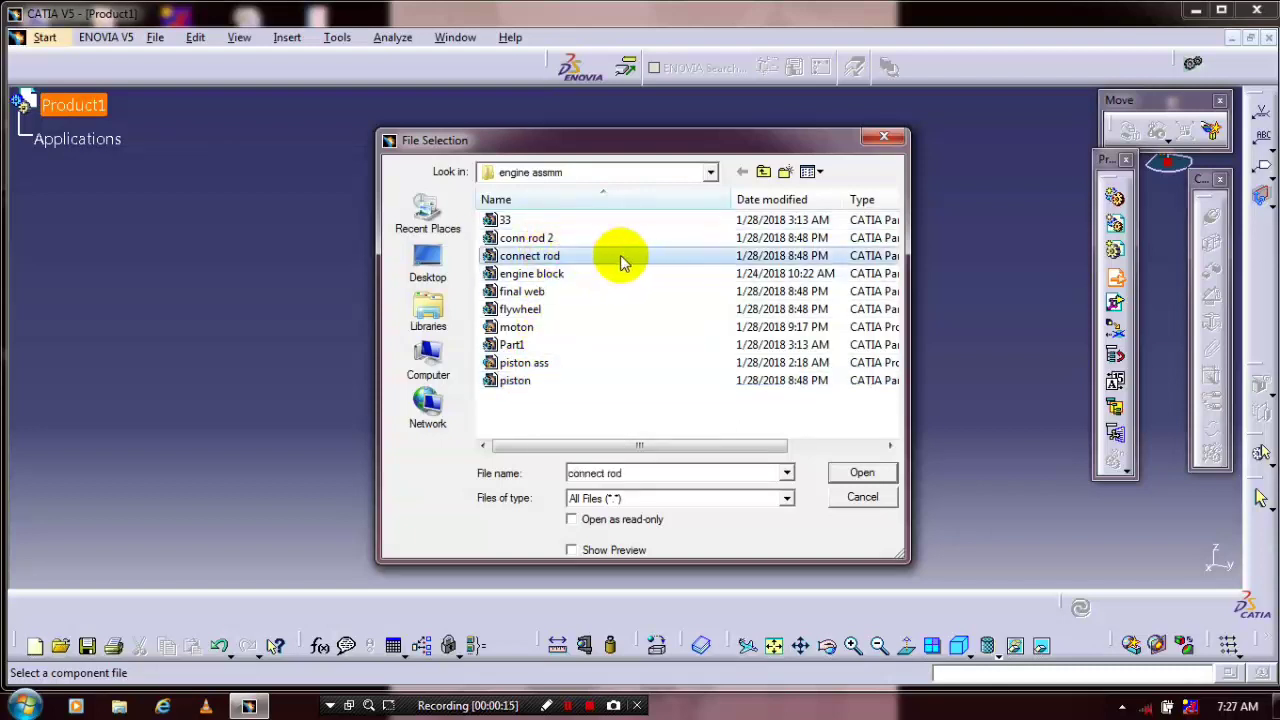
{"action": "left_click", "coordinate": [857, 473]}
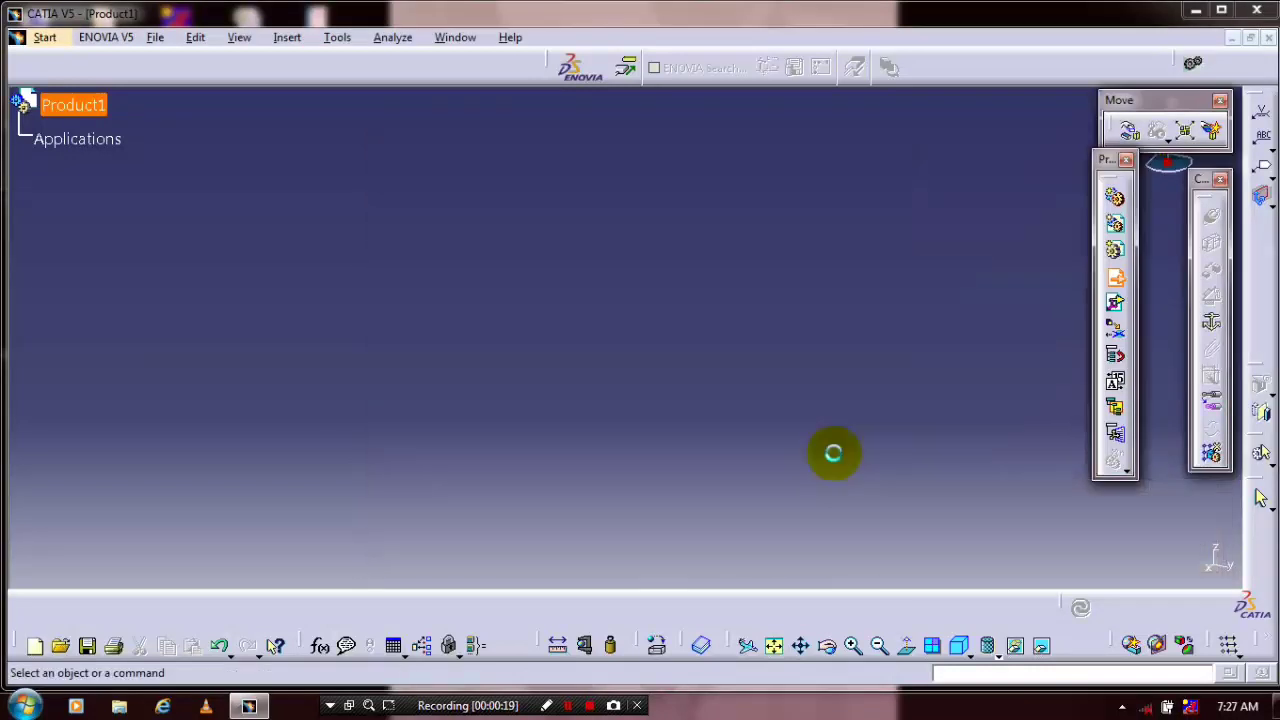
Insert the existing conn rod 2 cap part into Product1 as the second component.
{"action": "middle_click_drag", "start_coordinate": [782, 415], "coordinate": [380, 310]}
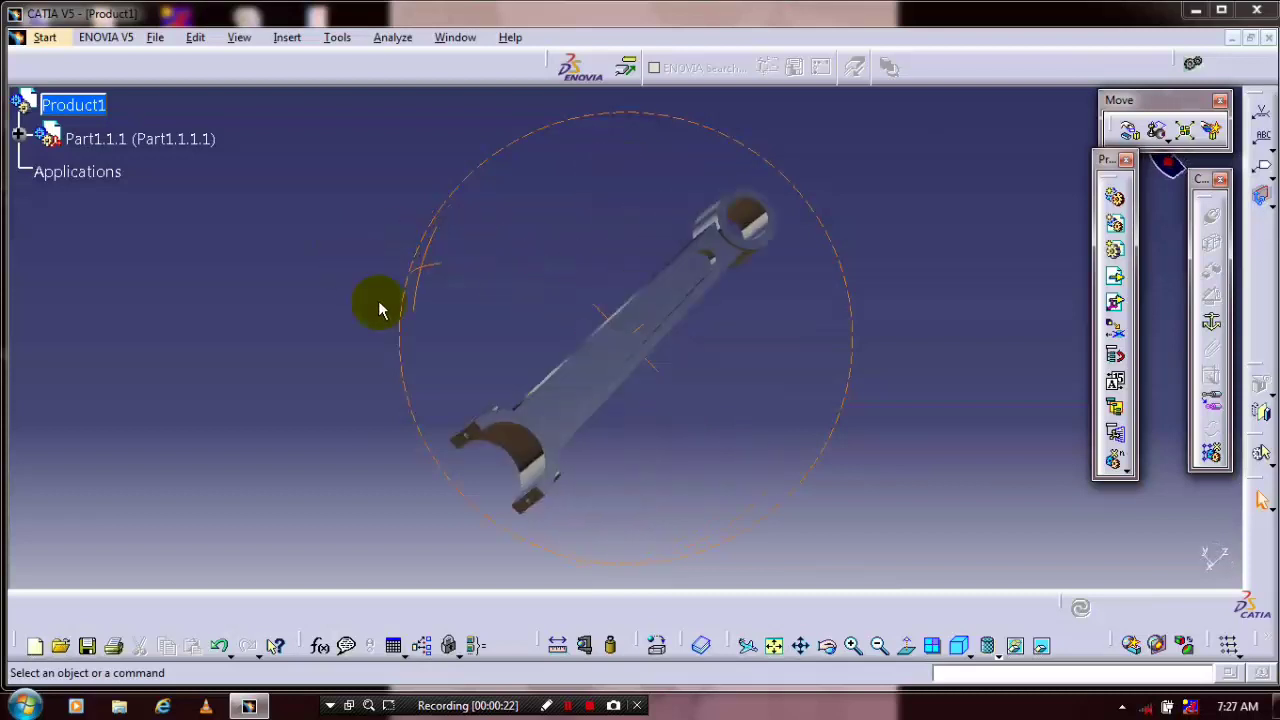
{"action": "middle_click_drag", "start_coordinate": [670, 437], "coordinate": [1036, 289]}
{"action": "left_click", "coordinate": [1115, 277]}
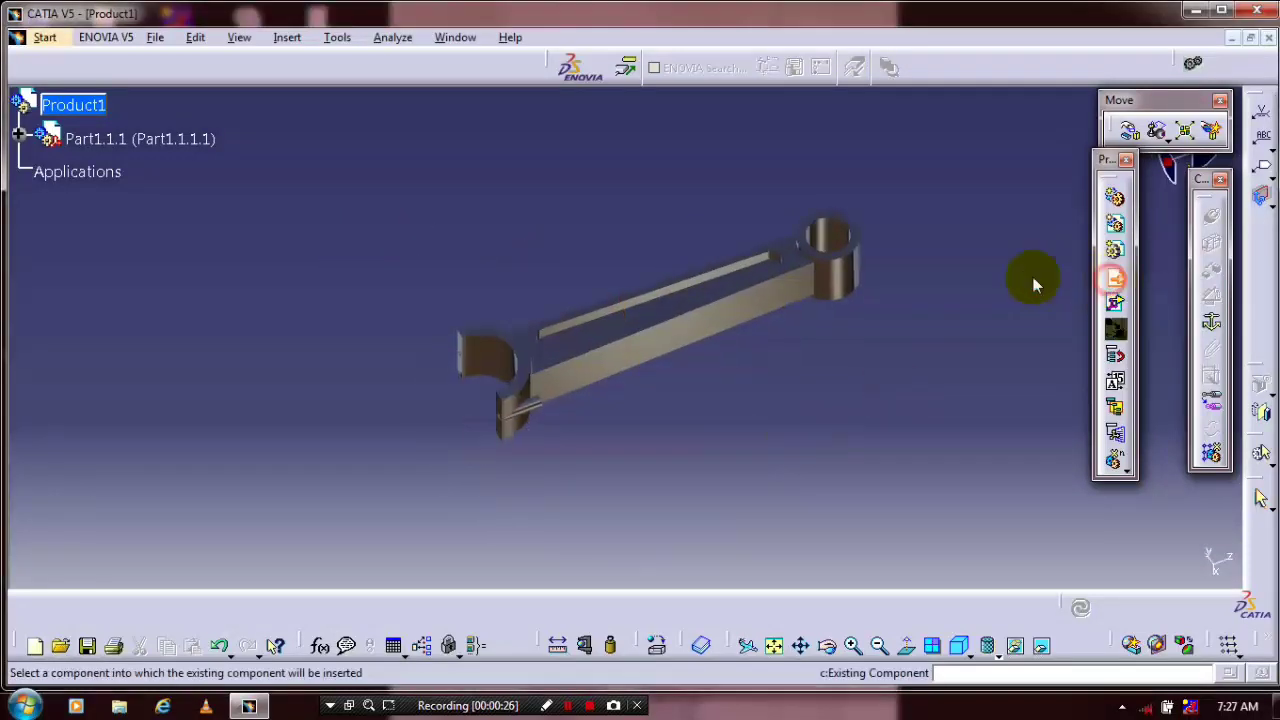
{"action": "left_click", "coordinate": [118, 118]}
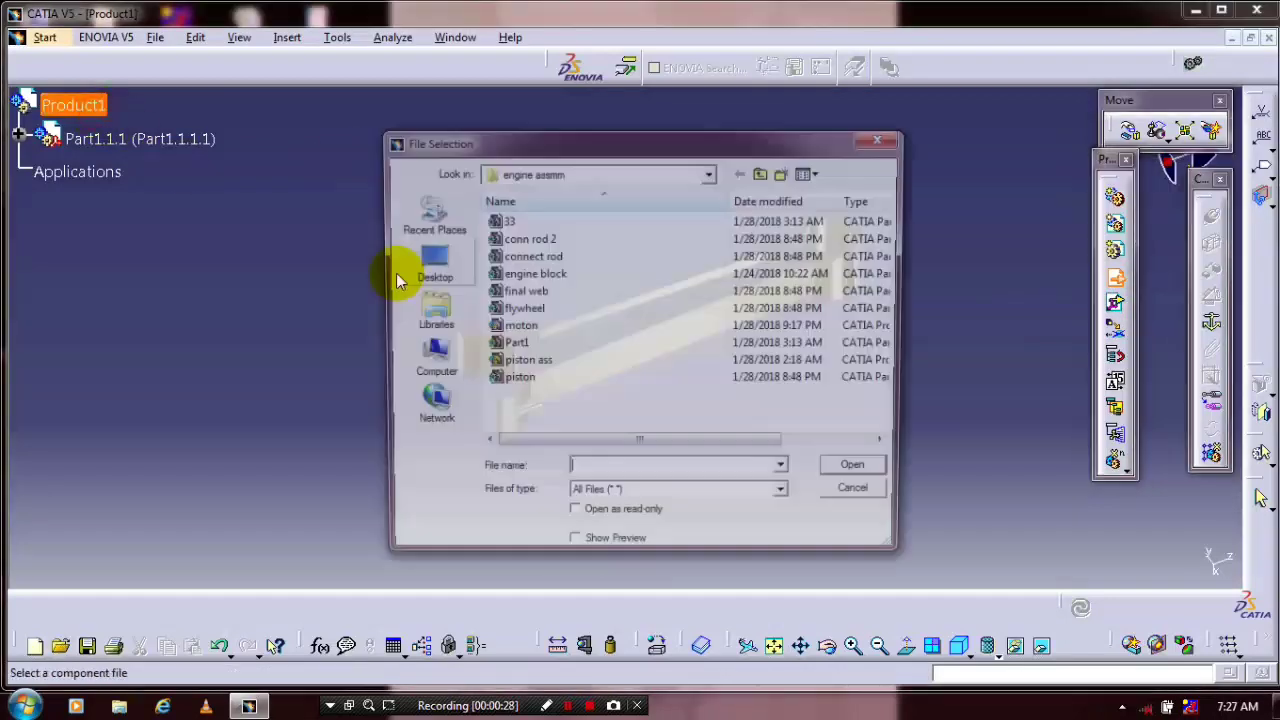
{"action": "left_click", "coordinate": [570, 240]}
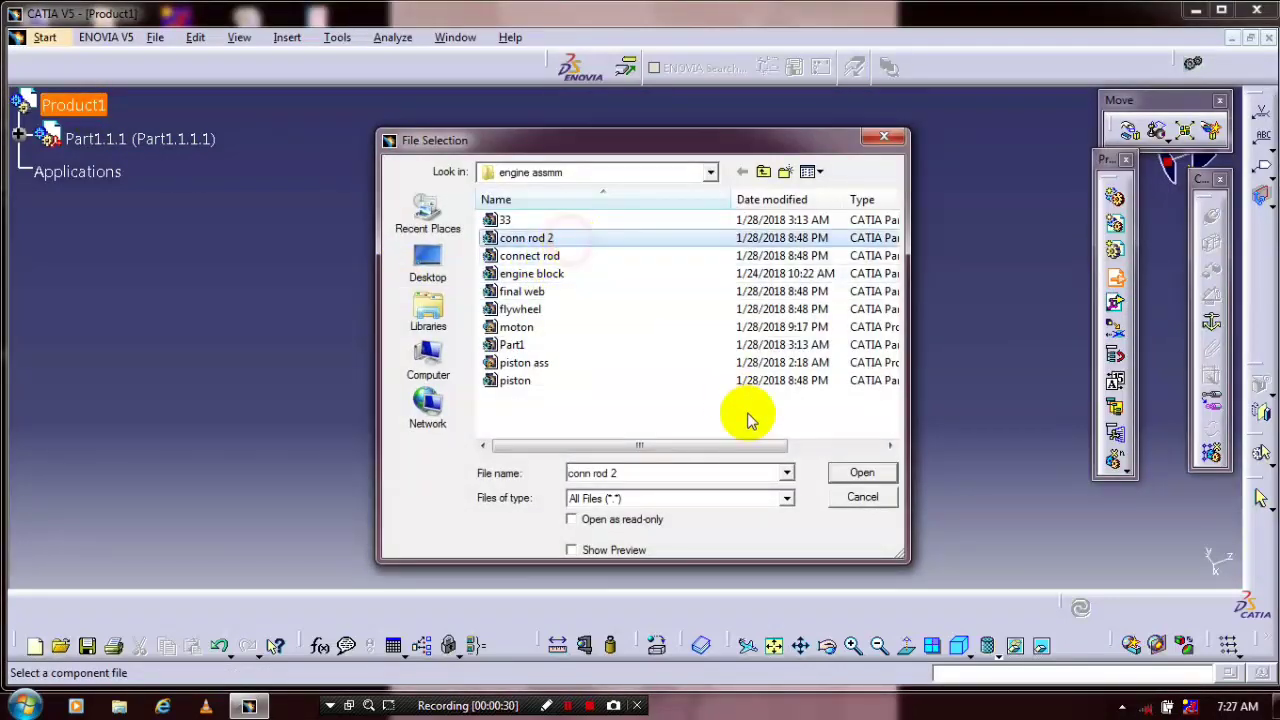
{"action": "left_click", "coordinate": [862, 472]}
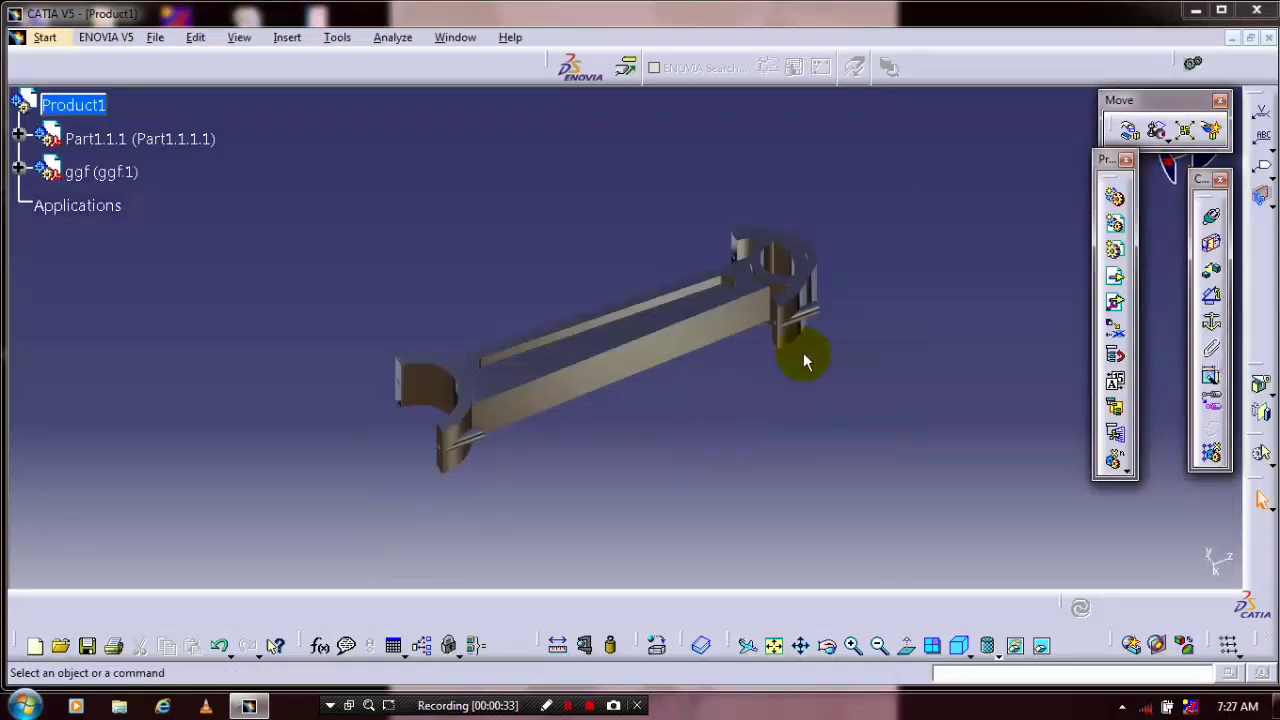
Use Smart Move to shift the connecting rod away from the overlapping cap, without automatic constraint creation.
{"action": "left_click", "coordinate": [1213, 137]}
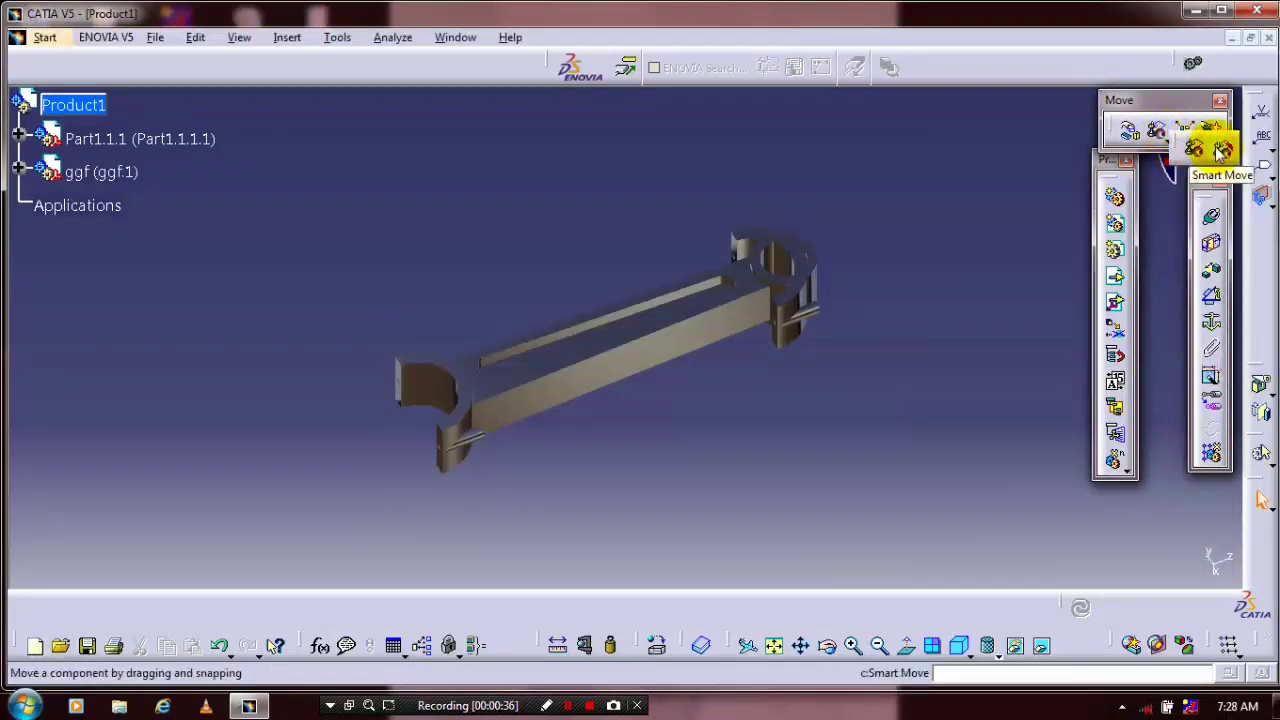
{"action": "left_click", "coordinate": [1221, 149]}
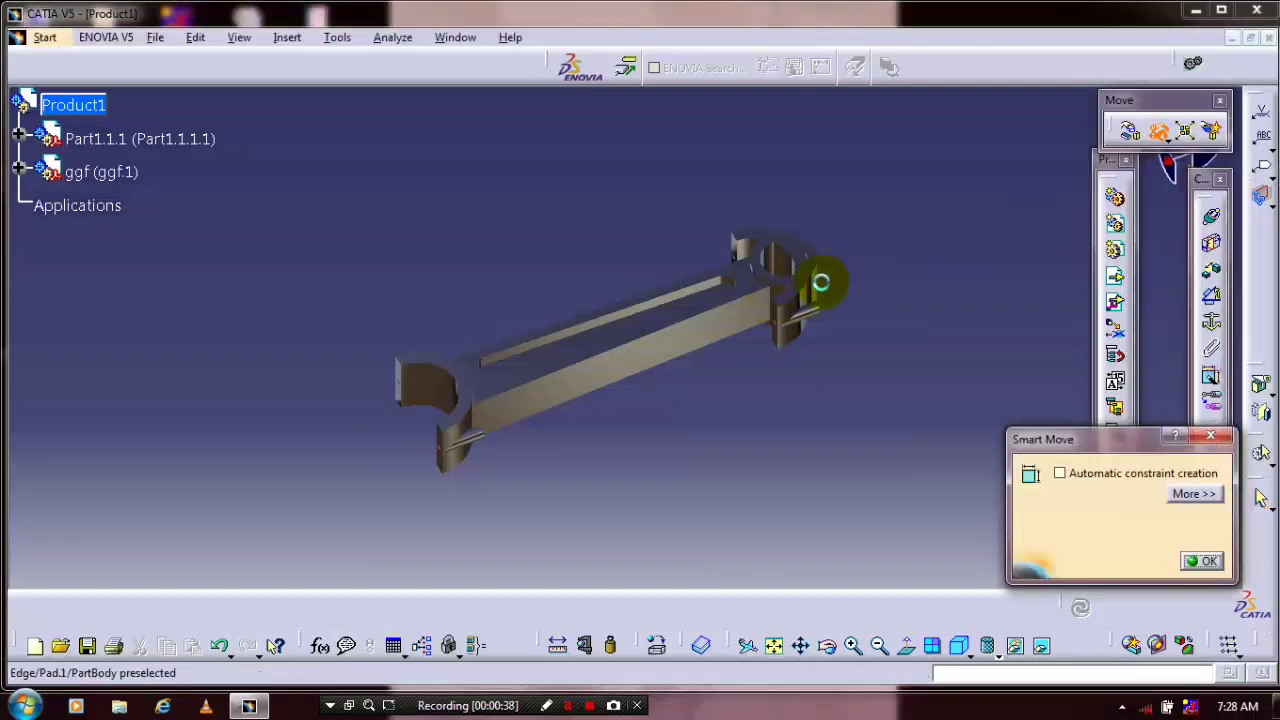
{"action": "left_click_drag", "start_coordinate": [833, 244], "coordinate": [860, 409]}
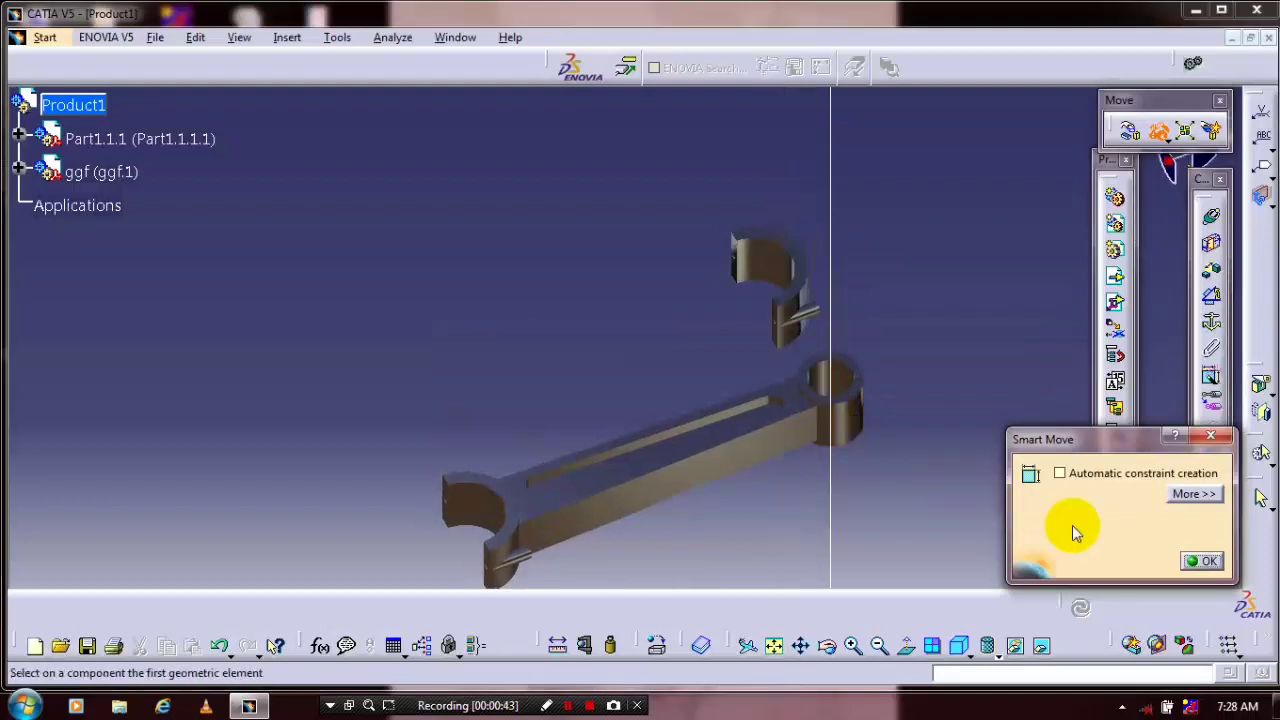
Close Smart Move and create a coincidence constraint between the cap's front bolt boss axis and the rod's matching bolt boss axis.
{"action": "left_click", "coordinate": [1201, 561]}
{"action": "middle_click_drag", "start_coordinate": [849, 514], "coordinate": [982, 375]}
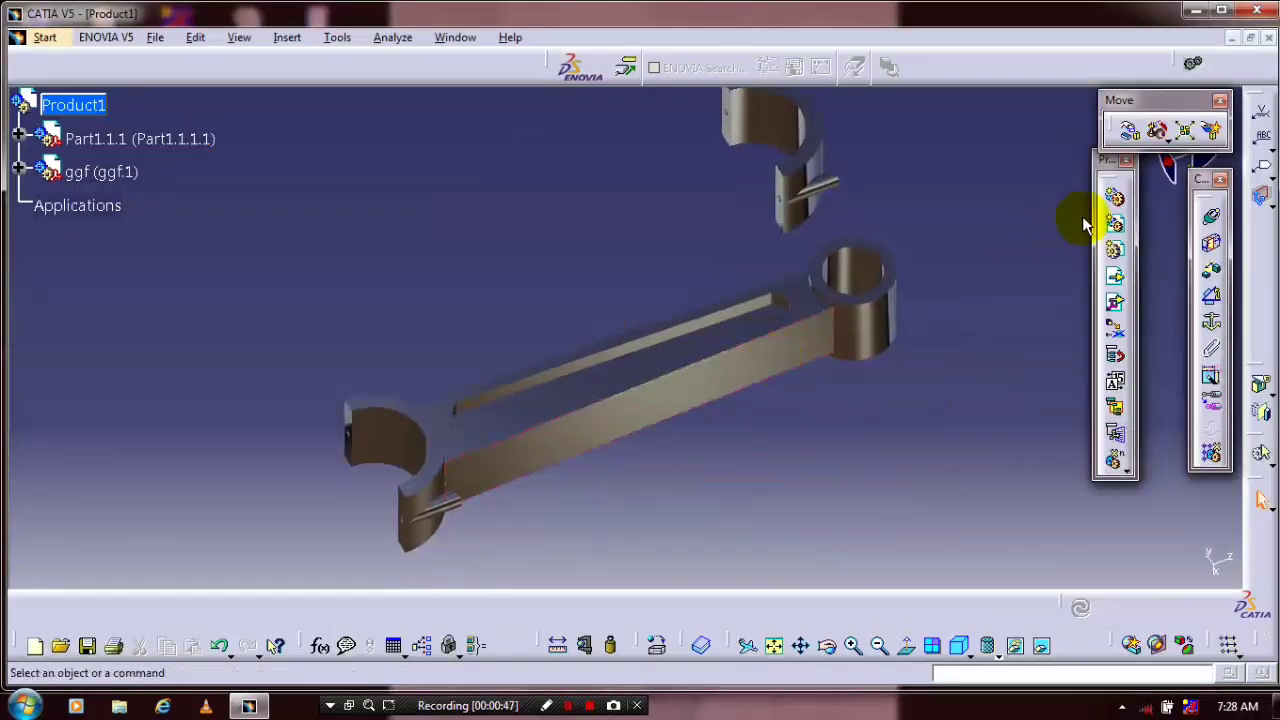
{"action": "left_click_drag", "start_coordinate": [1197, 181], "coordinate": [1030, 196]}
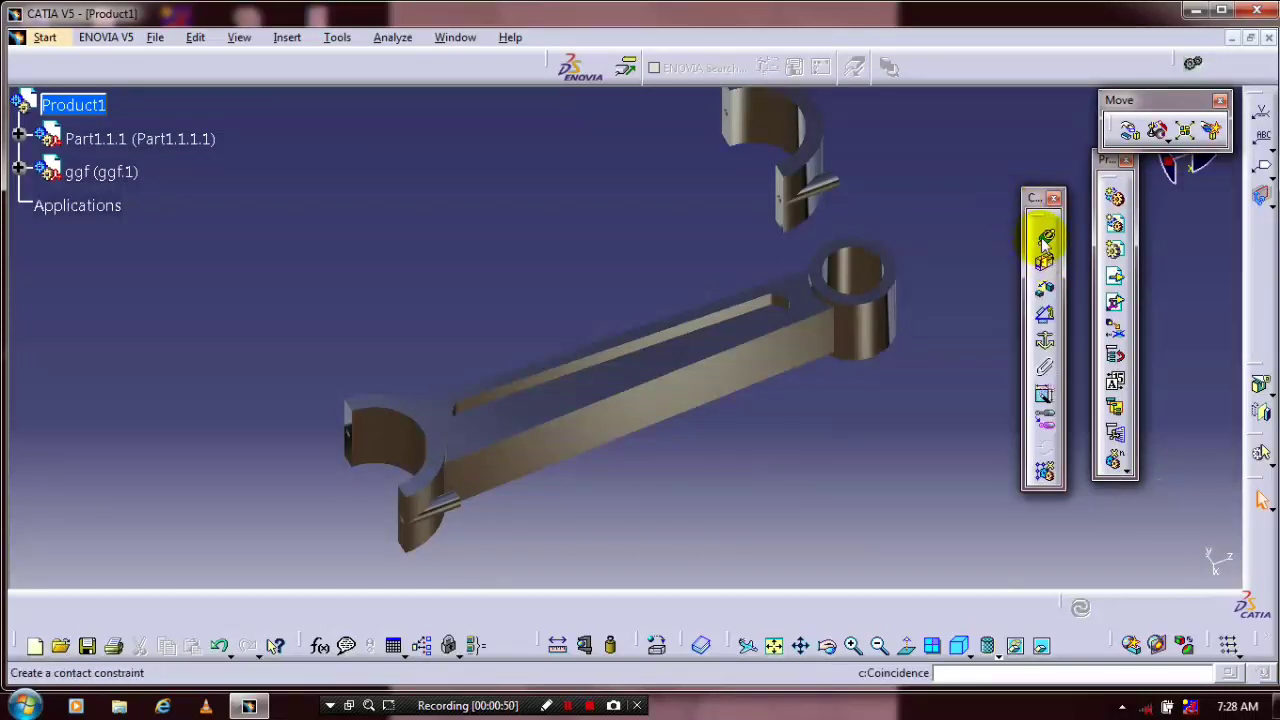
{"action": "left_click", "coordinate": [1043, 237]}
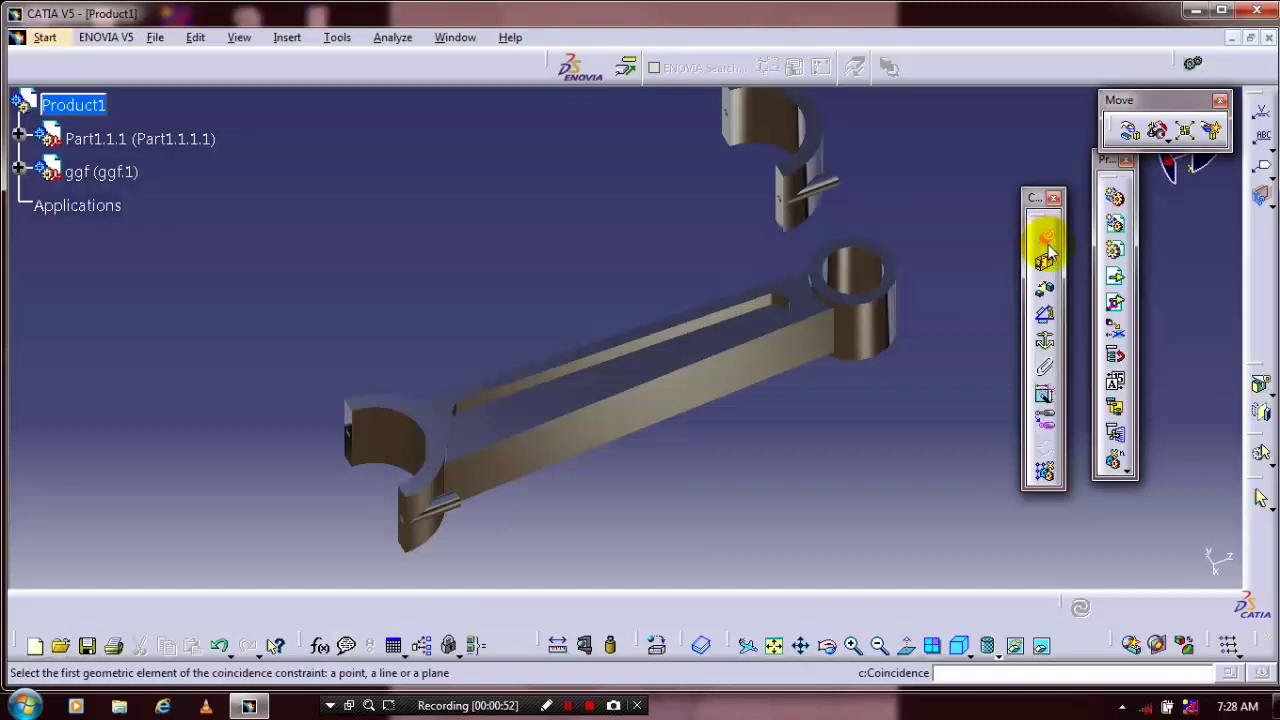
{"action": "left_click", "coordinate": [814, 180]}
{"action": "left_click", "coordinate": [826, 190]}
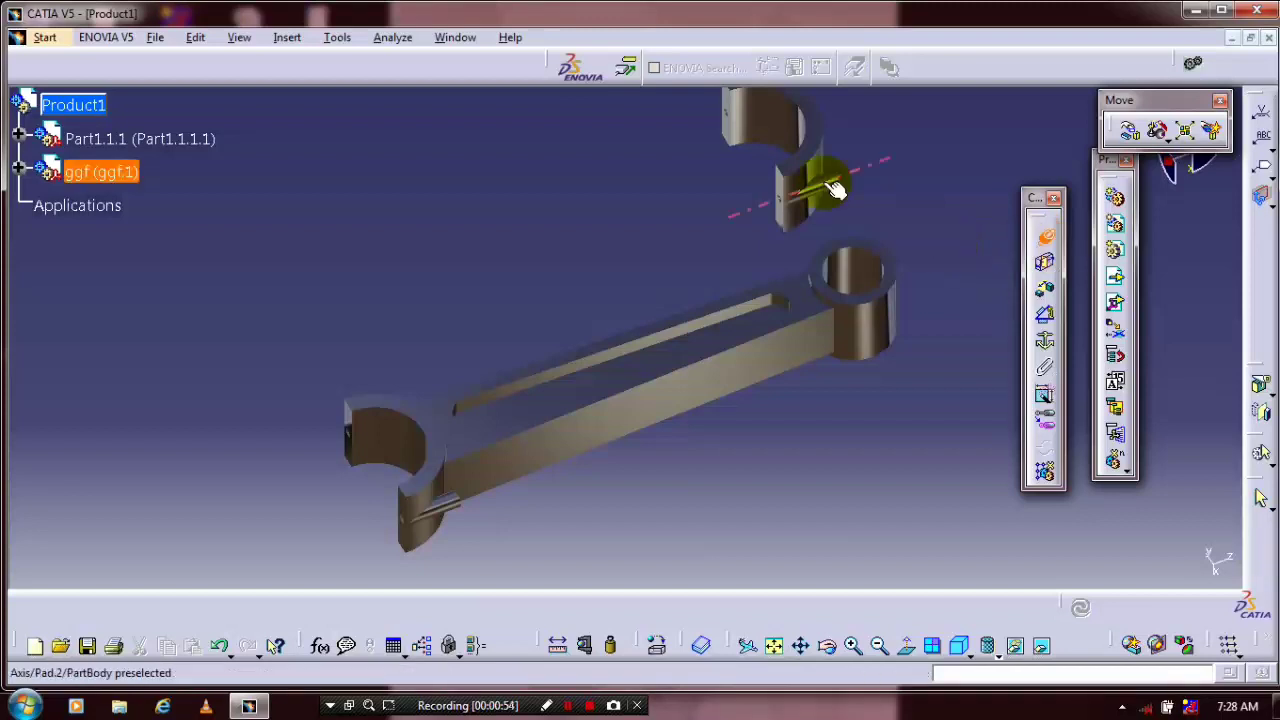
{"action": "left_click", "coordinate": [463, 507]}
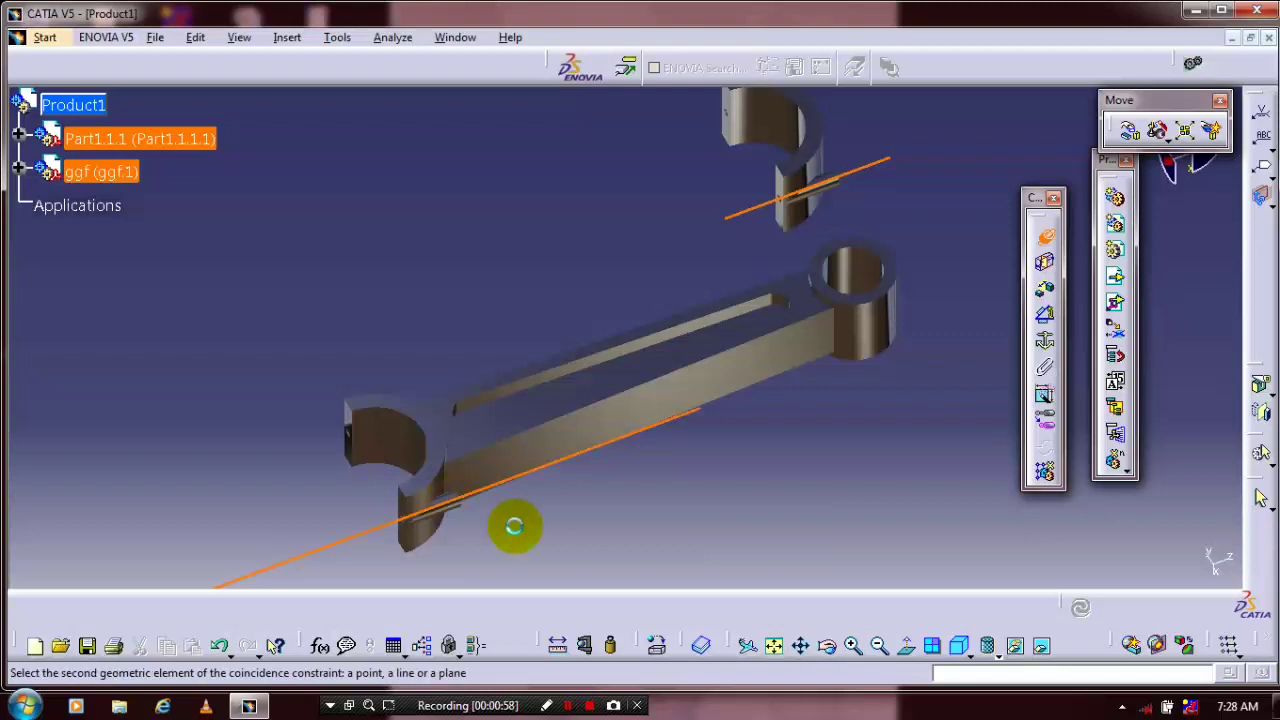
{"action": "left_click", "coordinate": [38, 204]}
Create a coincidence constraint between the second bolt boss axes on the opposite side of the cap and connecting rod.
{"action": "left_click", "coordinate": [1040, 262]}
{"action": "left_click", "coordinate": [1044, 236]}
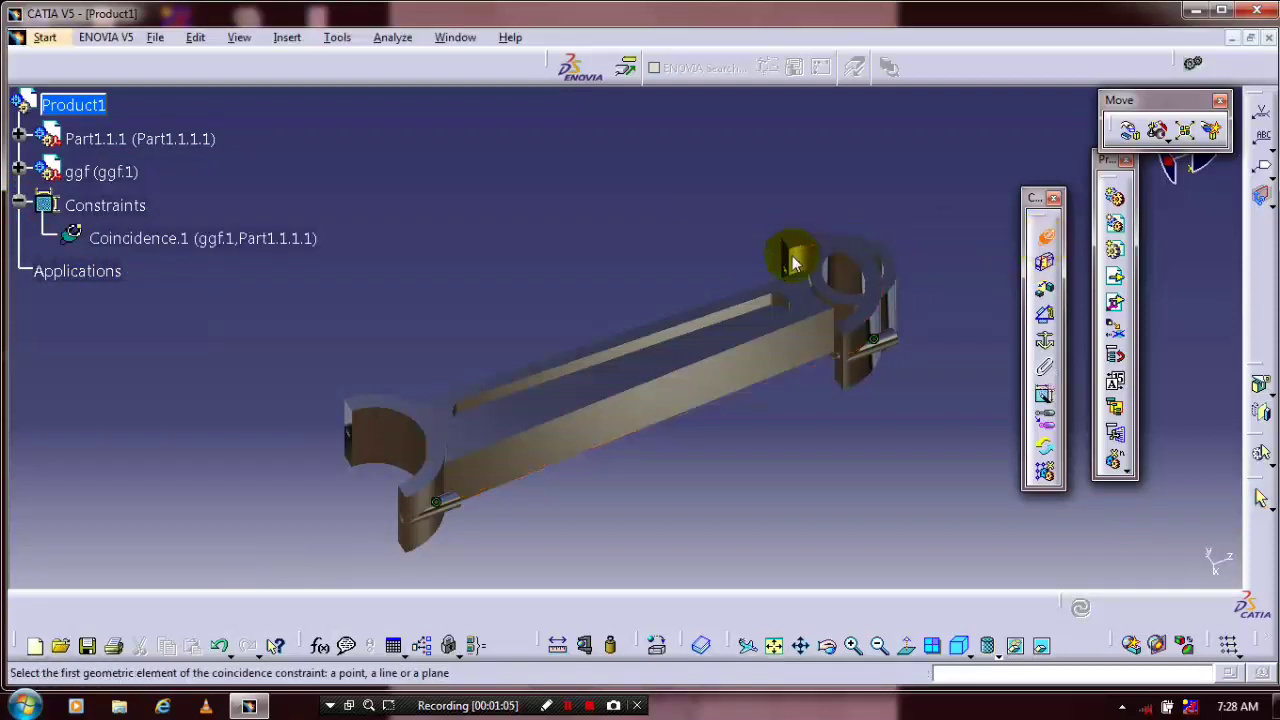
{"action": "middle_click_drag", "start_coordinate": [739, 212], "coordinate": [875, 398]}
{"action": "left_click", "coordinate": [875, 398]}
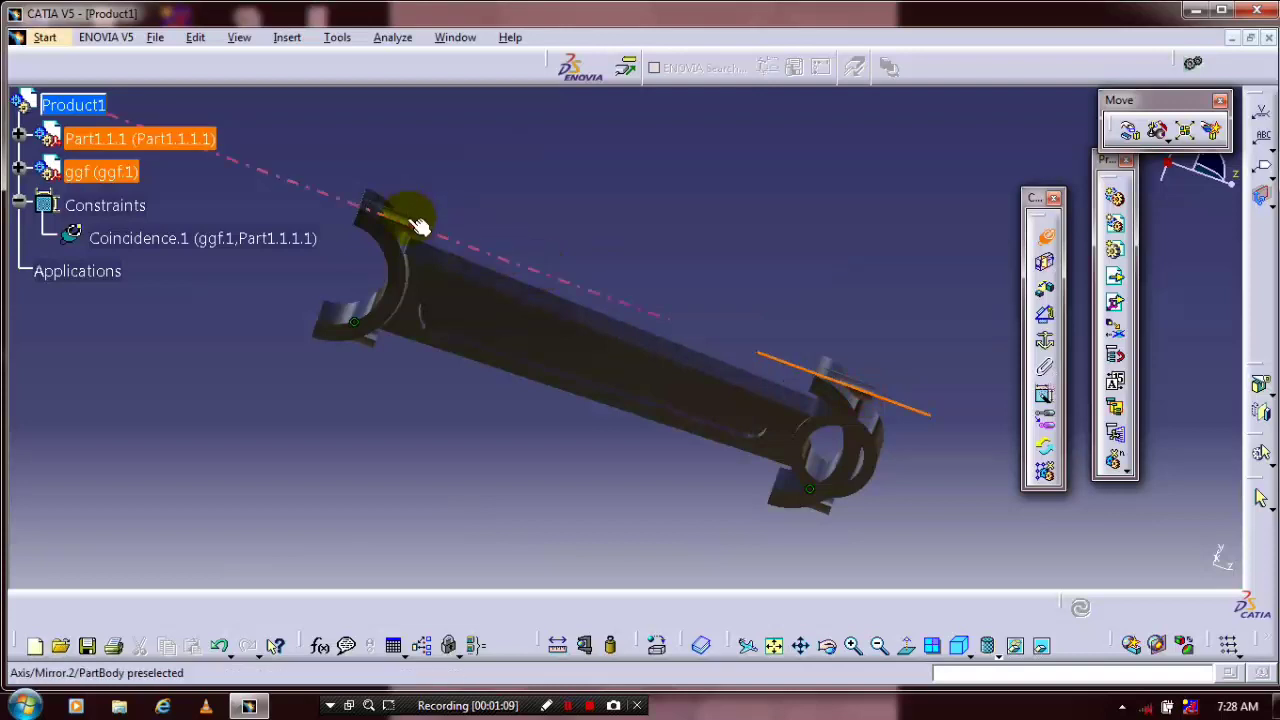
{"action": "left_click", "coordinate": [400, 196]}
{"action": "middle_click_drag", "start_coordinate": [606, 286], "coordinate": [973, 275]}
{"action": "left_click", "coordinate": [973, 275]}
Add a surface contact constraint between one flat end face of the cap and the rod's mating half-ring face.
{"action": "left_click", "coordinate": [1045, 272]}
{"action": "middle_click_drag", "start_coordinate": [891, 334], "coordinate": [894, 437]}
{"action": "left_click", "coordinate": [894, 420]}
{"action": "middle_click_drag", "start_coordinate": [894, 351], "coordinate": [703, 293], "text": "ctrl"}
{"action": "left_click", "coordinate": [818, 362]}
{"action": "left_click", "coordinate": [581, 186]}
{"action": "middle_click_drag", "start_coordinate": [708, 286], "coordinate": [903, 276]}
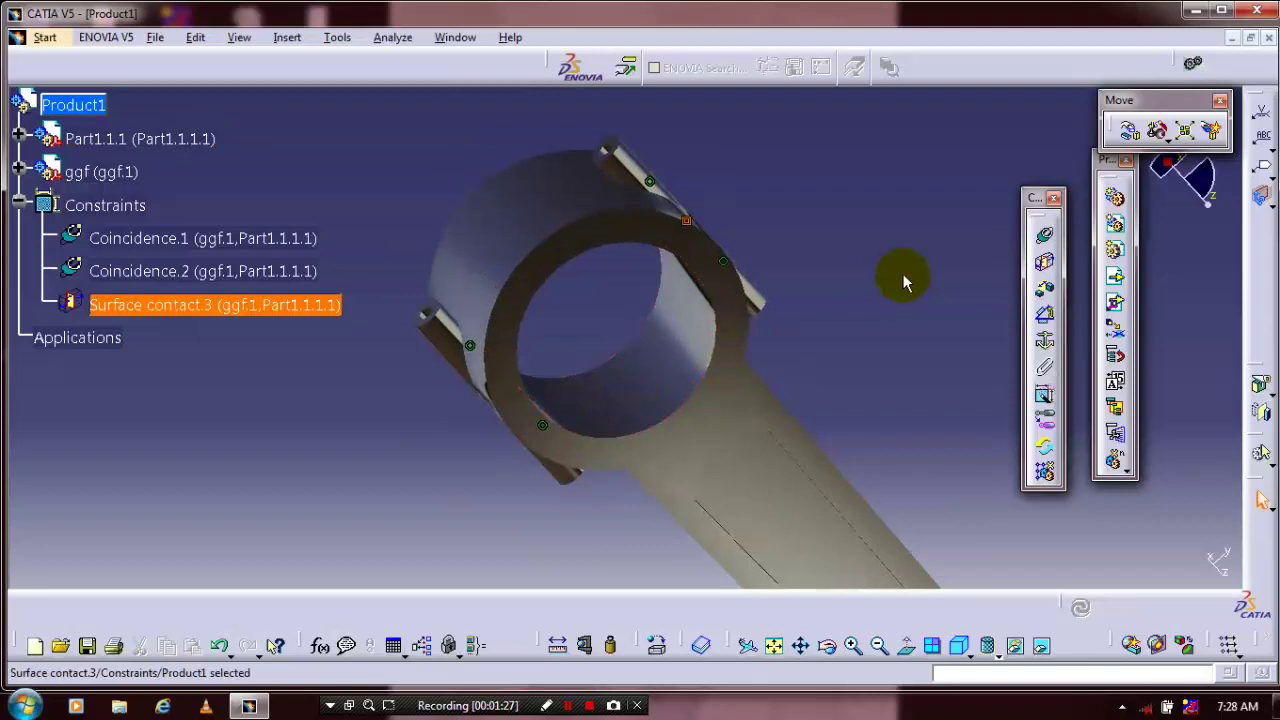
{"action": "left_click", "coordinate": [903, 283]}
Manipulate the cap along the Y axis to separate it from the rod's big end and expose the mating faces.
{"action": "left_click", "coordinate": [1128, 131]}
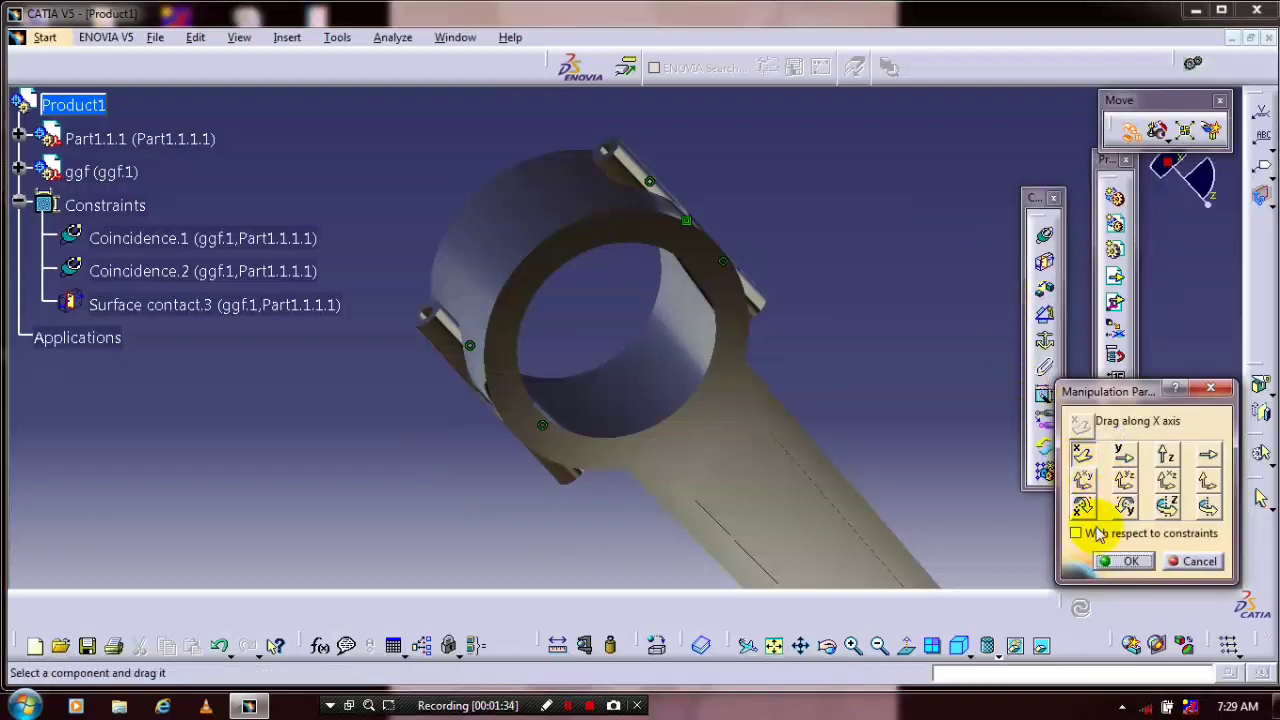
{"action": "left_click", "coordinate": [1125, 455]}
{"action": "left_click_drag", "start_coordinate": [640, 246], "coordinate": [745, 175]}
{"action": "left_click", "coordinate": [1122, 560]}
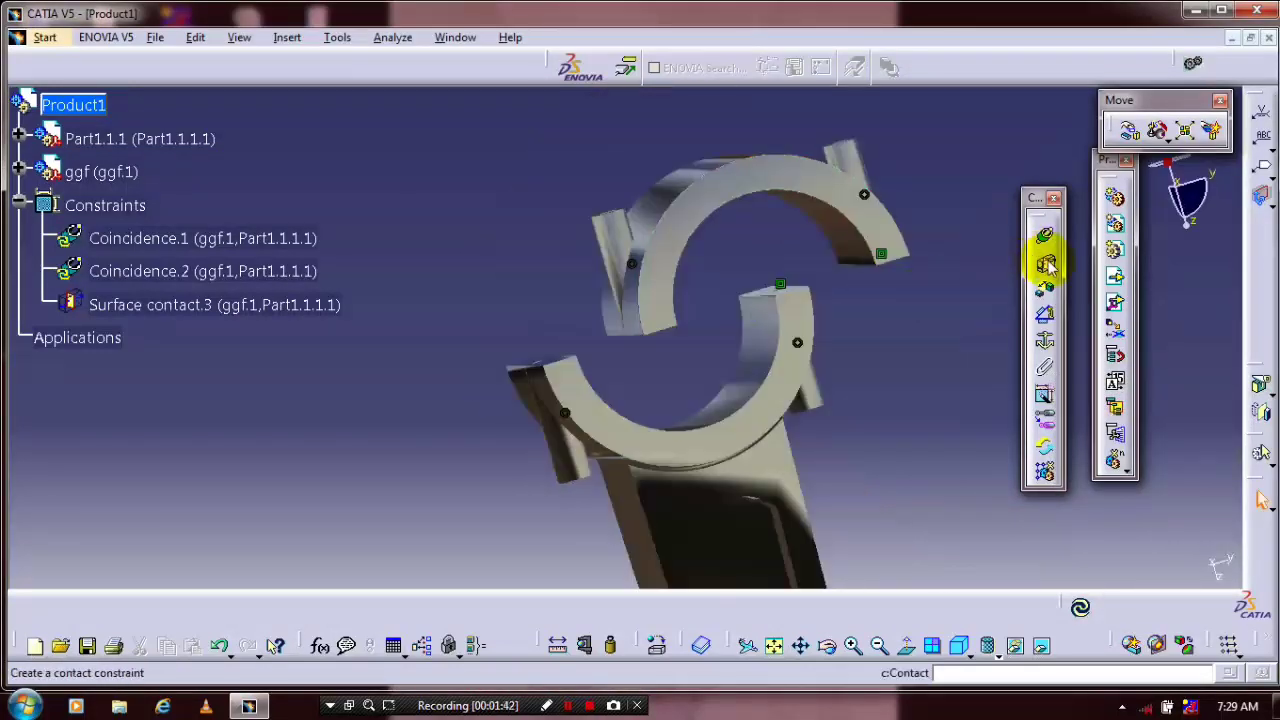
Add a surface contact constraint between the cap's other flat end face and the rod's mating face, accepting the redundant constraint.
{"action": "left_click", "coordinate": [1044, 262]}
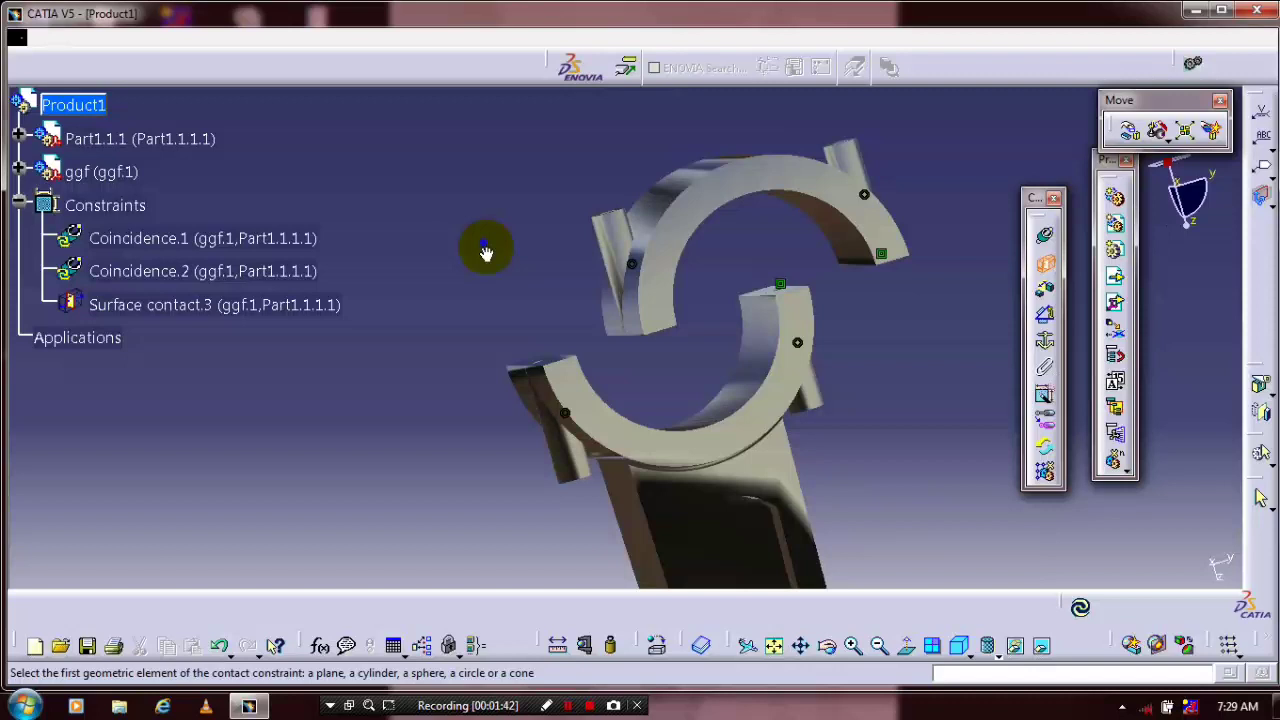
{"action": "left_click", "coordinate": [612, 475]}
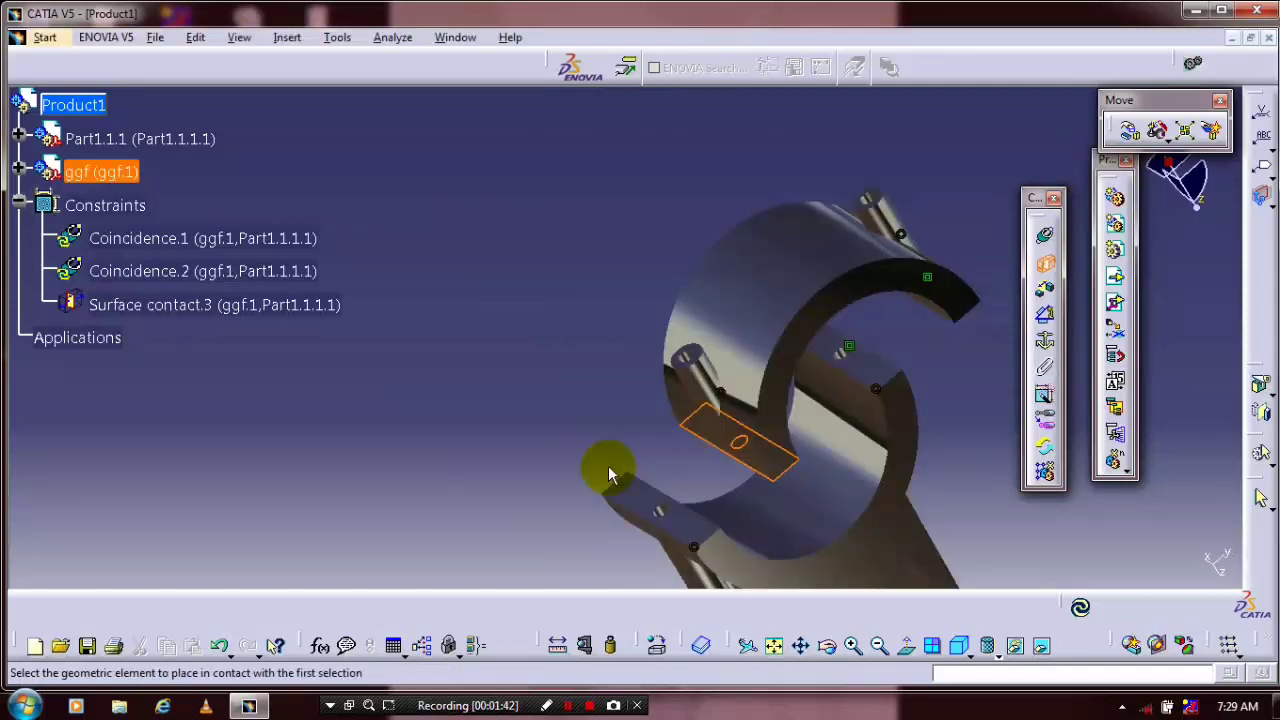
{"action": "left_click", "coordinate": [612, 475]}
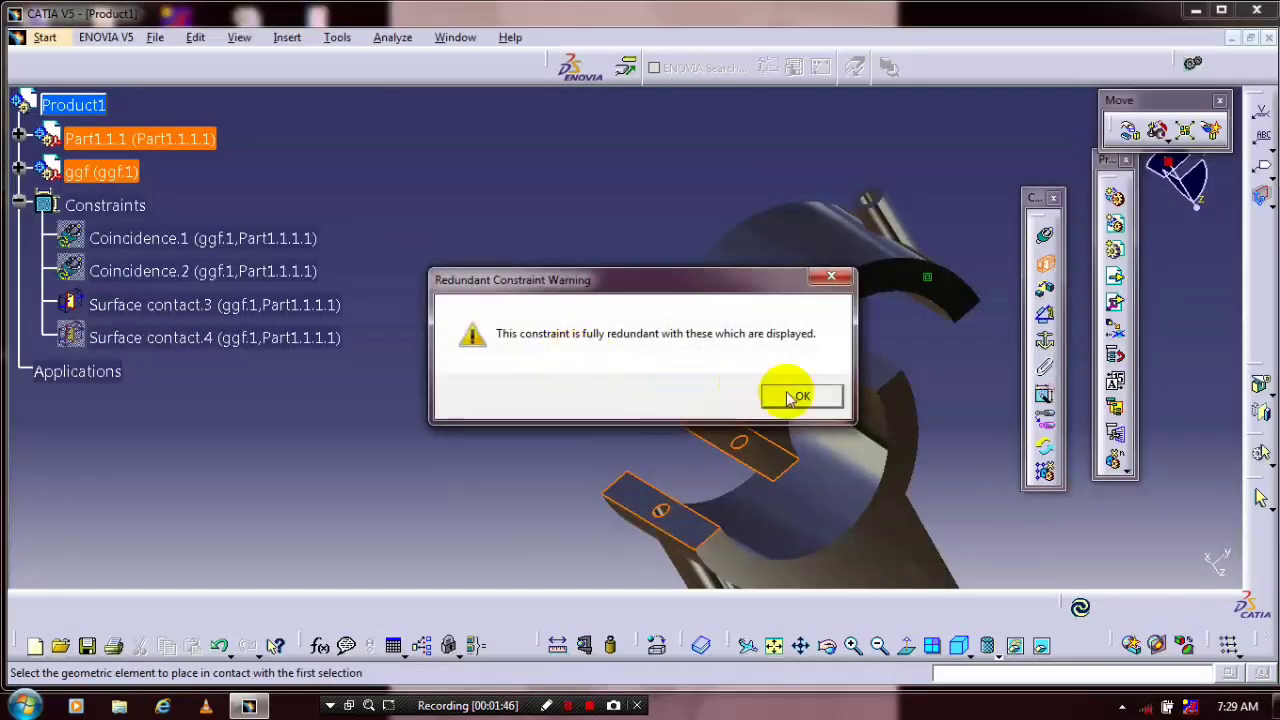
{"action": "left_click", "coordinate": [797, 398]}
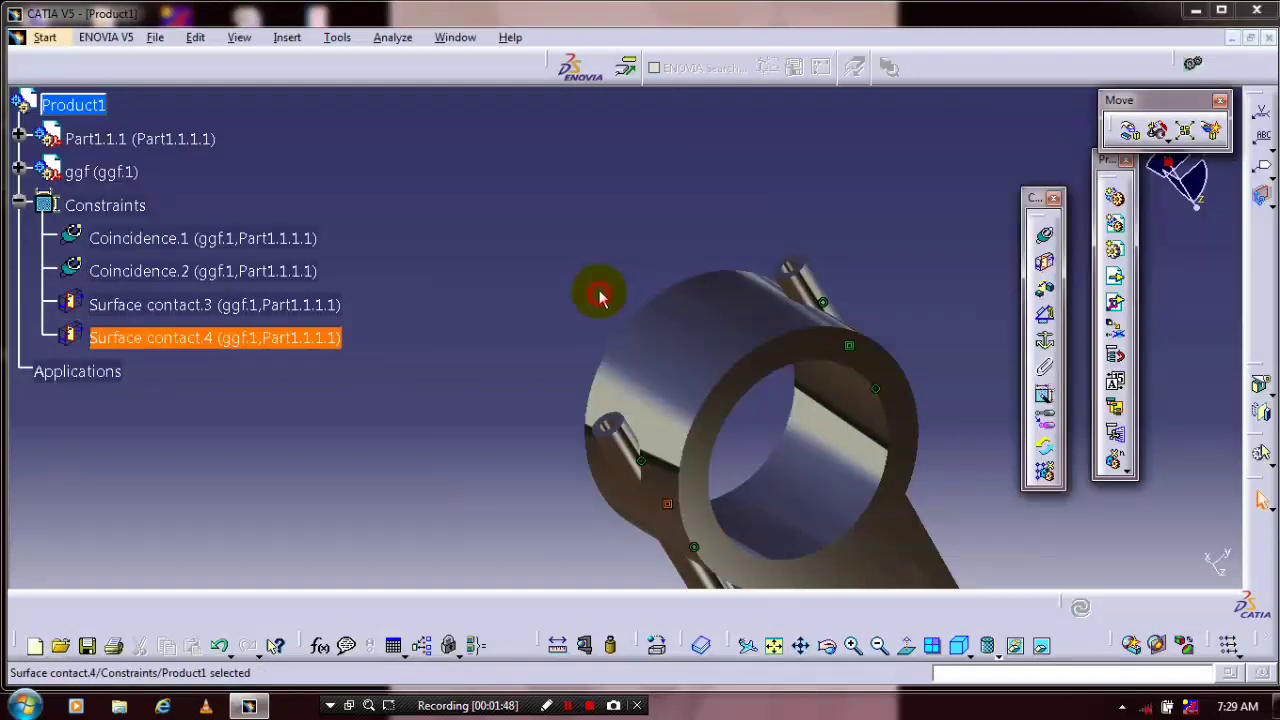
{"action": "mouse_move", "coordinate": [594, 291]}
{"action": "middle_mouse_down"}
{"action": "mouse_move", "coordinate": [606, 337]}
{"action": "mouse_move", "coordinate": [723, 434]}
{"action": "mouse_move", "coordinate": [583, 245]}
{"action": "mouse_move", "coordinate": [714, 386]}
{"action": "mouse_move", "coordinate": [606, 297]}
{"action": "middle_mouse_up"}
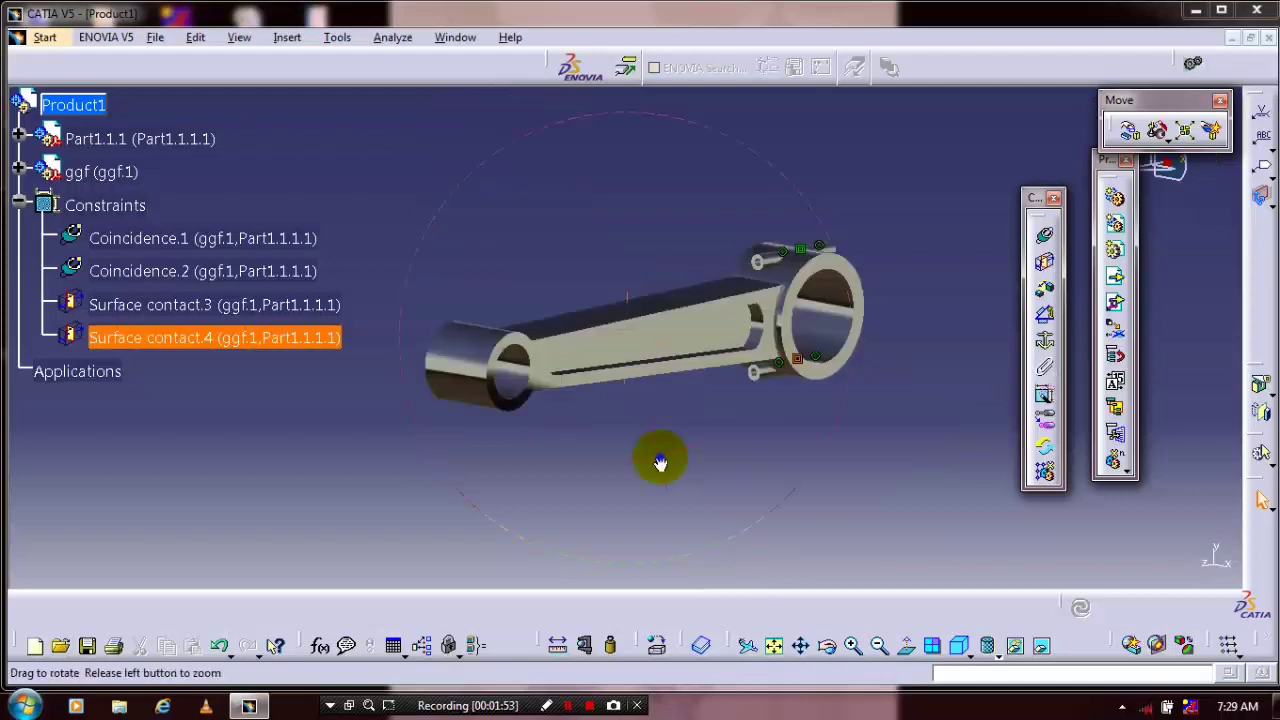
{"action": "middle_click_drag", "start_coordinate": [660, 457], "coordinate": [657, 440]}
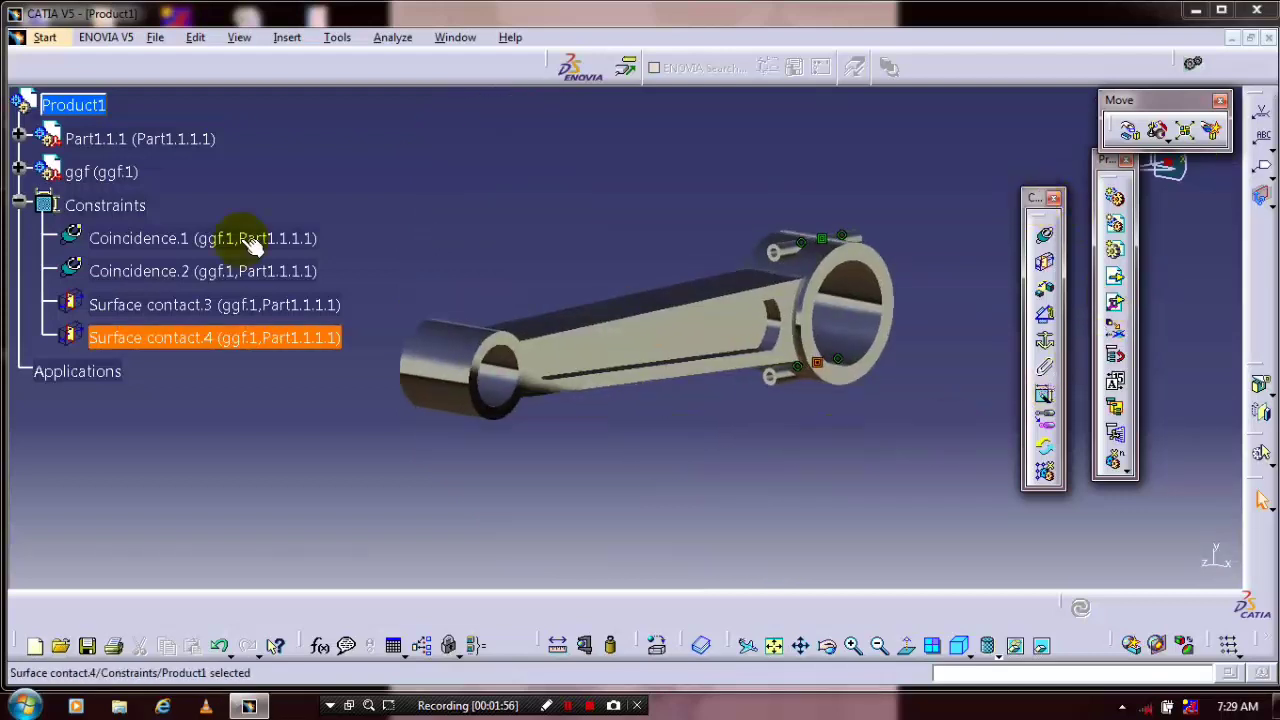